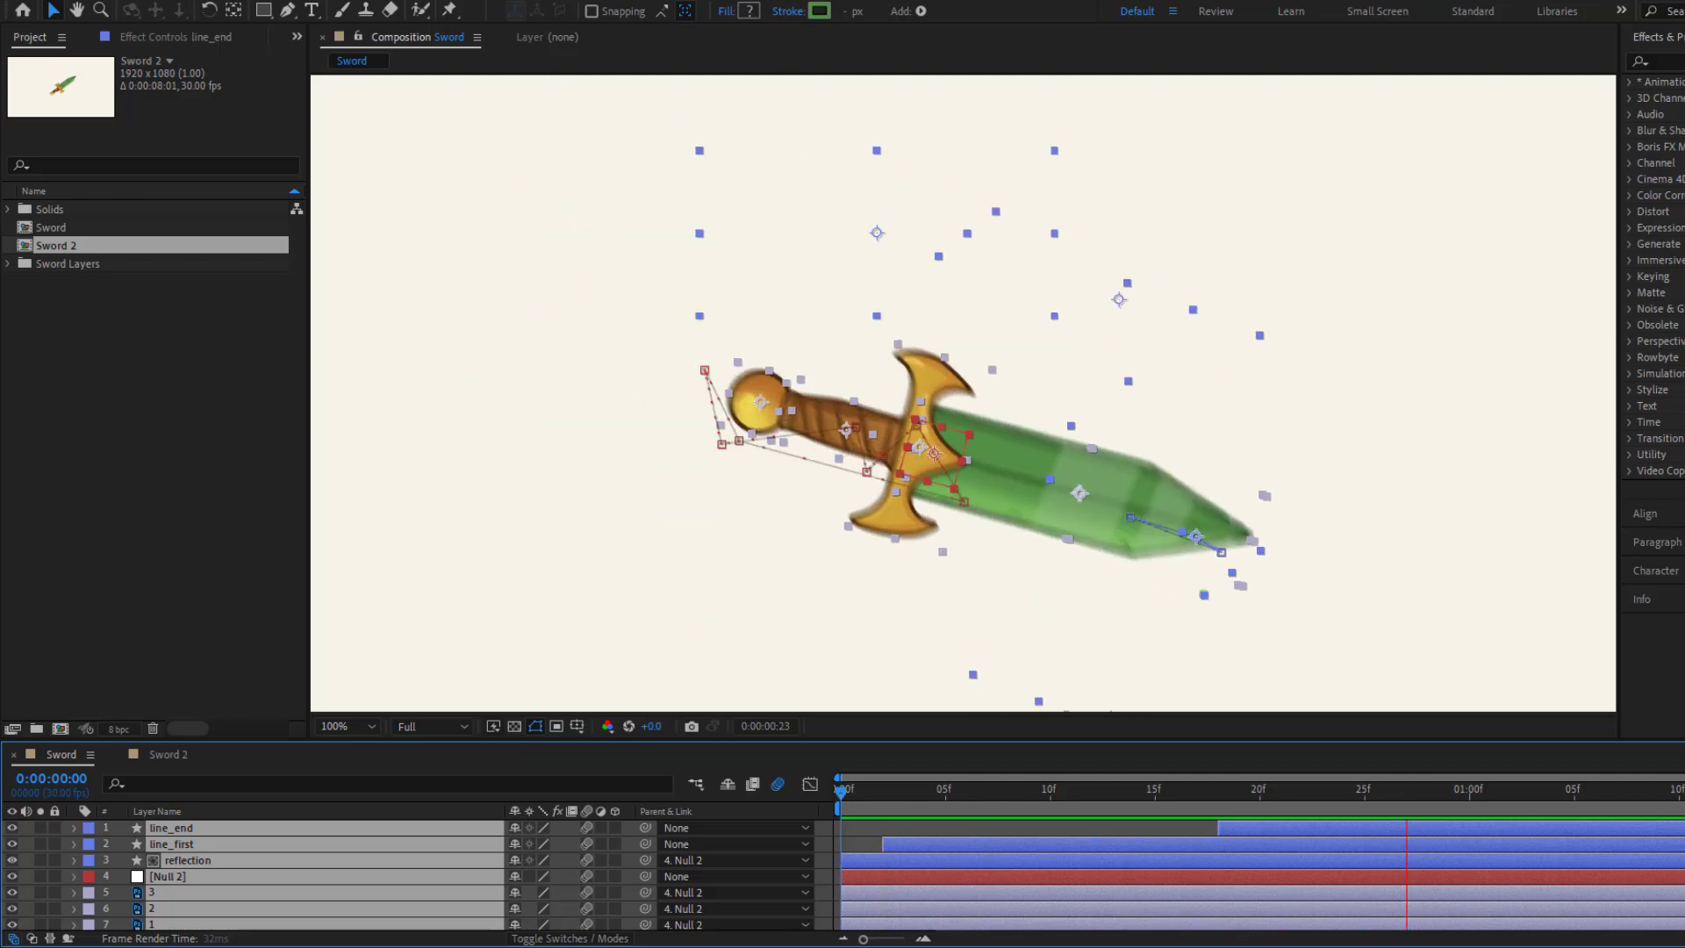
Preview the finished sword swing in a maximized viewer, then stop and return to 0:00:00:00.
key("grave")
key("ctrl+shift+h")
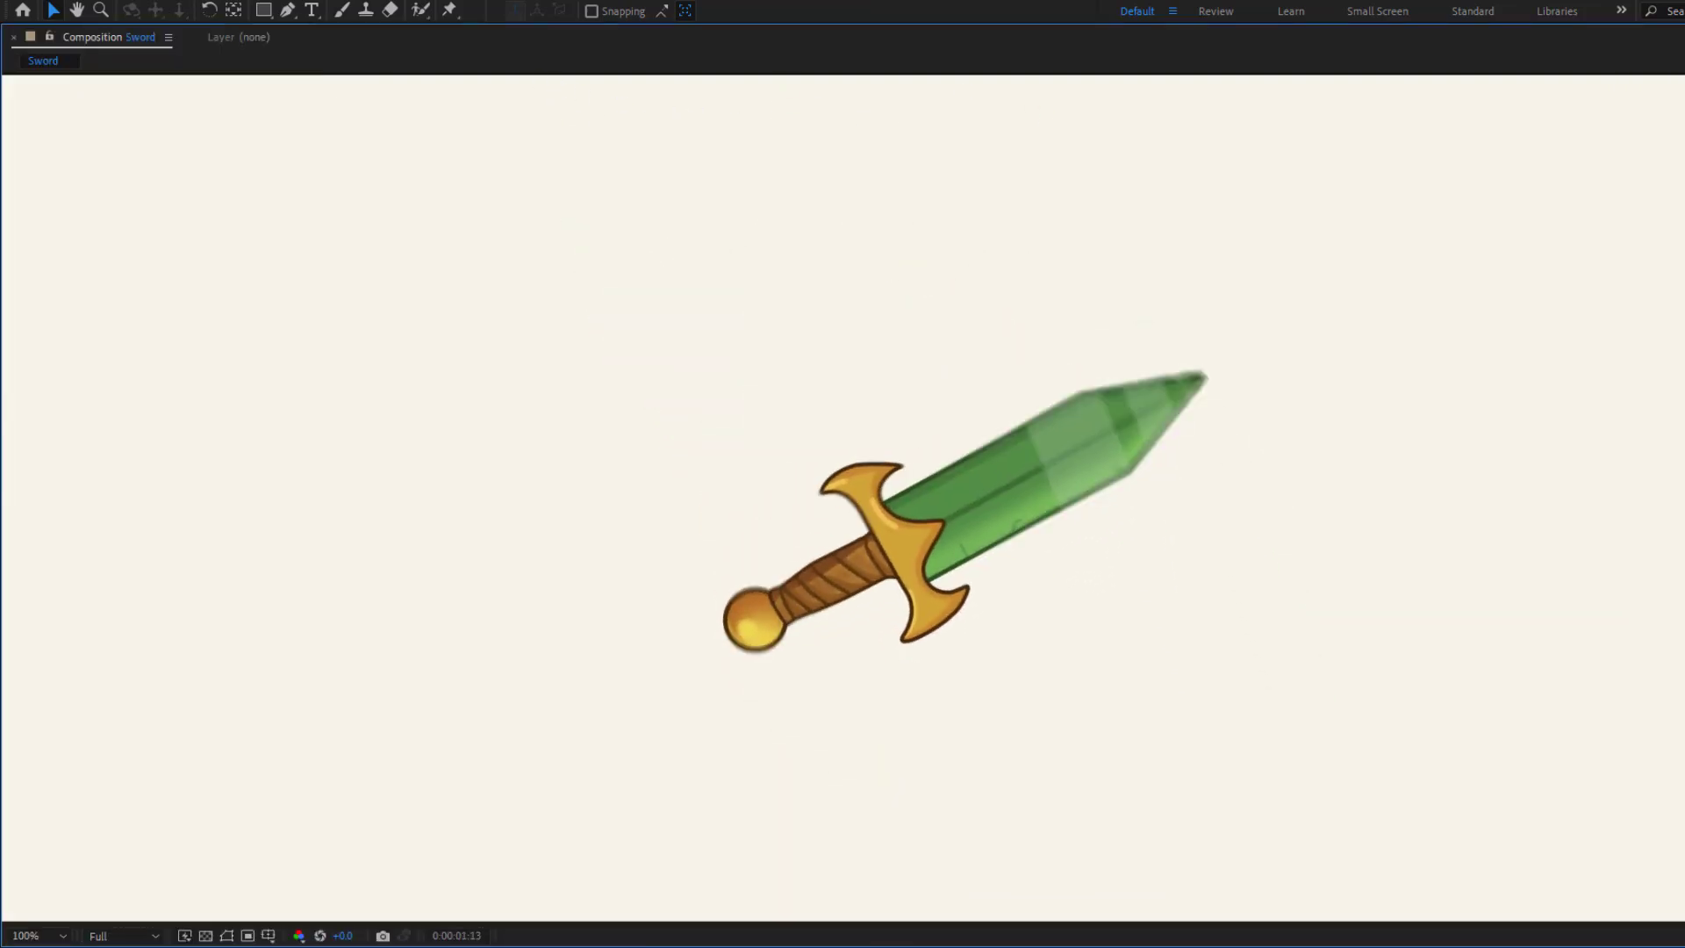
key("space")
key("grave")
key("ctrl+shift+h")
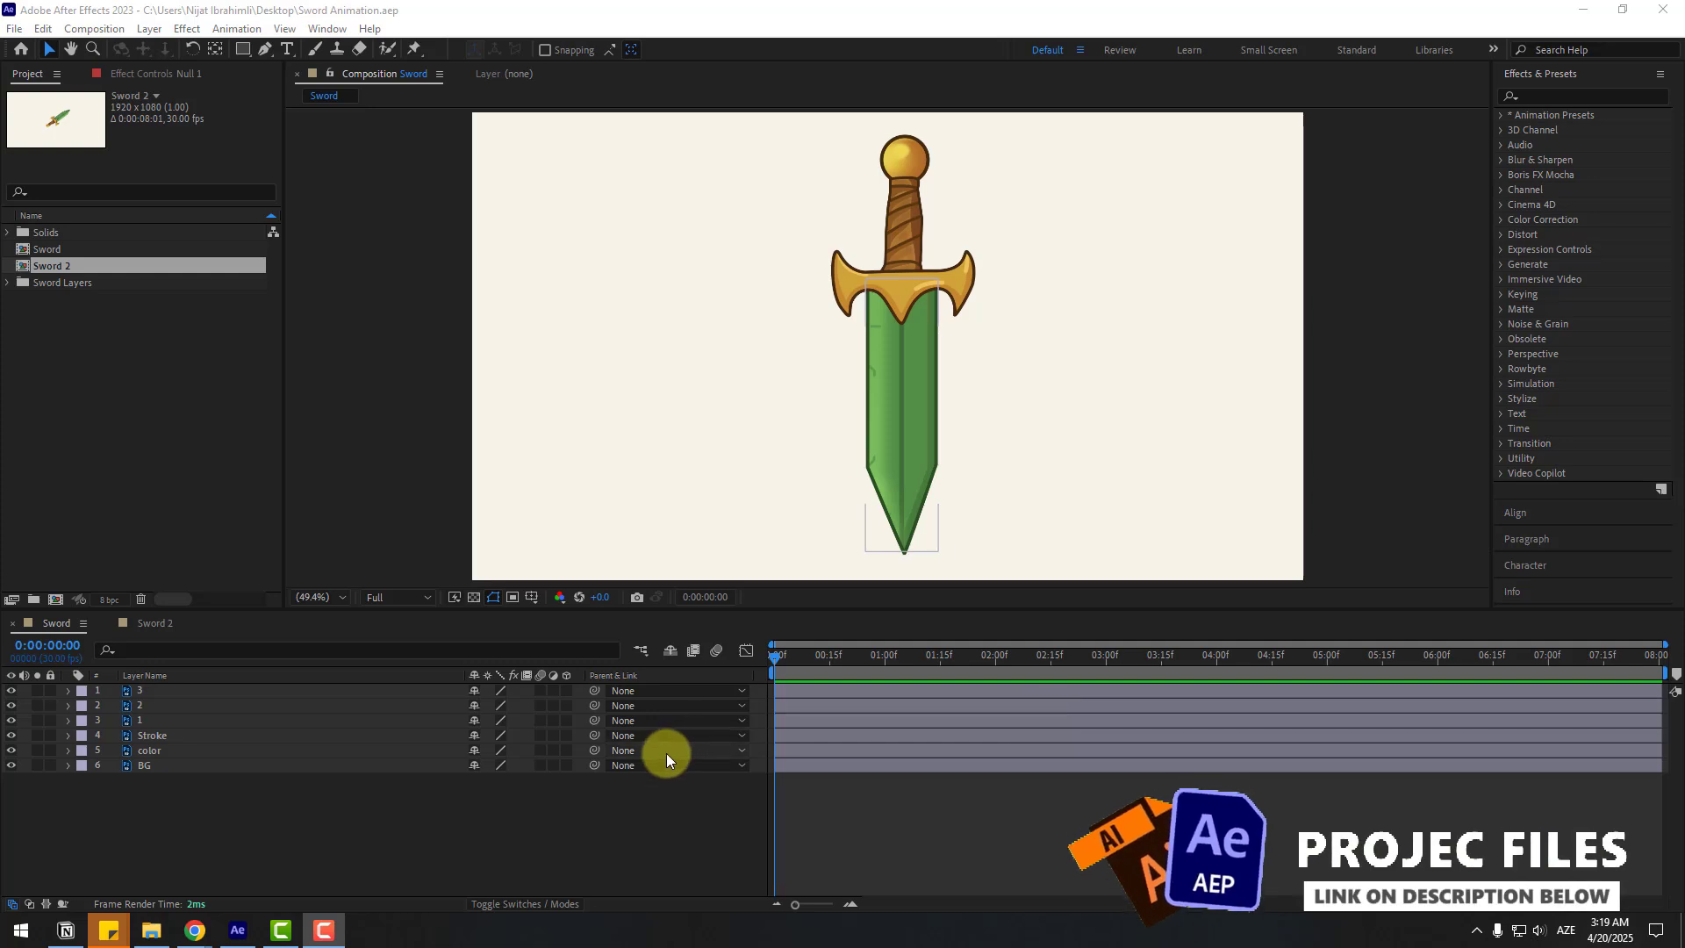
Add a Null 2 null object and position it on the sword's crossguard.
left_click(354, 823)
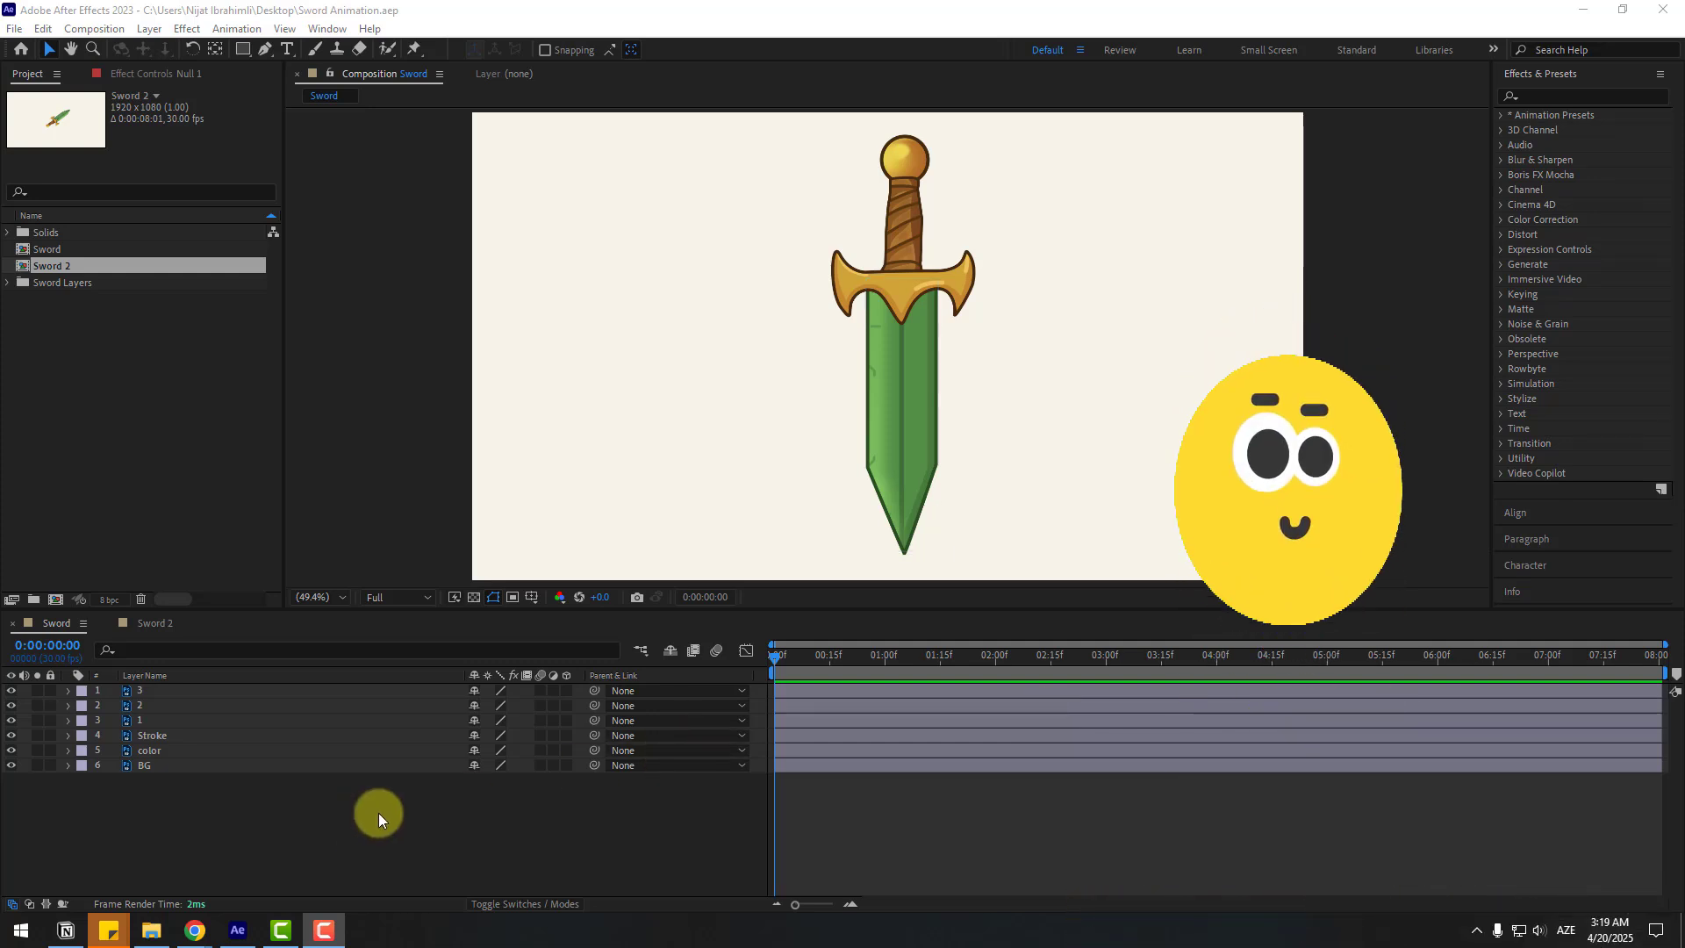
right_click(303, 824)
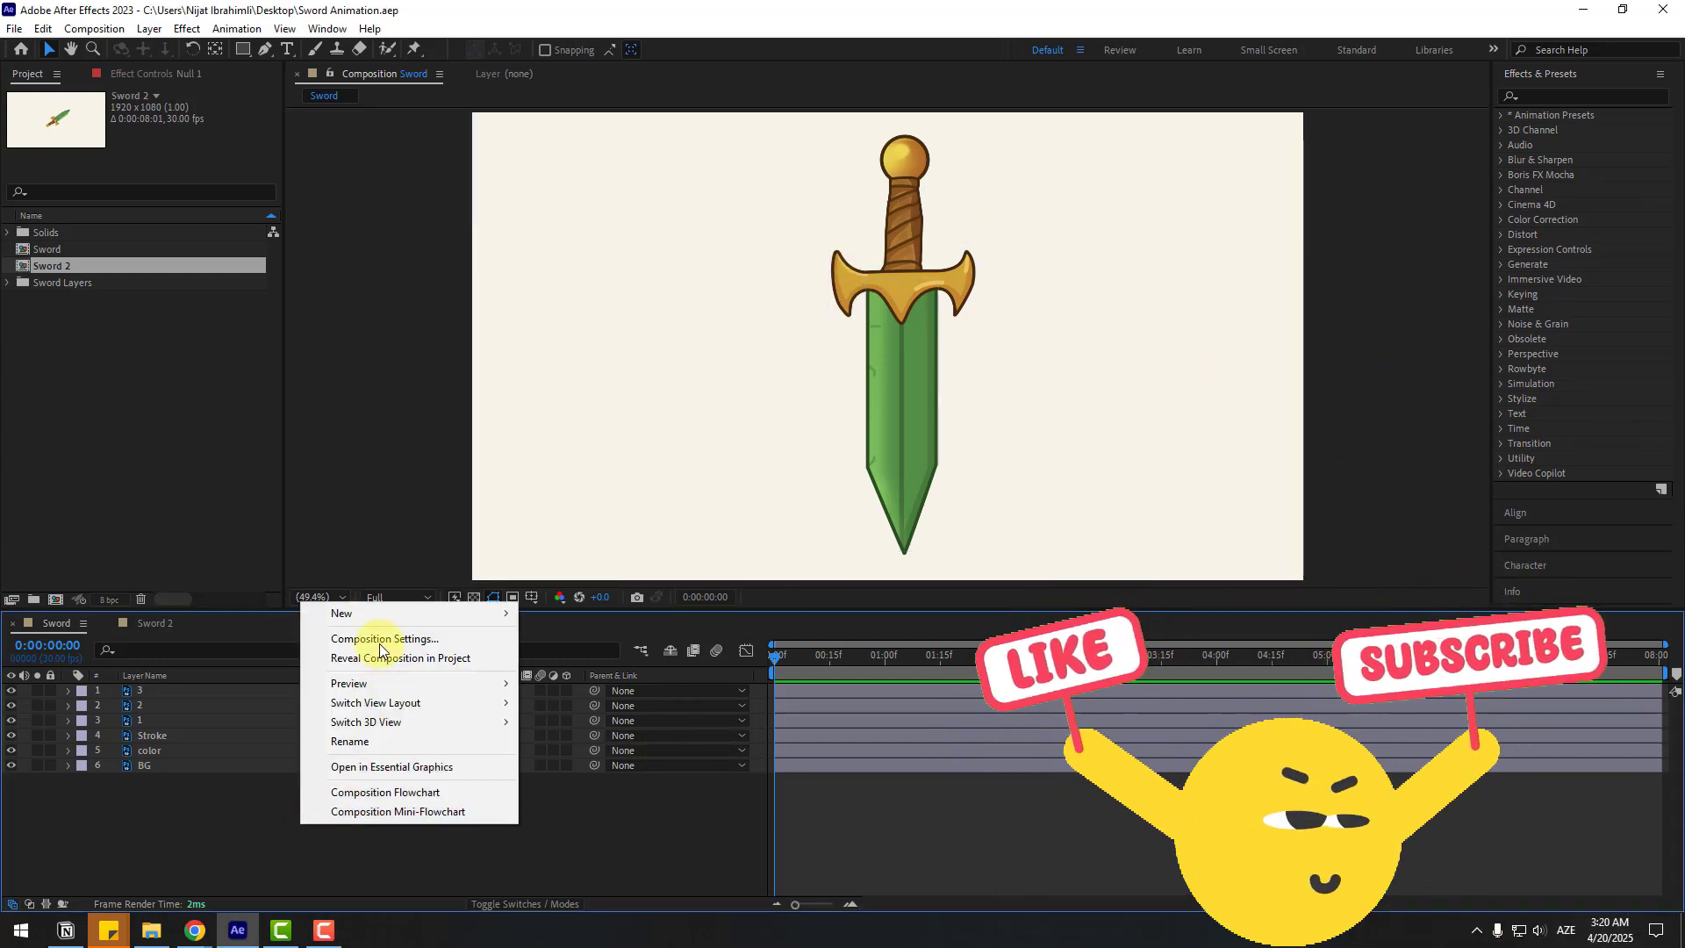
mouse_move(382, 614)
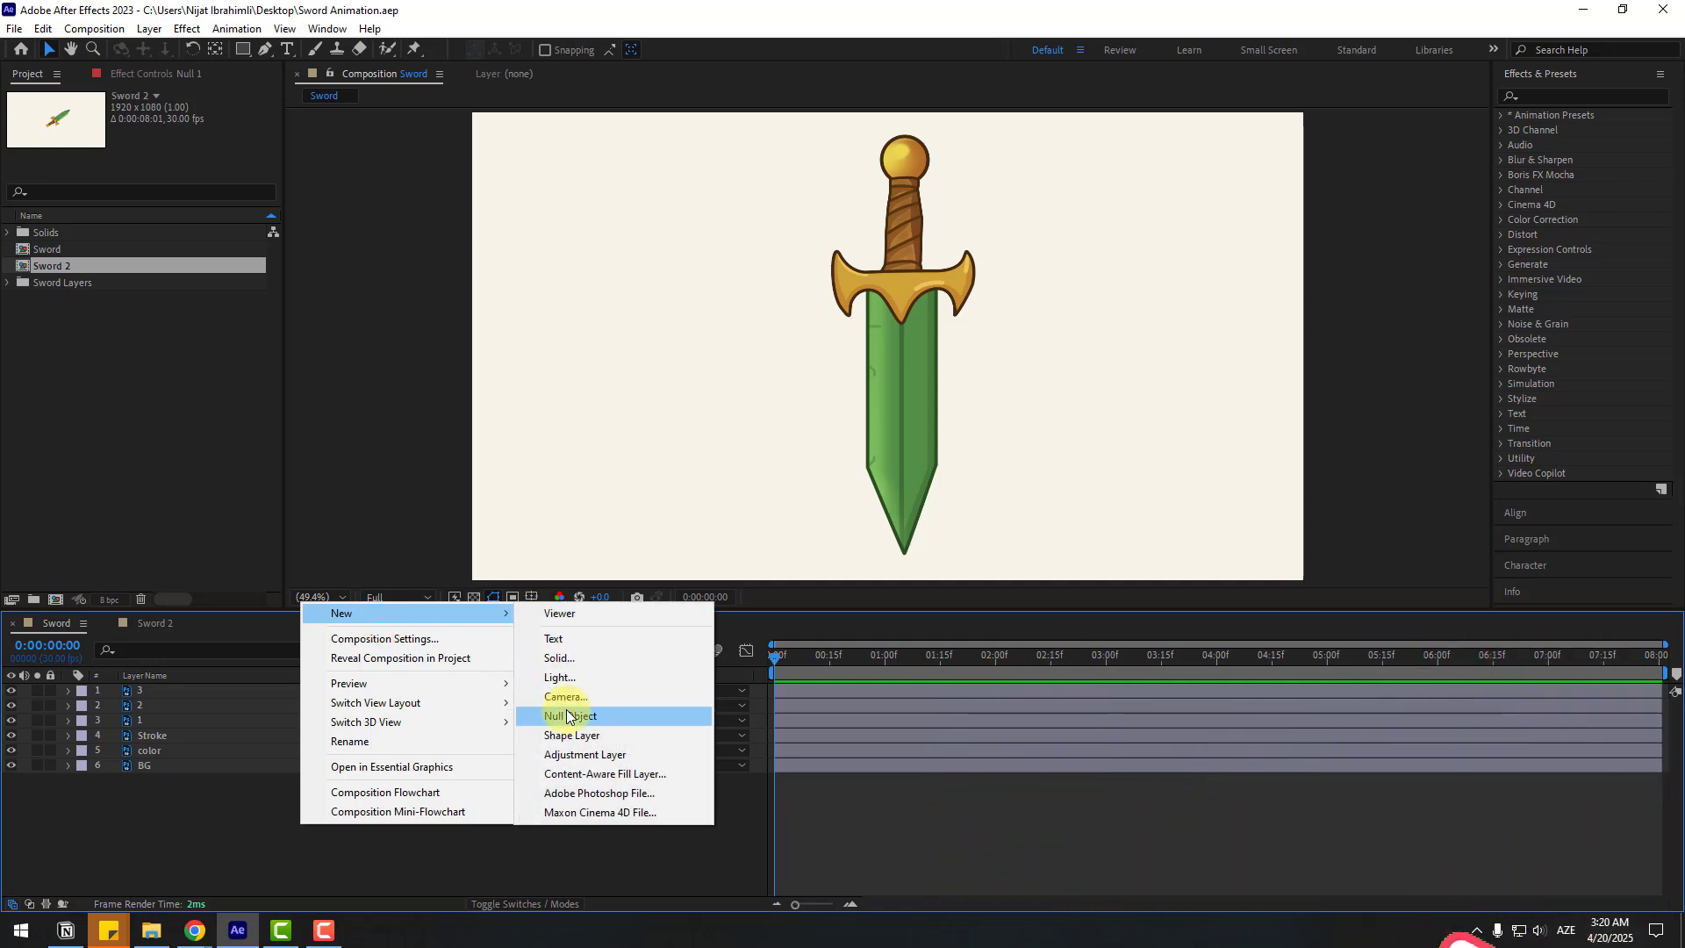
left_click(566, 711)
left_click_drag(908, 376, 901, 306)
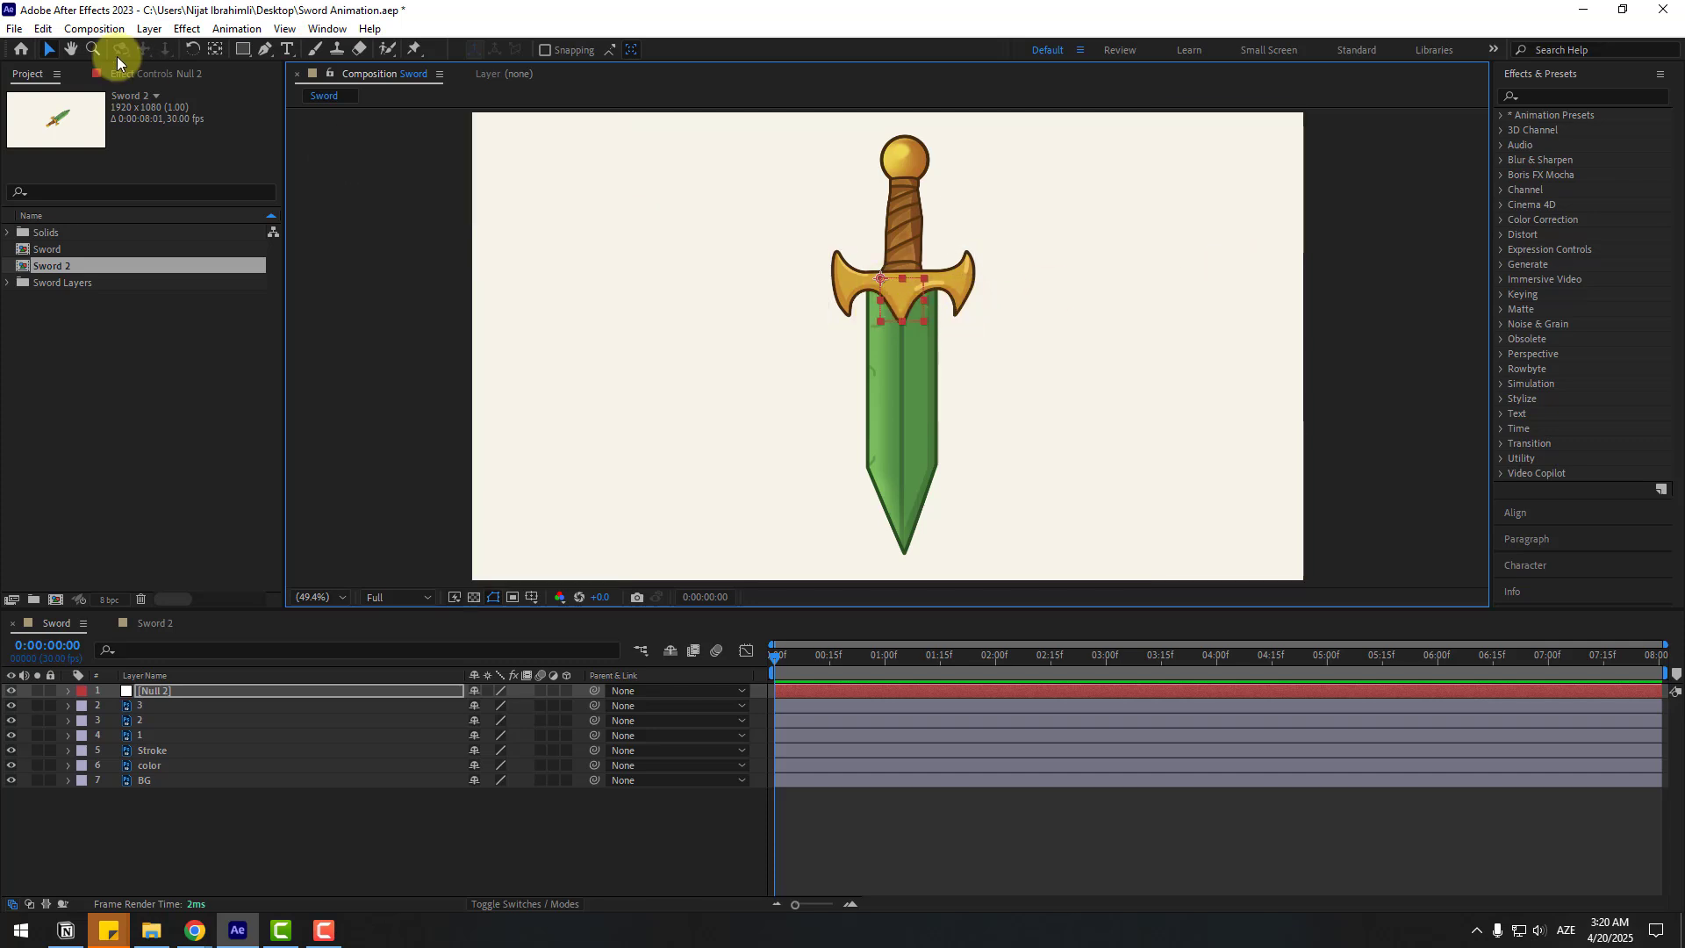
Centre Null 2's anchor point and parent layers 3, 2, 1, Stroke and color to Null 2.
double_click(218, 54)
left_click(54, 51)
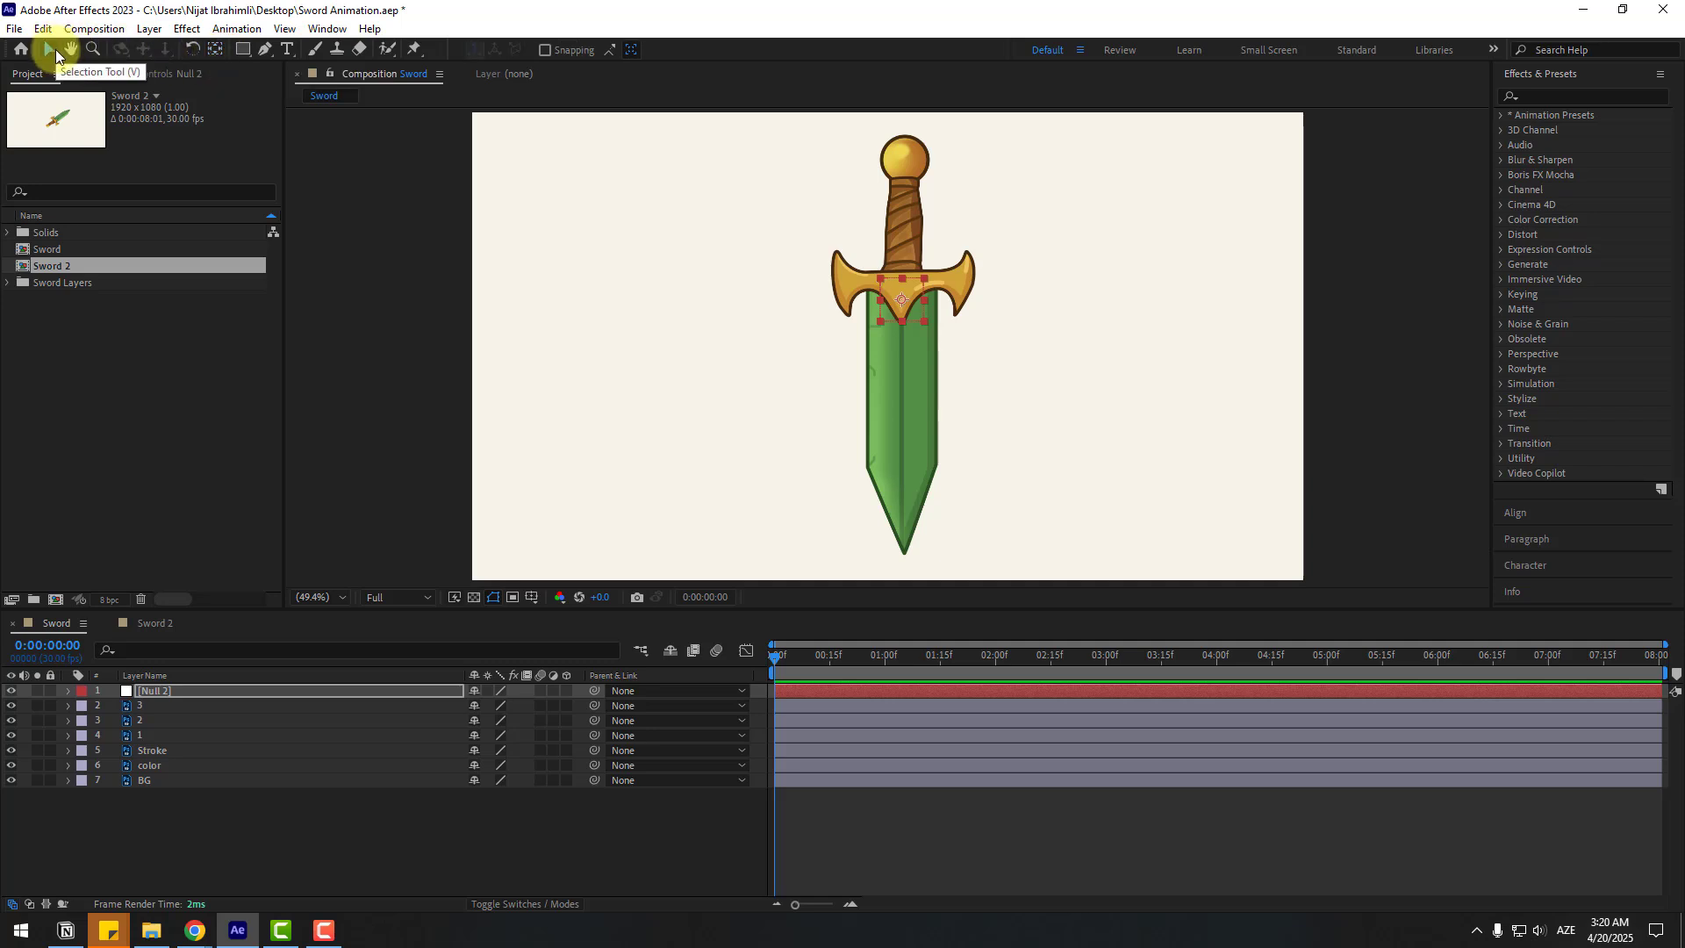
left_click(145, 813)
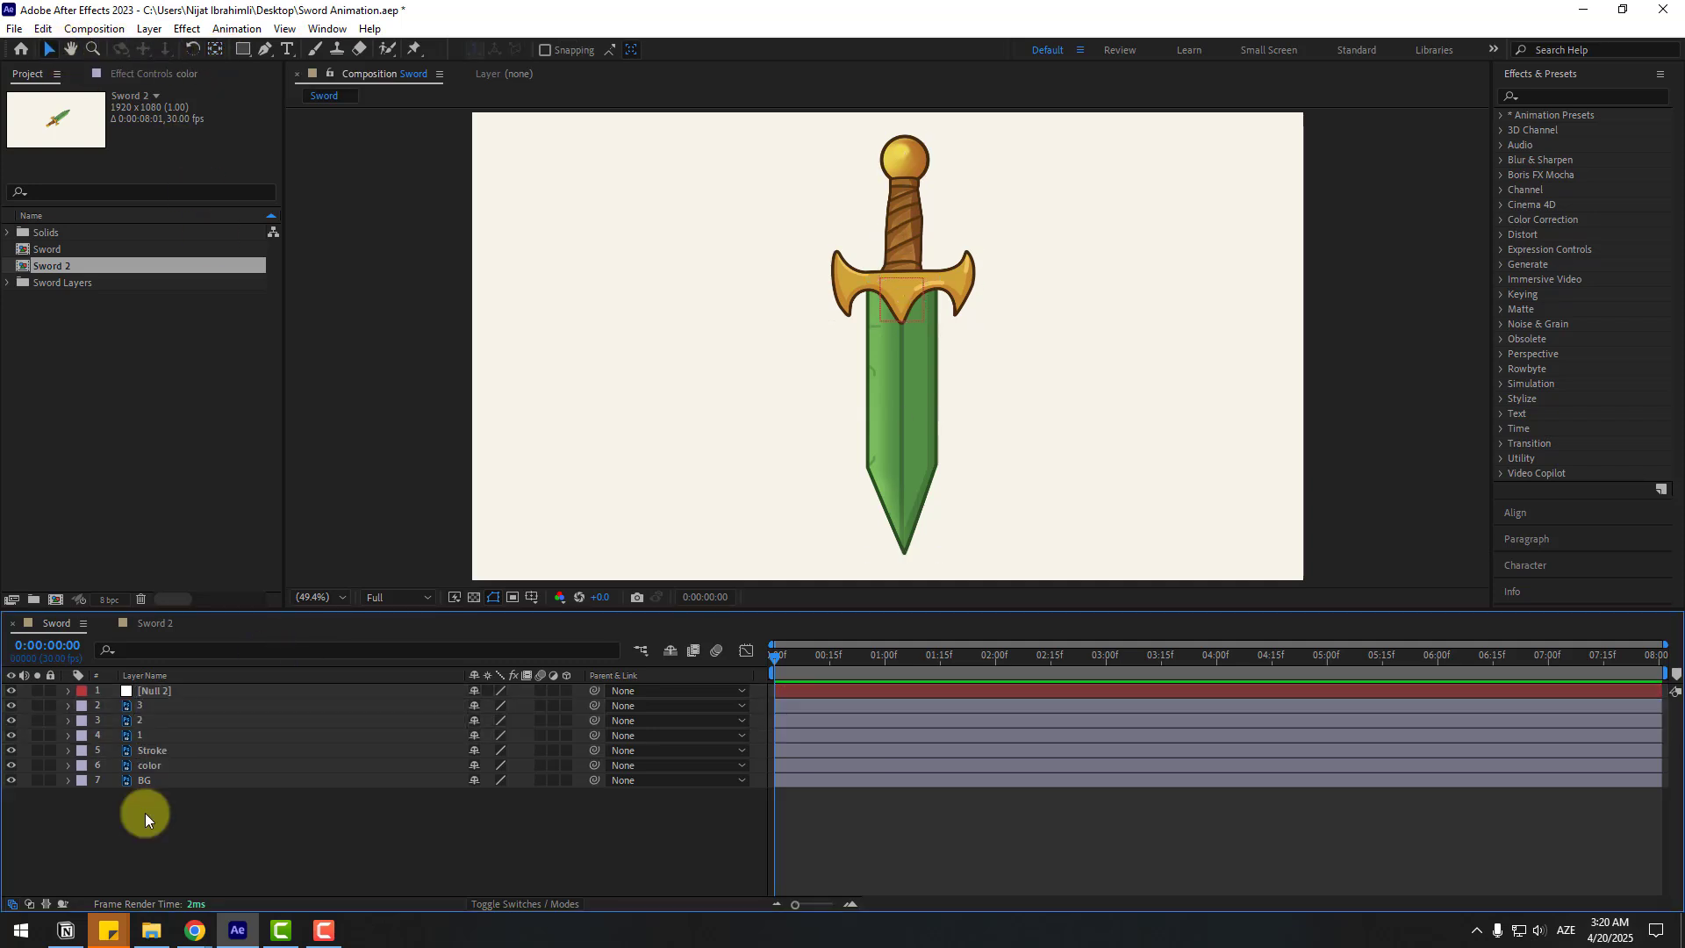
left_click(145, 767)
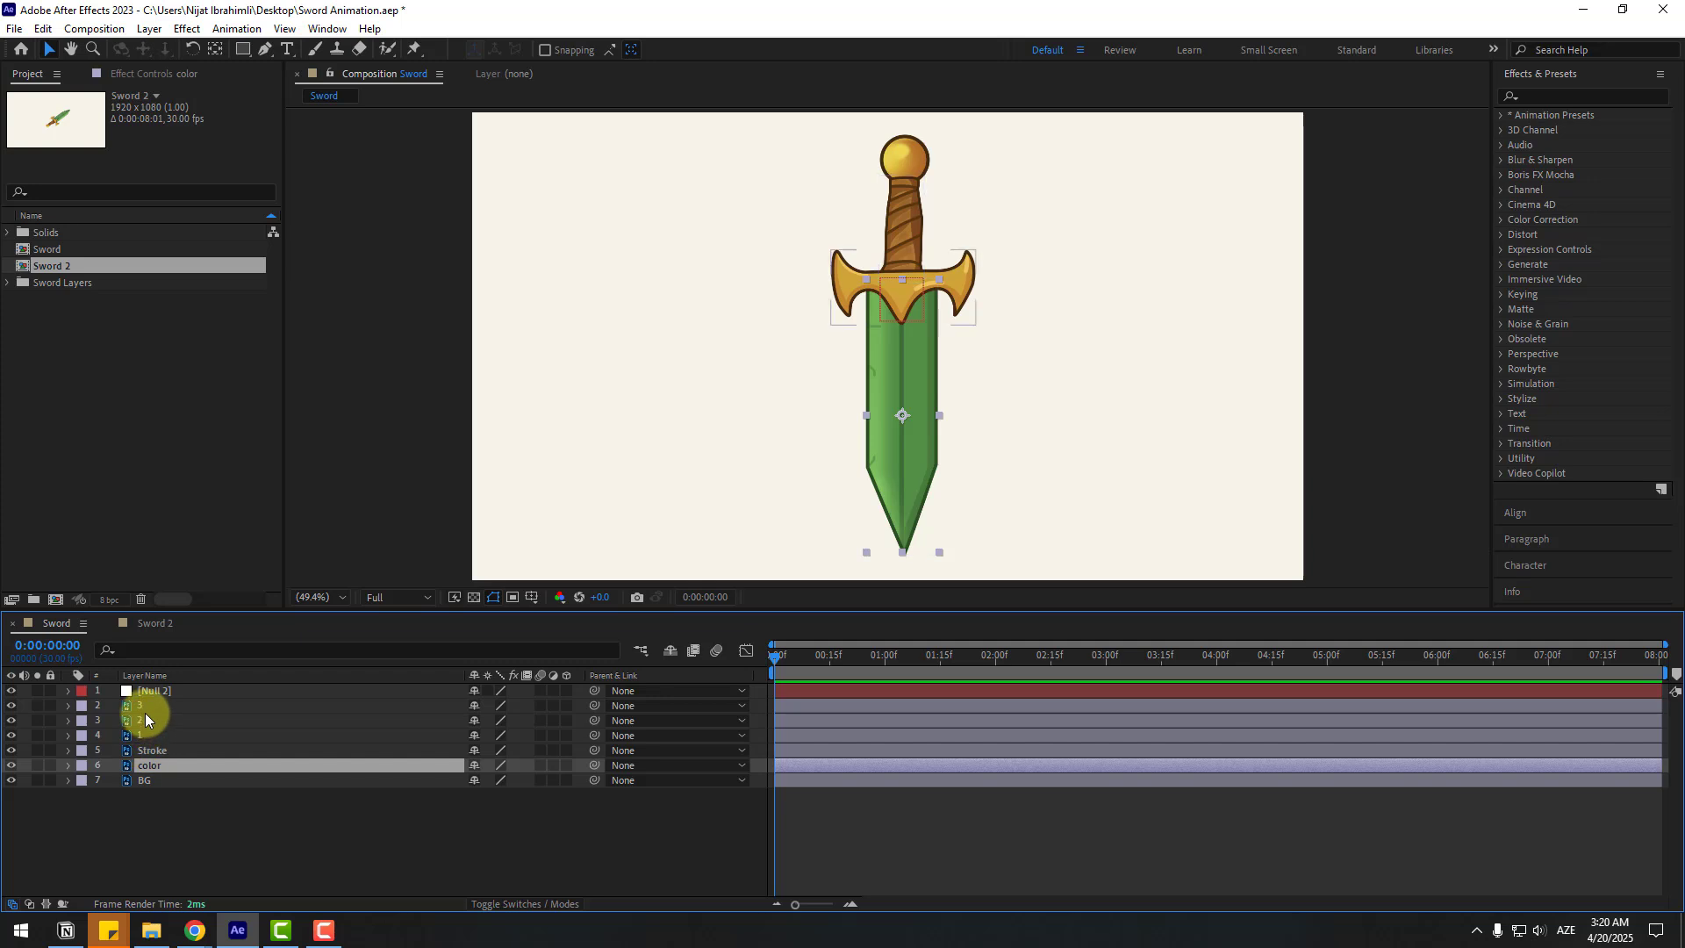
left_click(145, 709, "shift")
left_click_drag(595, 707, 151, 696)
Lock the BG layer, then select Null 2 and show its Scale.
left_click(139, 785)
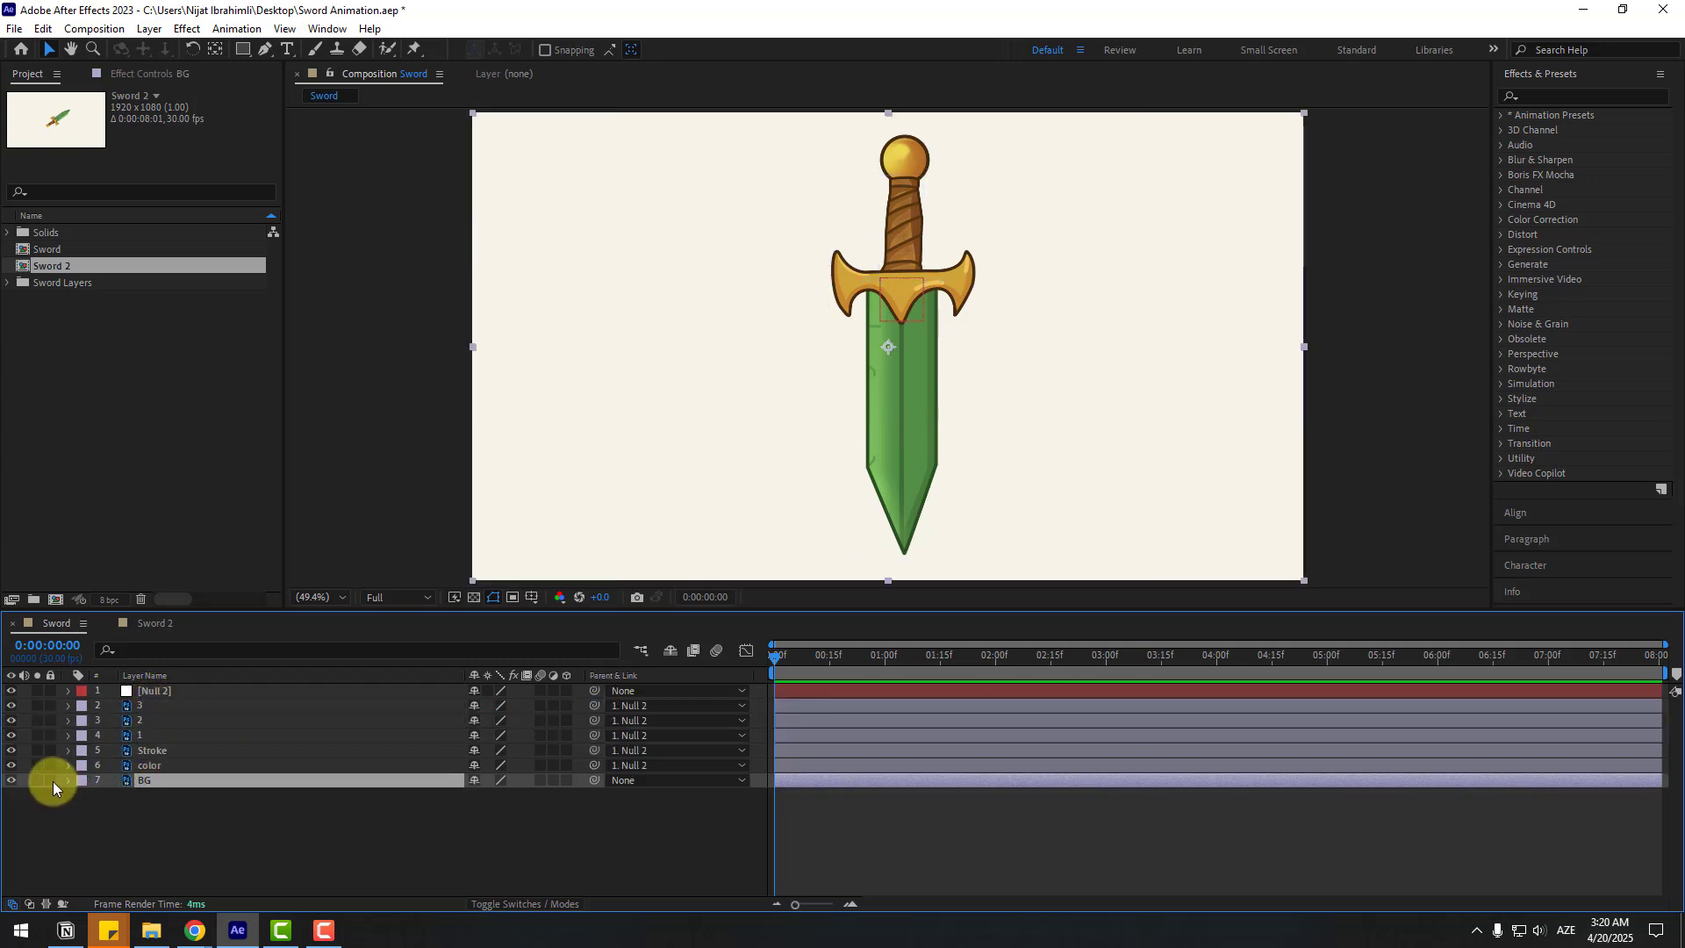
left_click(50, 780)
left_click(162, 695)
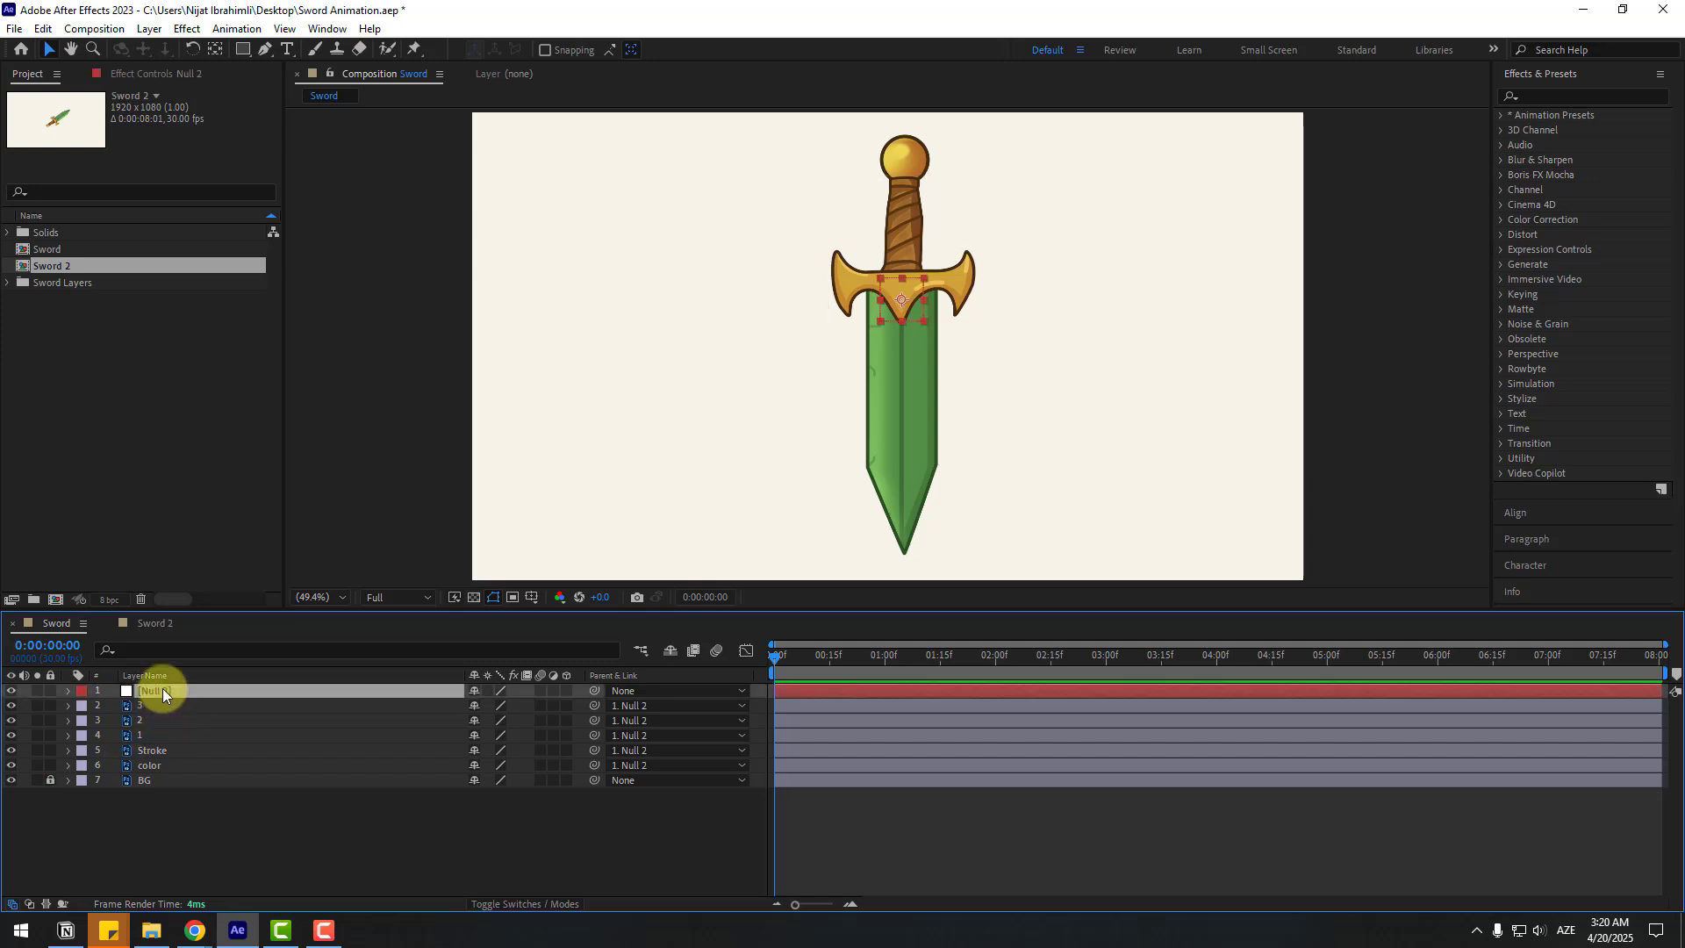
key("s")
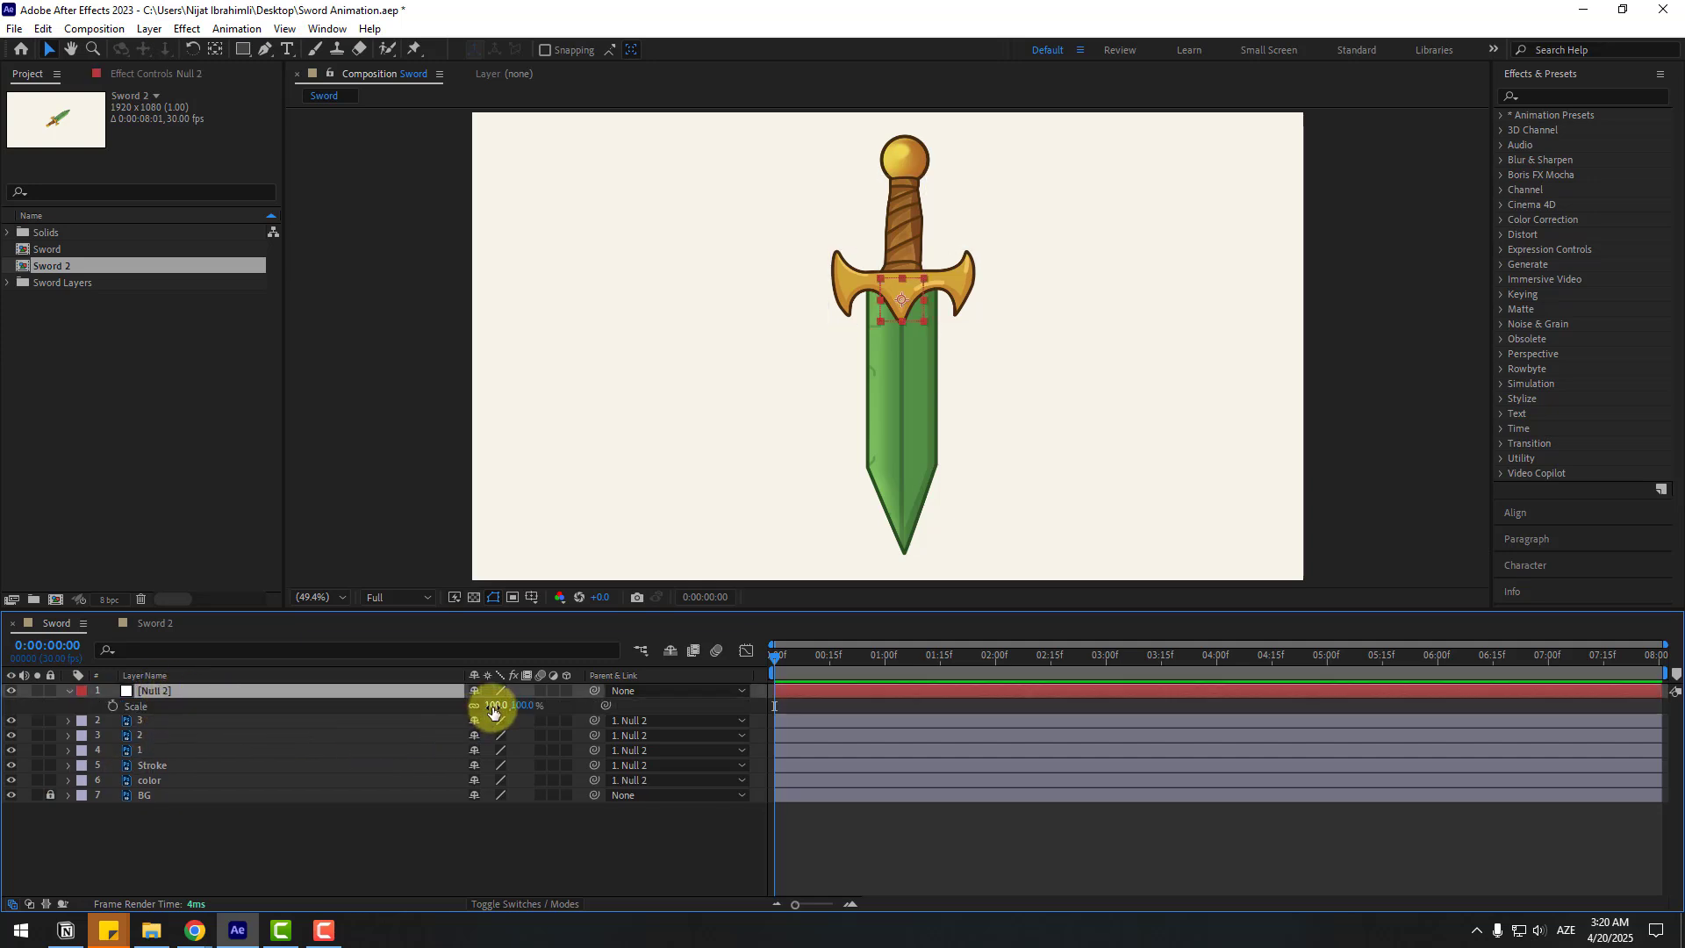
Scale Null 2 to about 59% and rotate it to -117°, nudging the sword down-left.
left_click_drag(490, 707, 462, 712)
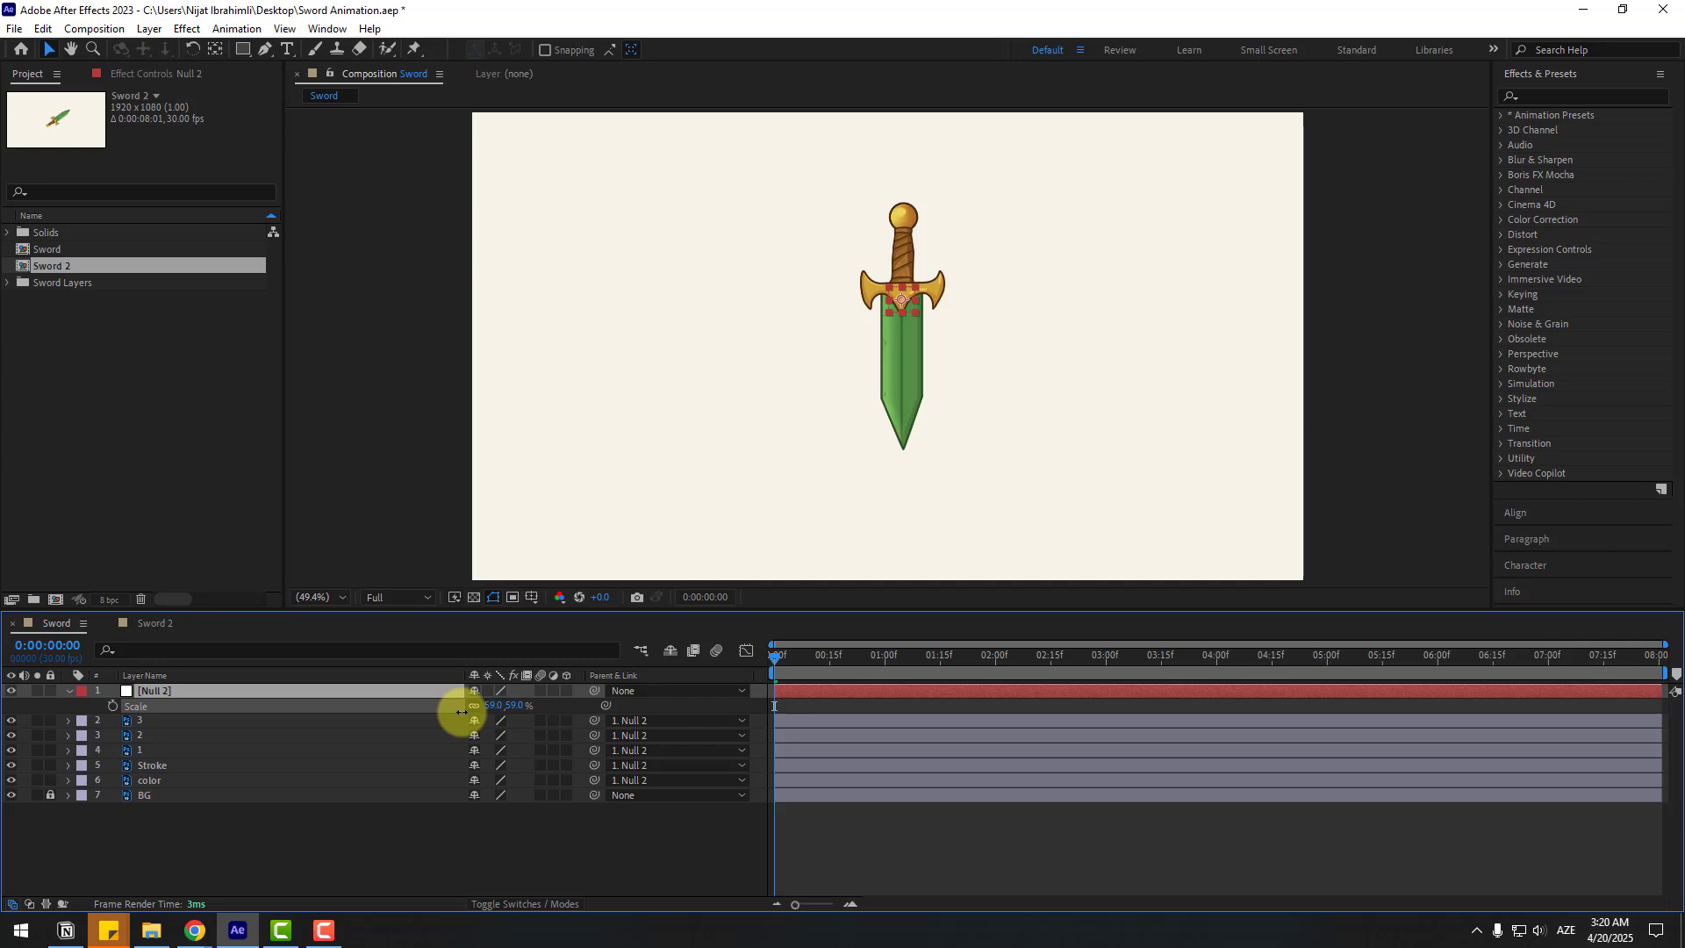
key("r")
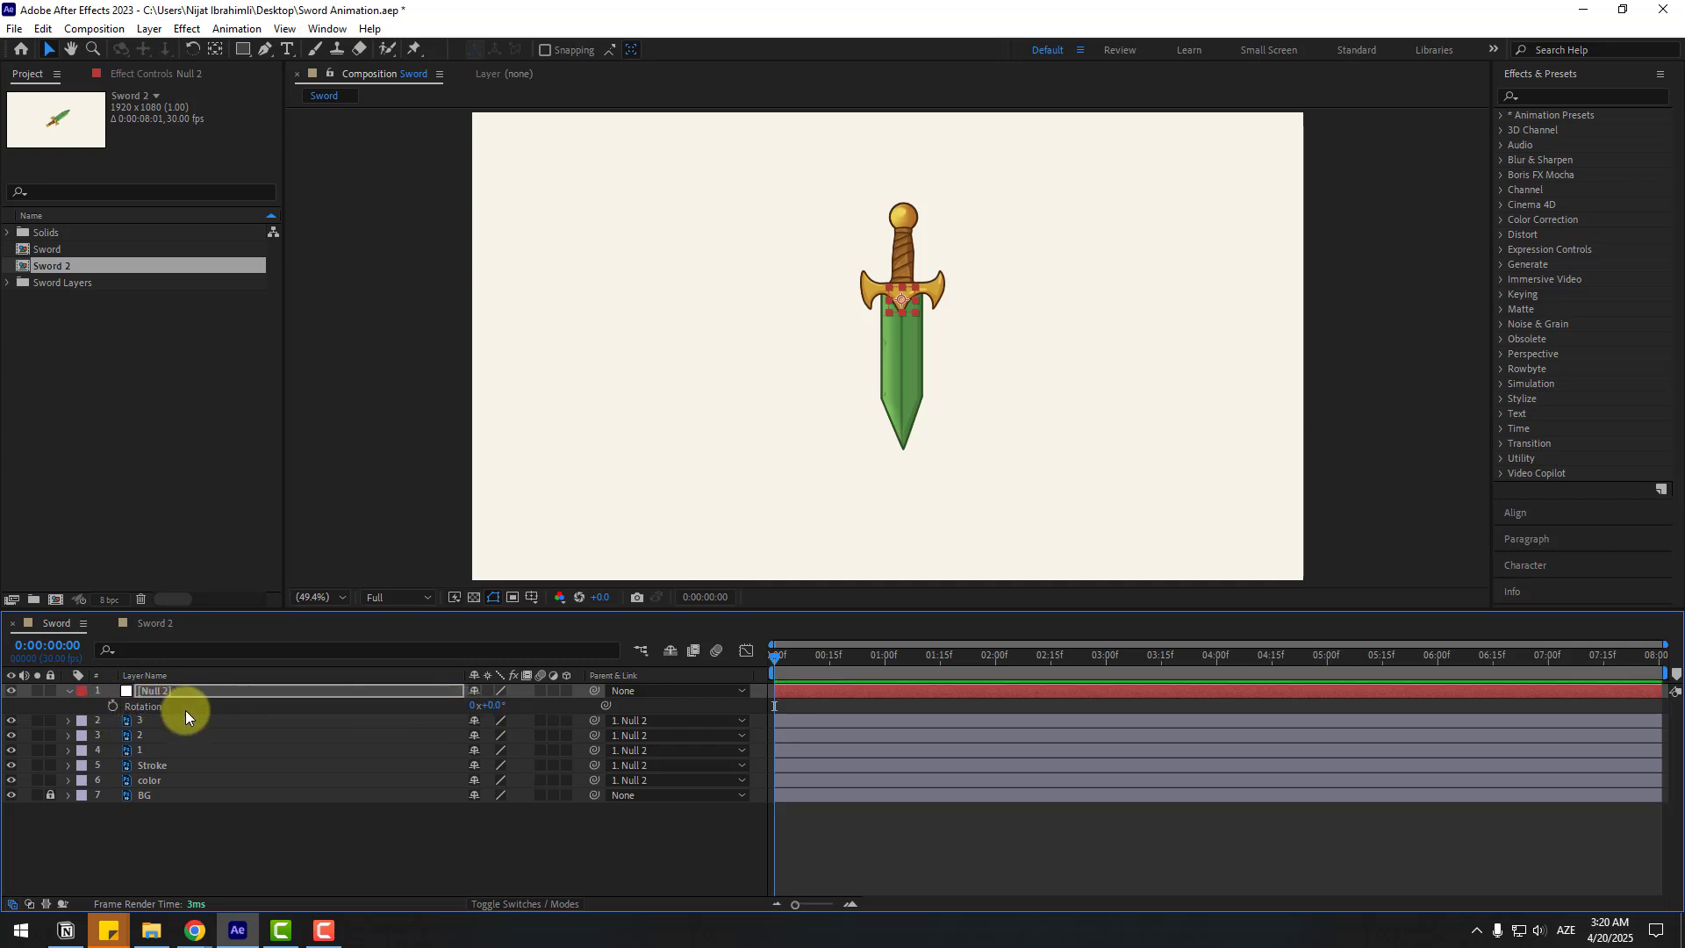
left_click_drag(492, 705, 384, 708)
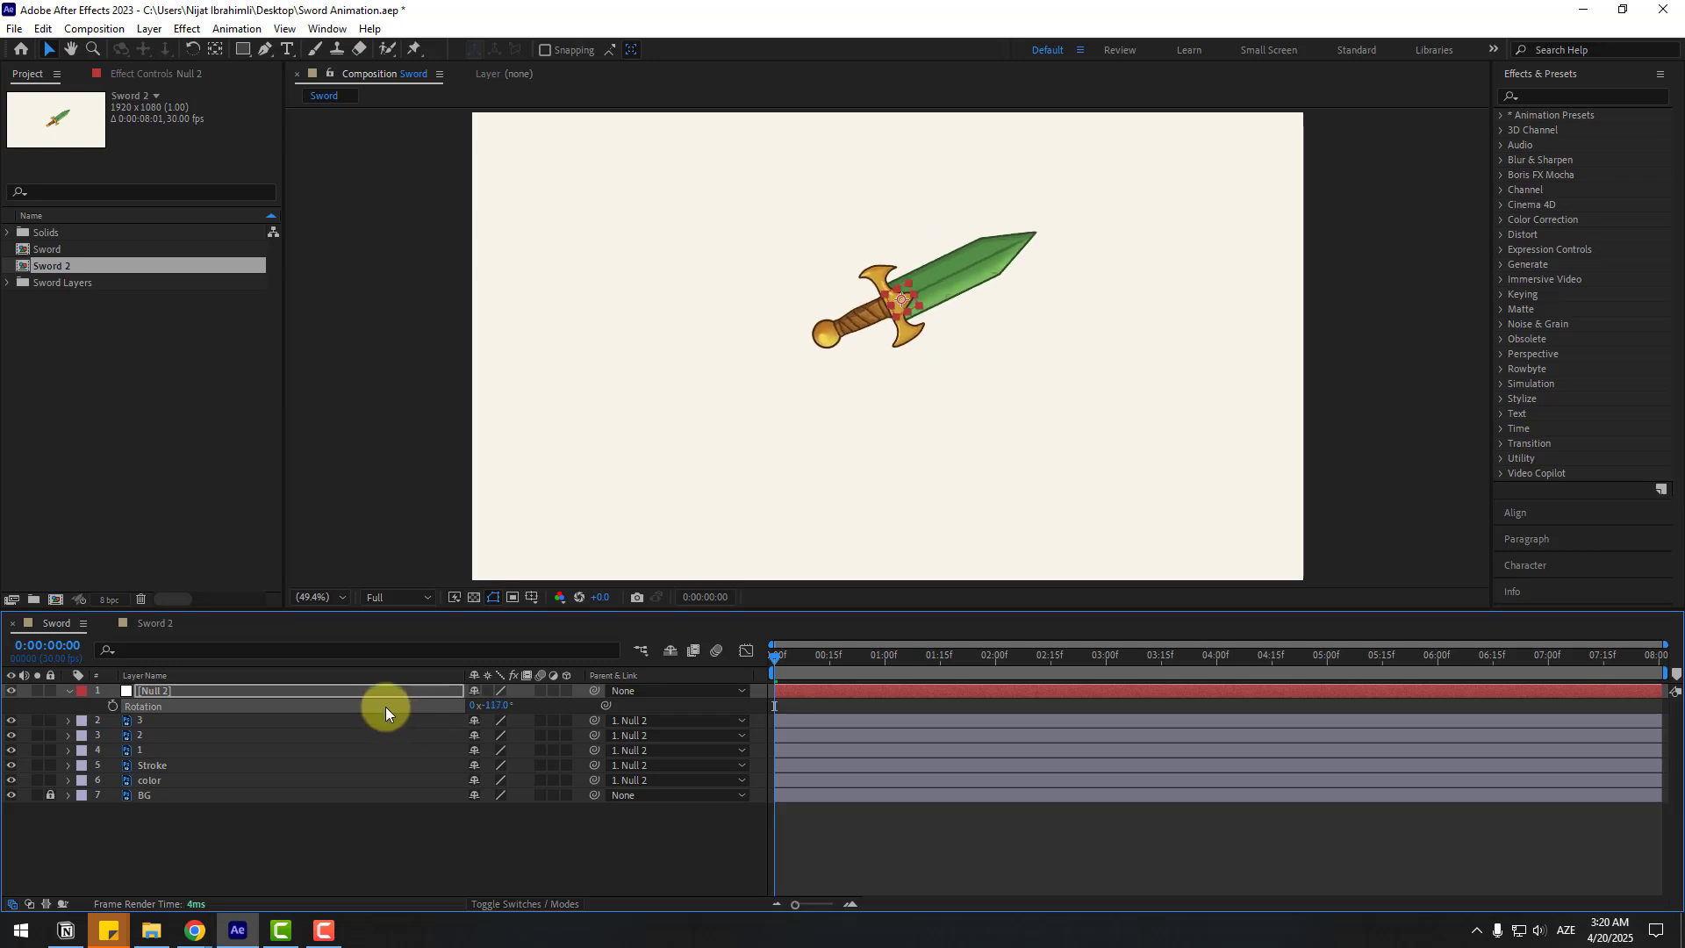
left_click(900, 296)
left_click_drag(900, 297, 887, 358)
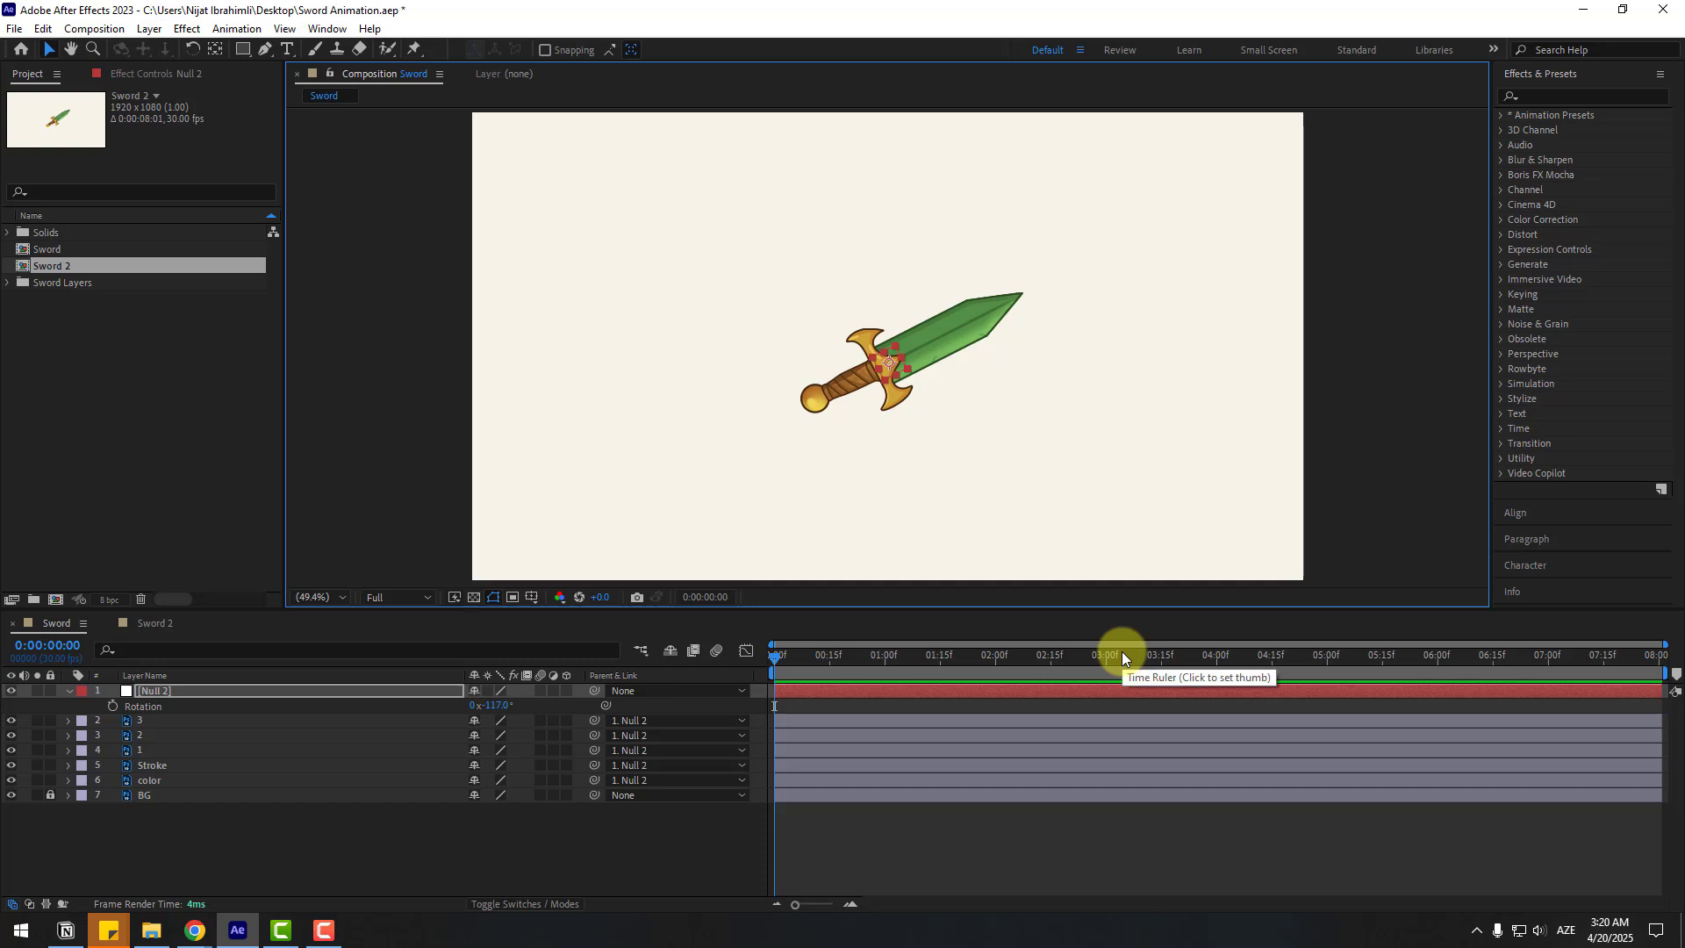
key("shift+p")
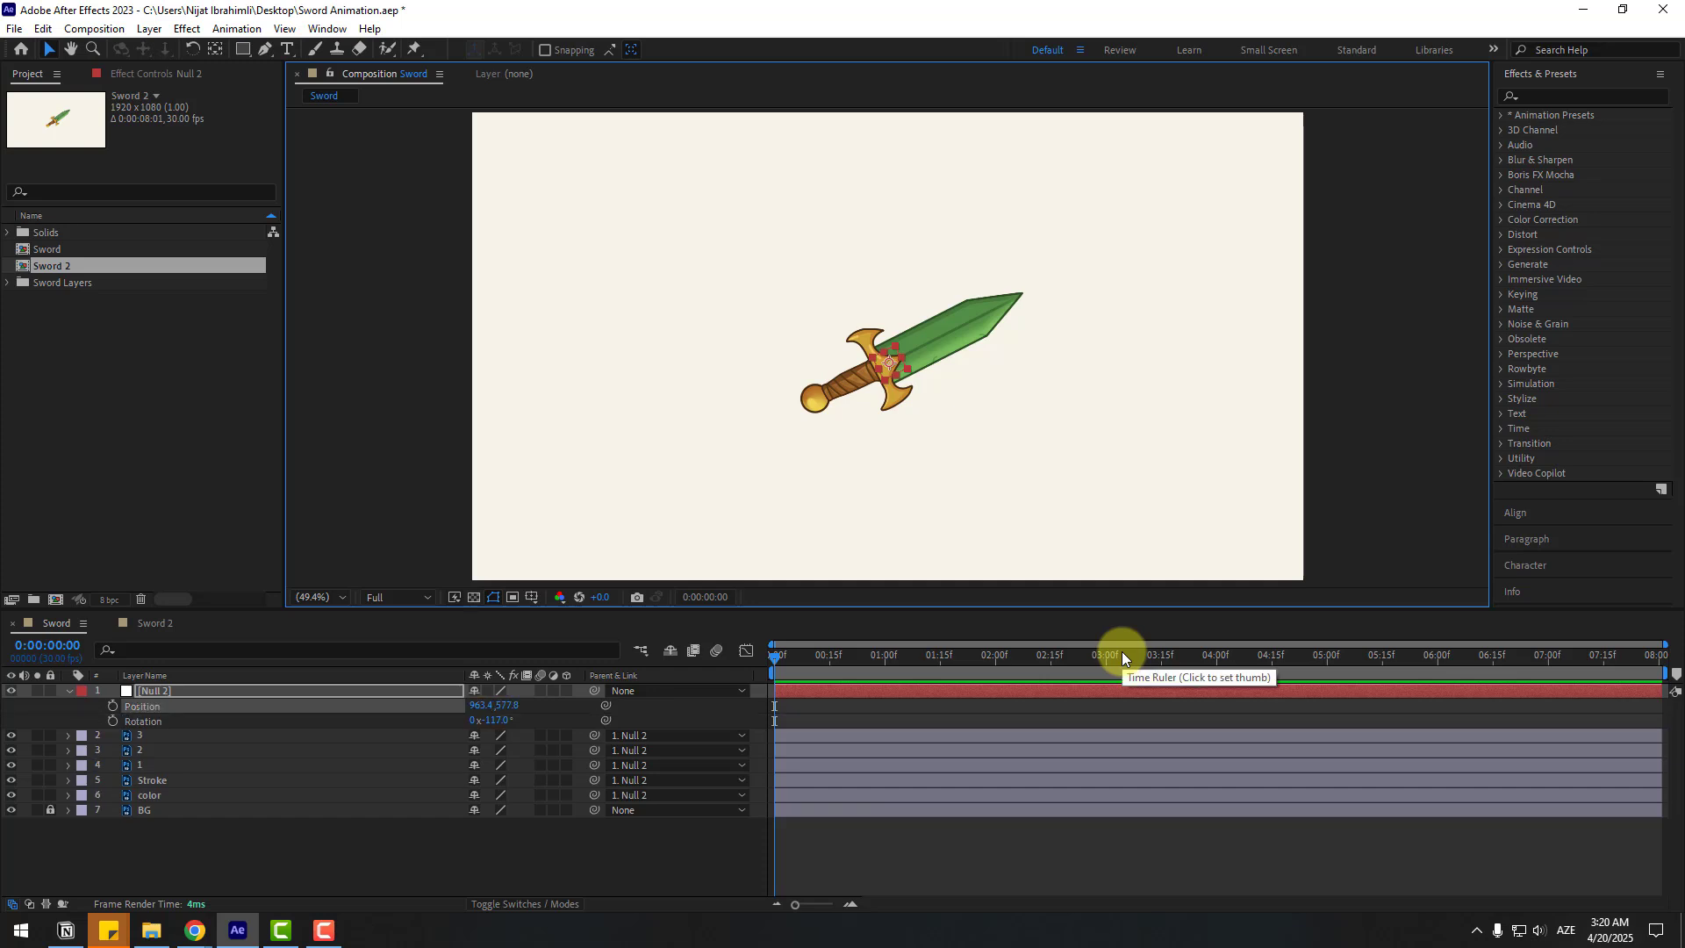
Keyframe Null 2's Position and Rotation at 0f, then a -173° wind-up pose moved up-left at 10f.
left_click(114, 706)
left_click(112, 721)
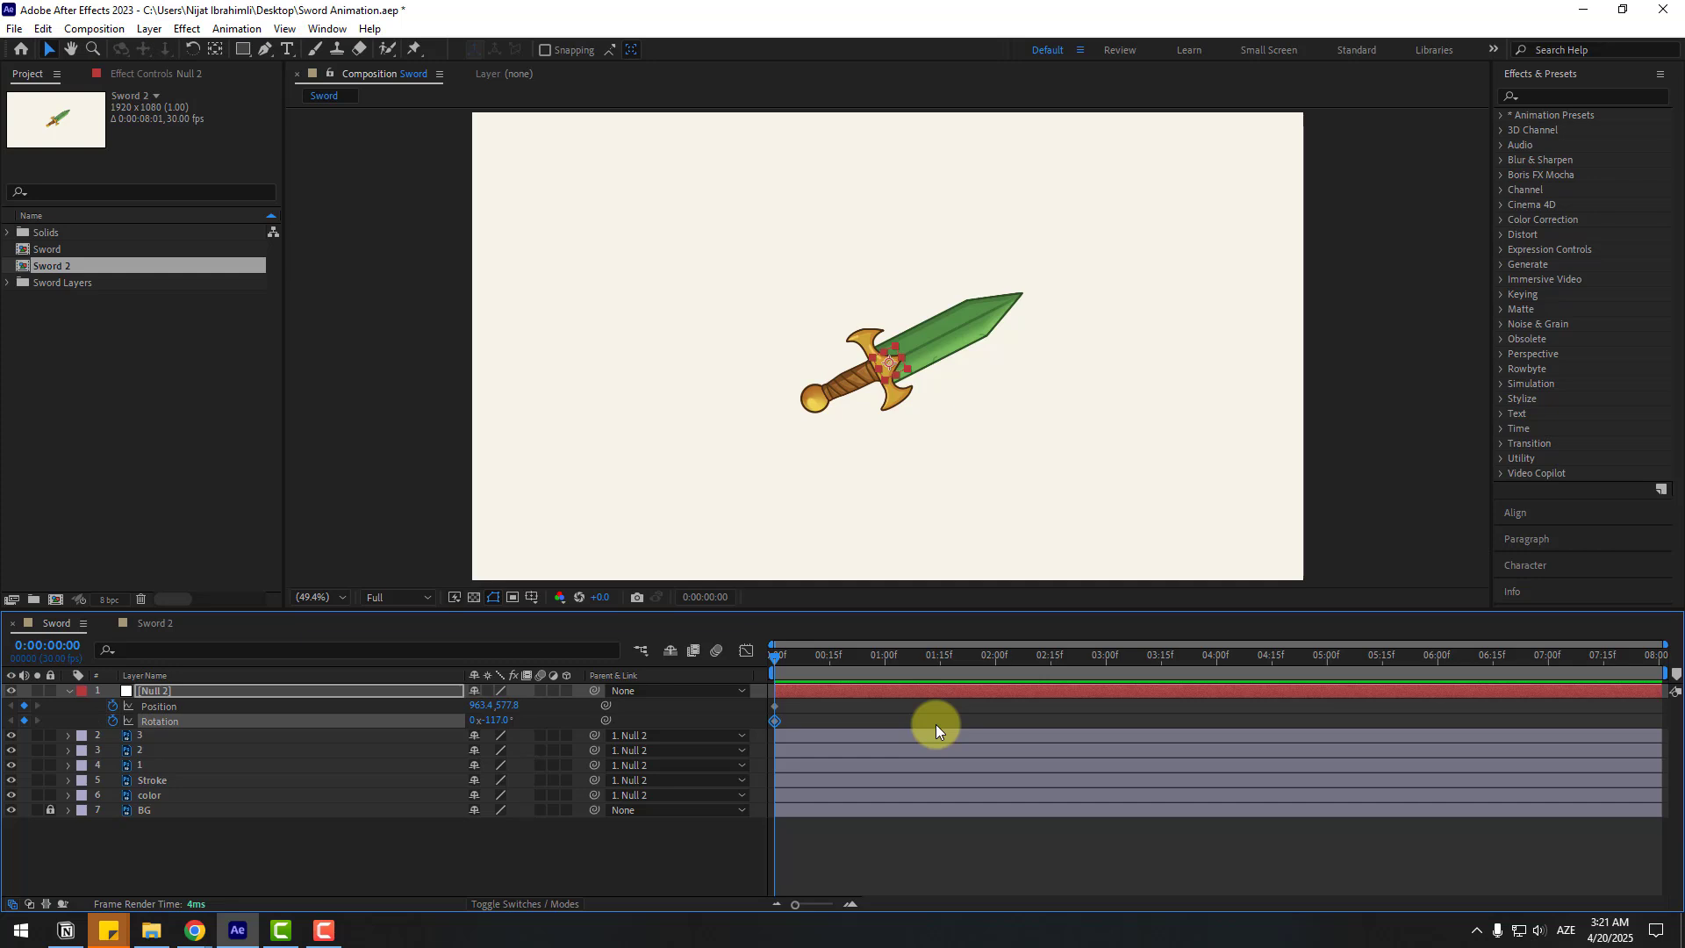
key("shift+Page_Down")
left_click(433, 865)
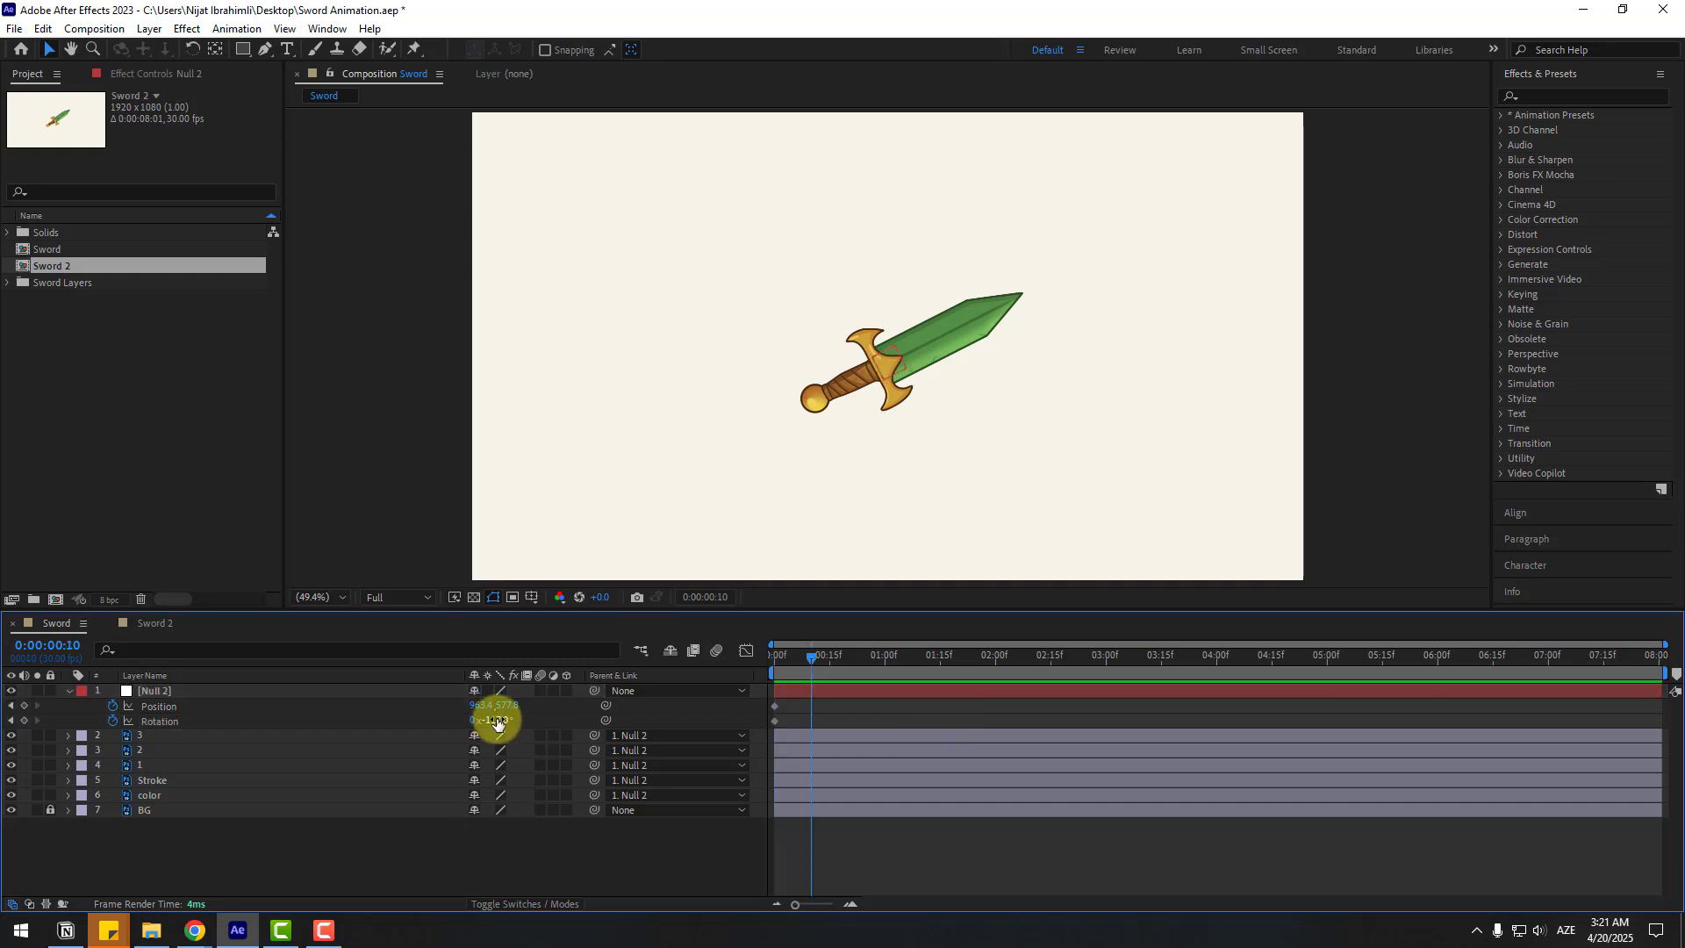
left_click_drag(498, 721, 456, 715)
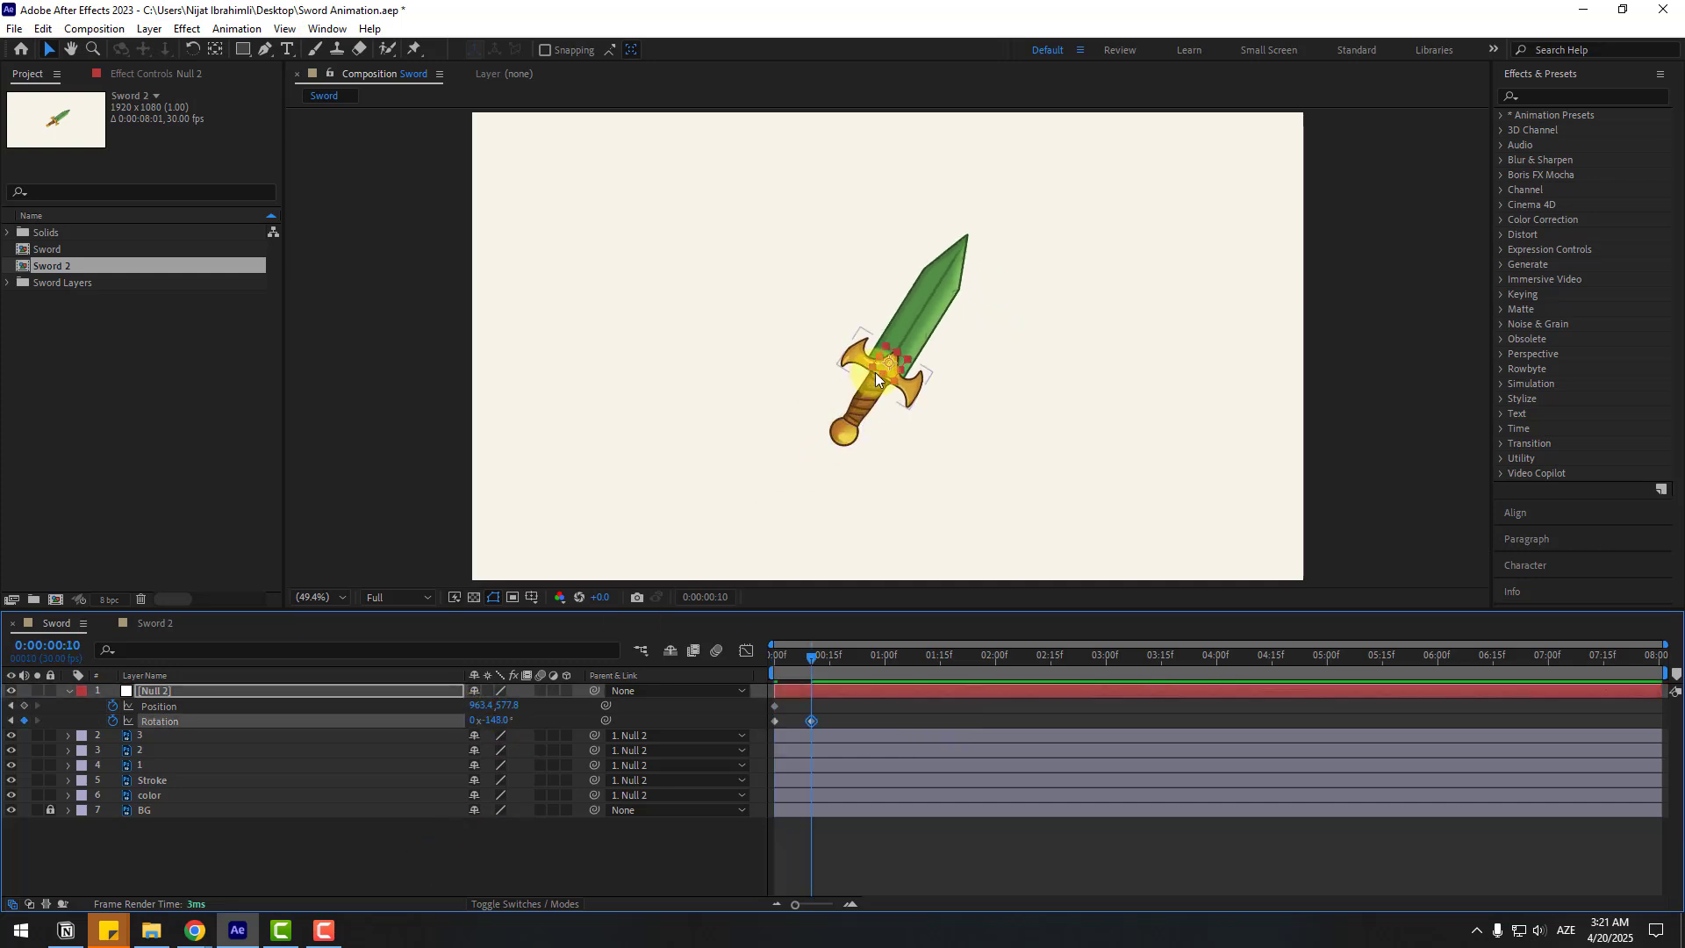
left_click_drag(875, 372, 832, 339)
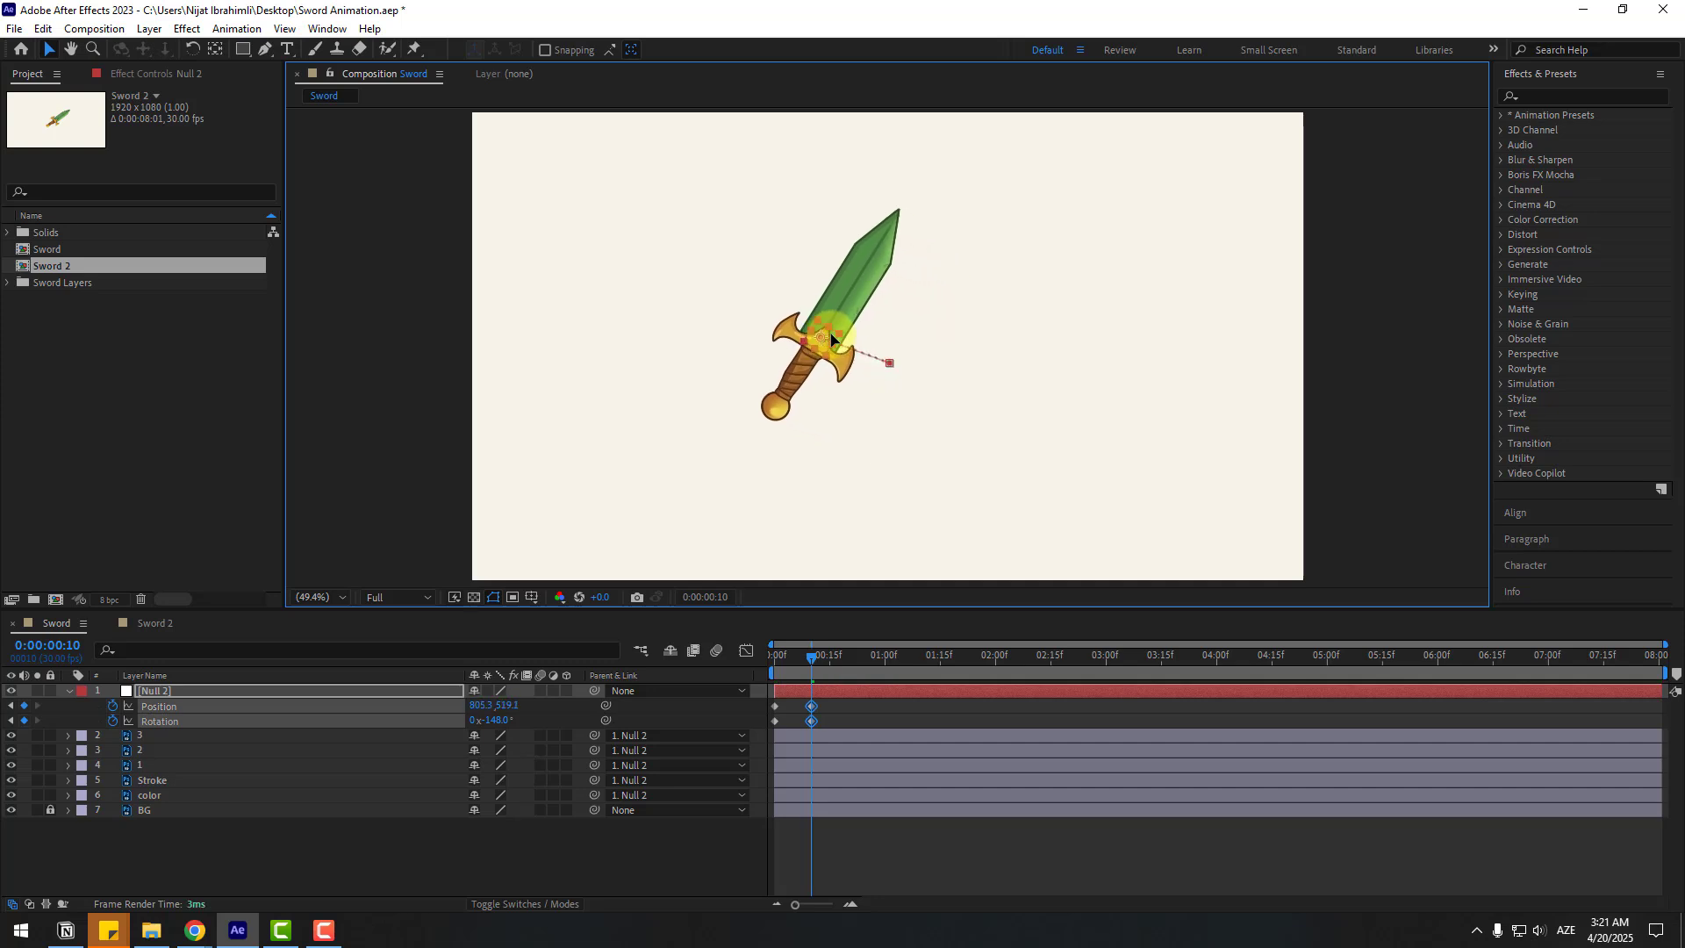
left_click_drag(829, 667, 792, 665)
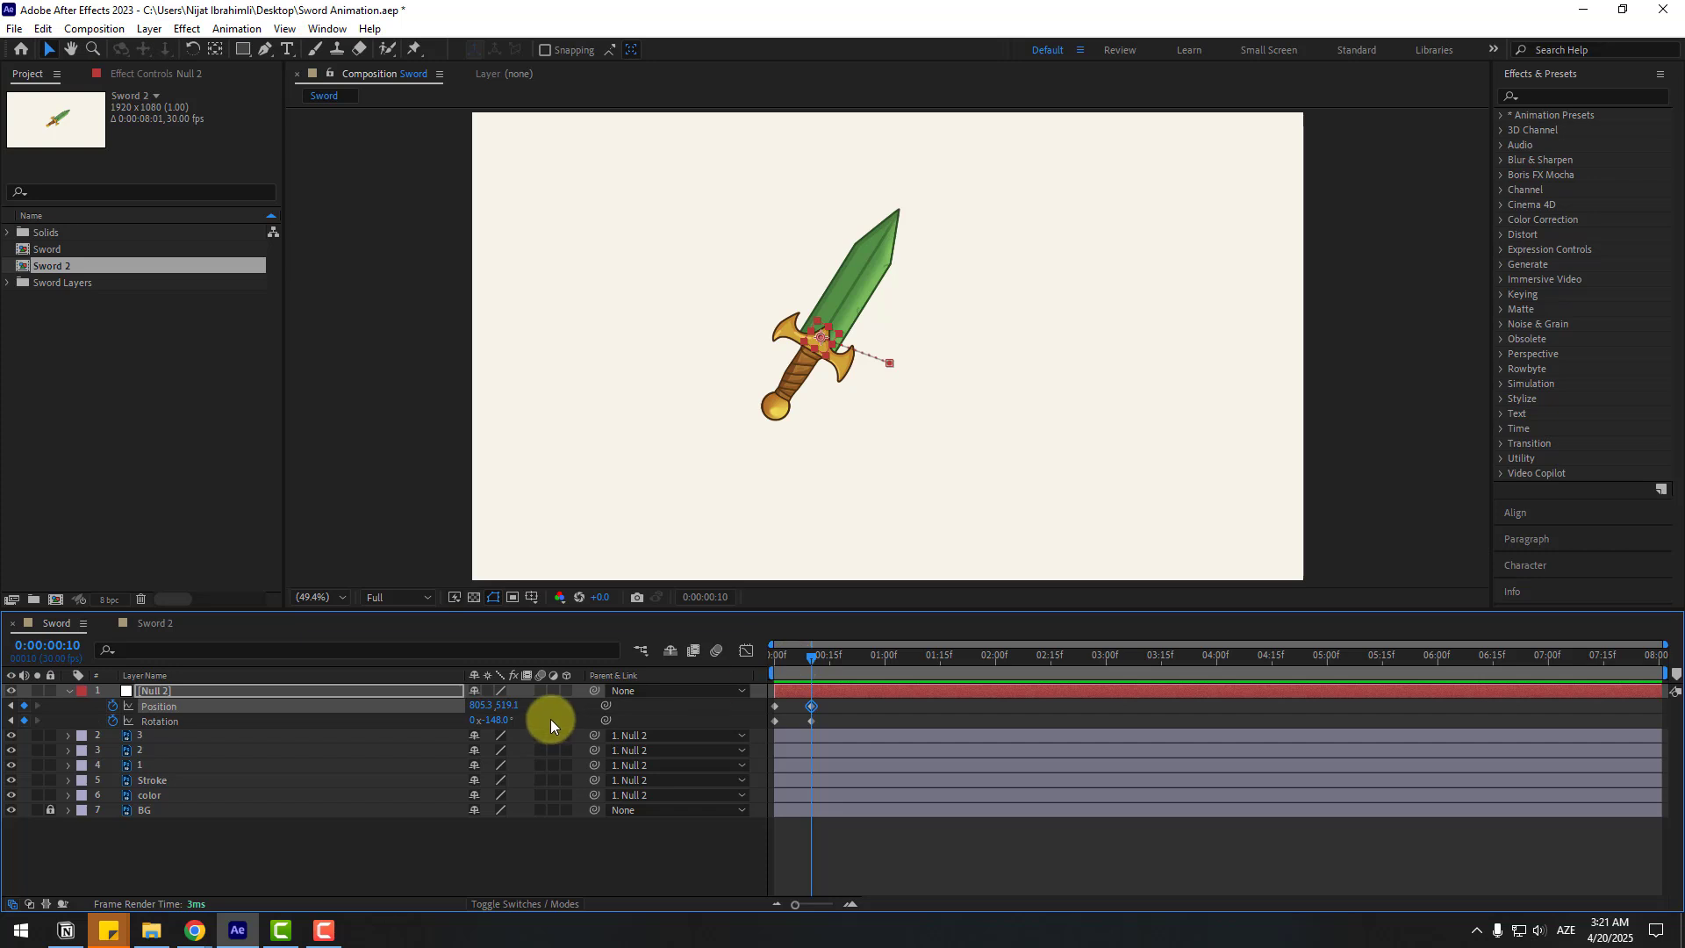
left_click(498, 721)
left_click_drag(497, 726, 477, 726)
left_click(799, 698)
mouse_move(795, 665)
left_mouse_down()
mouse_move(779, 662)
mouse_move(811, 672)
left_mouse_up()
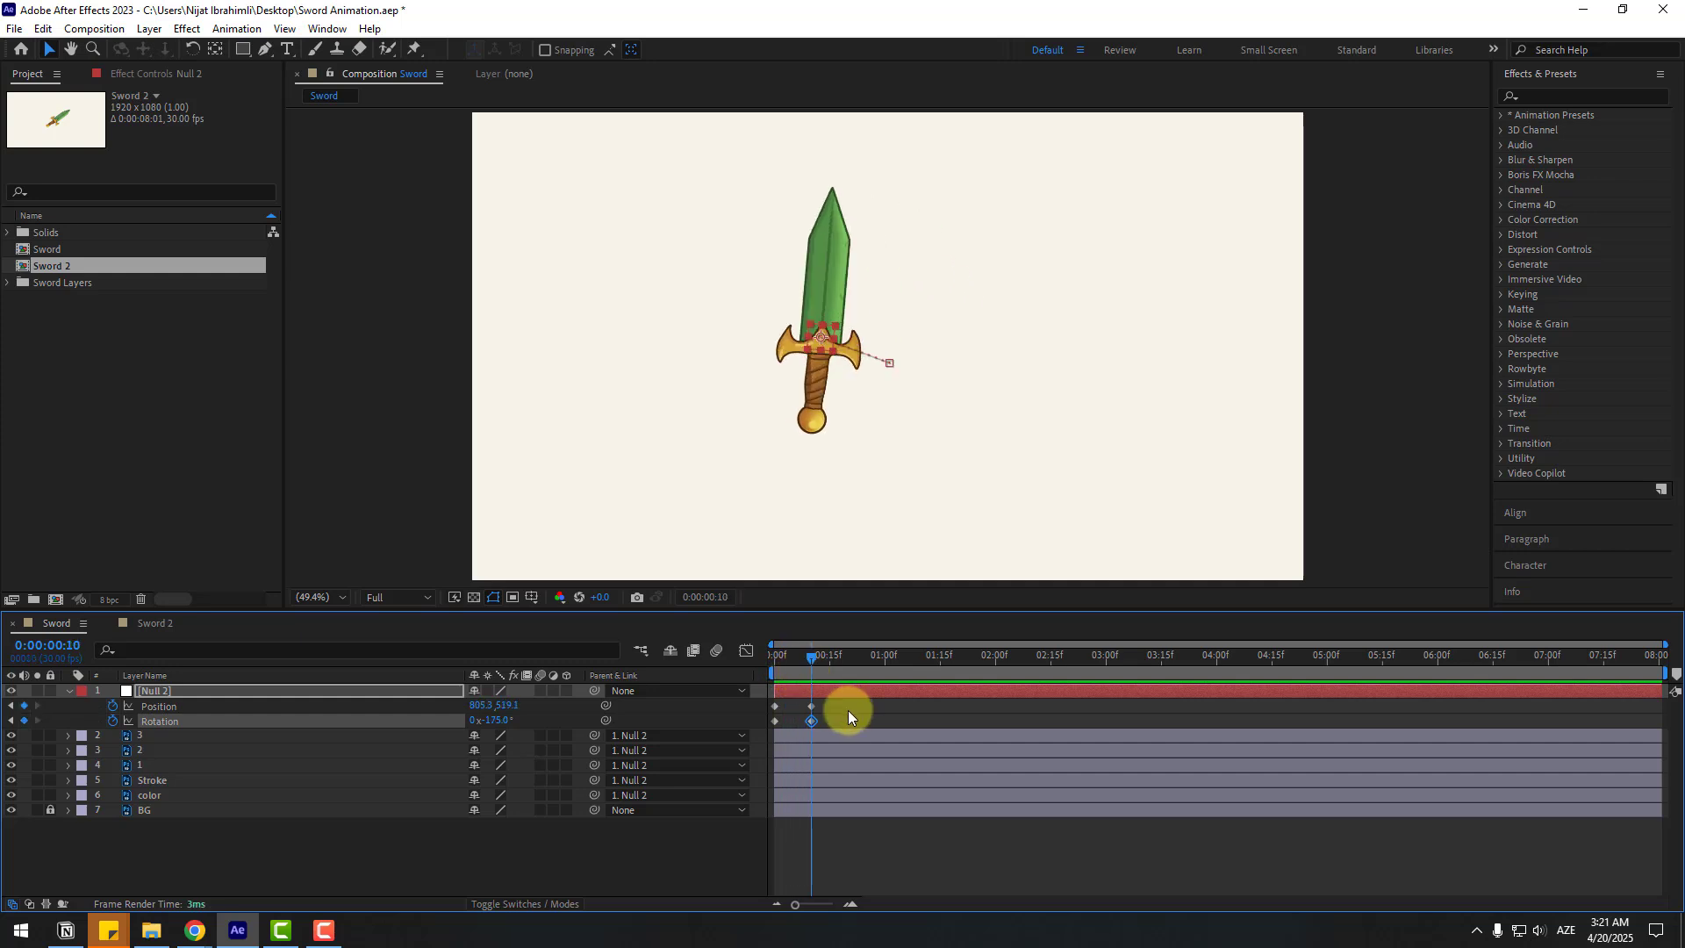
At 20f, swing the sword down-right to -70° rotation, then select all six keyframes.
key("shift+Page_Down")
left_click_drag(498, 720, 538, 710)
left_click_drag(835, 347, 940, 394)
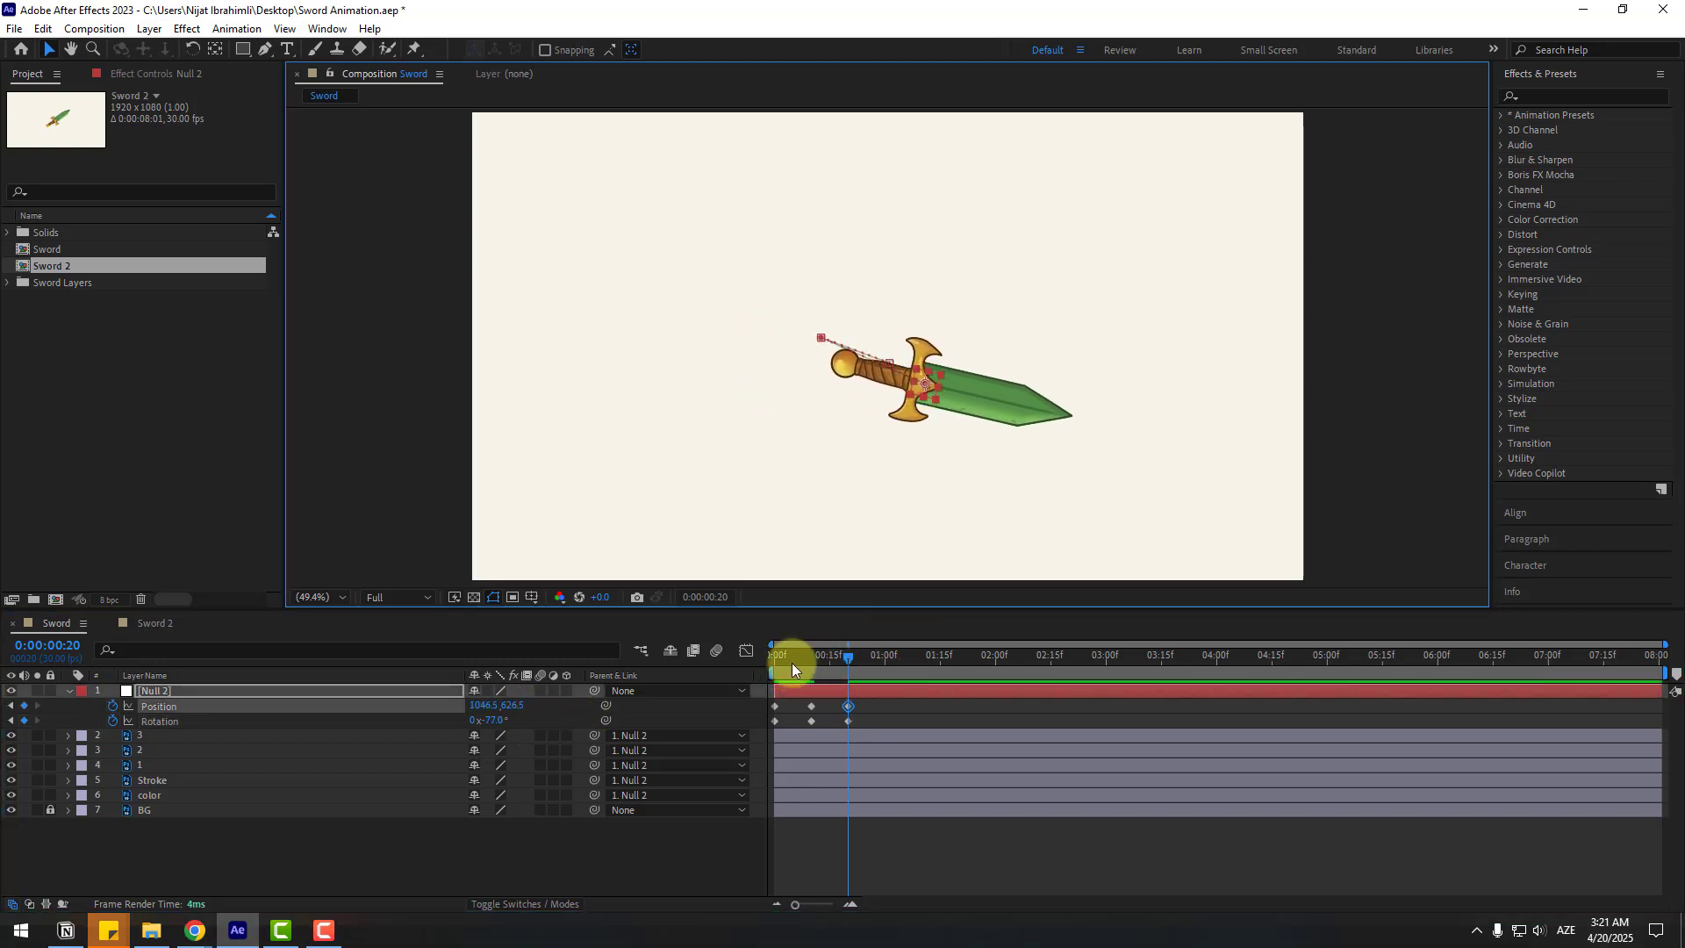
left_click_drag(791, 662, 849, 673)
left_click_drag(928, 388, 940, 404)
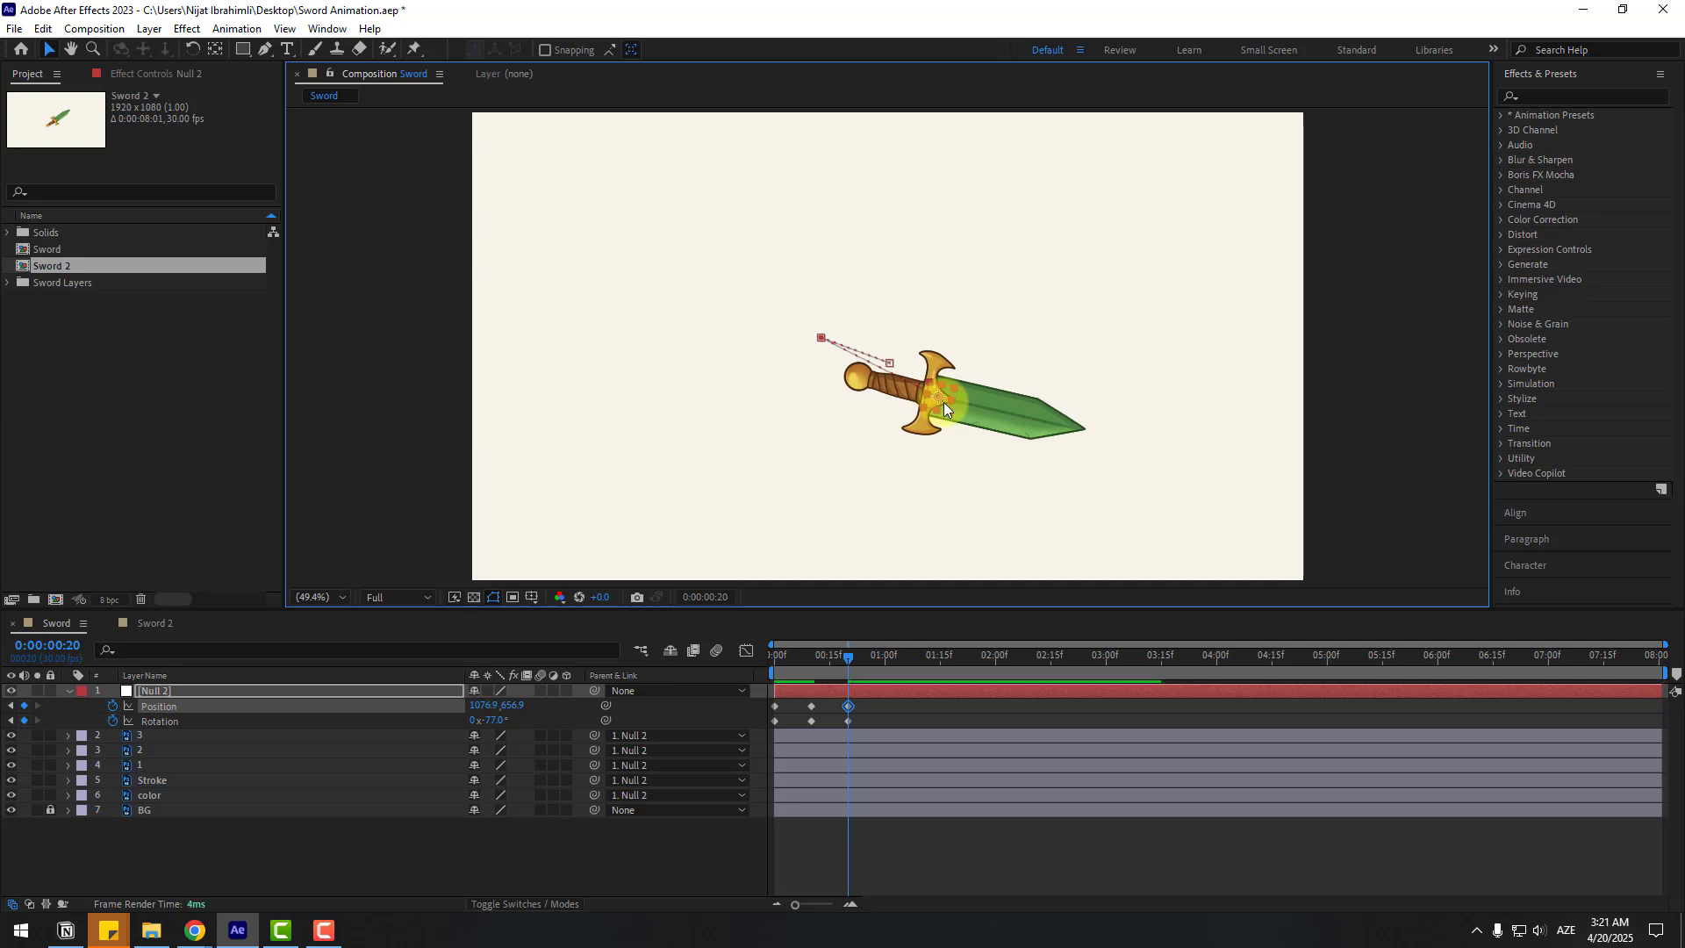
left_click(766, 713)
left_click_drag(494, 725, 492, 719)
left_click_drag(801, 712, 767, 724)
Apply Easy Ease to all six Null 2 Position and Rotation keyframes and preview the swing.
right_click(772, 721)
mouse_move(779, 711)
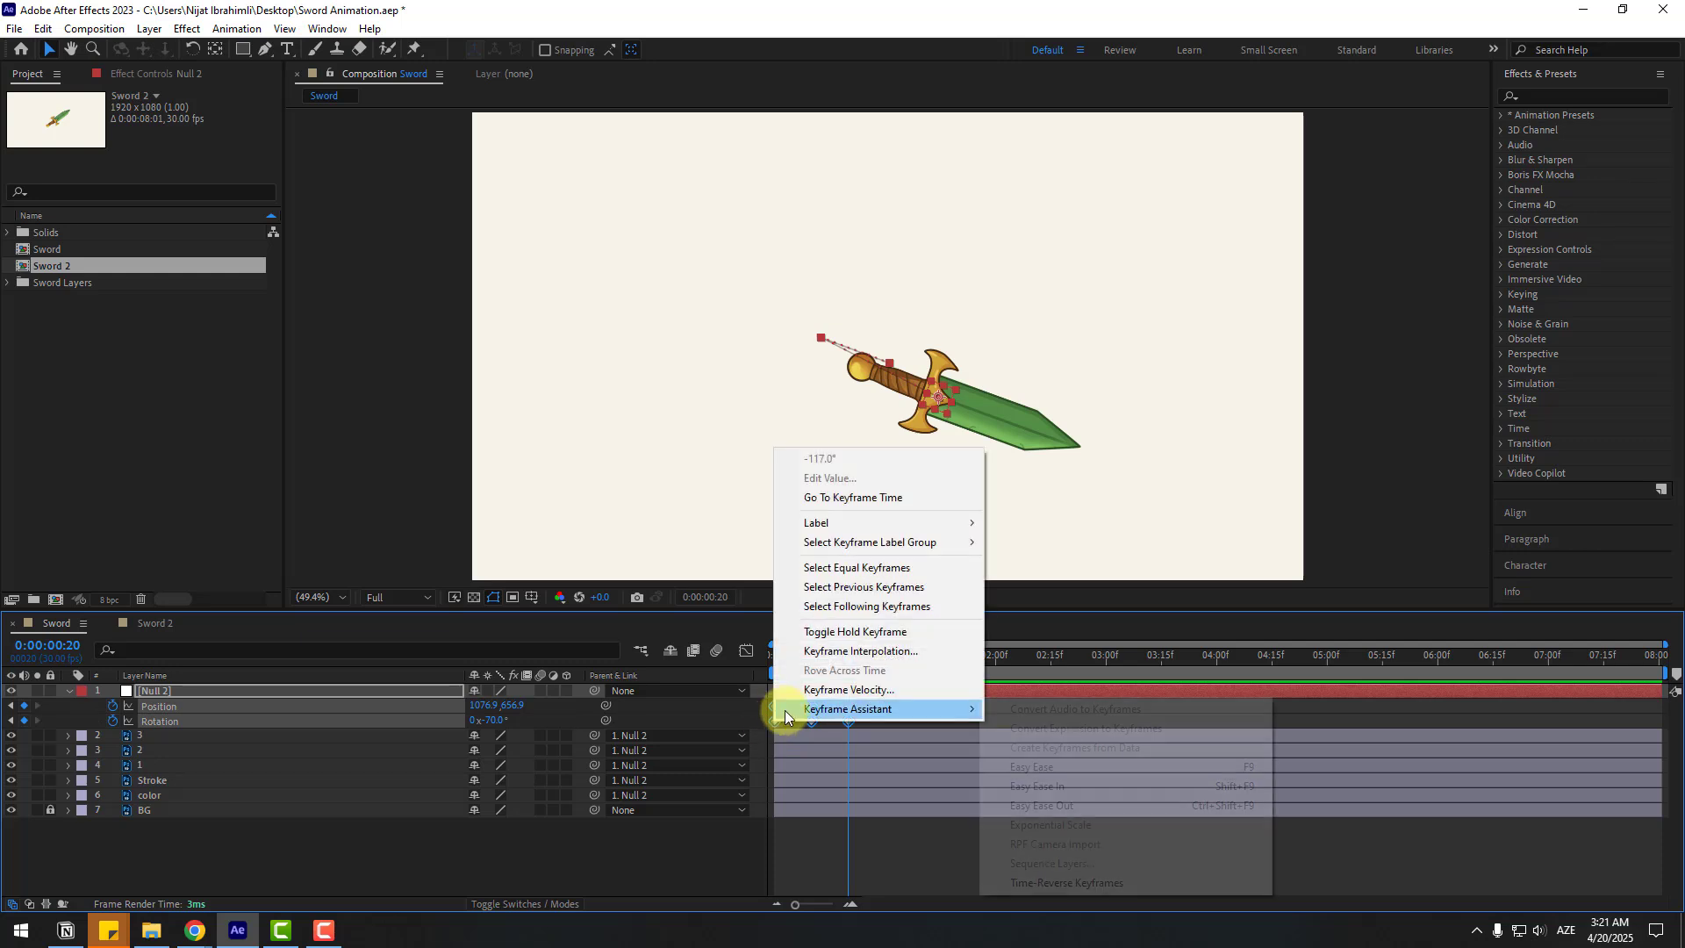
left_click(1239, 766)
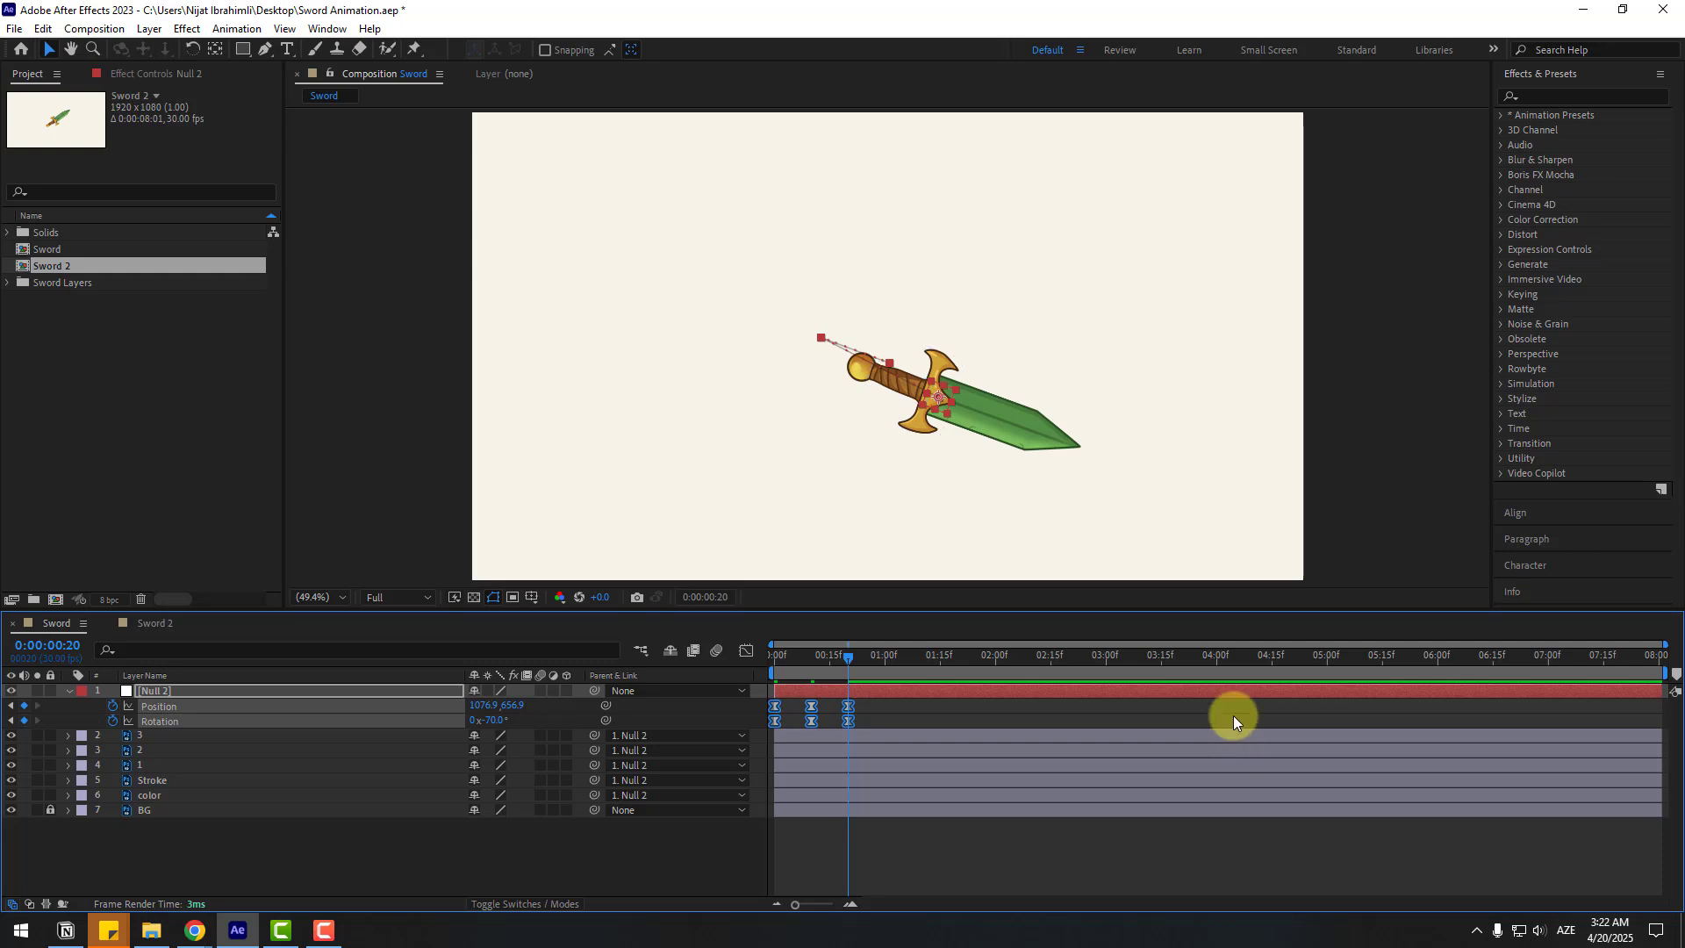
key("space")
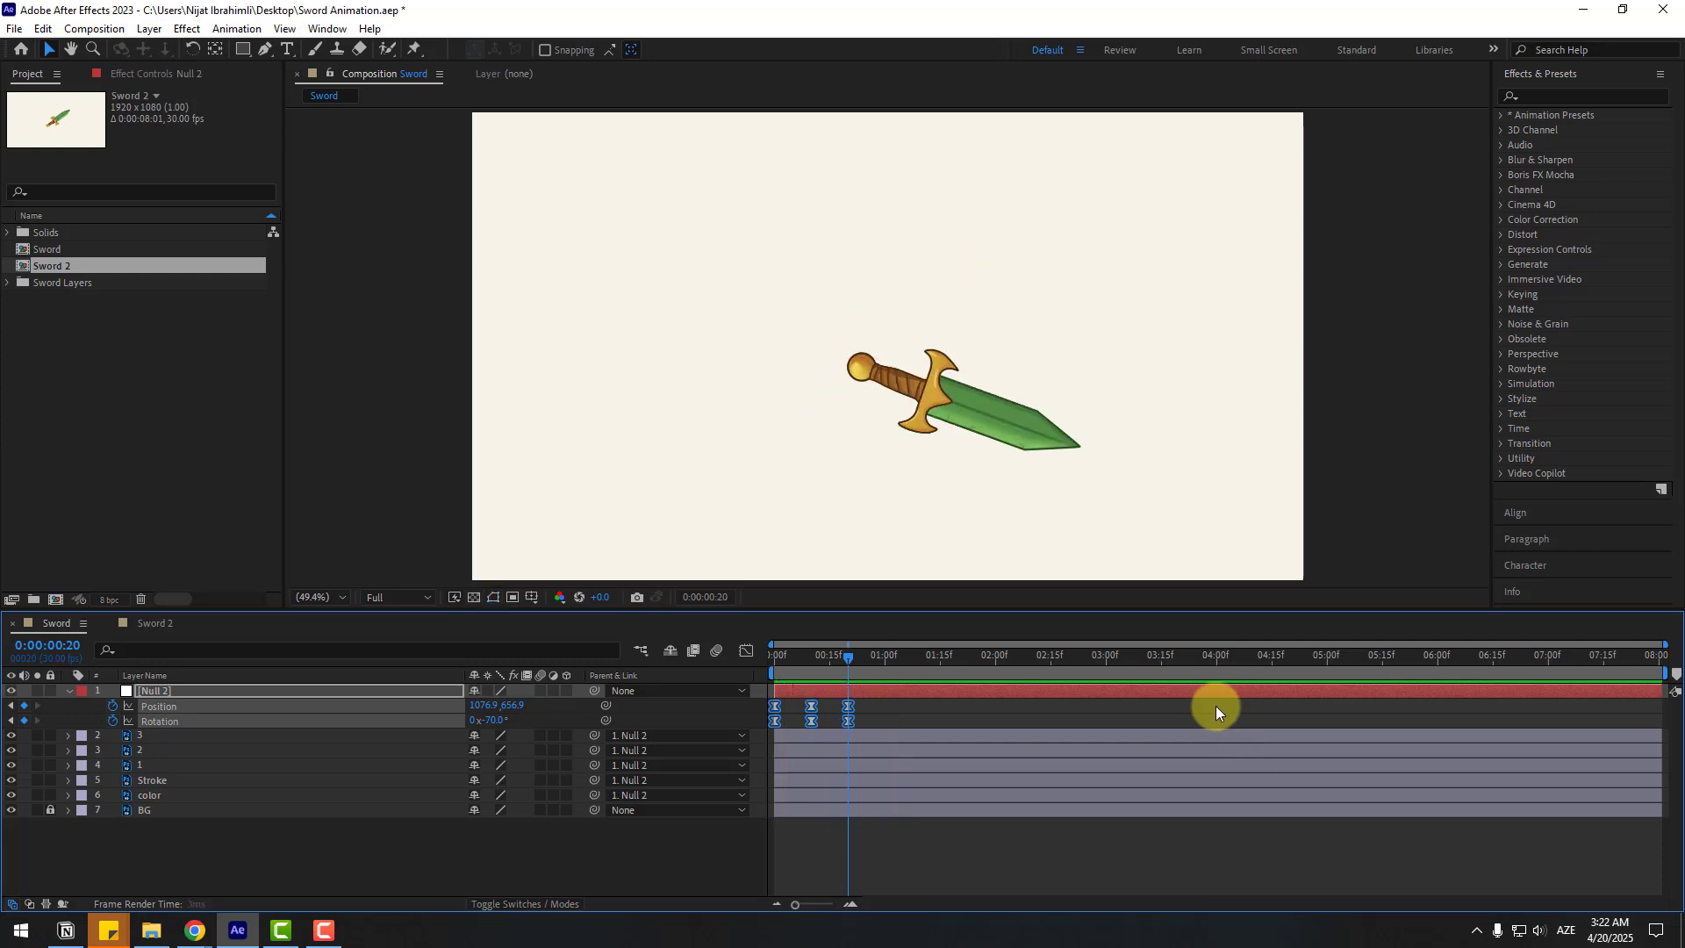
key("space")
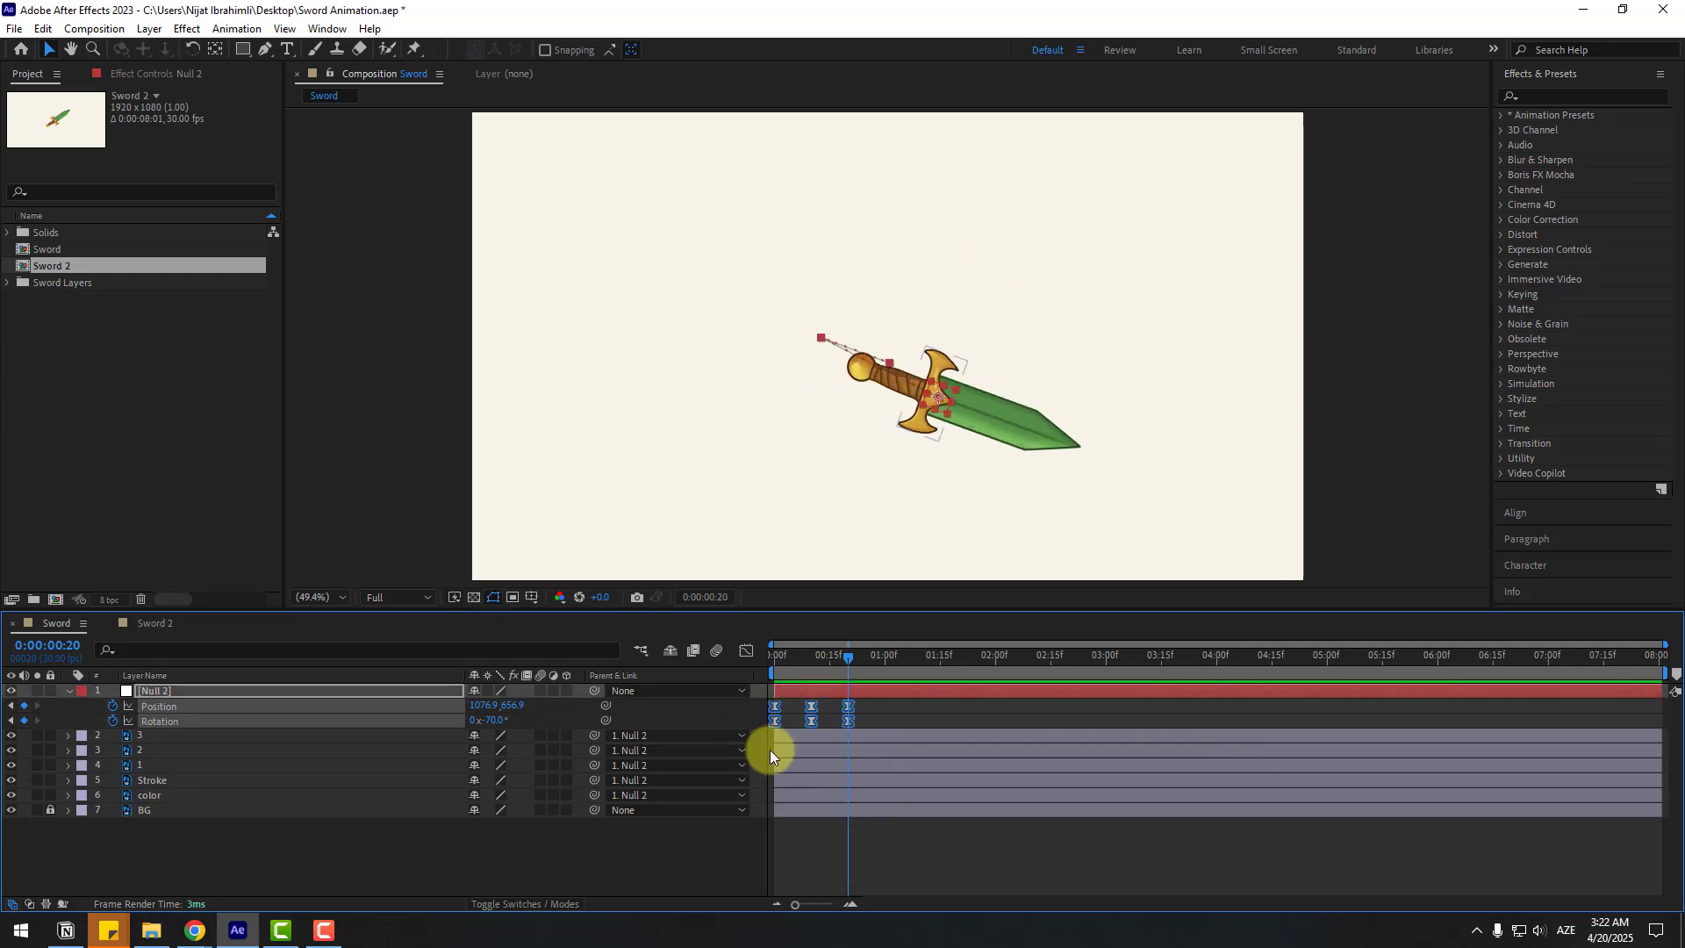
Sharpen the 10f keyframes' Bezier handles in the Graph Editor for a snappier swing, then exit it.
left_click(747, 650)
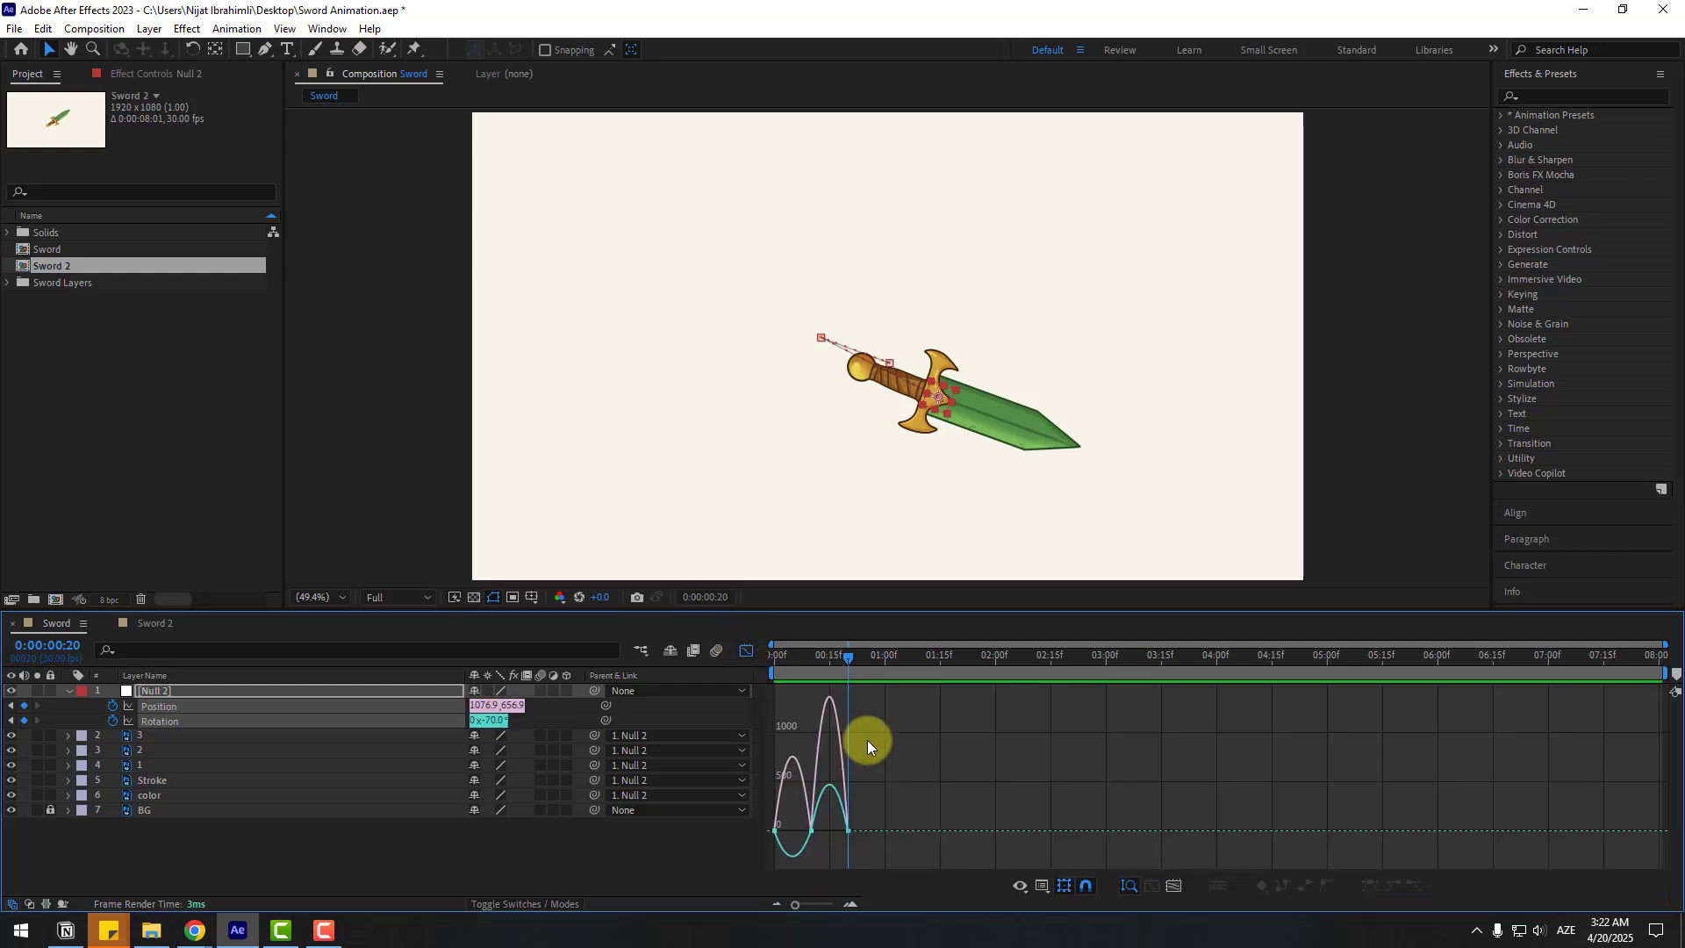
left_click_drag(798, 657, 777, 656)
scroll(913, 763, "up", 3)
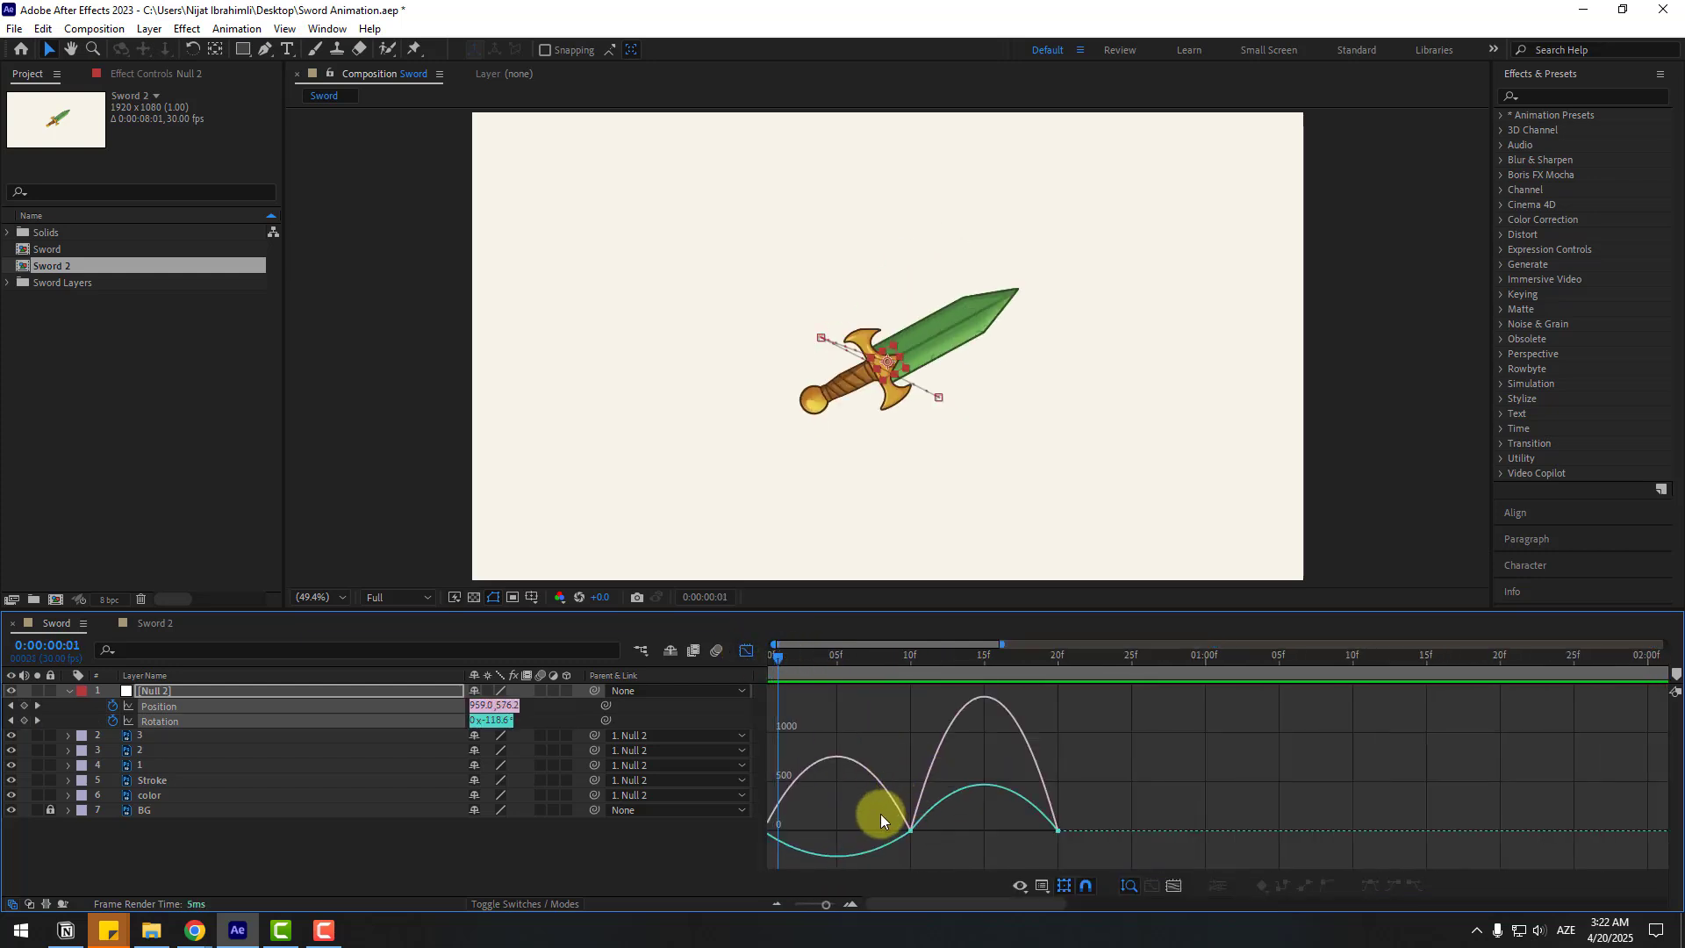
left_click_drag(893, 819, 986, 818)
scroll(1050, 808, "down", 4)
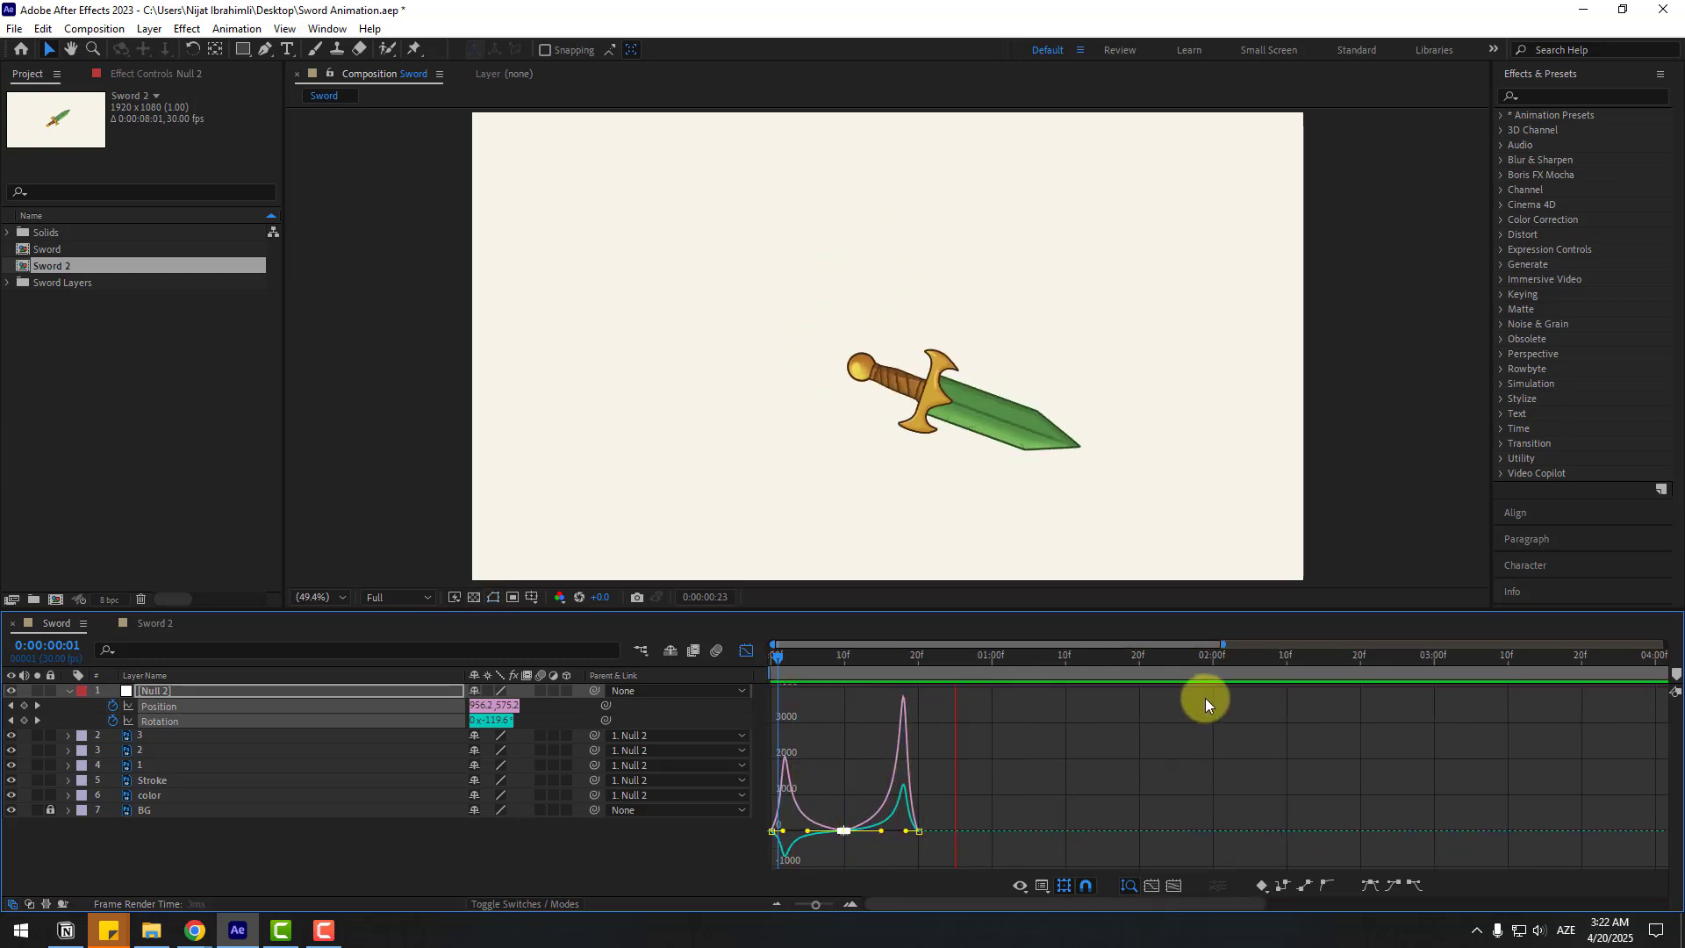
key("space")
key("shift+F3")
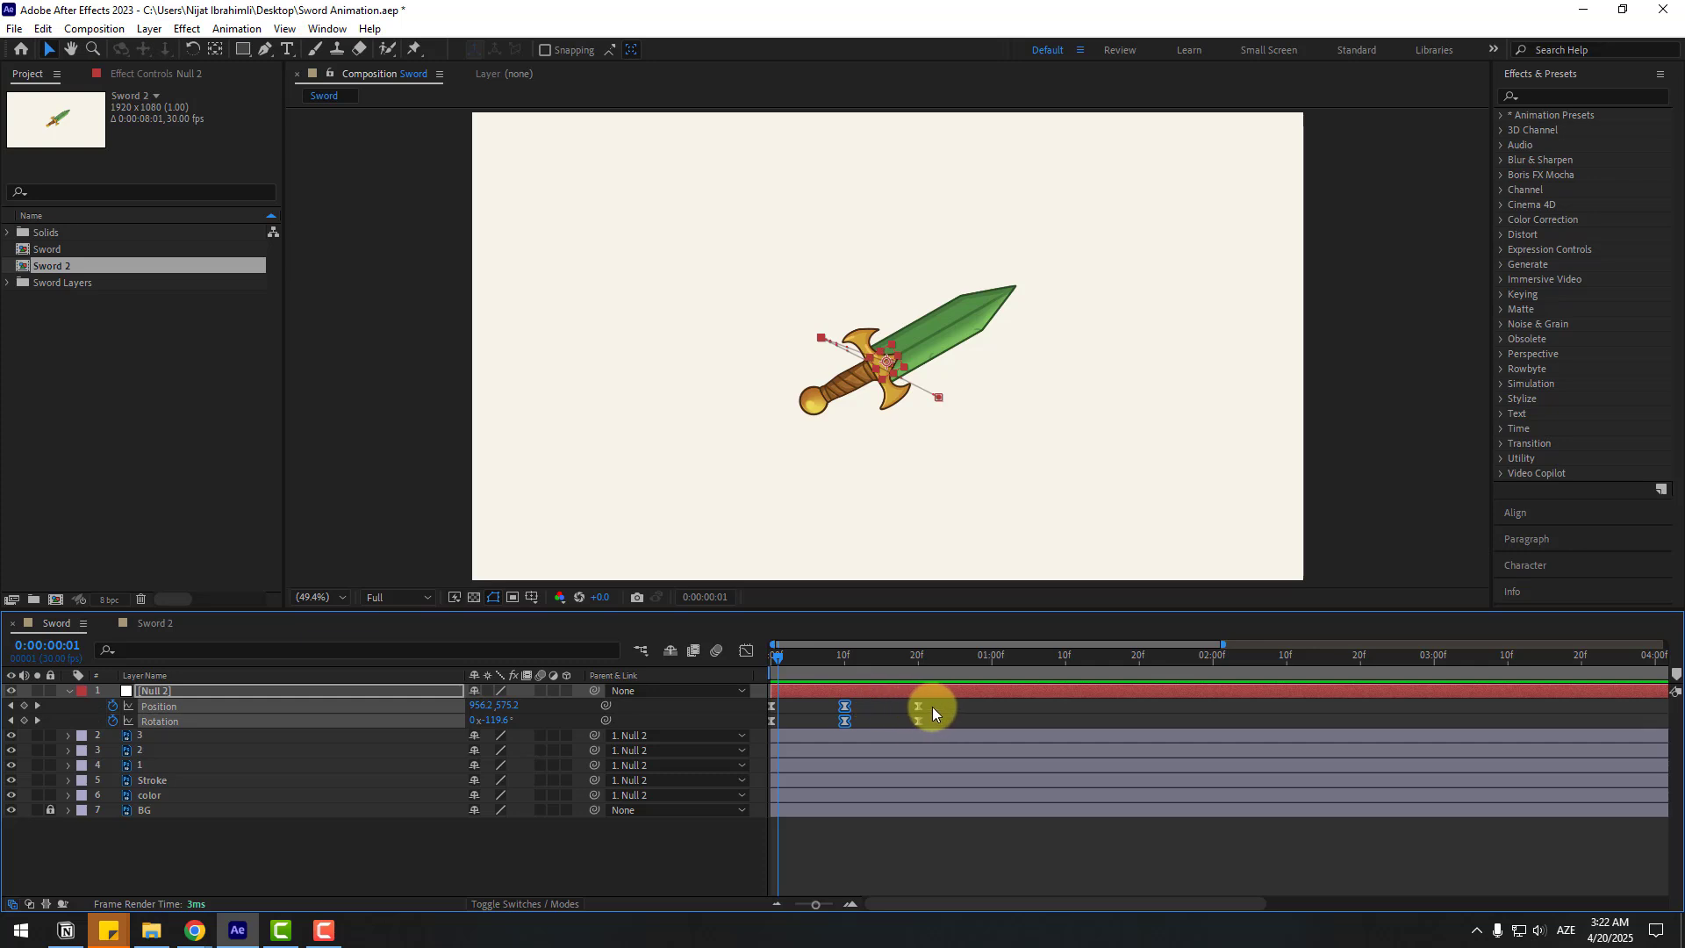
Shift the middle keyframe pairs about 1.5 frames later and preview the retimed swing.
left_click_drag(844, 720, 884, 731)
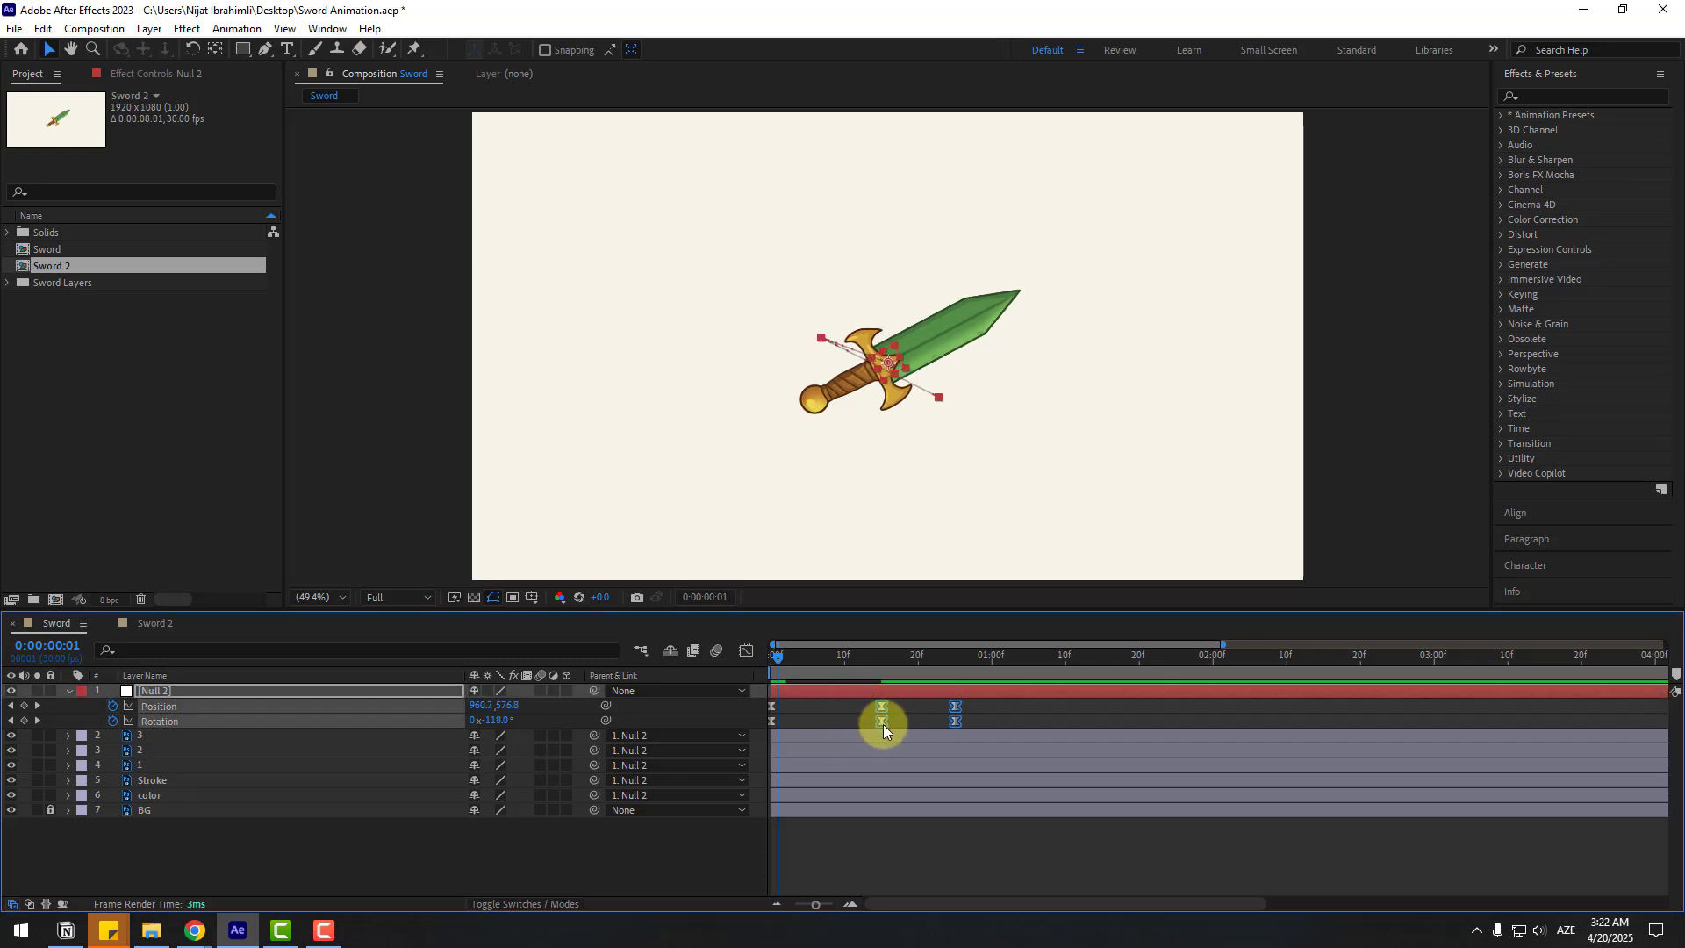
key("space")
key("space")
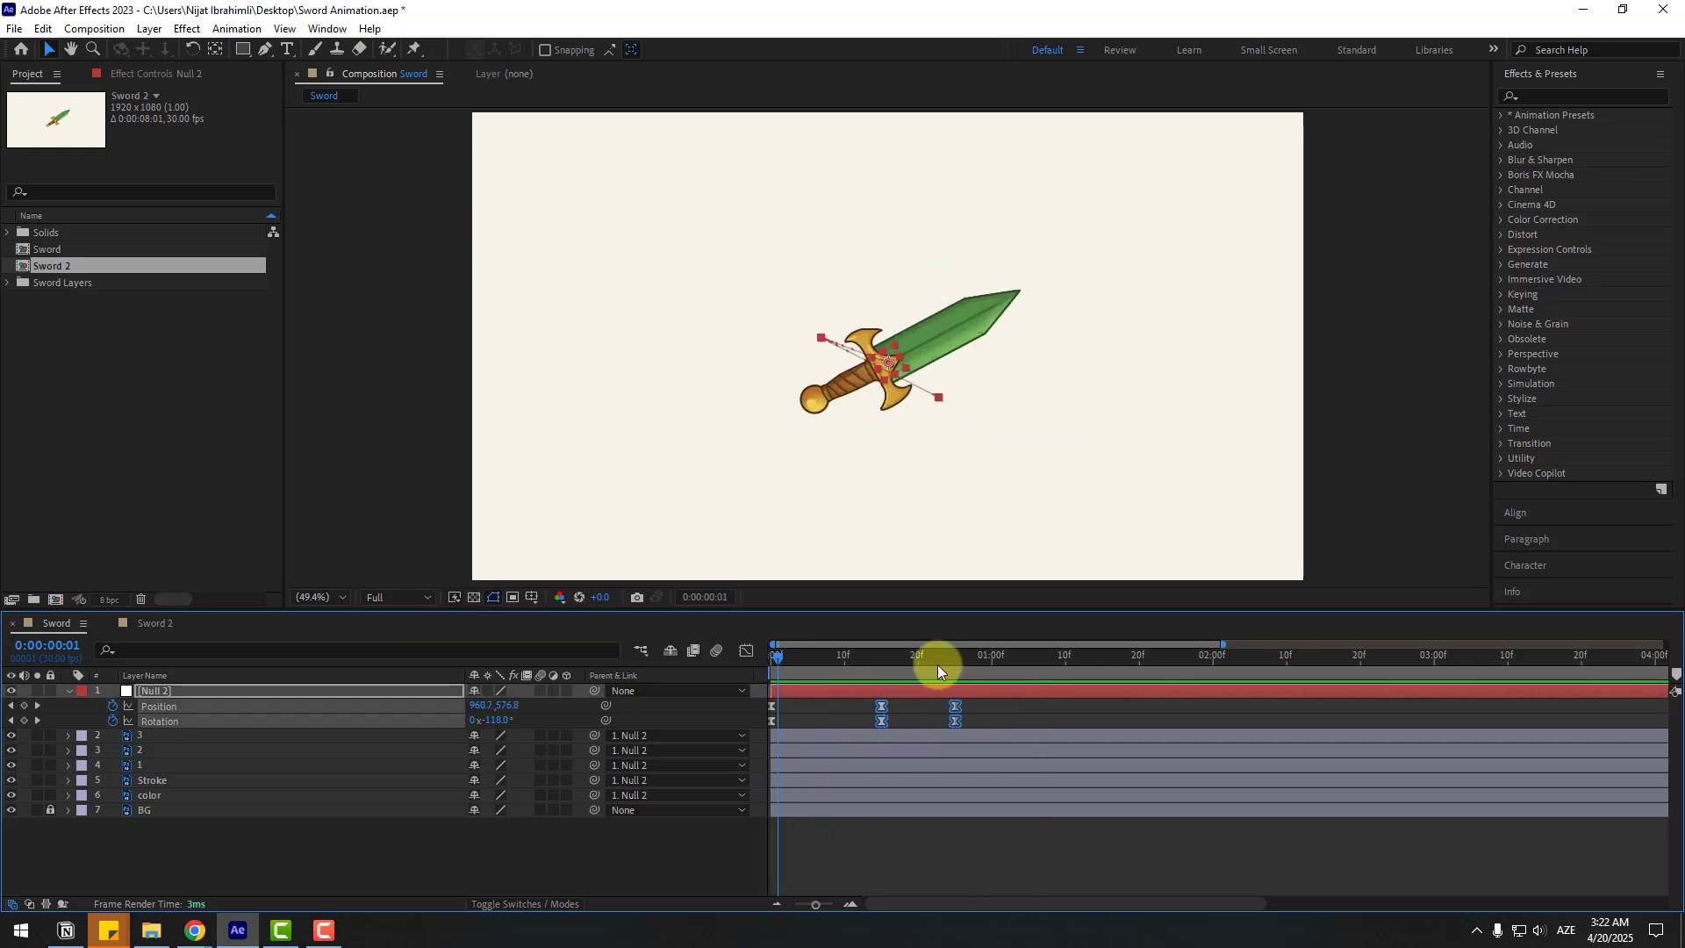
left_click_drag(937, 672, 953, 665)
left_click(1001, 721)
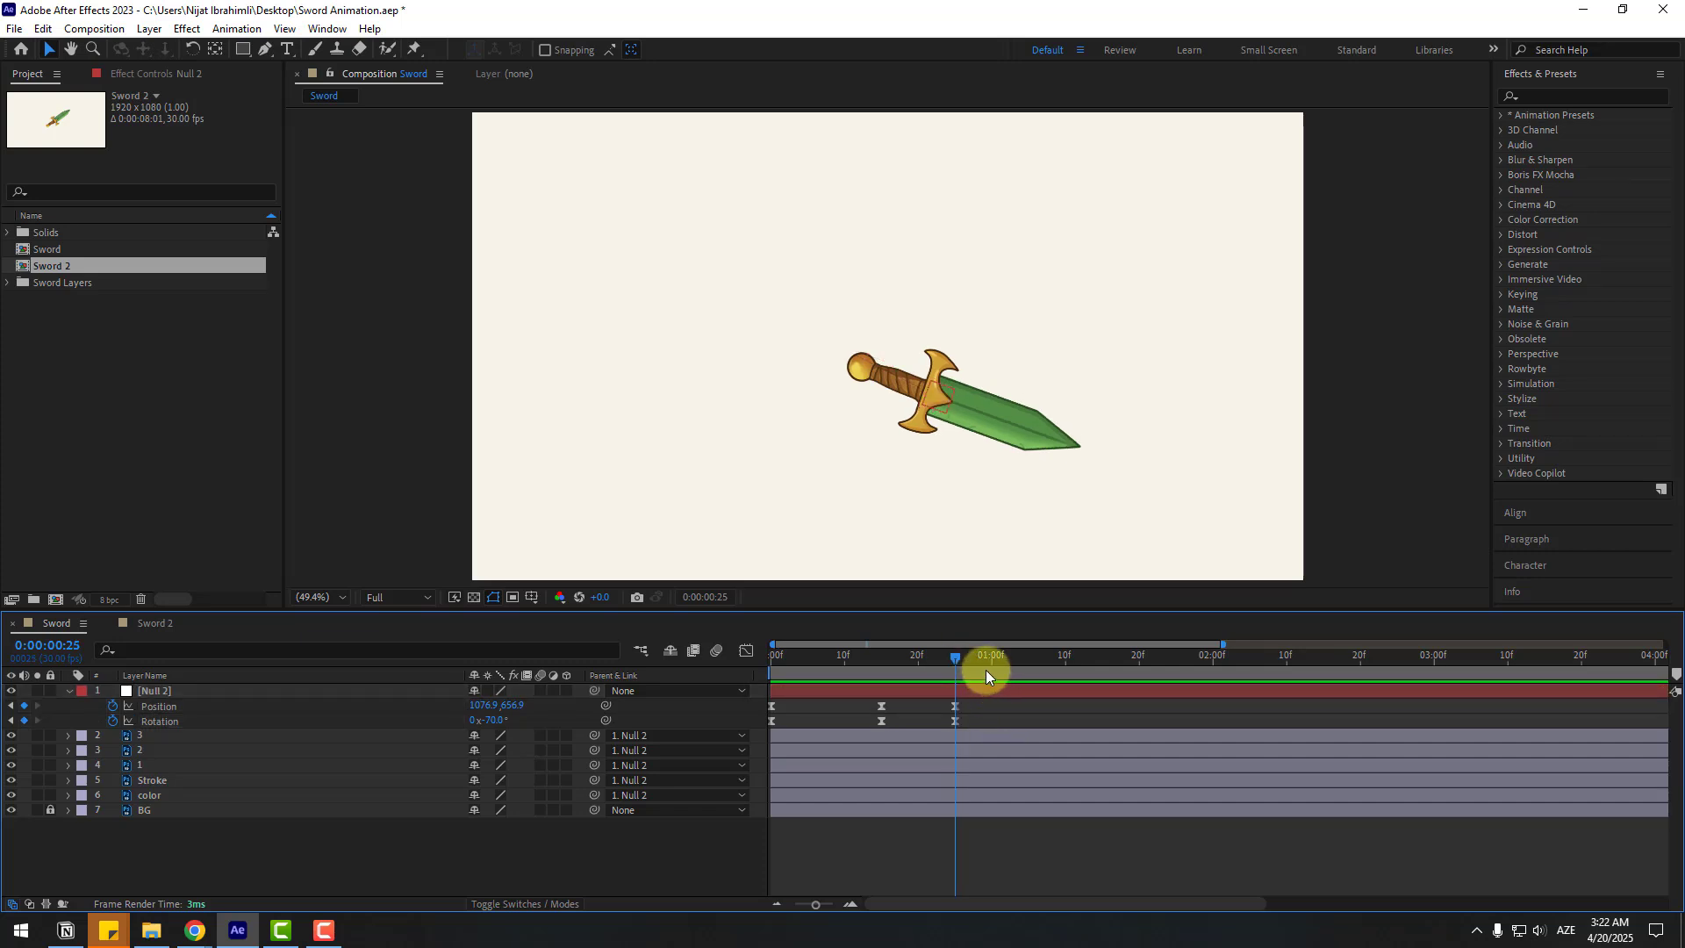
Key a level follow-through pose at 1:05: sword moved up-left, rotation -88°.
left_click(184, 691)
left_click_drag(935, 403, 899, 383)
left_click_drag(492, 720, 478, 719)
left_click_drag(968, 671, 1029, 660)
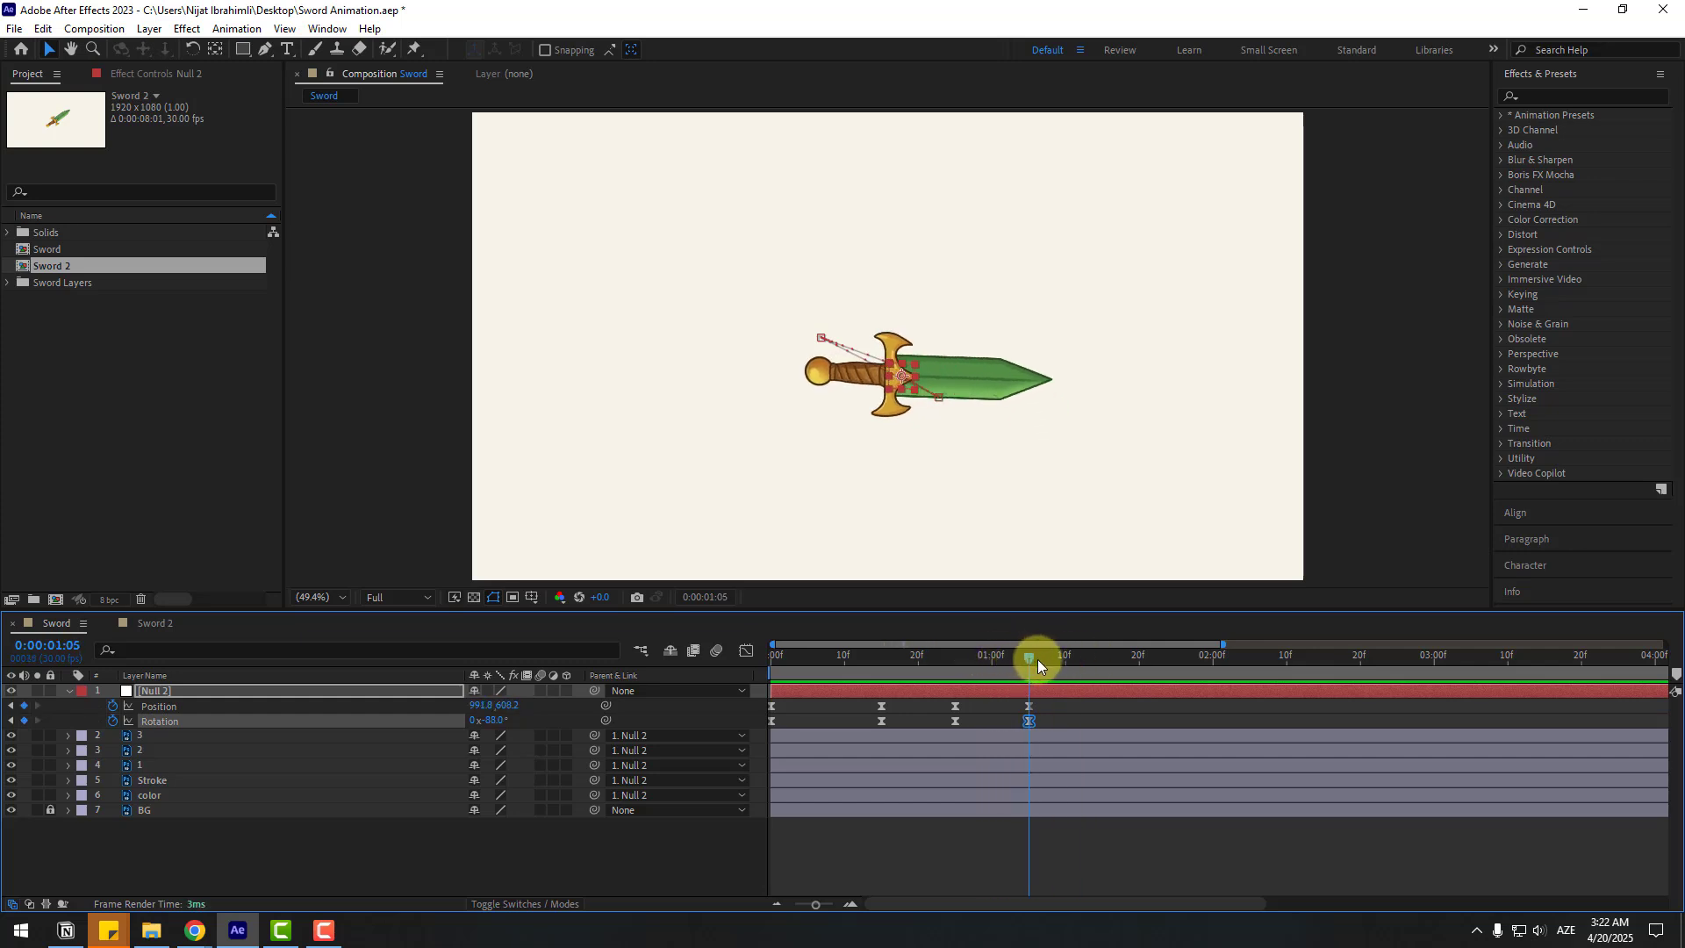
Copy the starting Position and Rotation keyframes and paste them at 1:15, then preview.
key("space")
key("space")
left_click(783, 707)
left_click_drag(762, 720, 781, 745)
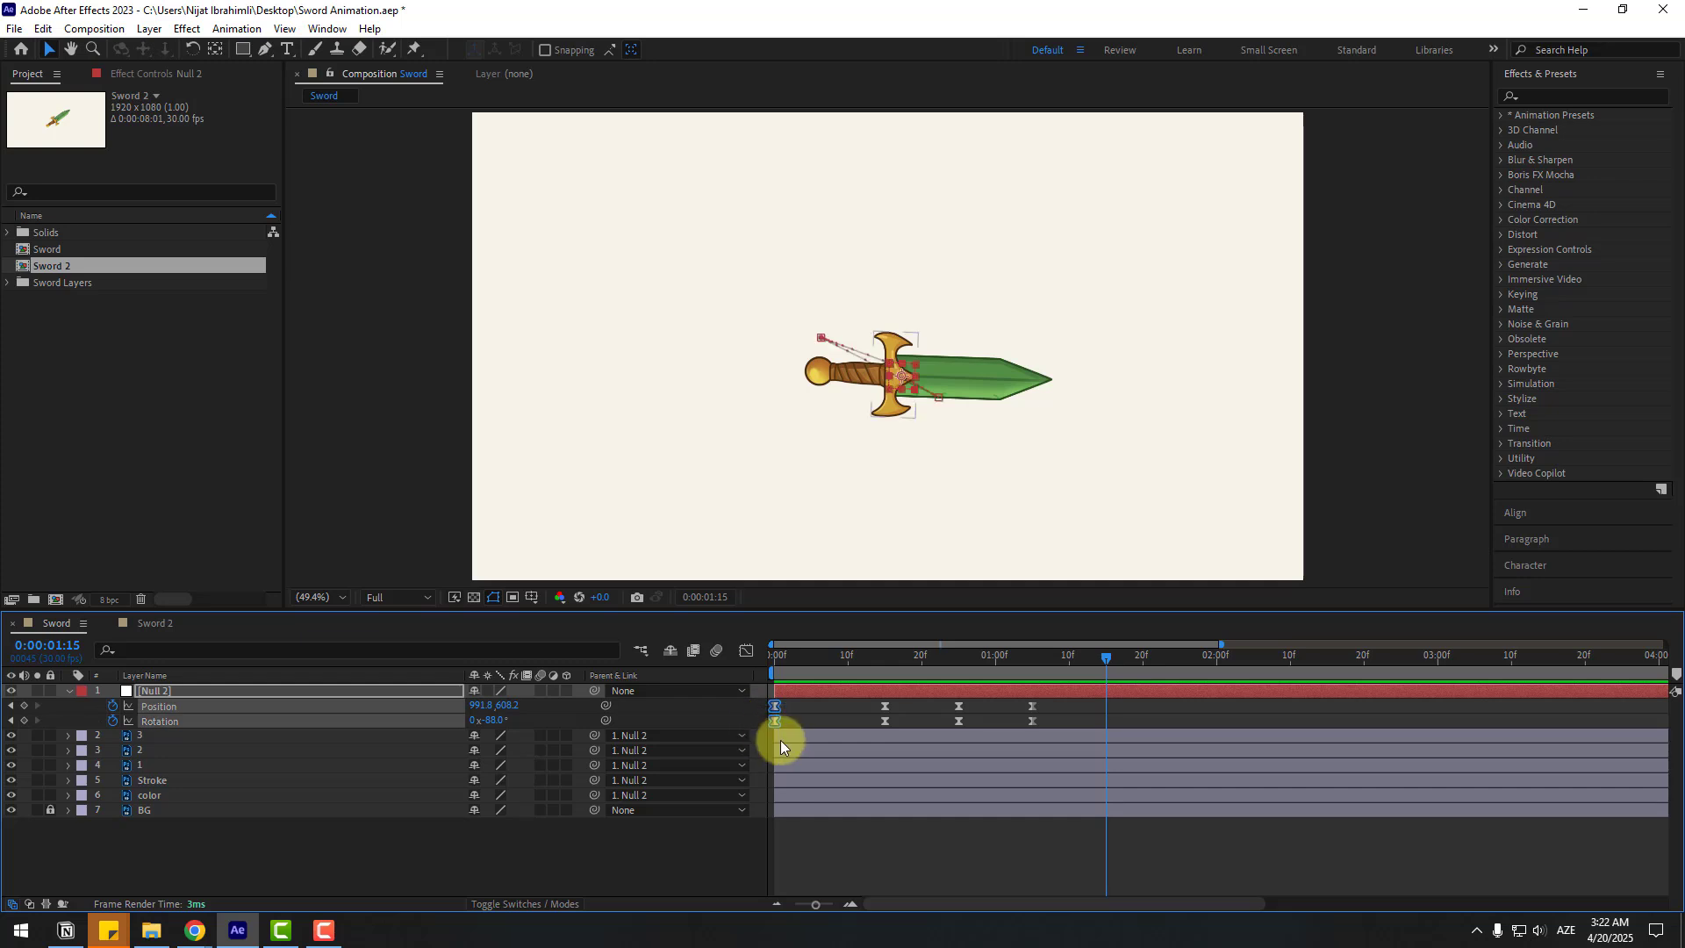
key("ctrl+v")
left_click_drag(997, 656, 944, 668)
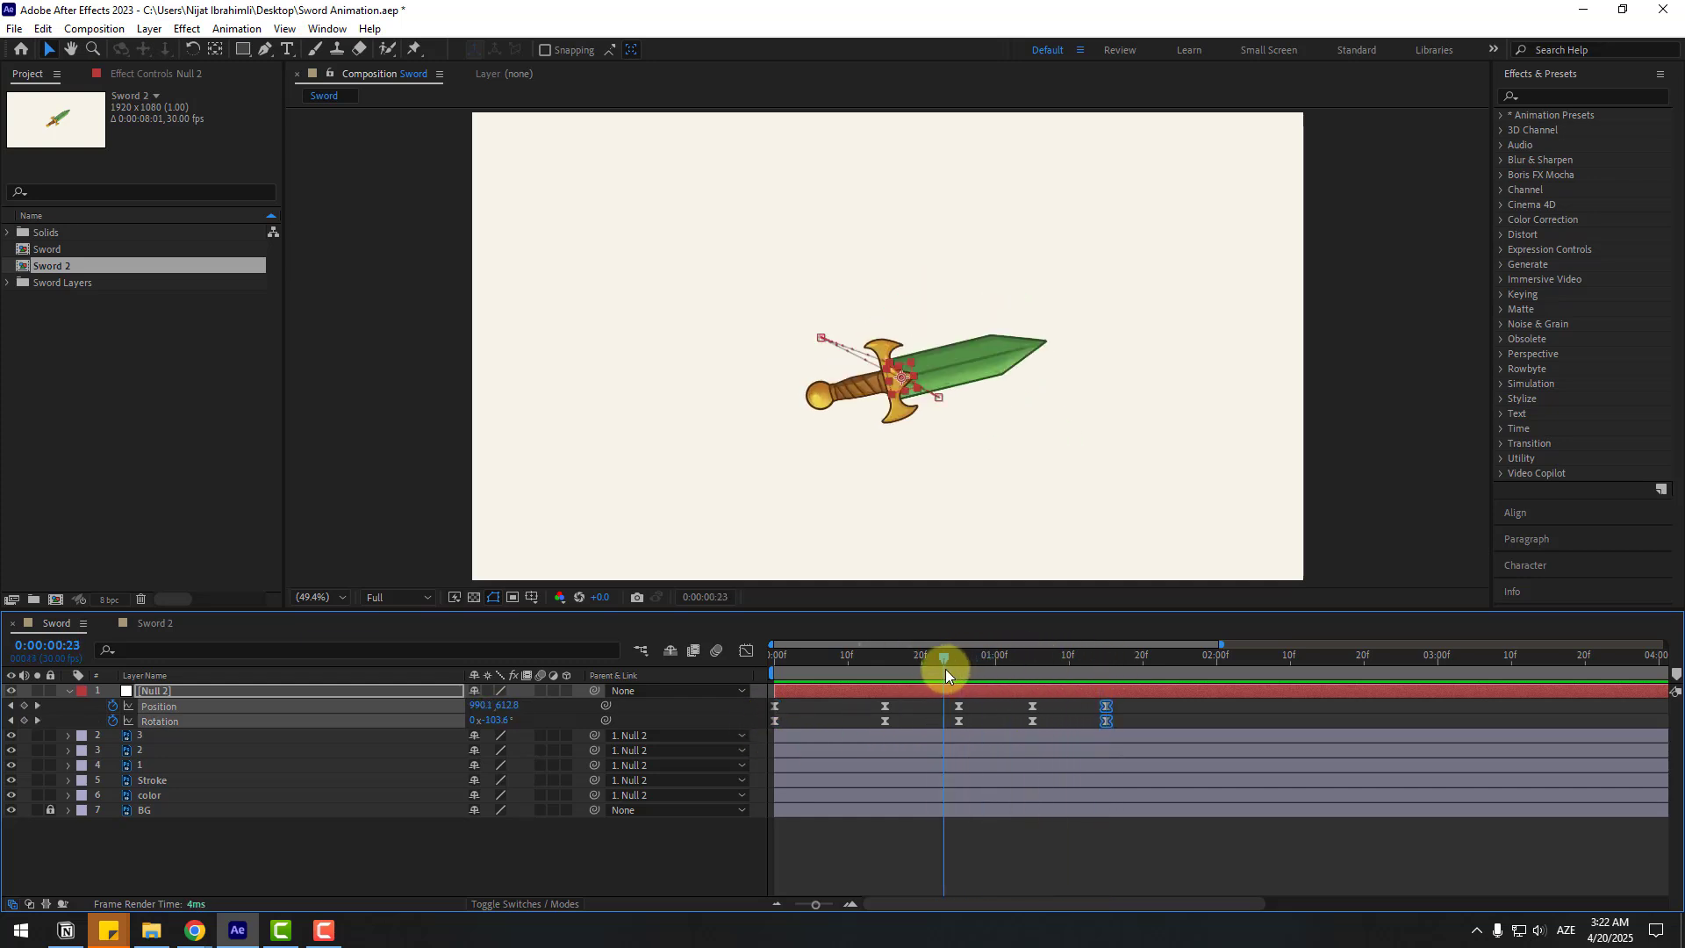
key("space")
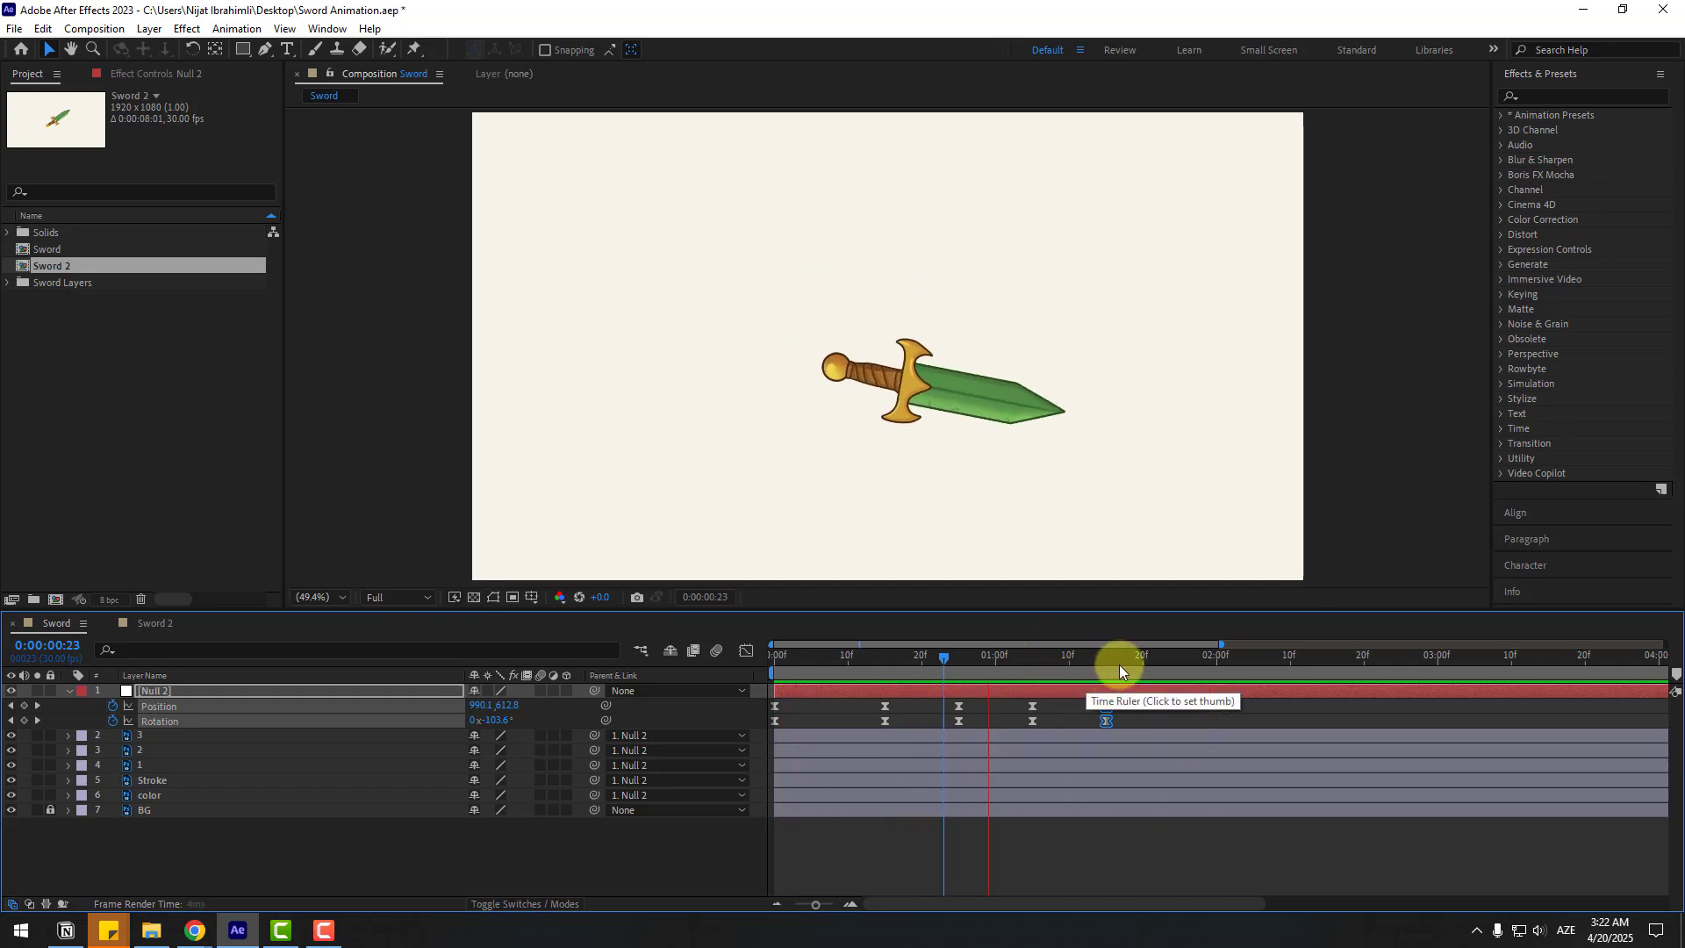
left_click_drag(1077, 660, 1109, 669)
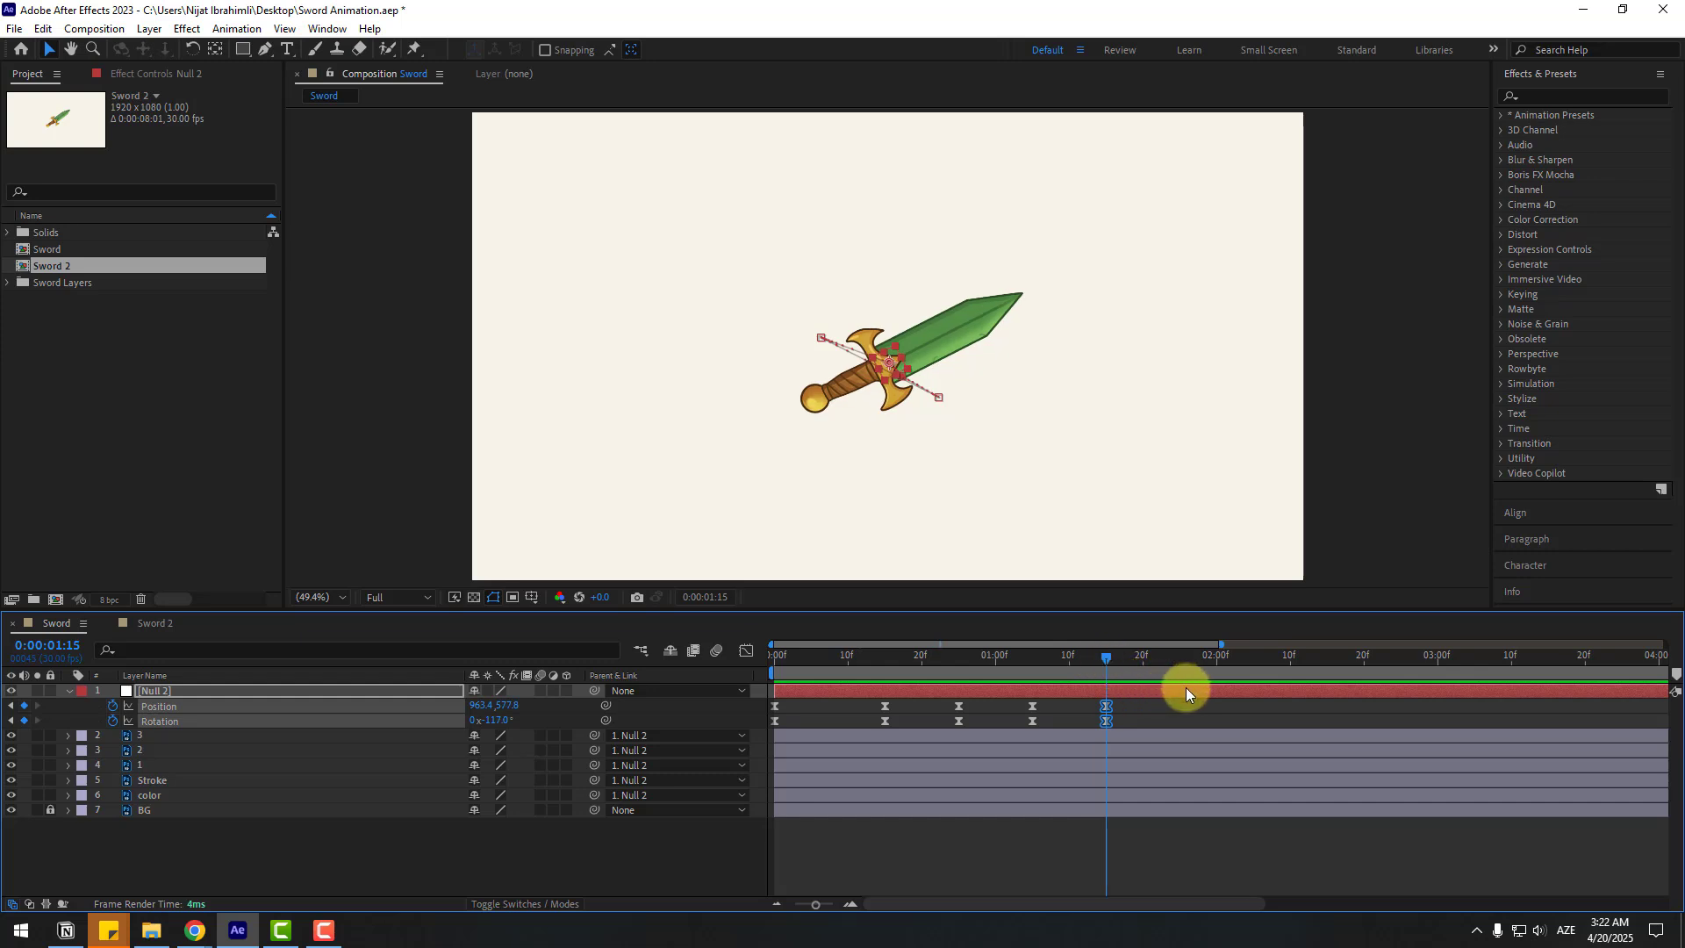
End the work area at 1:15 and trim the composition to it.
key("n")
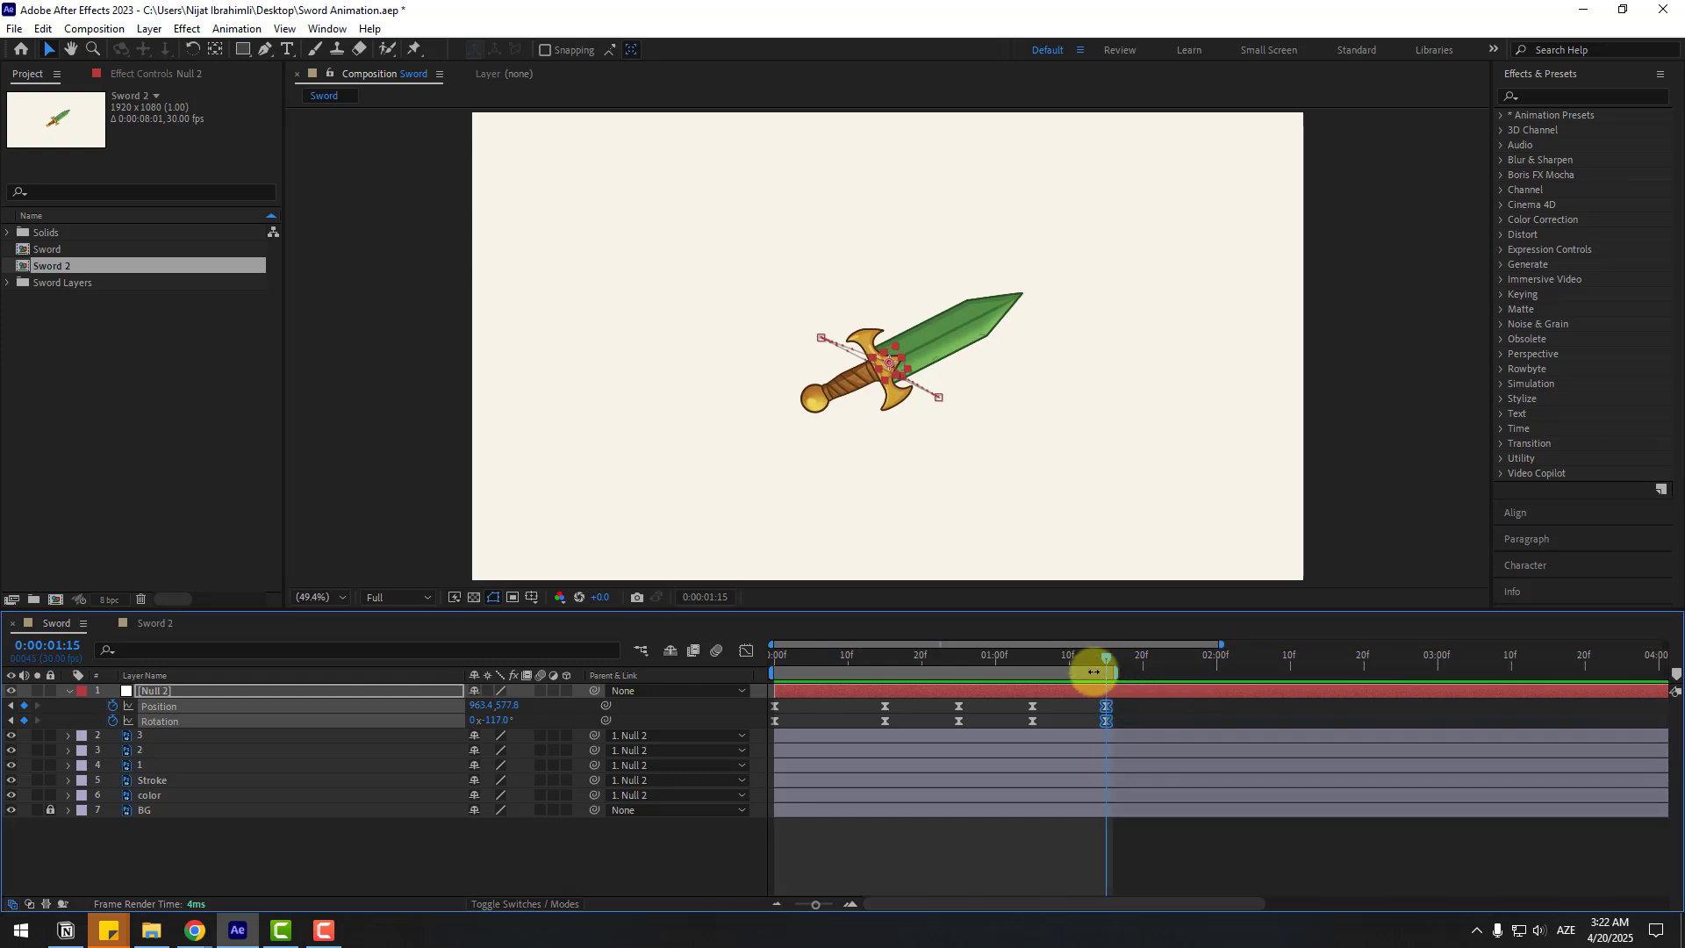
right_click(1094, 672)
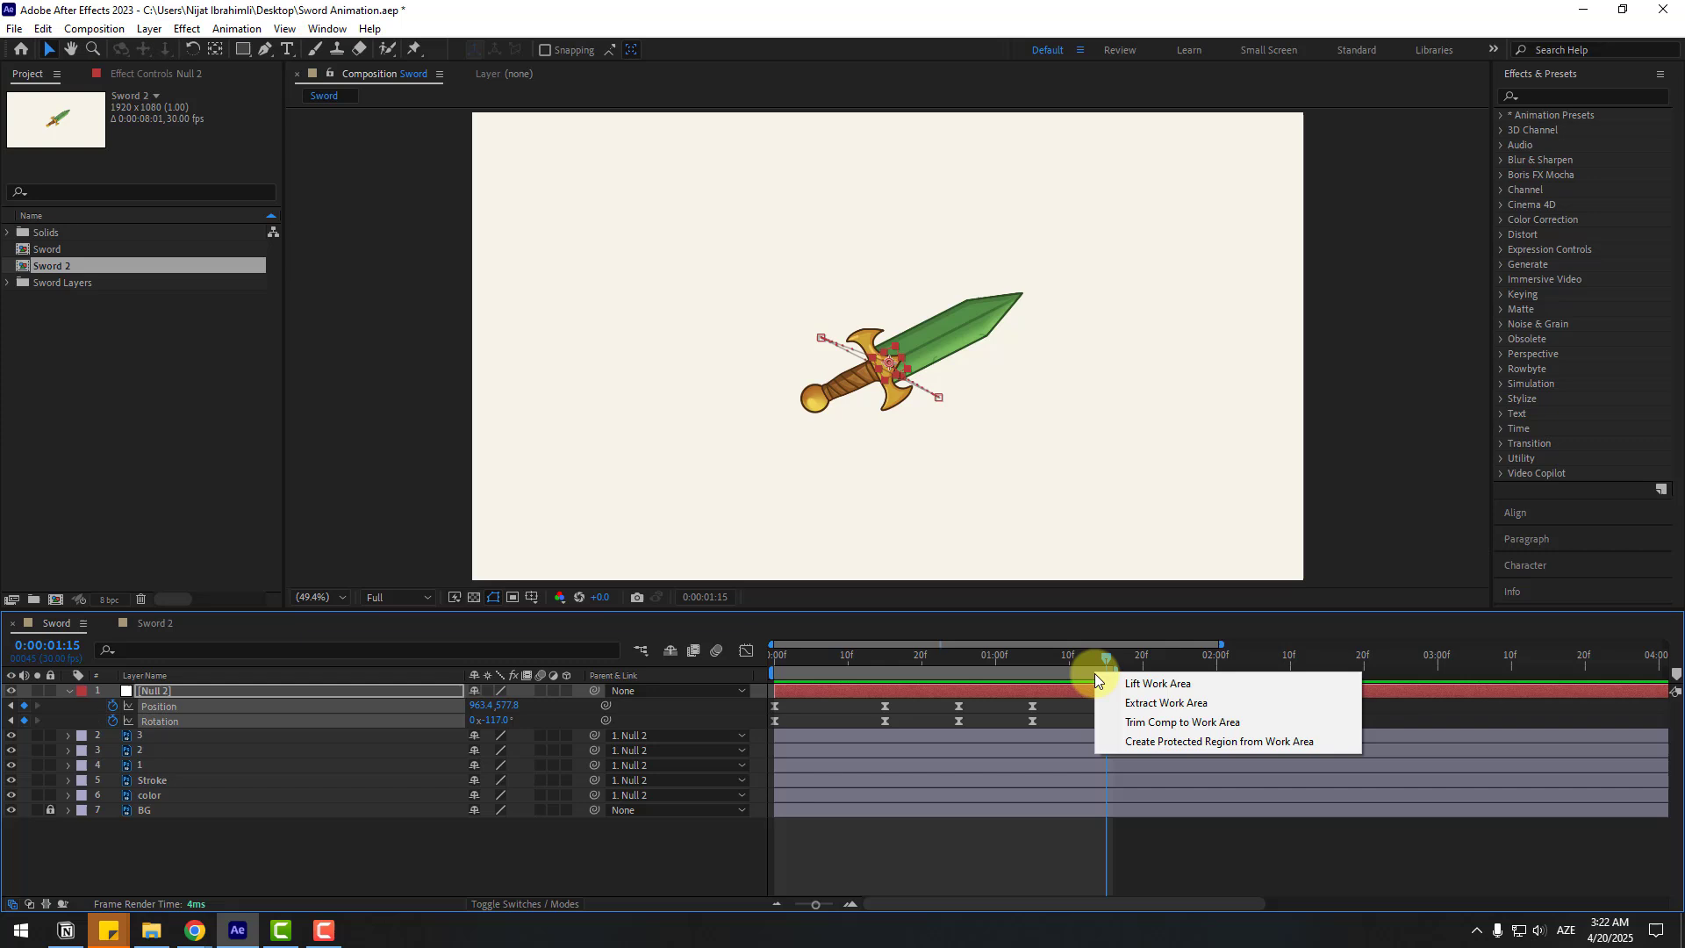
left_click(1239, 725)
key("space")
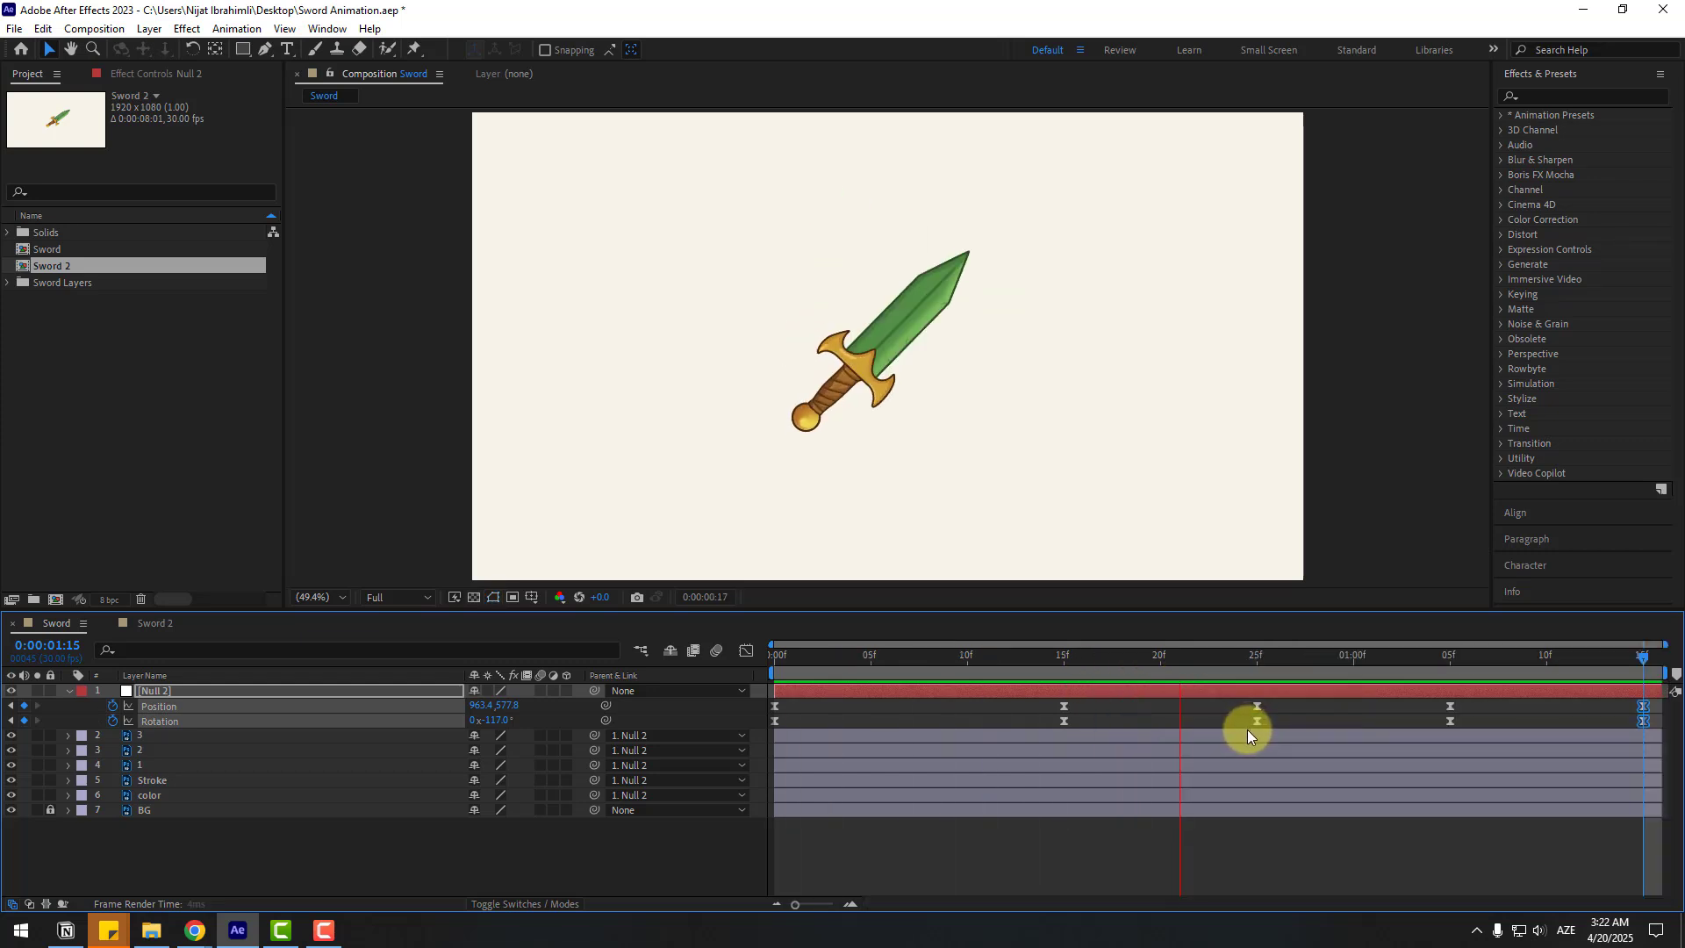
key("space")
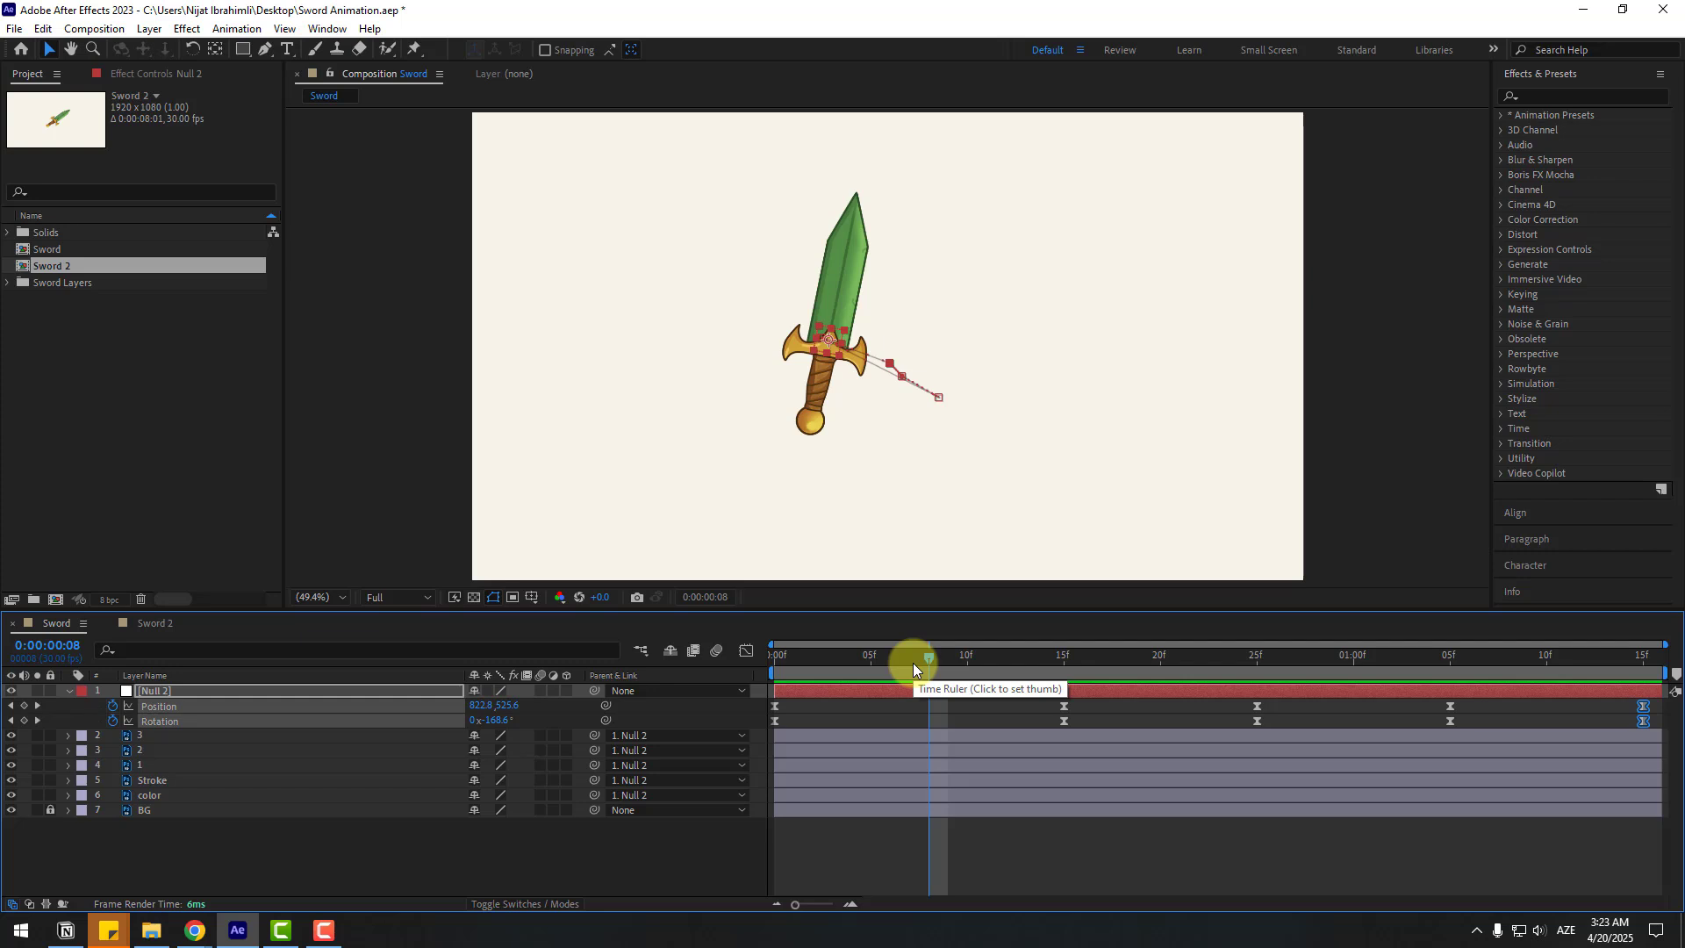
Add Null 2 Position keyframes at 8f and 20f to lower the sword's arc.
mouse_move(913, 667)
left_mouse_down()
mouse_move(820, 667)
mouse_move(930, 666)
left_mouse_up()
left_click(572, 740)
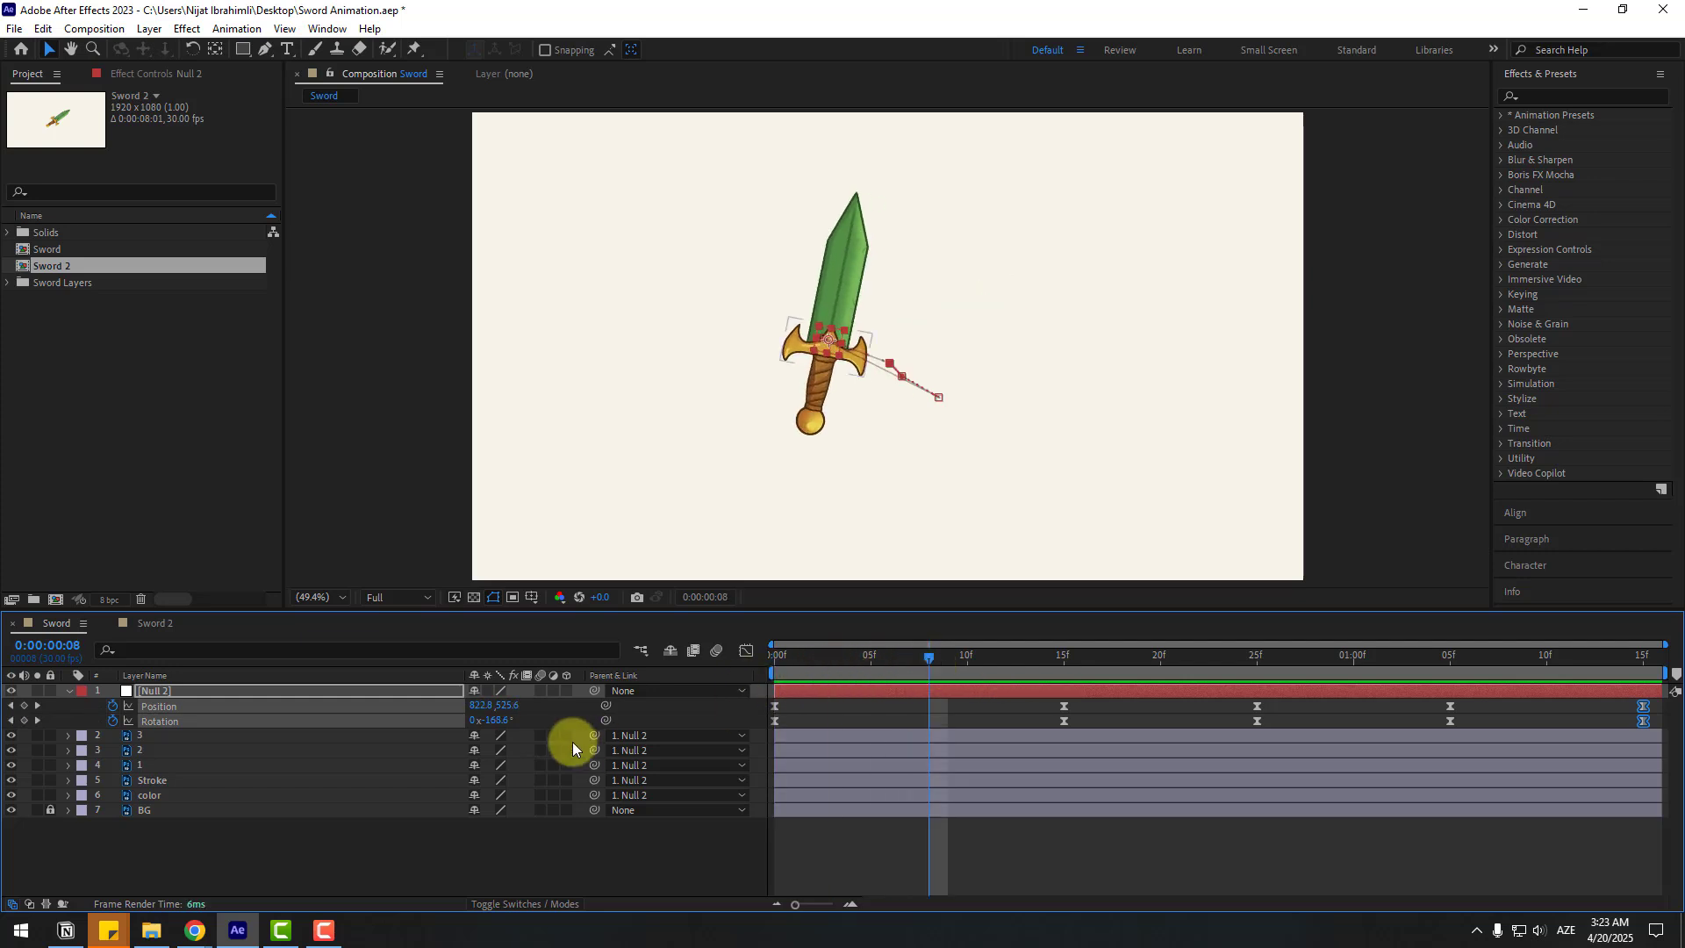
left_click(450, 818)
left_click_drag(507, 710, 564, 692)
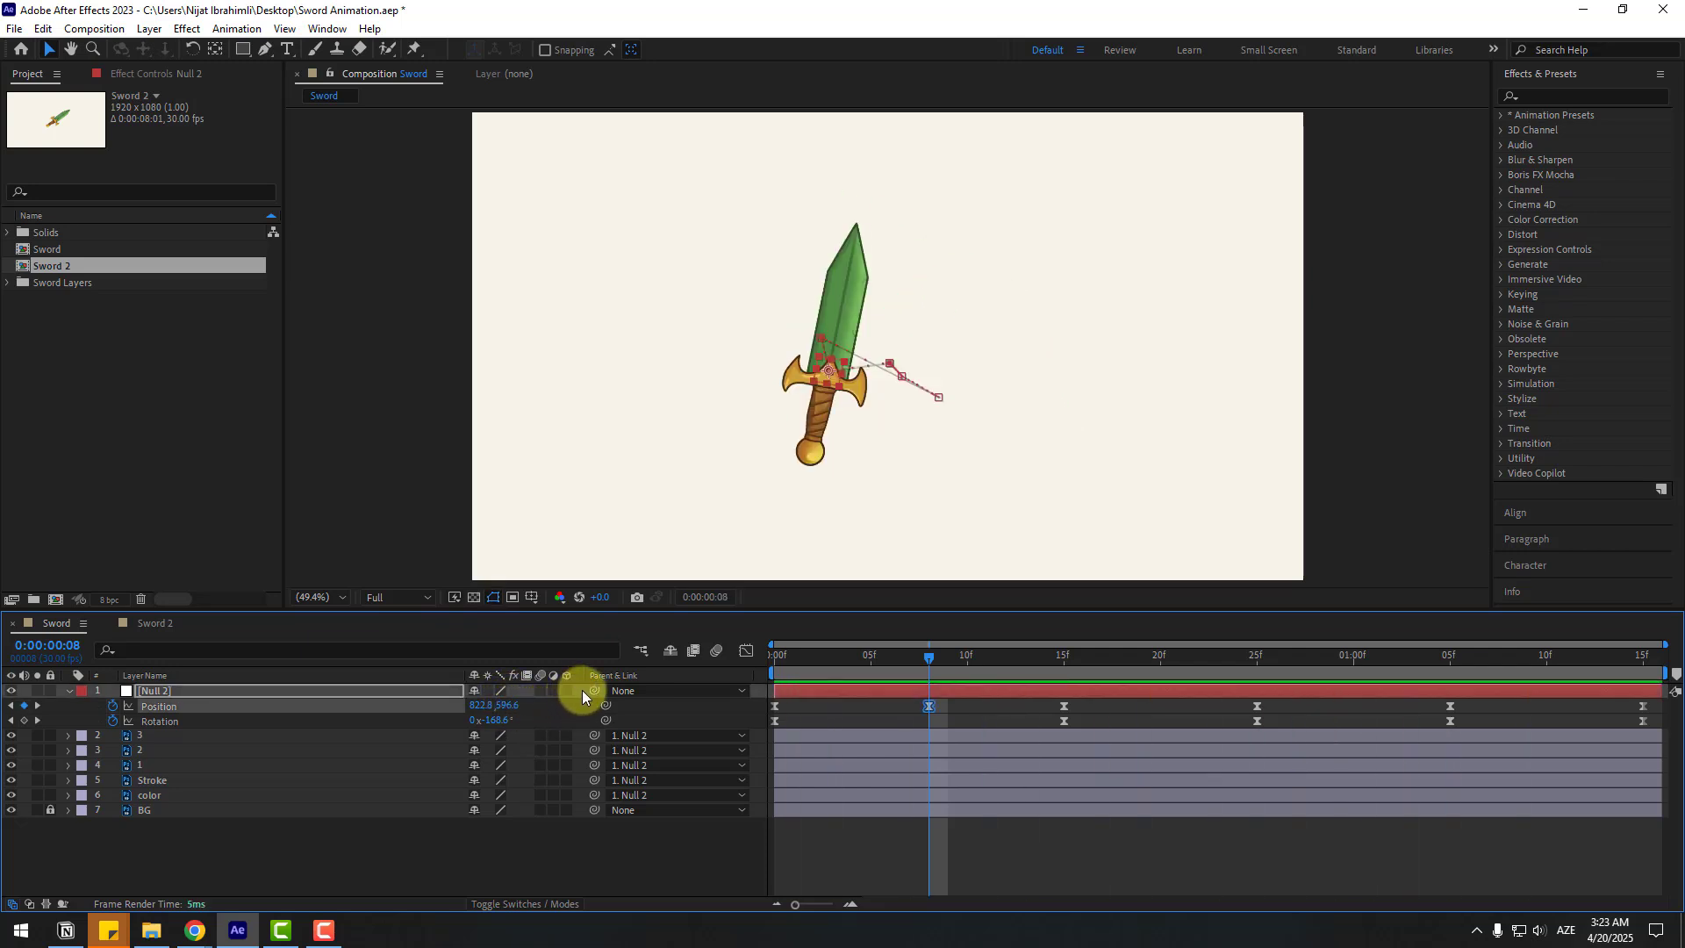
key("space")
left_click_drag(1246, 656, 1158, 677)
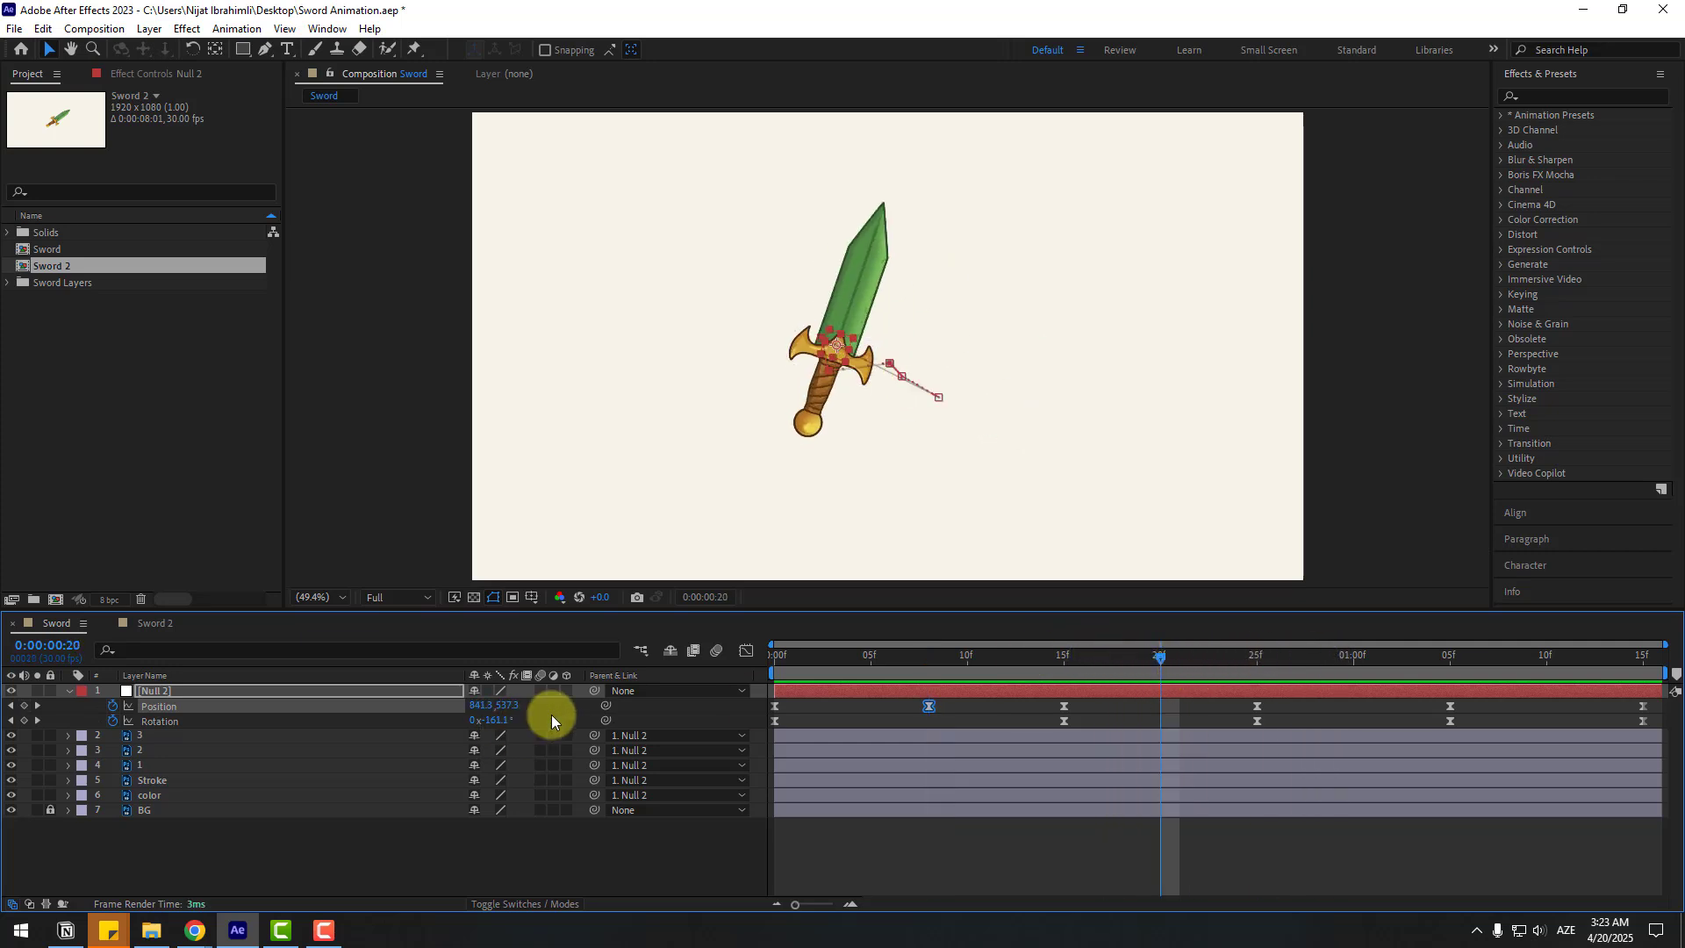
left_click_drag(509, 705, 554, 708)
key("space")
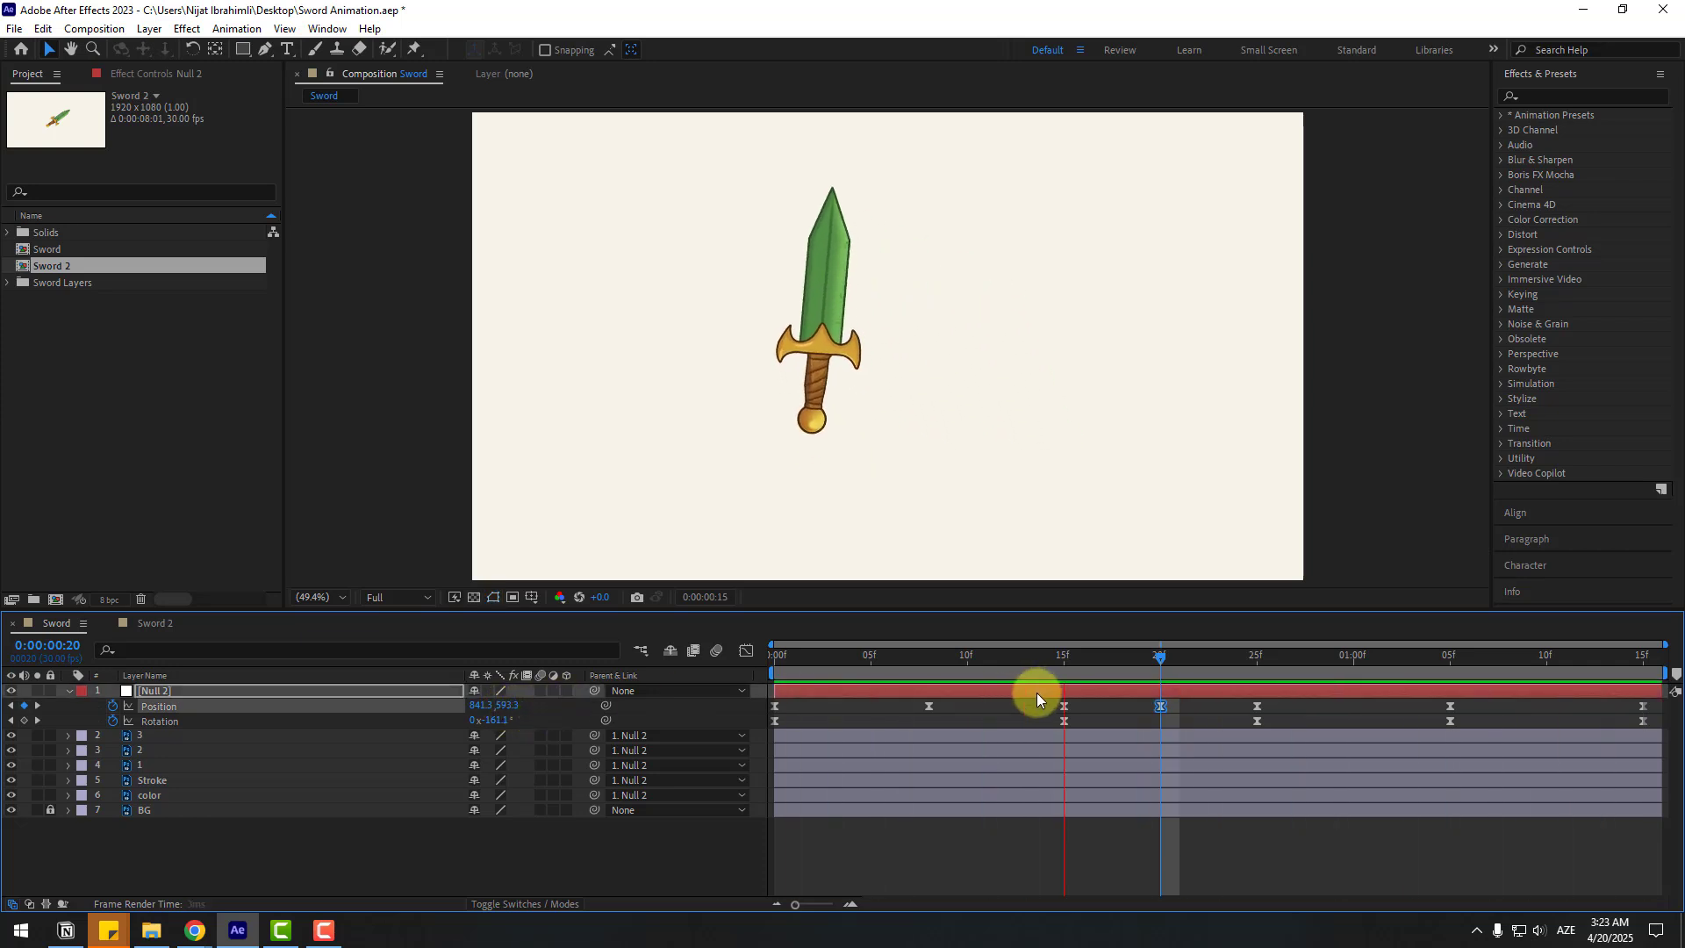
Add Position keyframes raising the sword at 1:00 and lowering it at 1:10.
left_click(1245, 656)
left_click_drag(1244, 656, 1354, 660)
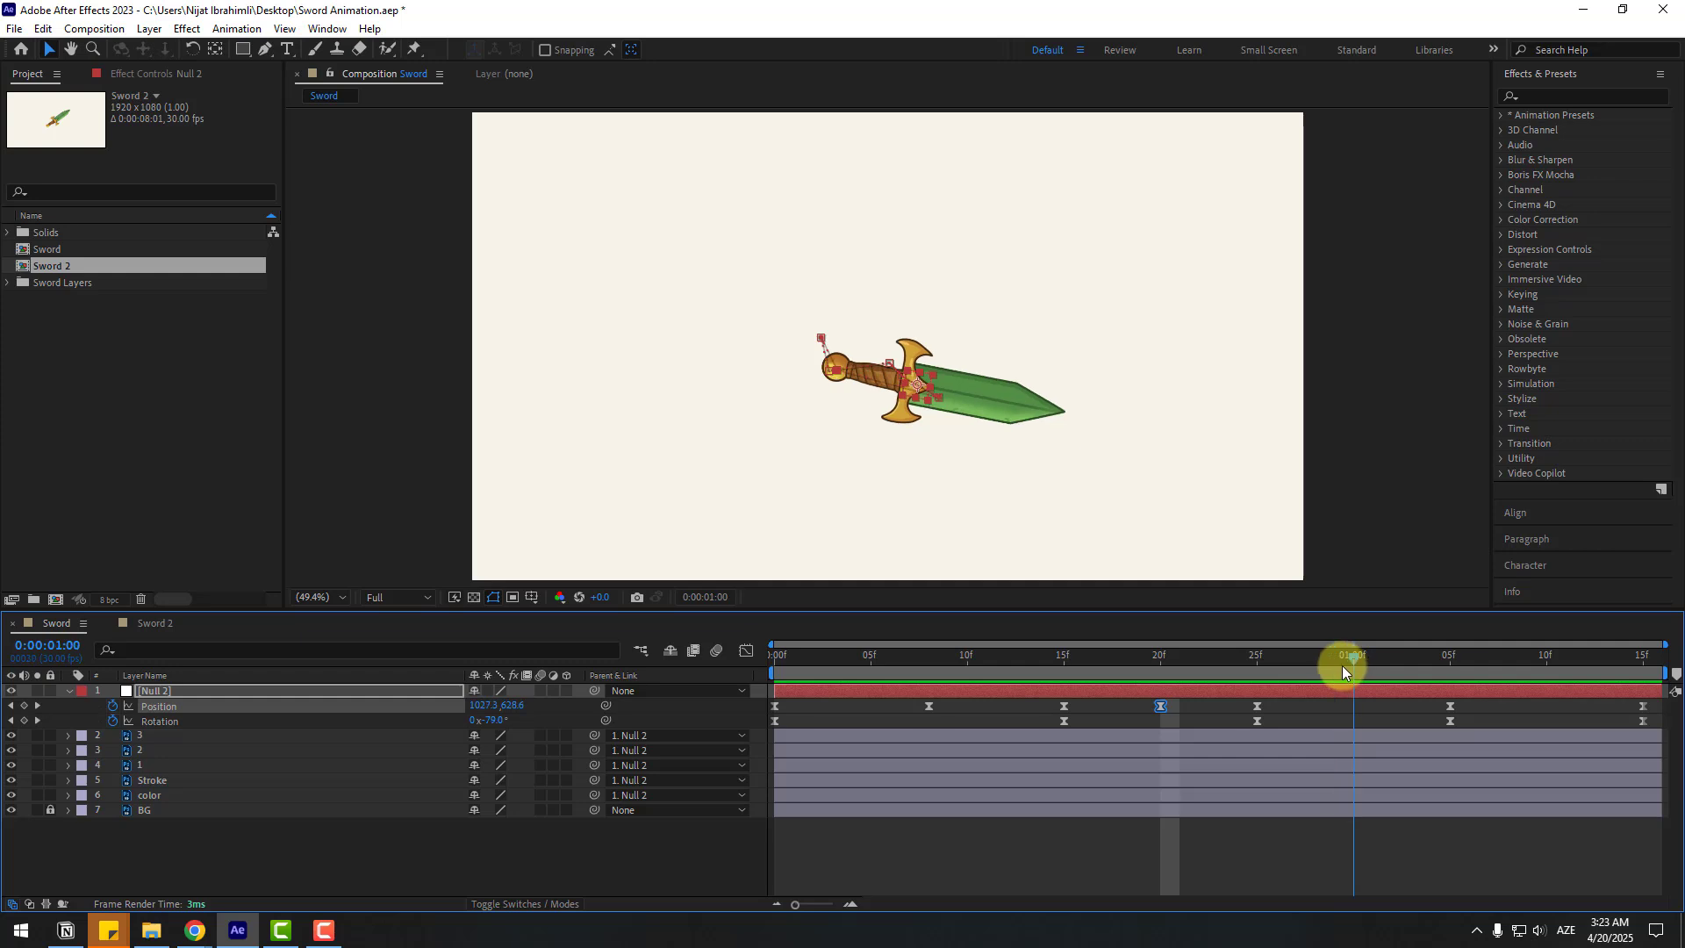
left_click(424, 872)
left_click_drag(513, 711, 461, 714)
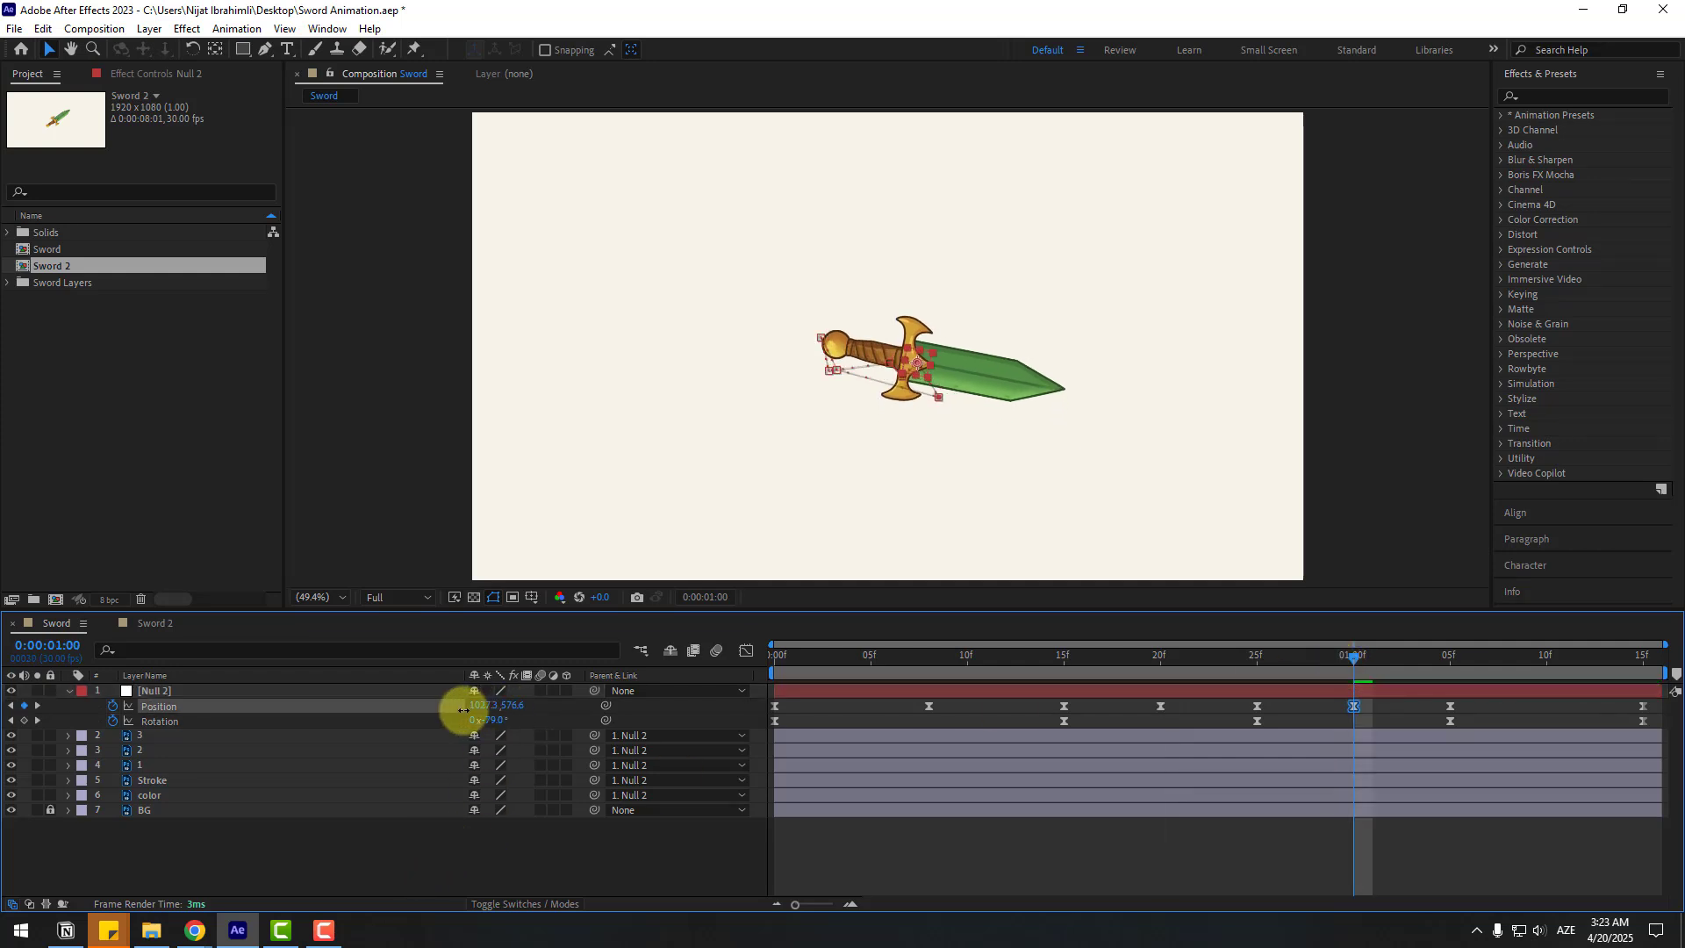
key("space")
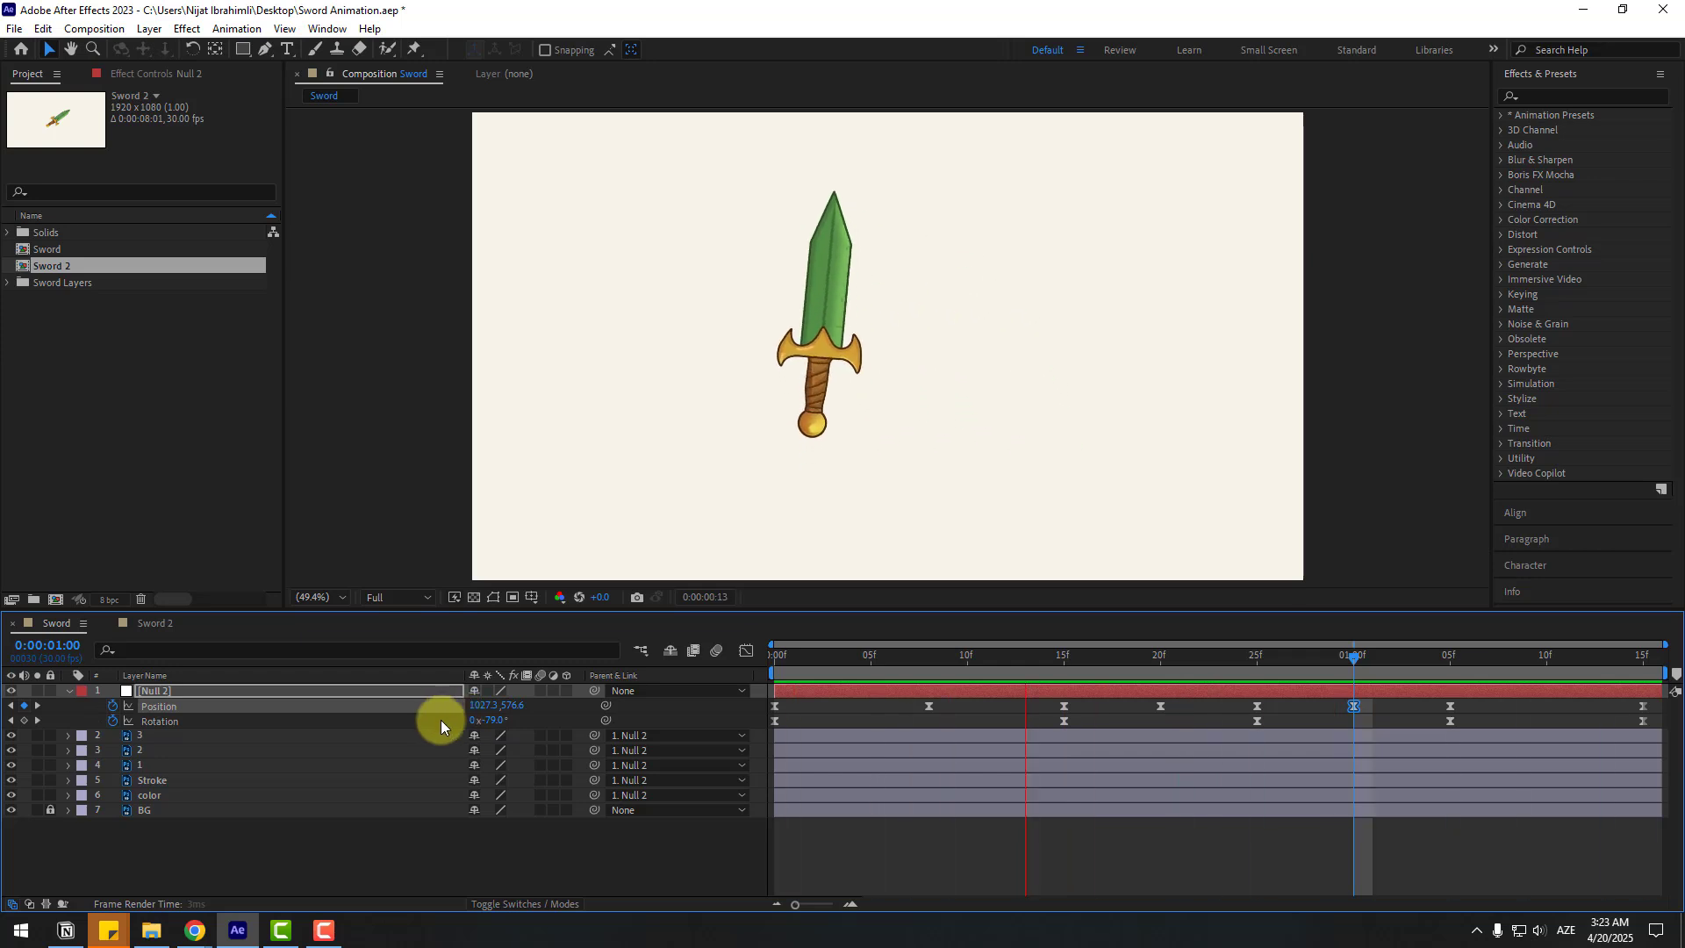
left_click_drag(1356, 659, 1544, 662)
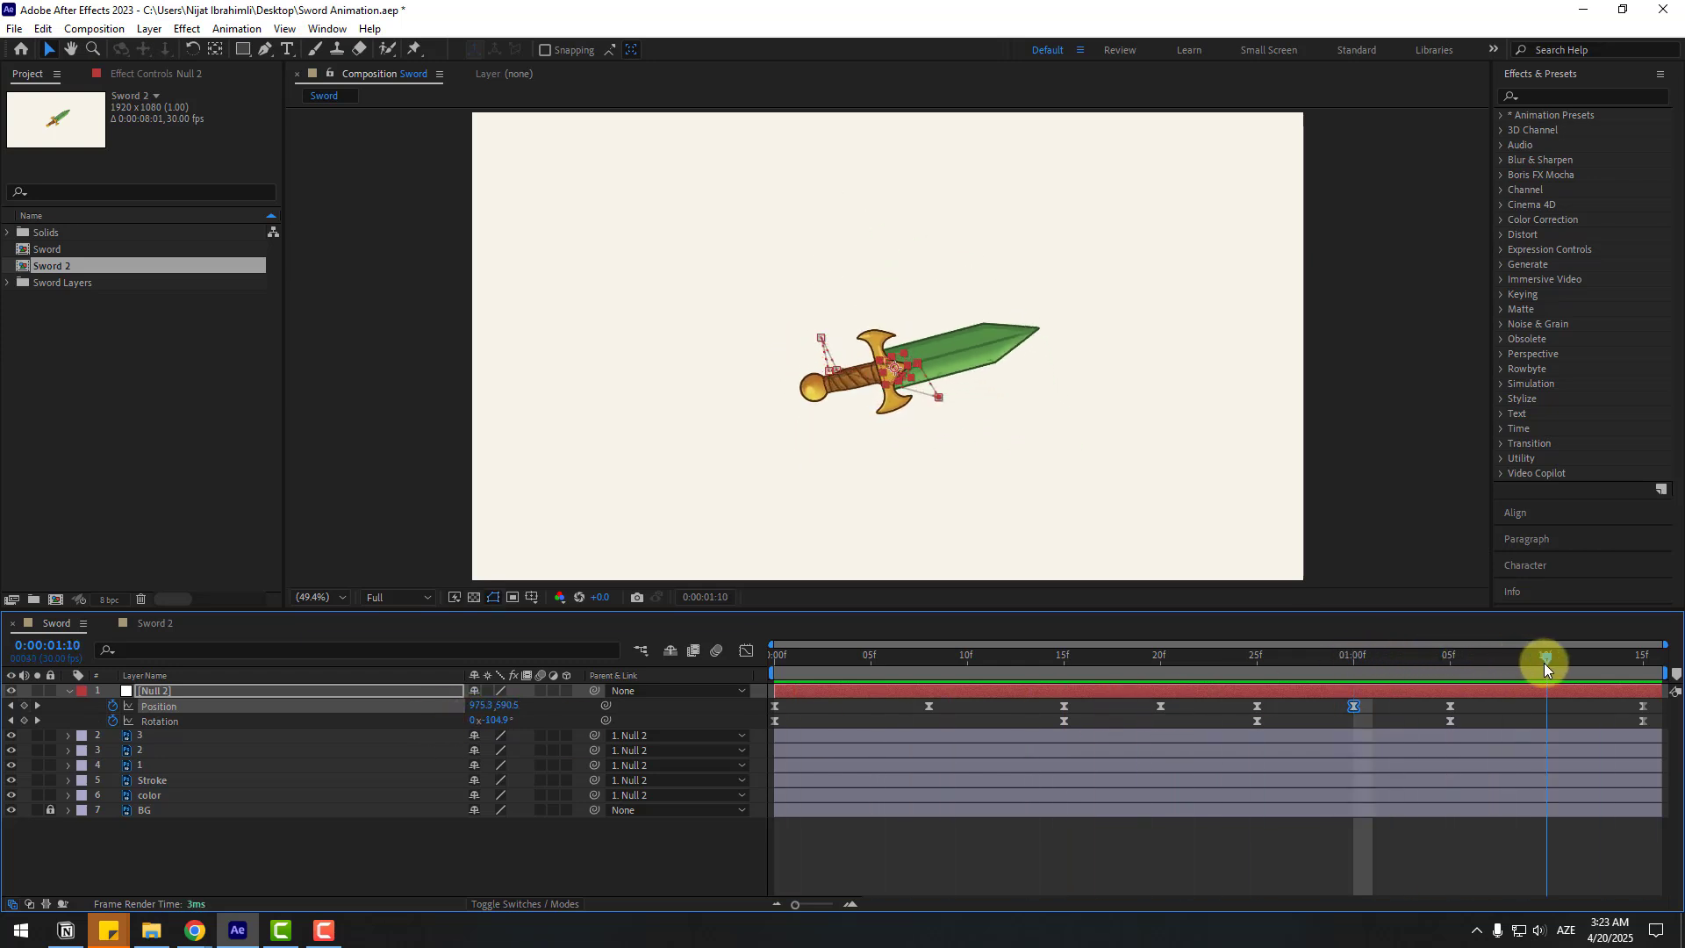
left_click(526, 867)
mouse_move(502, 707)
left_mouse_down()
mouse_move(530, 707)
mouse_move(511, 711)
left_mouse_up()
key("space")
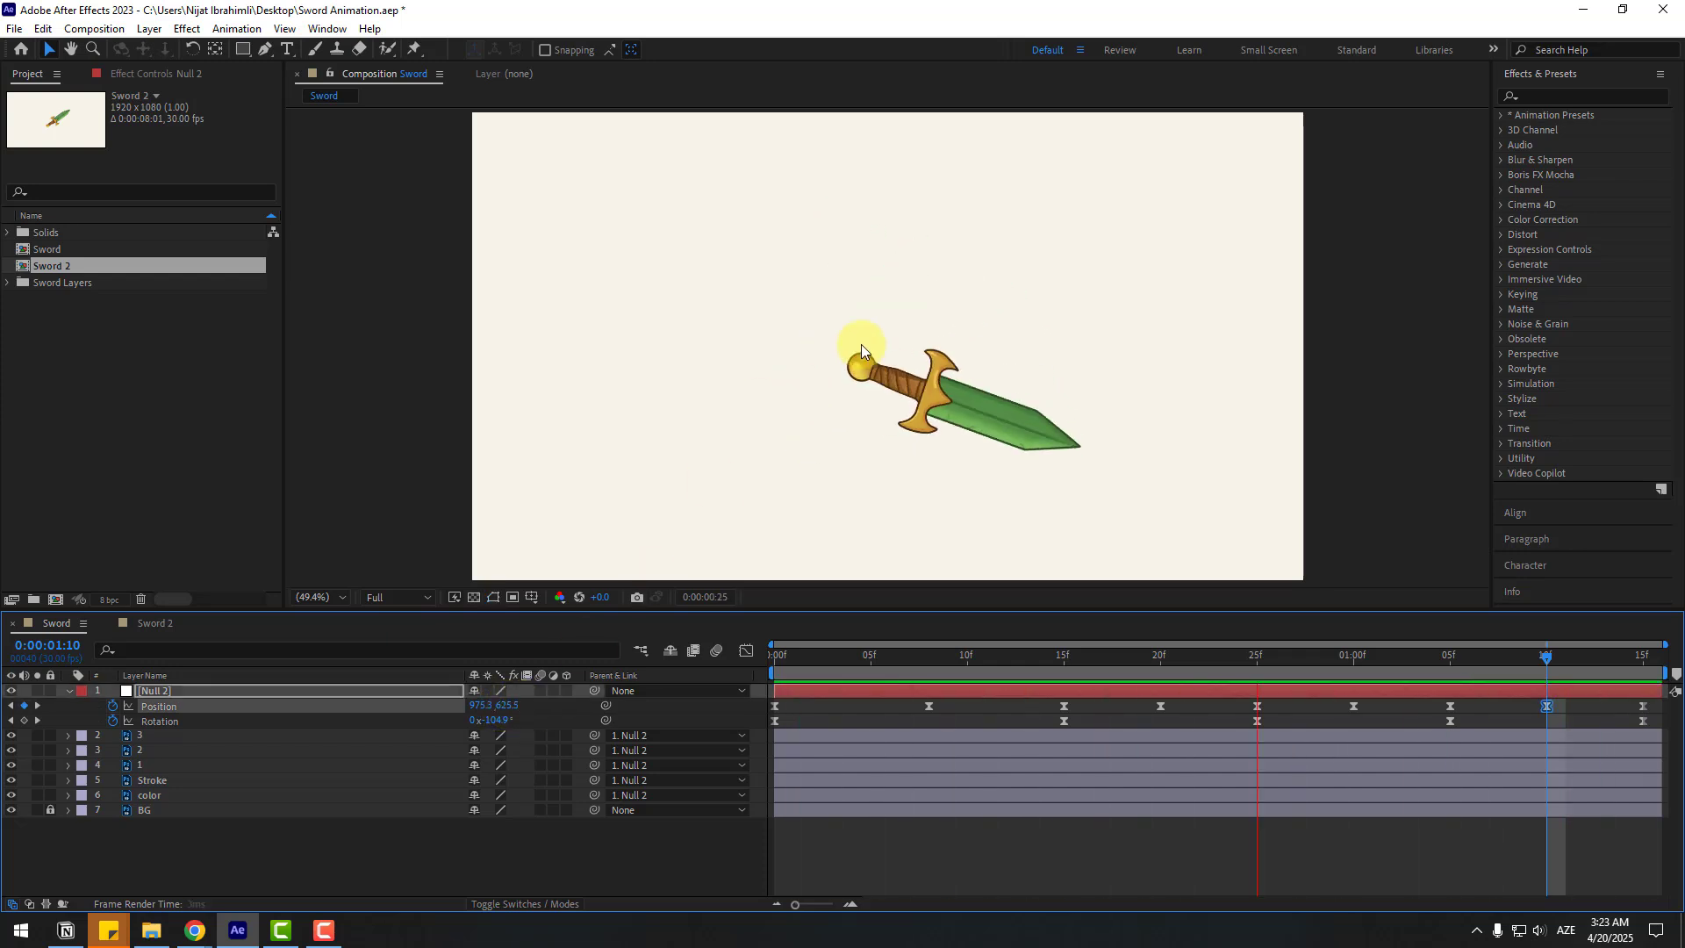
key("comma")
key("comma")
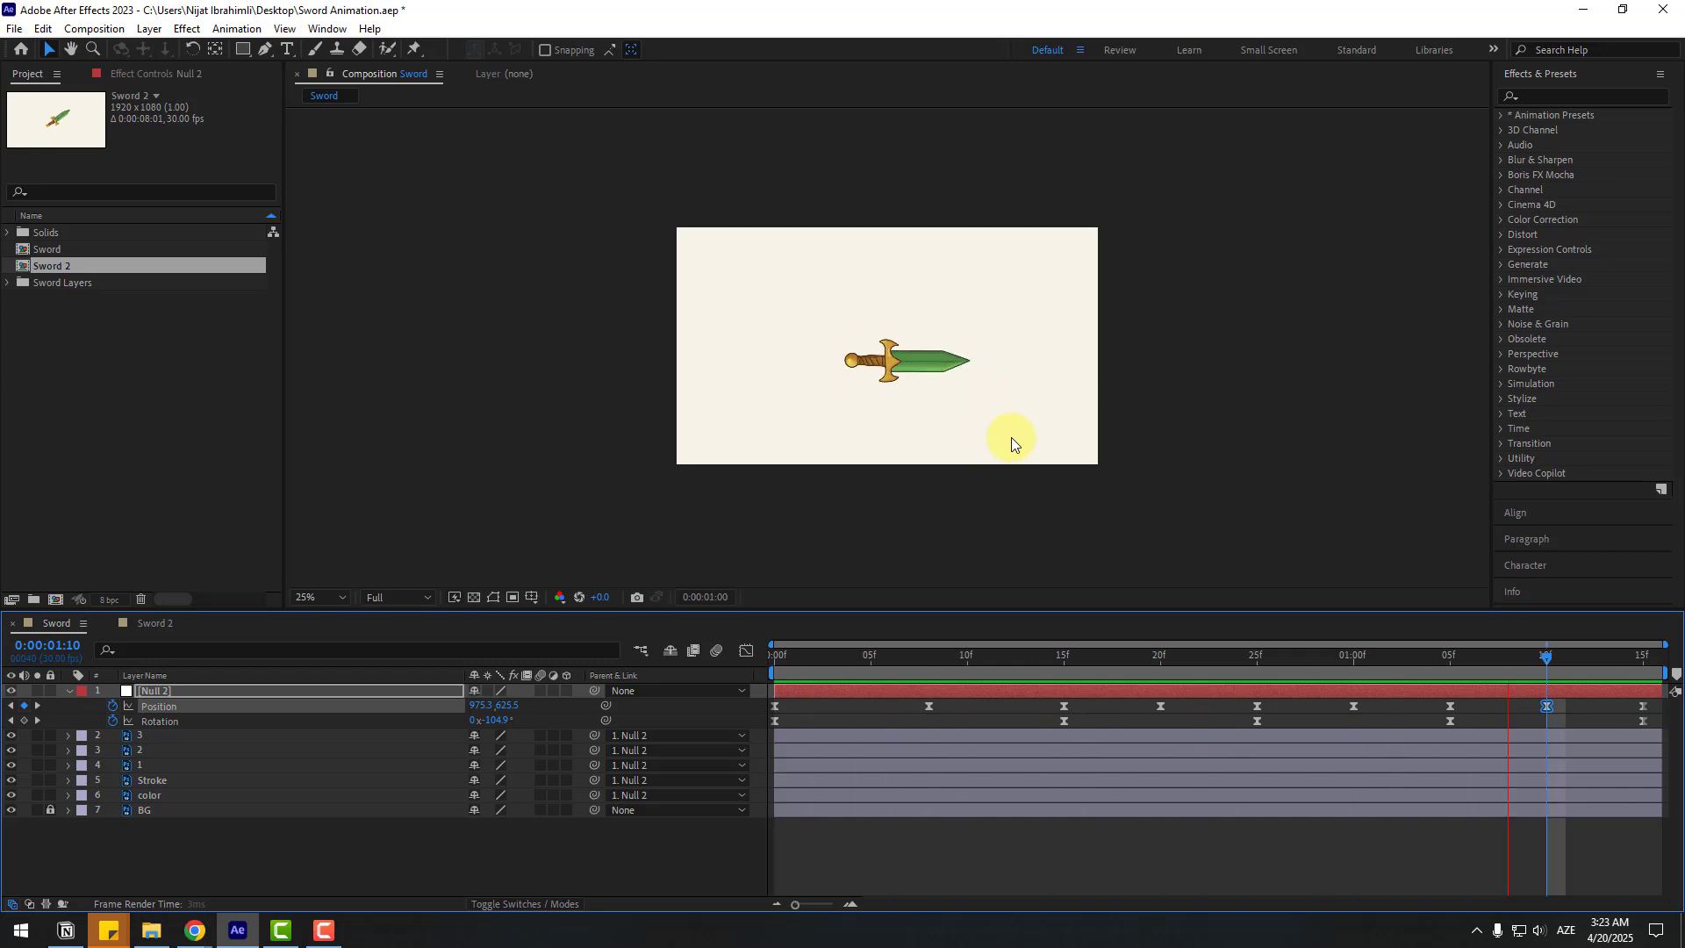
key("period")
Set Null 2's rotation to -218° at frame 15 and preview the swing.
left_click_drag(809, 654, 1070, 651)
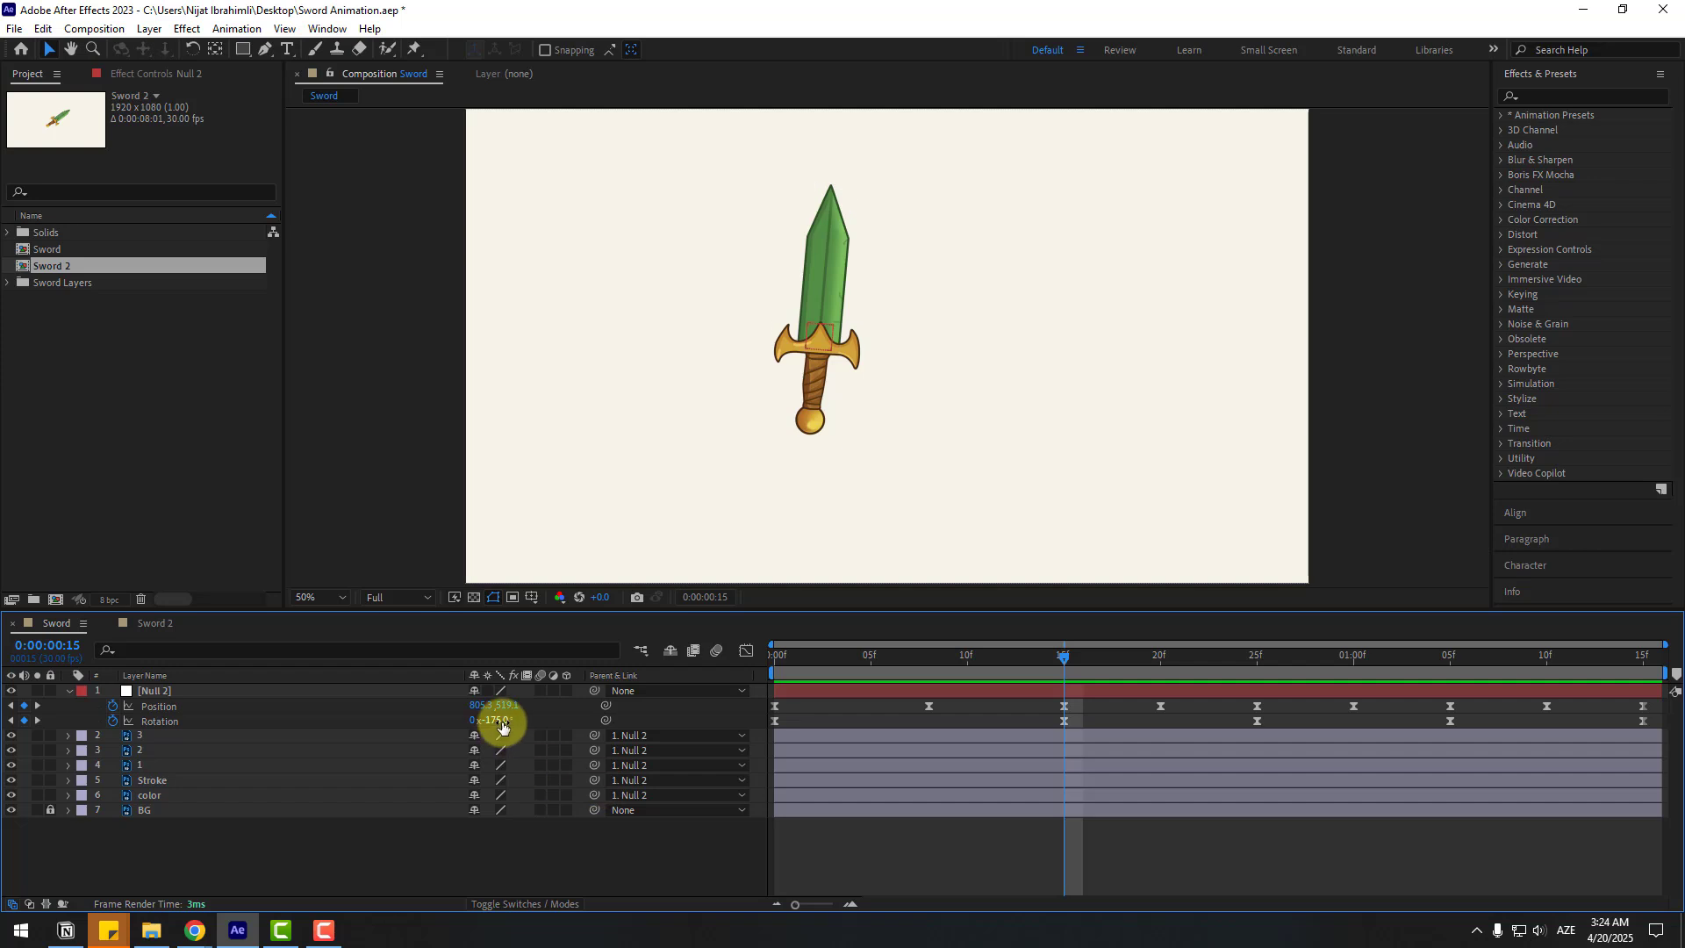
left_click_drag(498, 720, 474, 734)
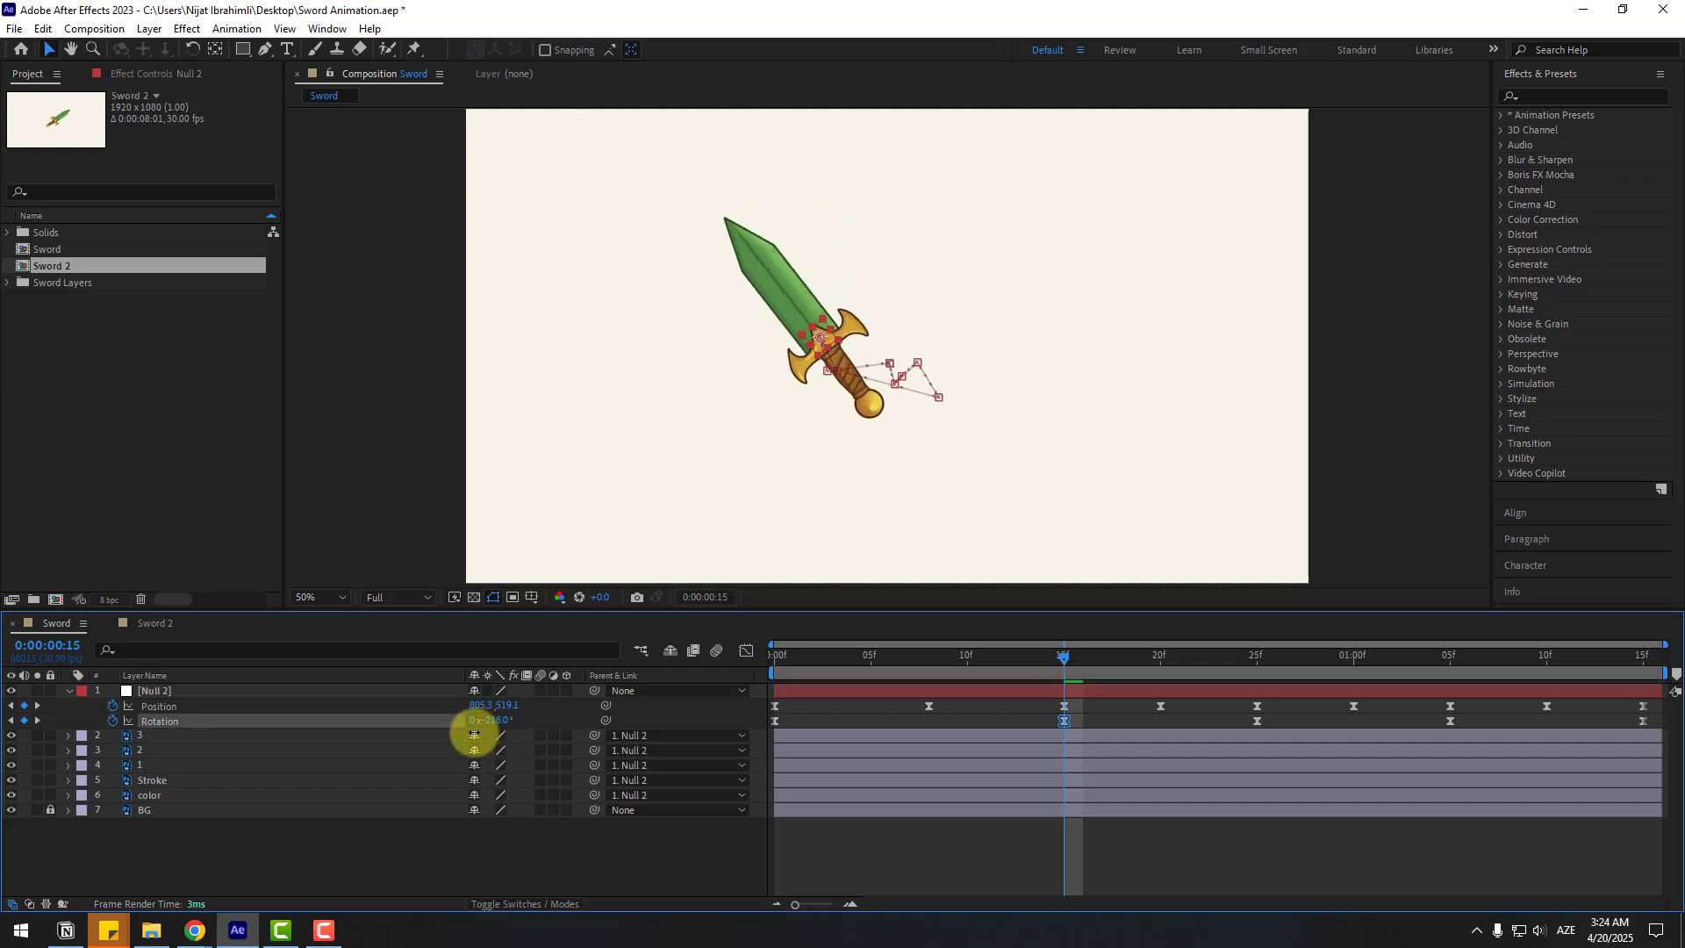
key("space")
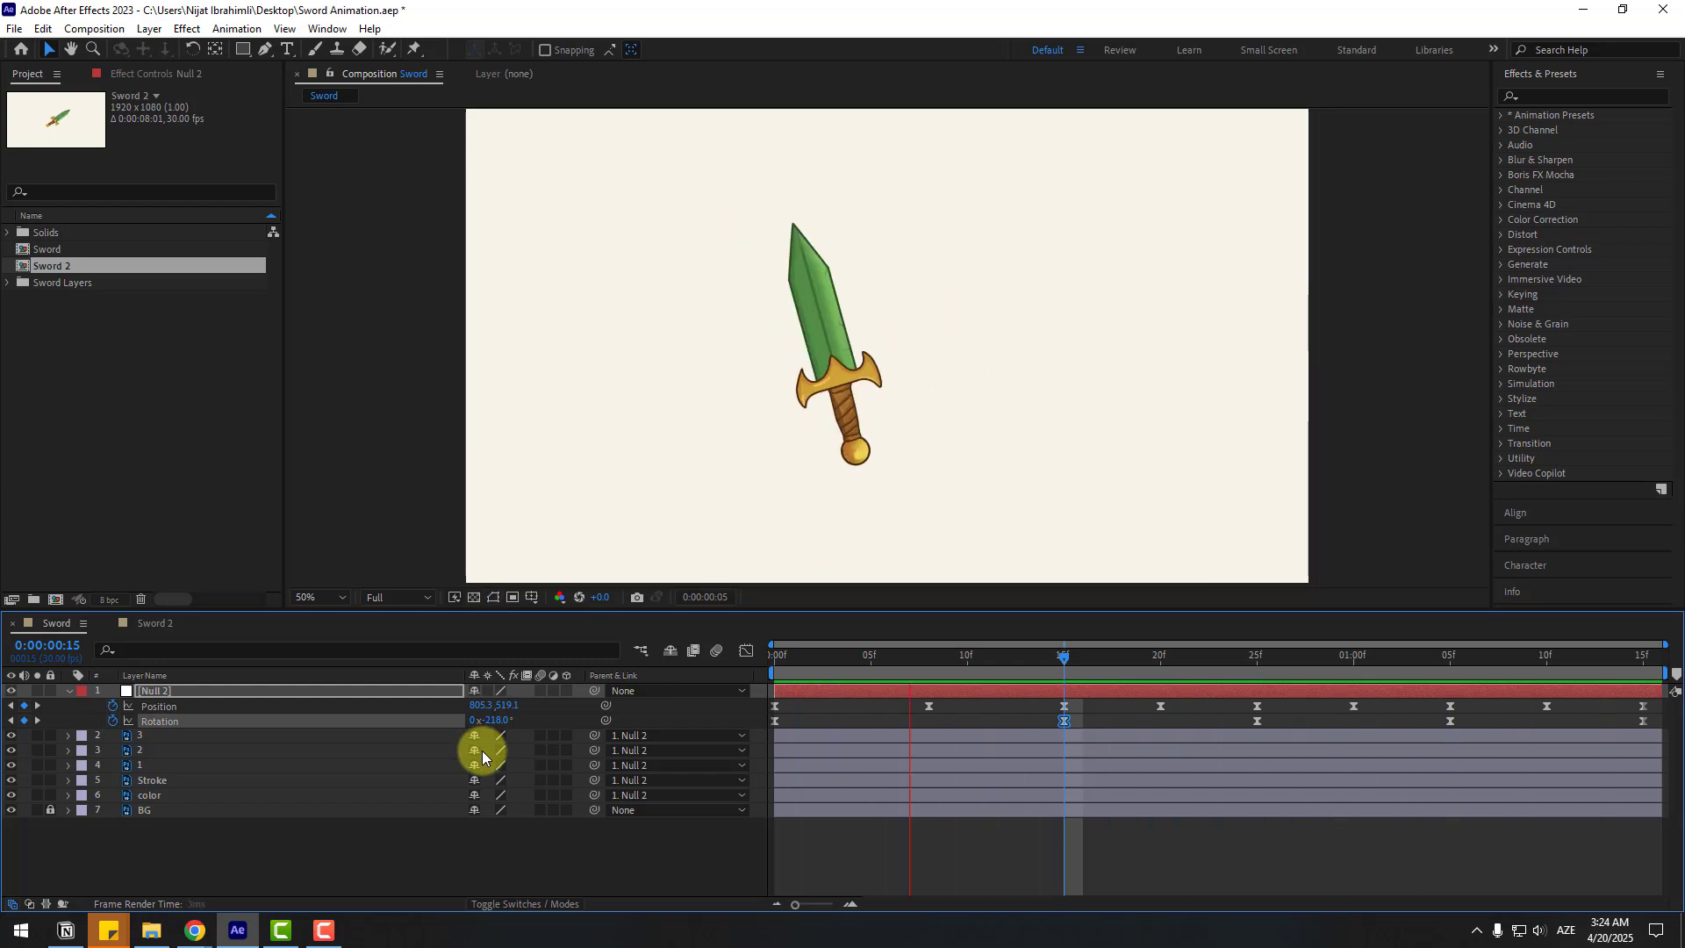
key("space")
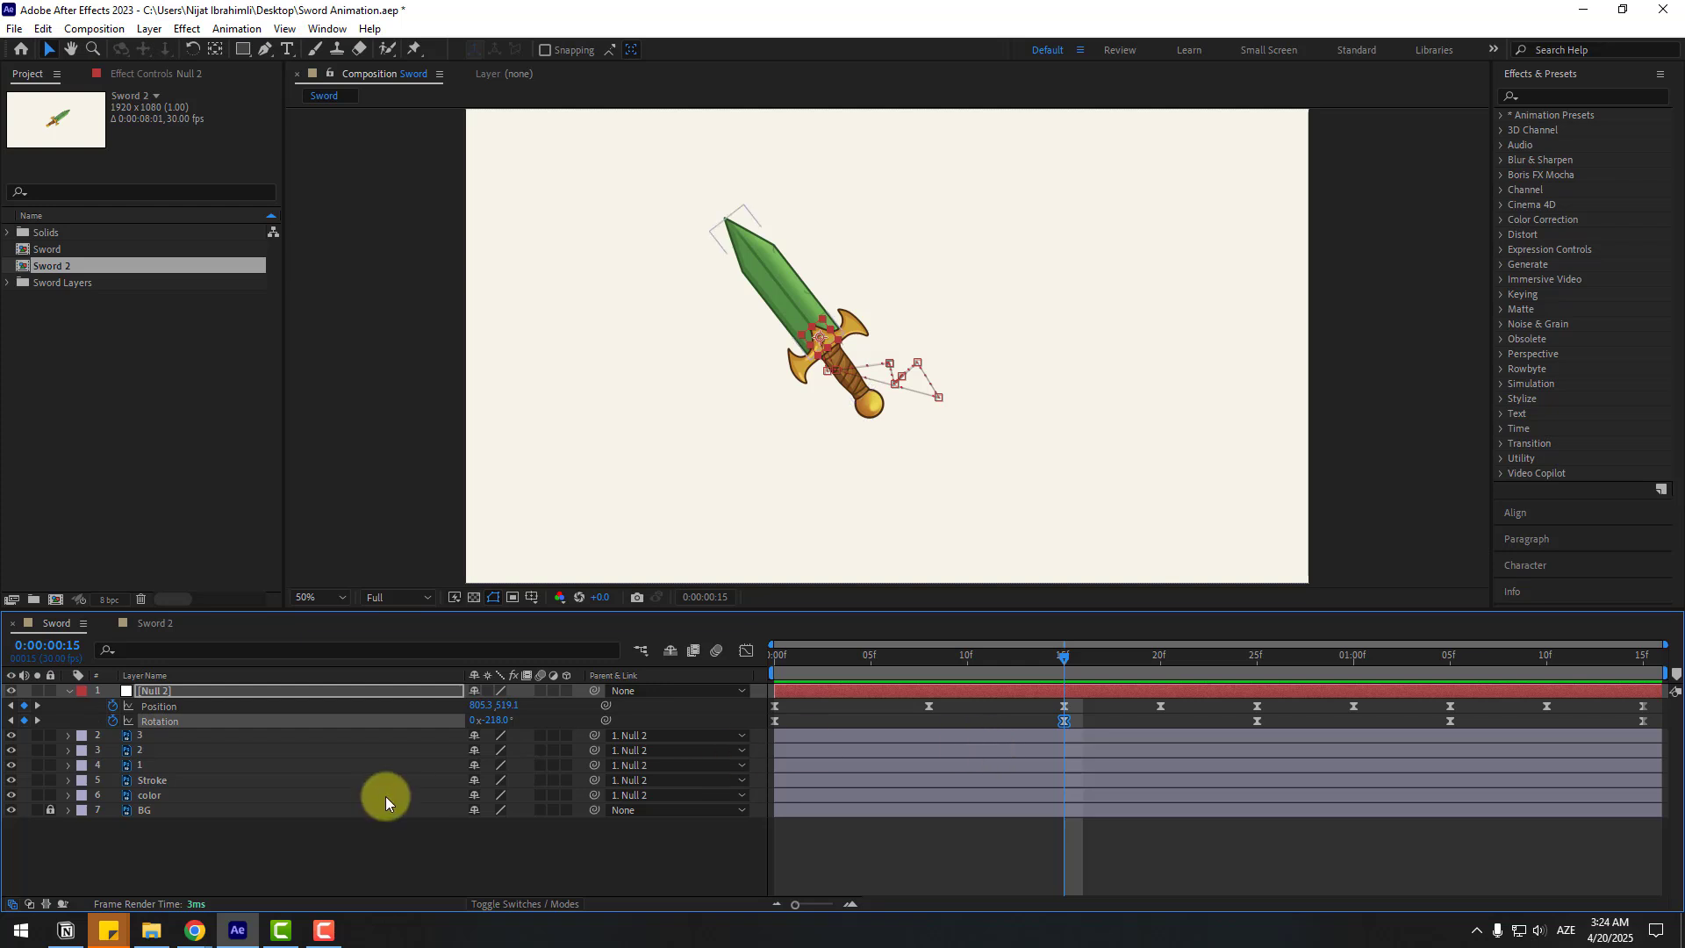
left_click(217, 861)
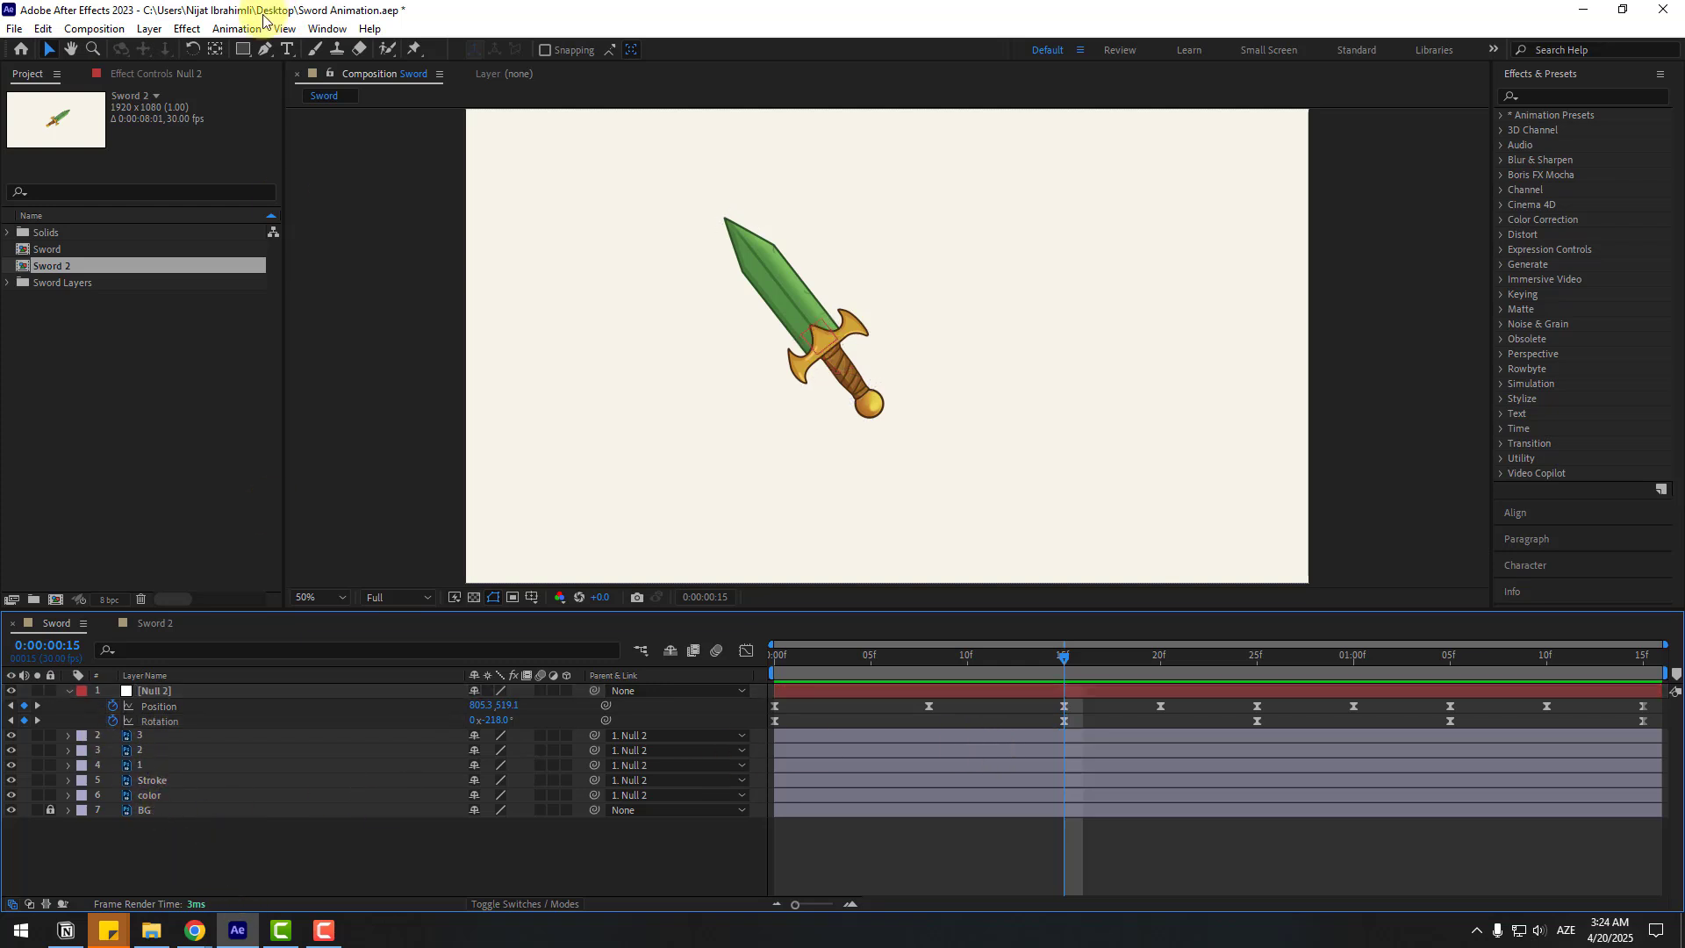
Draw a rectangle across the upright sword's blade with the Rectangle tool.
left_click(243, 50)
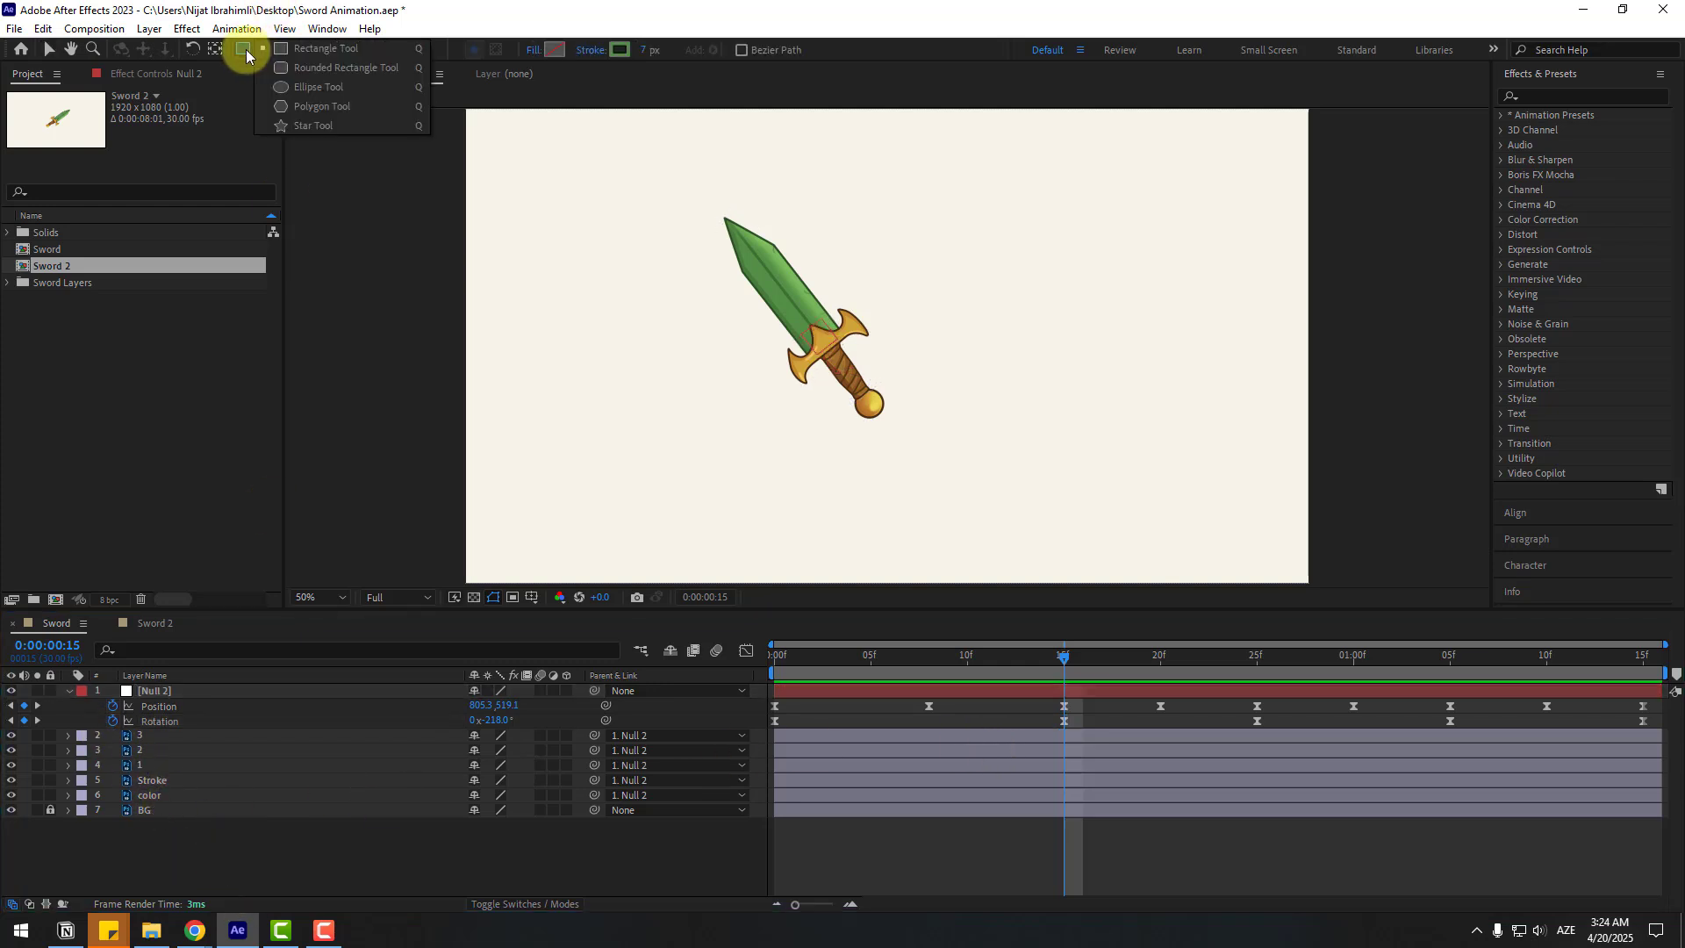
left_click(312, 51)
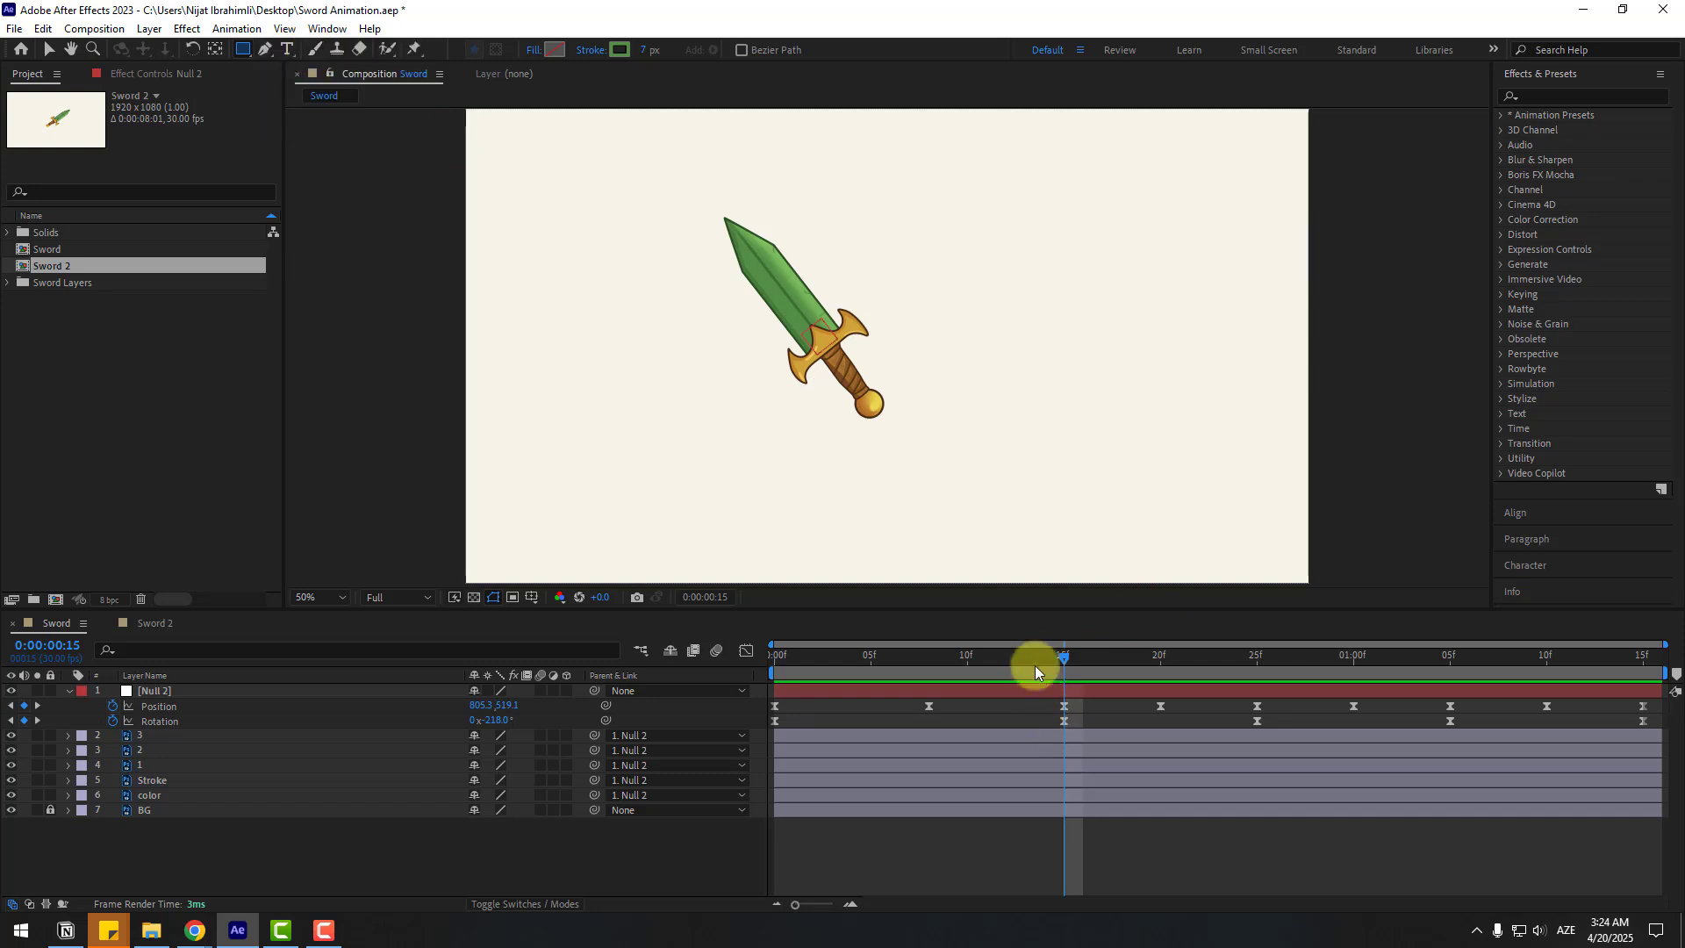
left_click_drag(1043, 663, 867, 654)
scroll(966, 365, "up", 2)
scroll(970, 501, "up", 5)
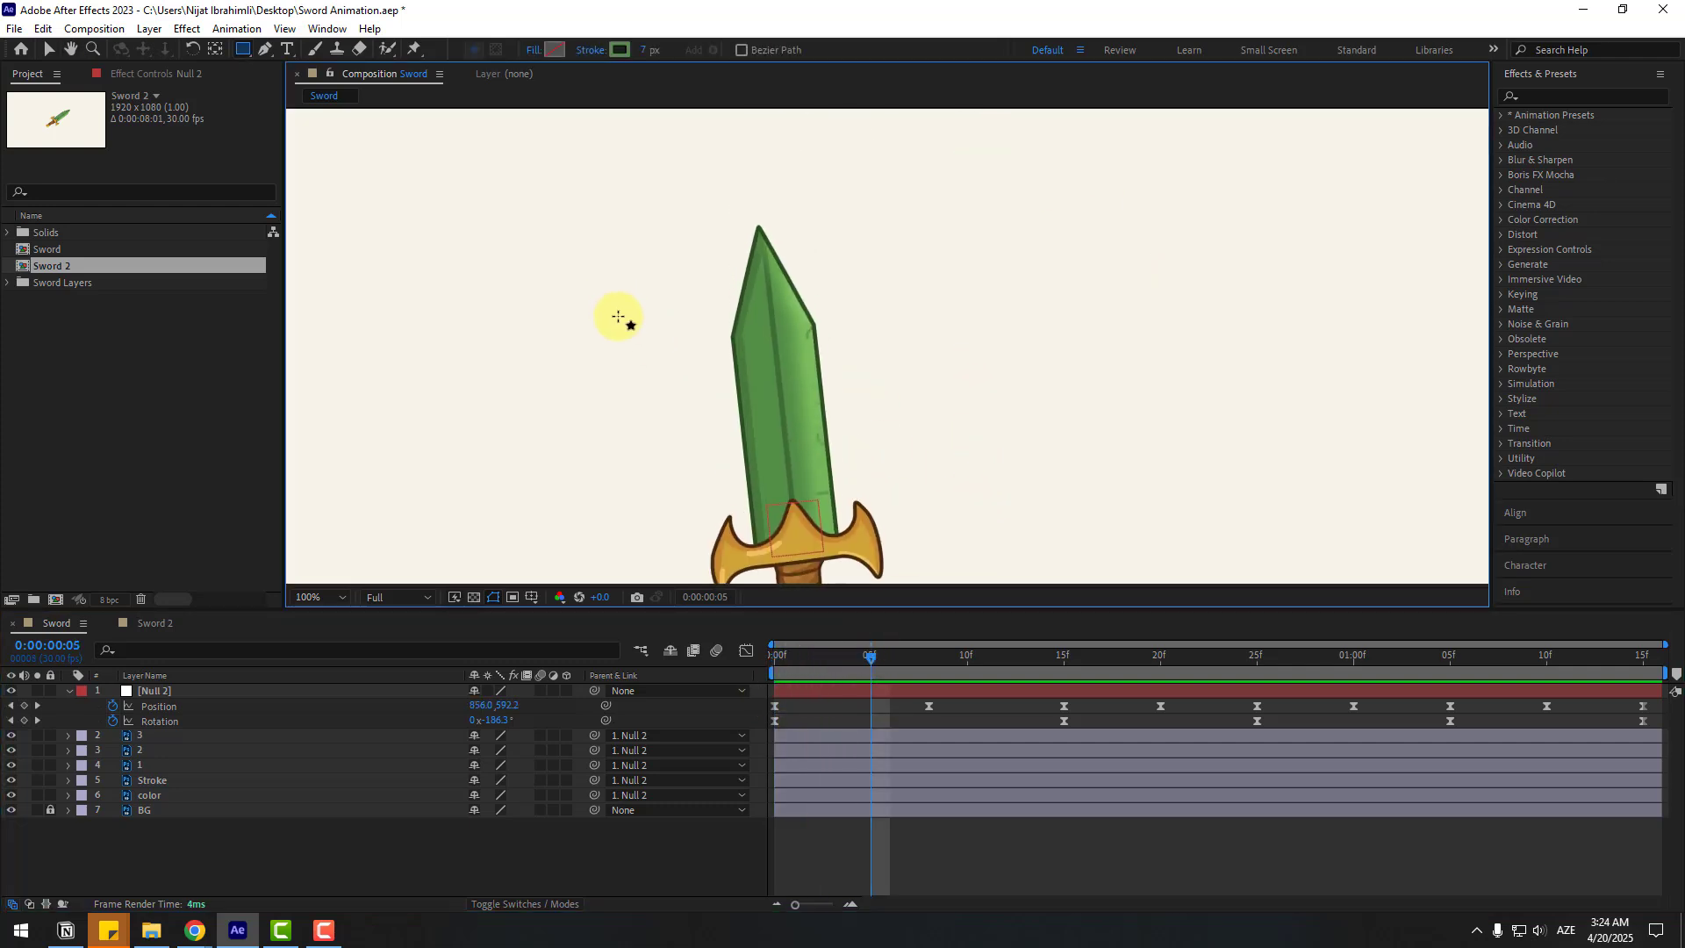
mouse_move(590, 309)
left_mouse_down()
mouse_move(989, 365)
mouse_move(977, 350)
mouse_move(972, 379)
left_mouse_up()
Give the rectangle a 0 px stroke and a light-green (#A0C697) fill.
left_click(646, 50)
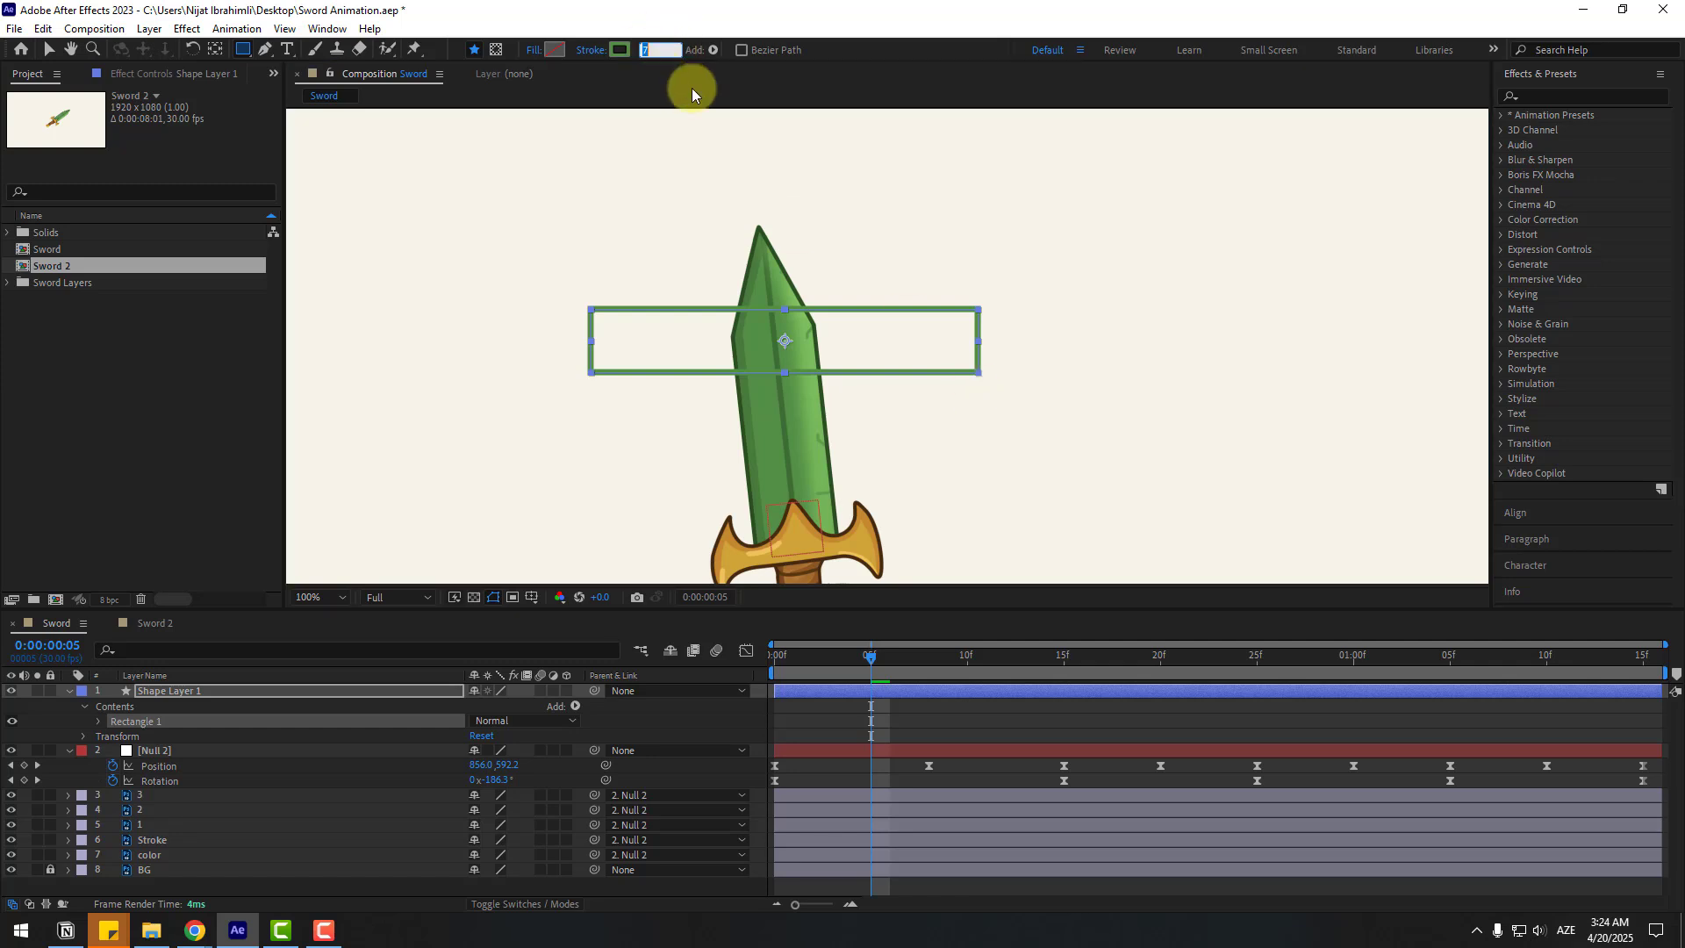
type("0")
key("Return")
left_click(557, 51)
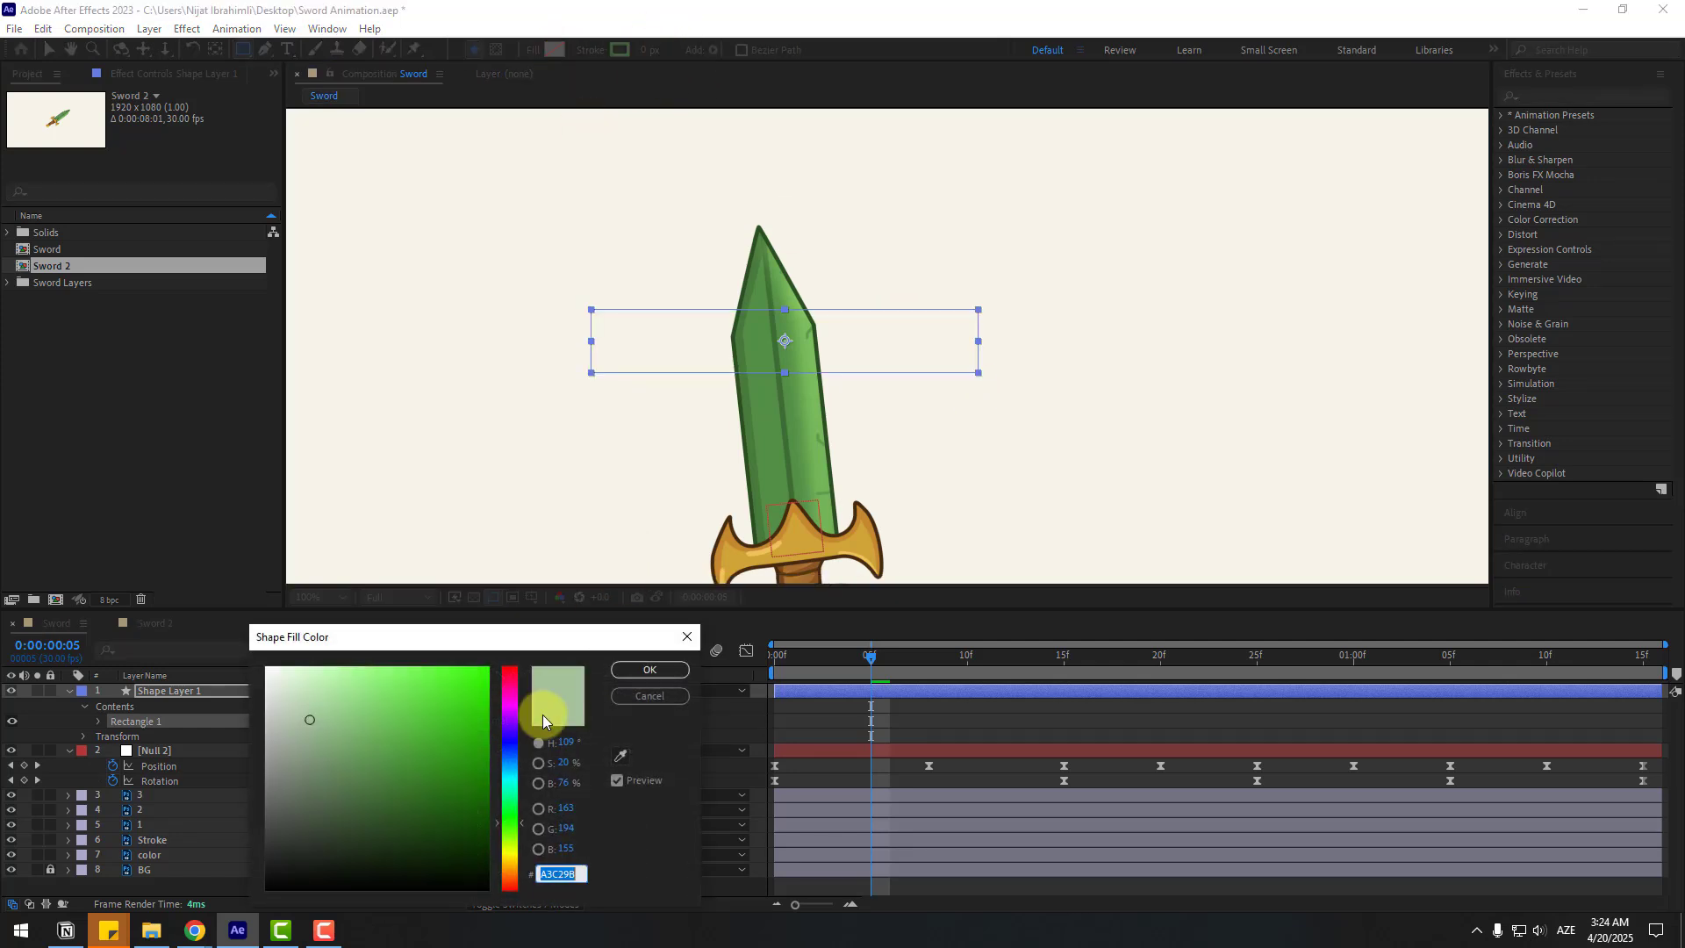
left_click_drag(309, 725, 315, 717)
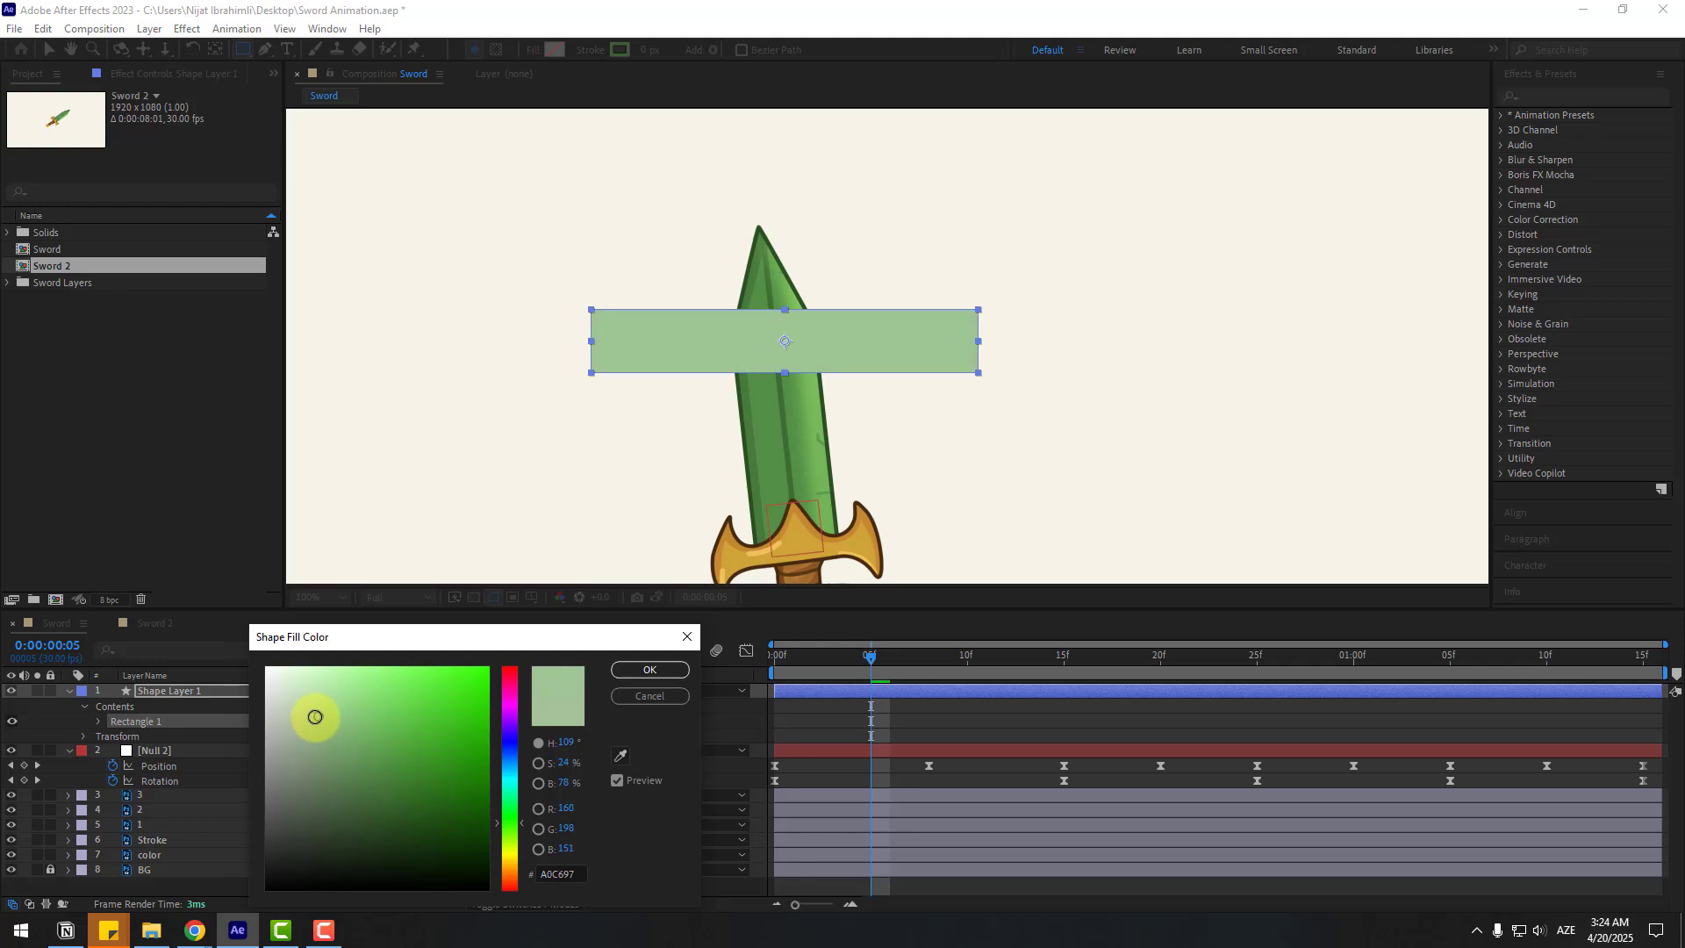
left_click(649, 669)
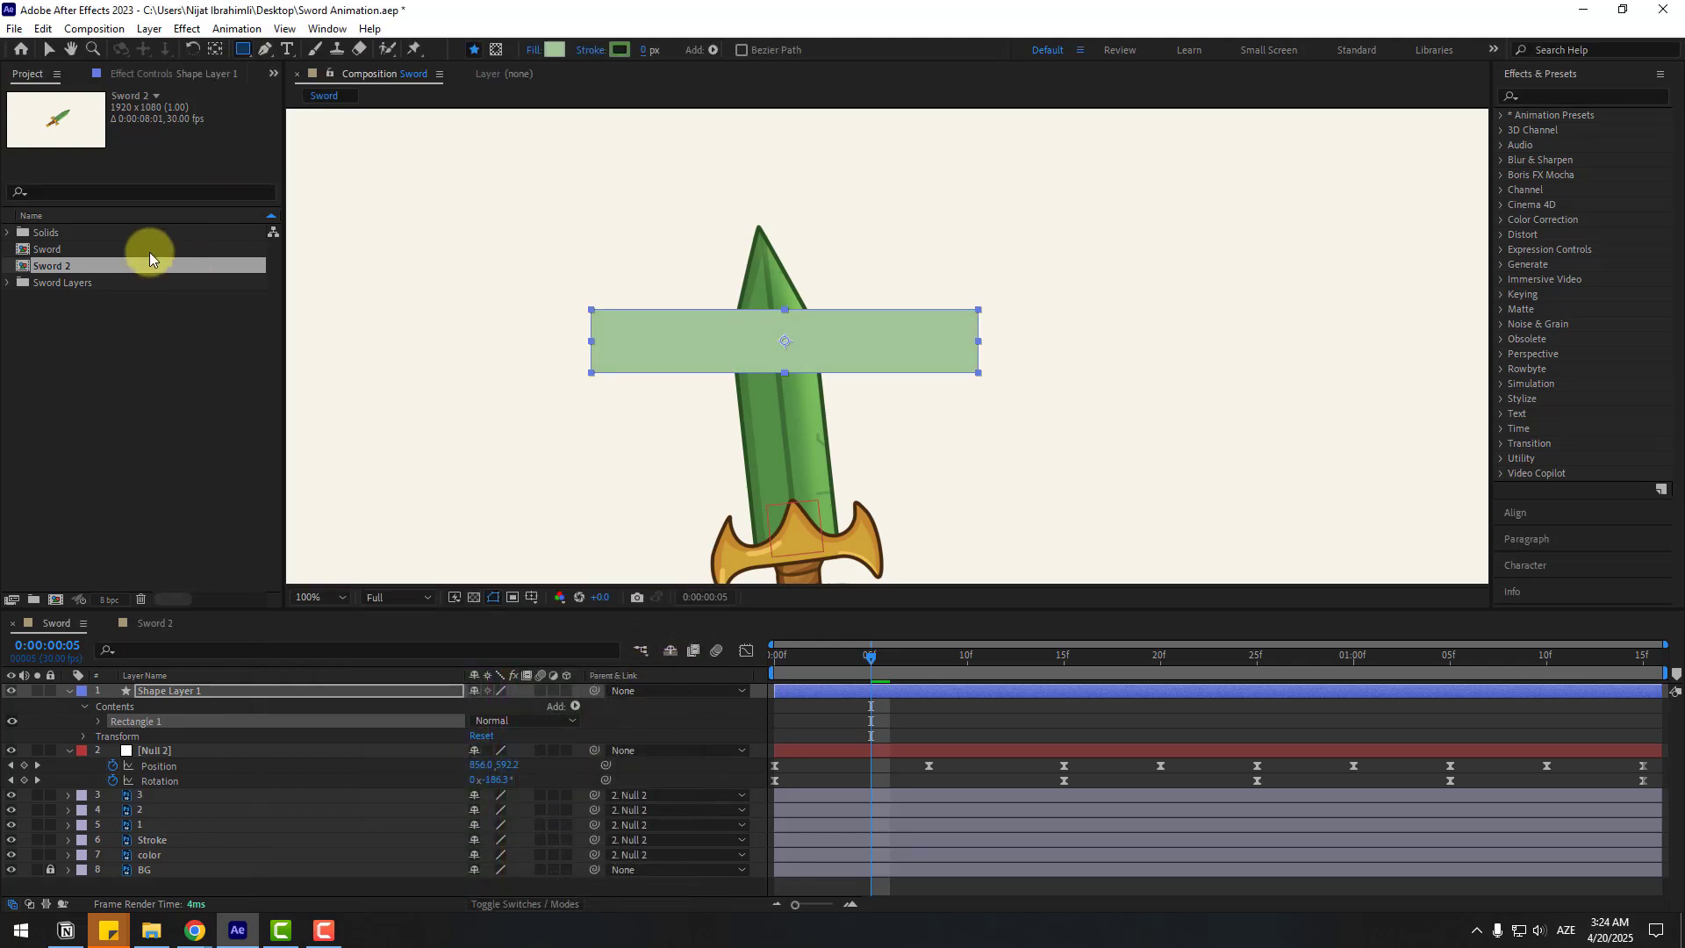
Move the rectangle down onto the blade and stretch it taller.
left_click(53, 58)
left_click_drag(670, 425, 706, 374)
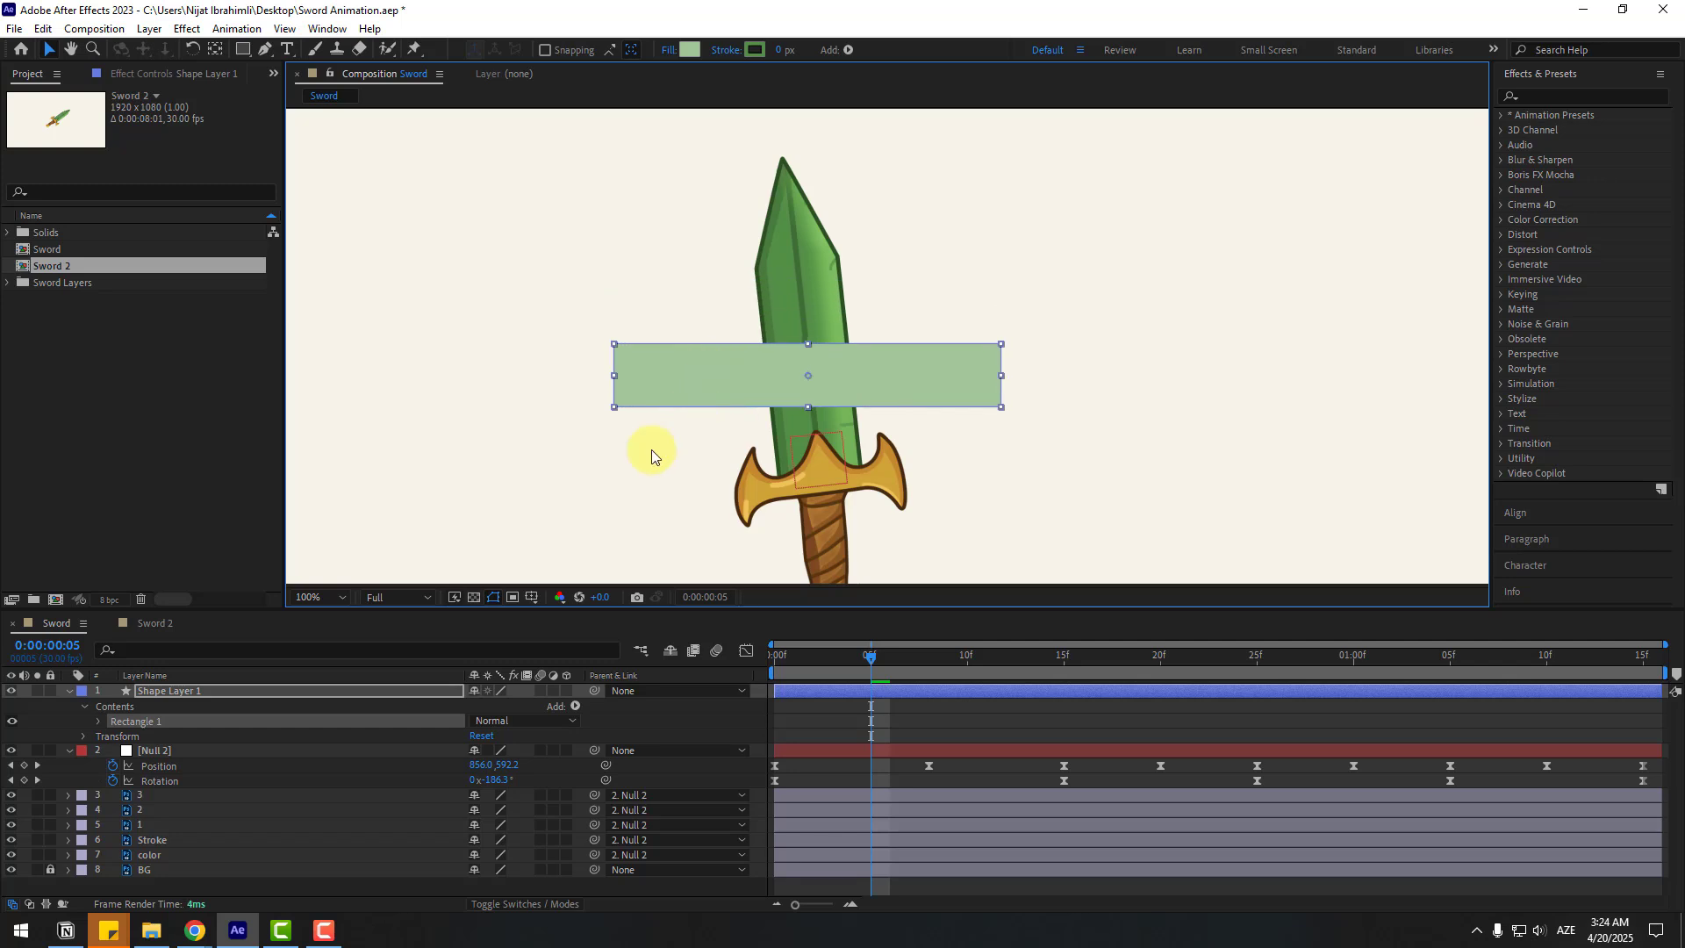
left_click_drag(808, 345, 849, 398)
Duplicate Rectangle 1 and move the copy up above the original bar.
left_click(75, 721)
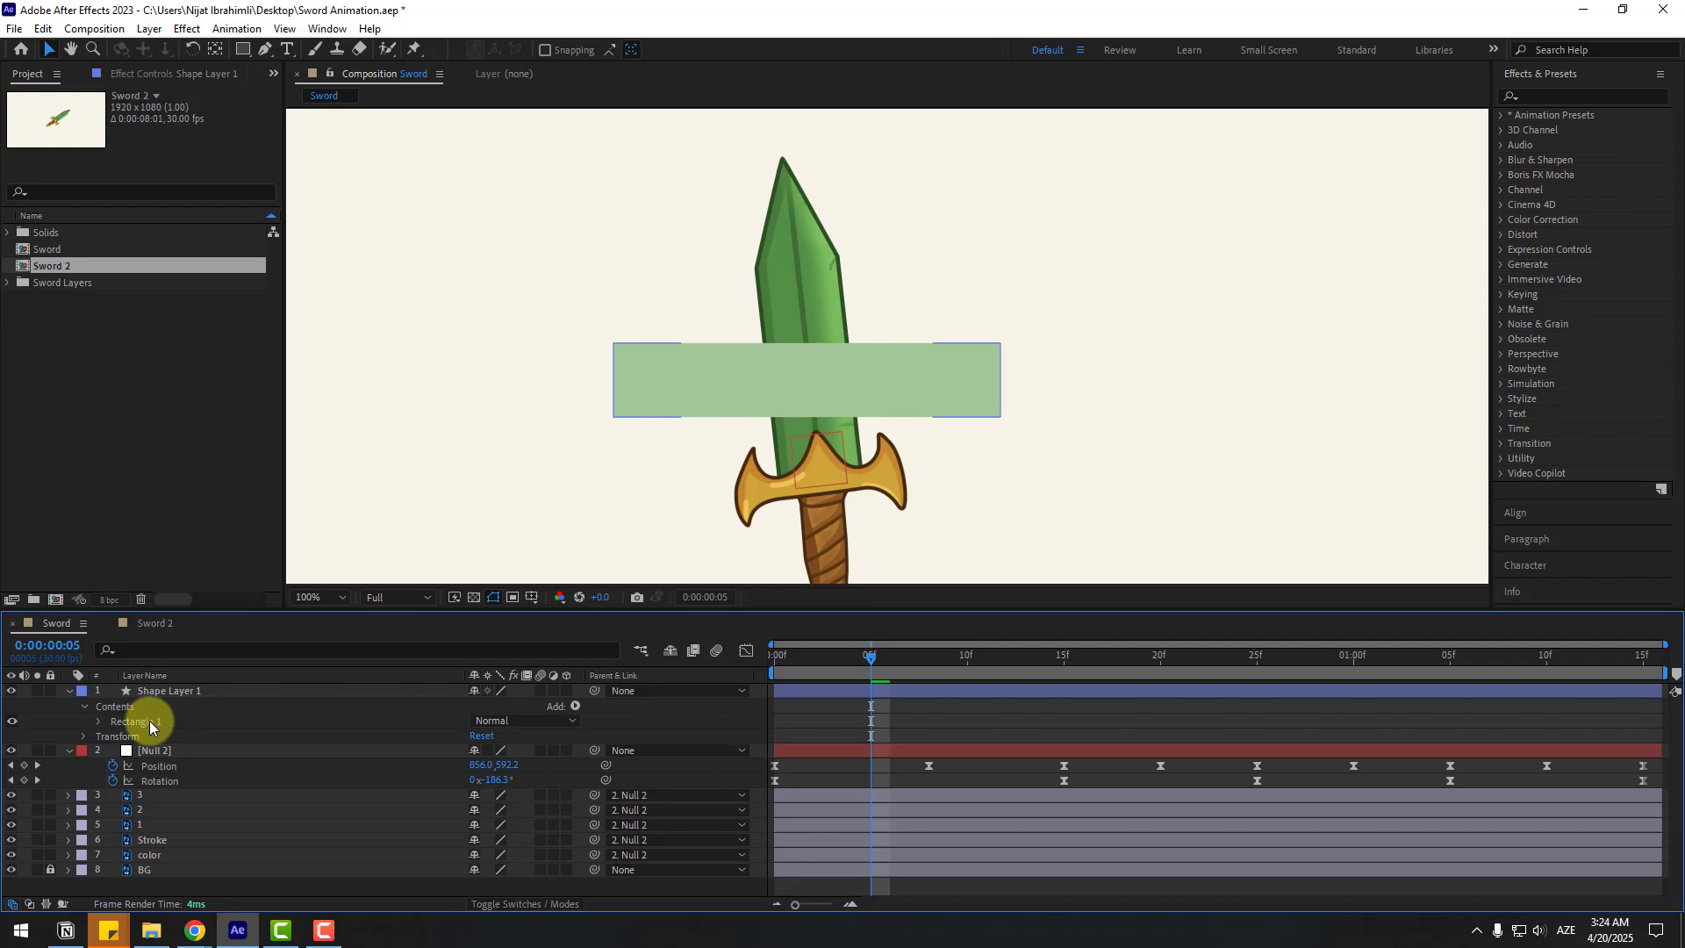
left_click(149, 720)
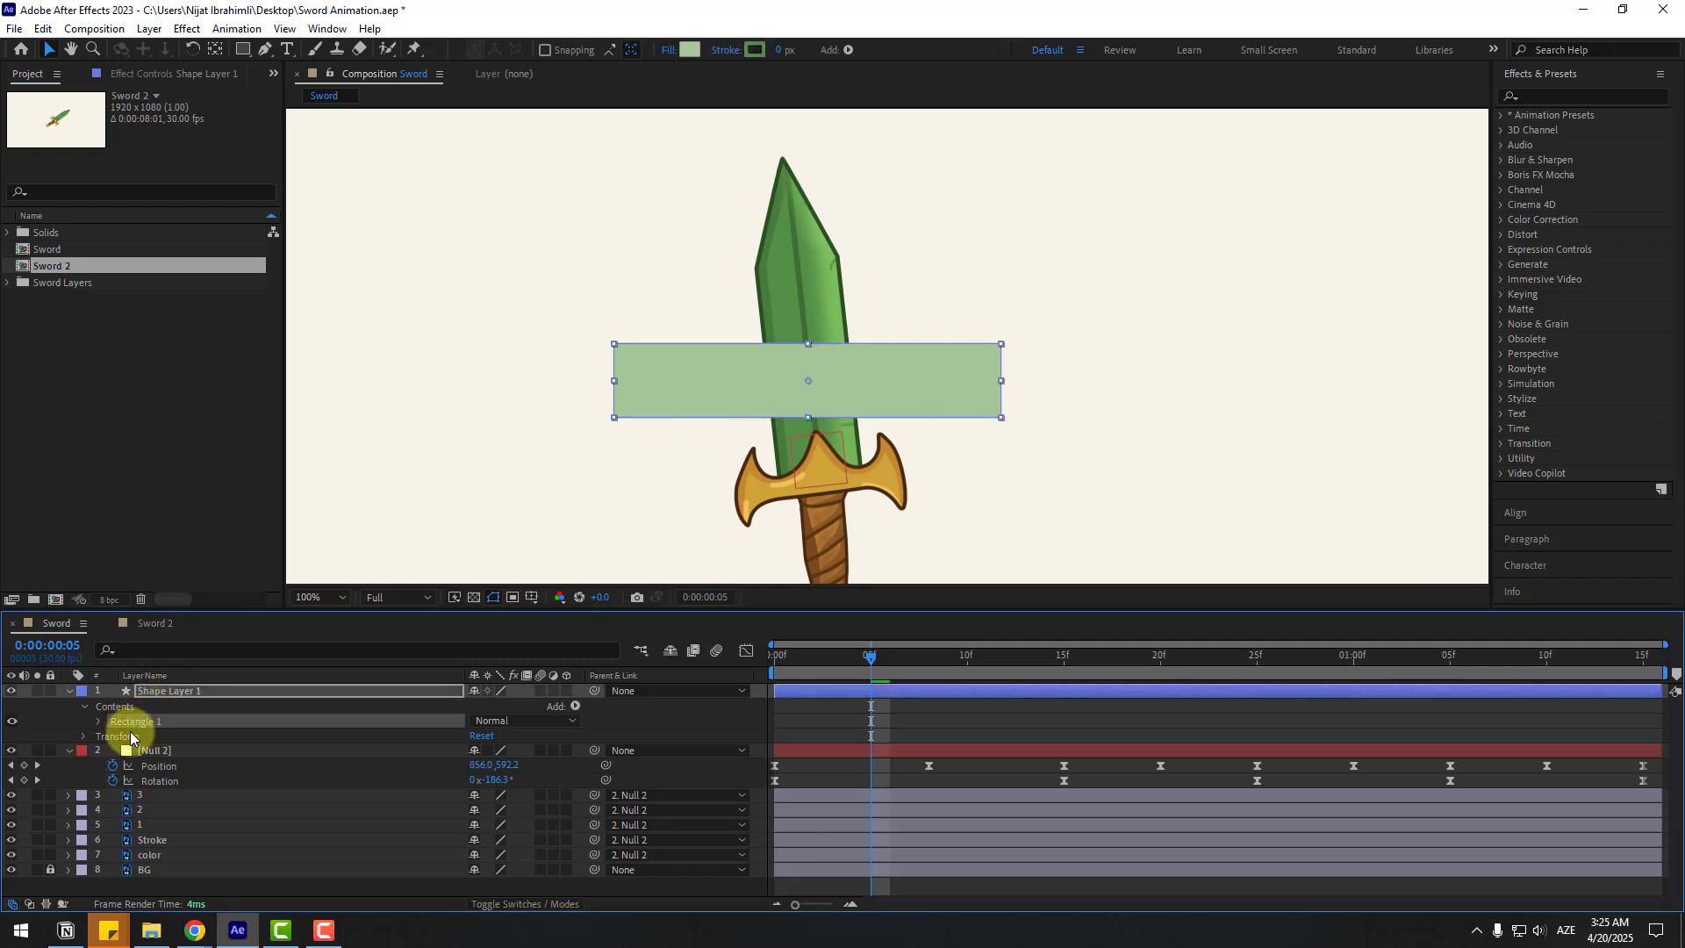
key("ctrl+d")
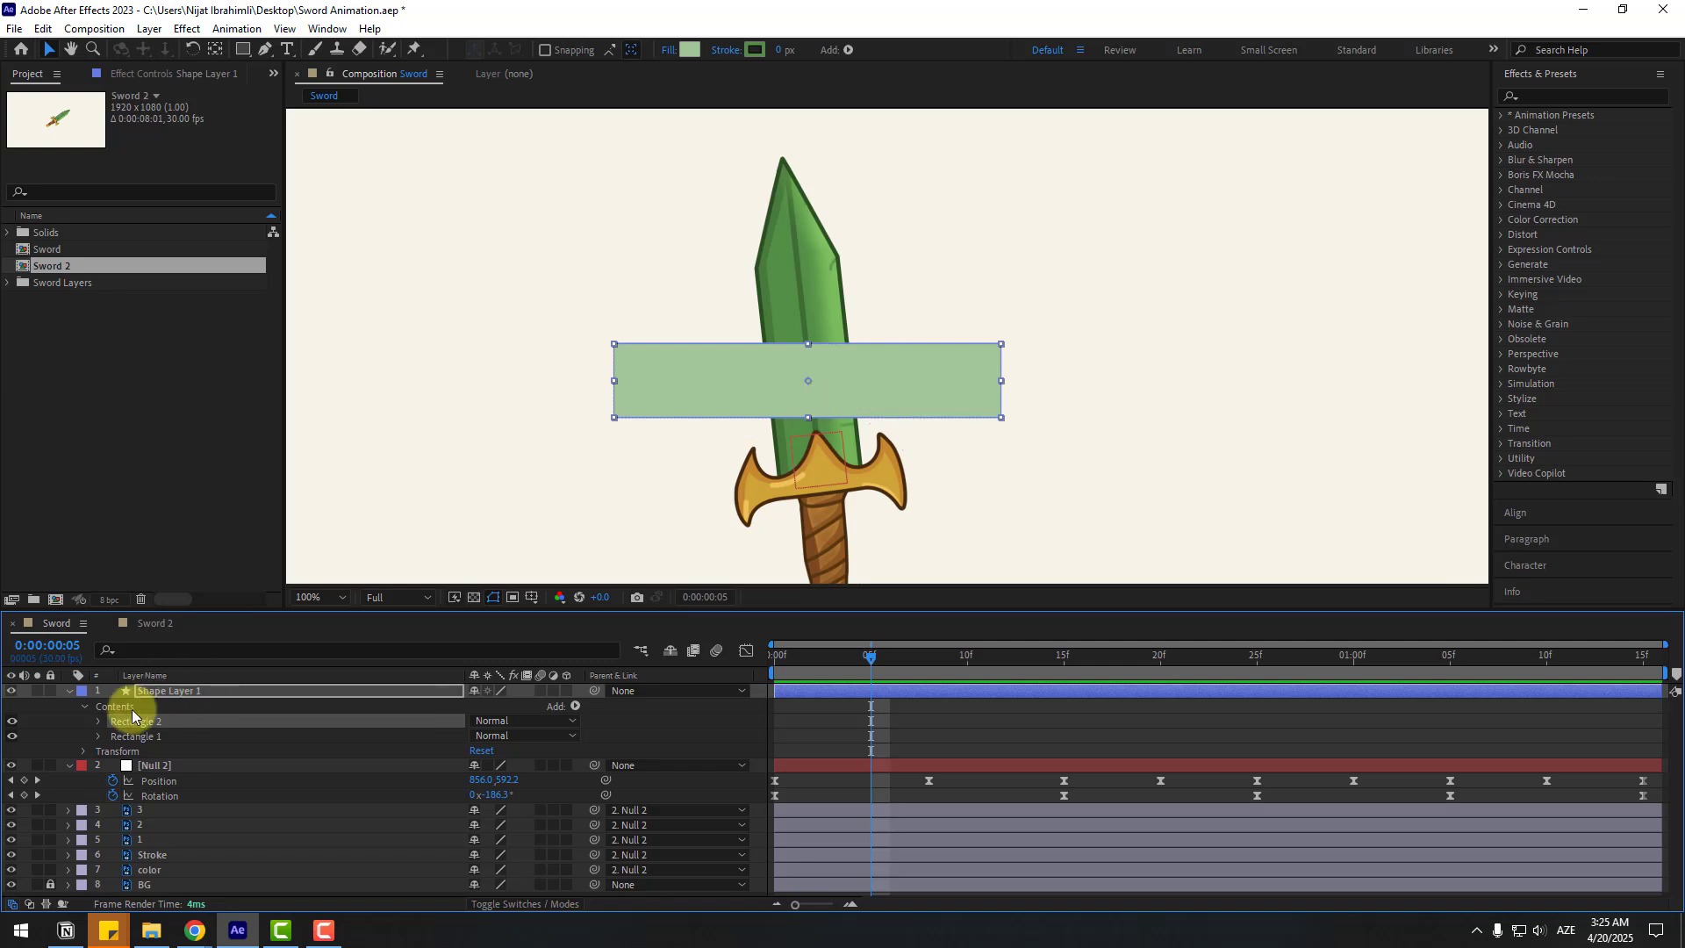
left_click_drag(870, 382, 835, 313)
Rename the shape layer to 'reflection' and collapse its contents.
left_click(203, 691)
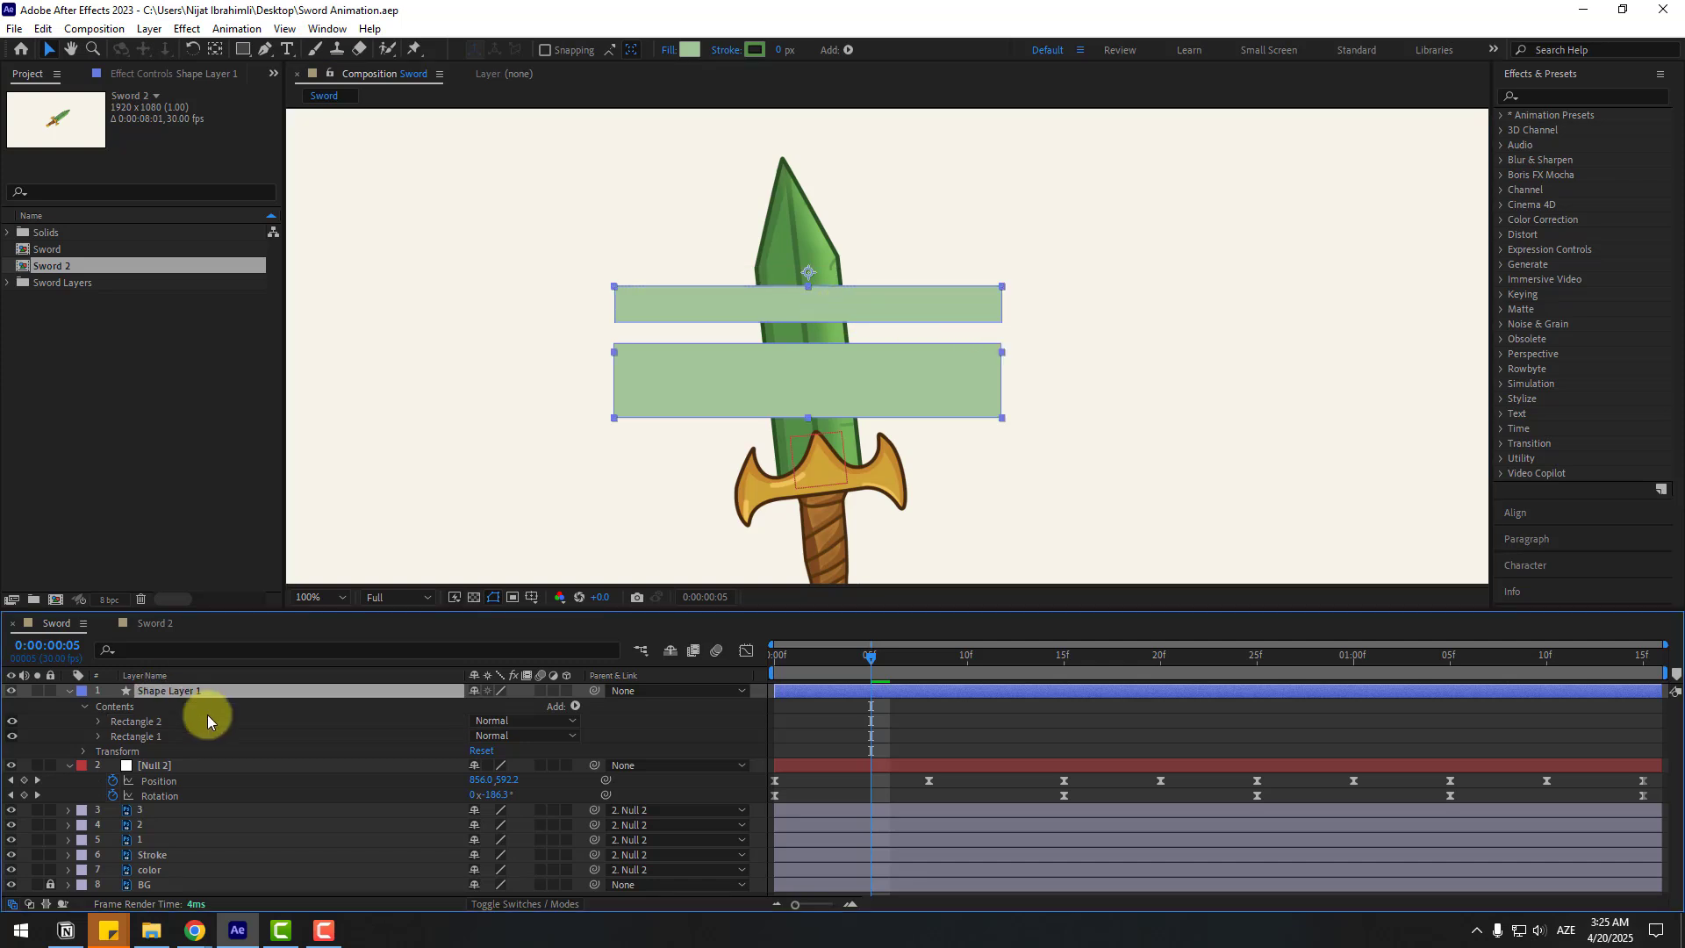
key("Return")
type("refle")
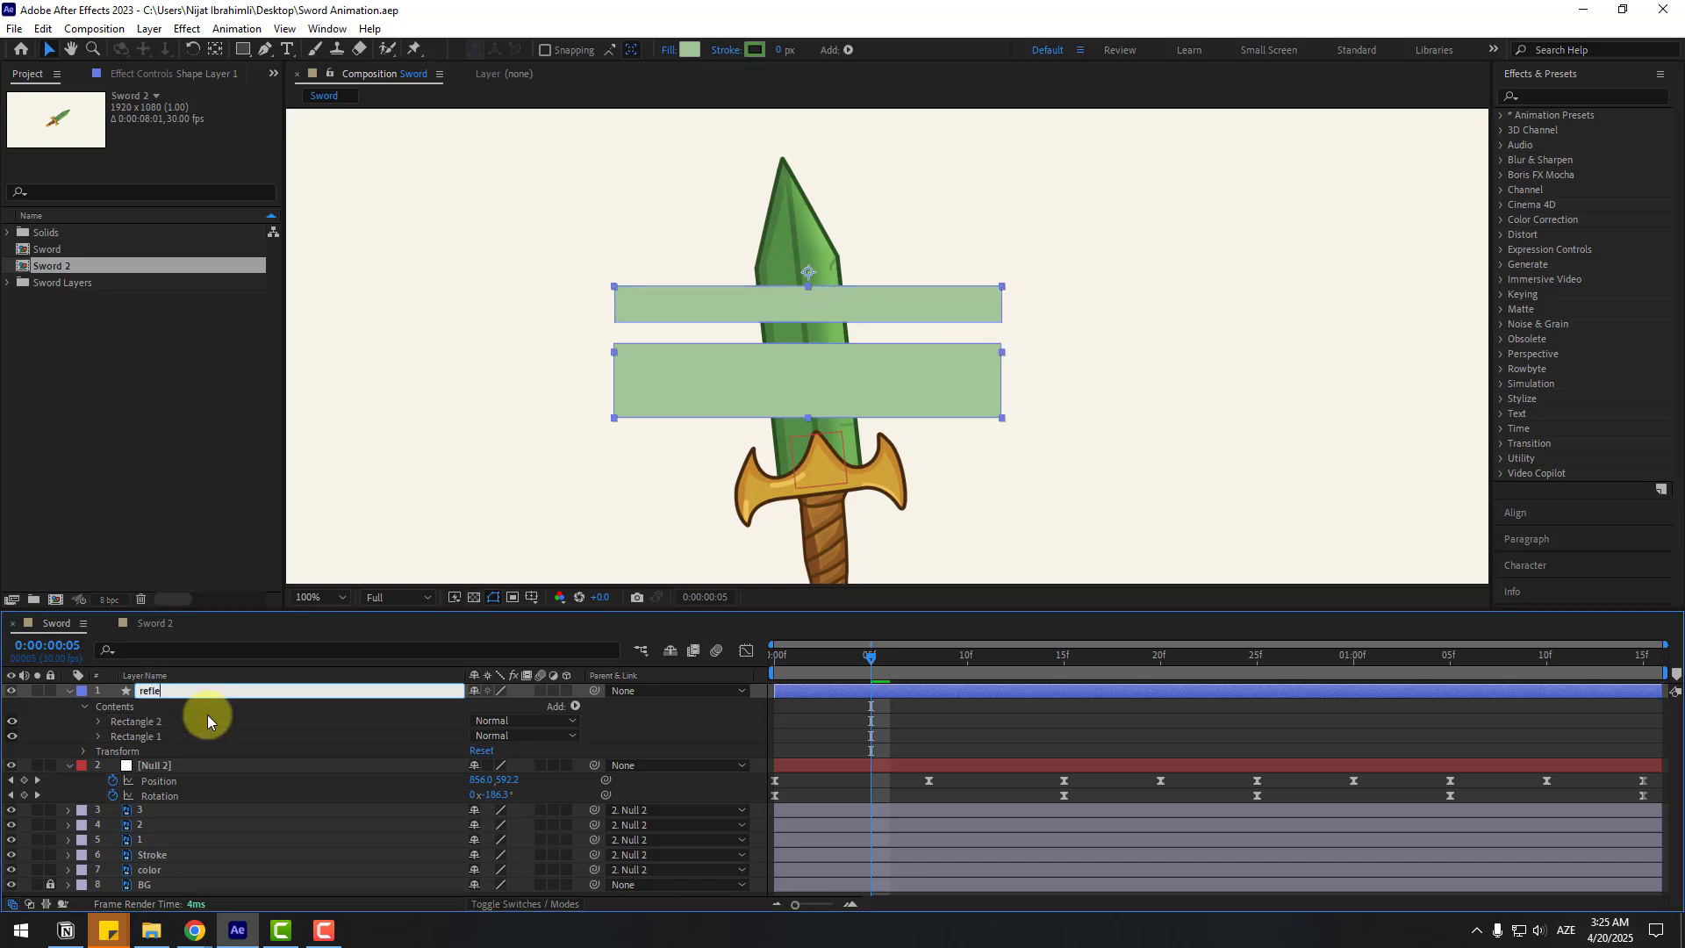
type("ction")
key("Return")
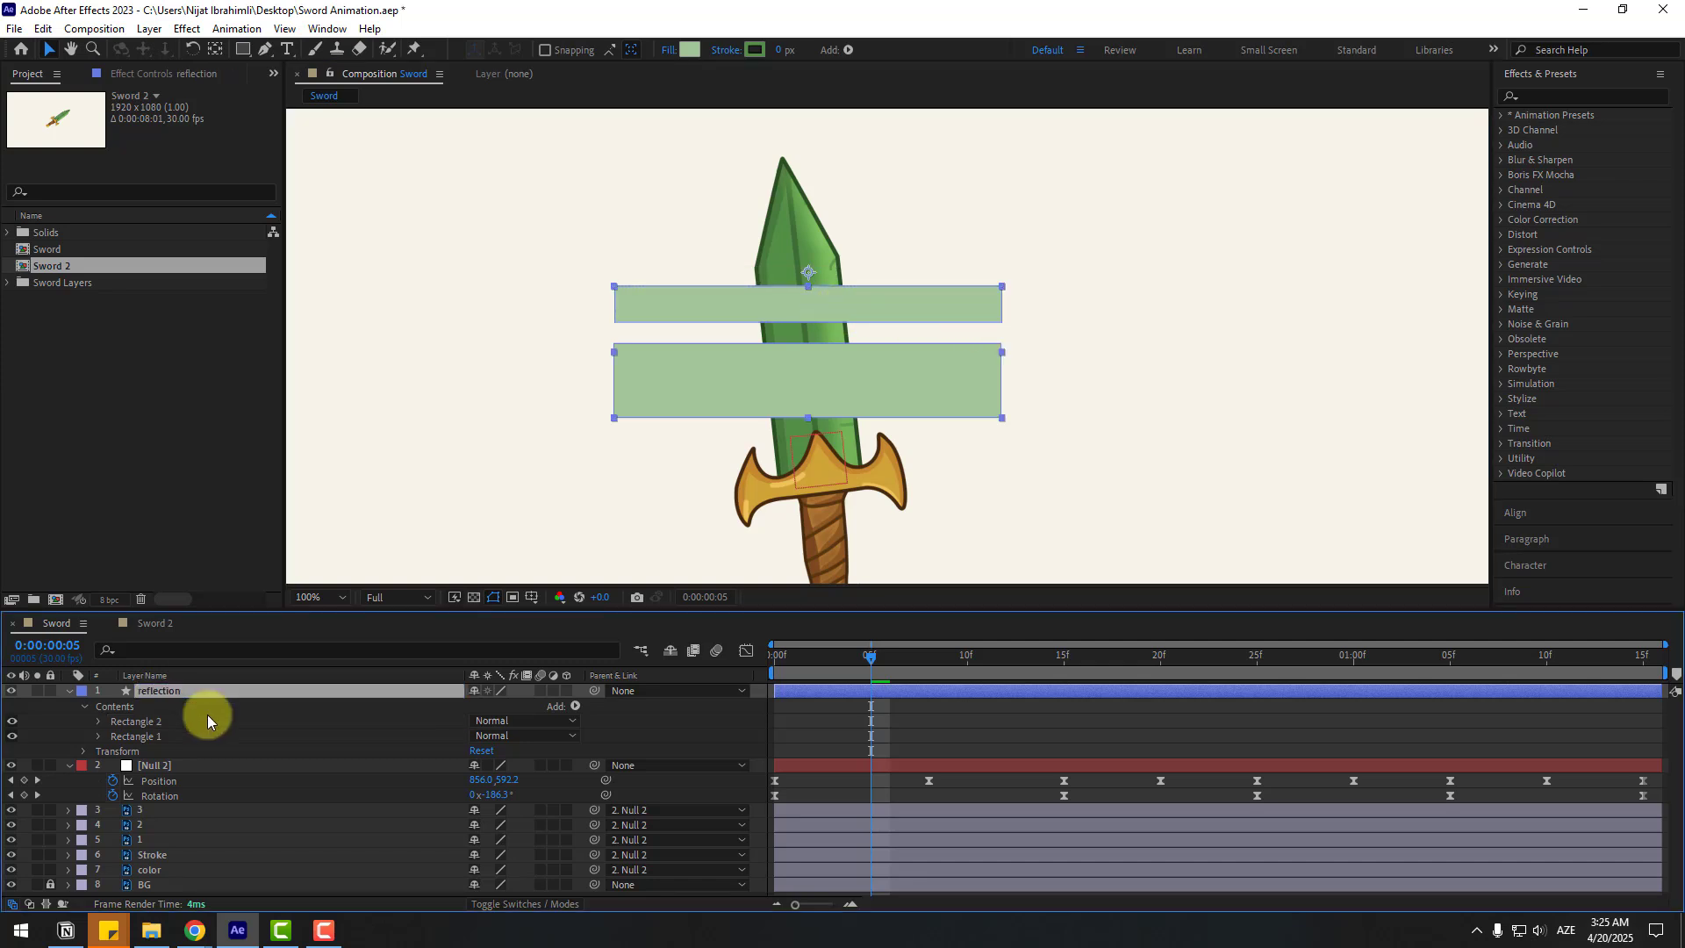
left_click(69, 692)
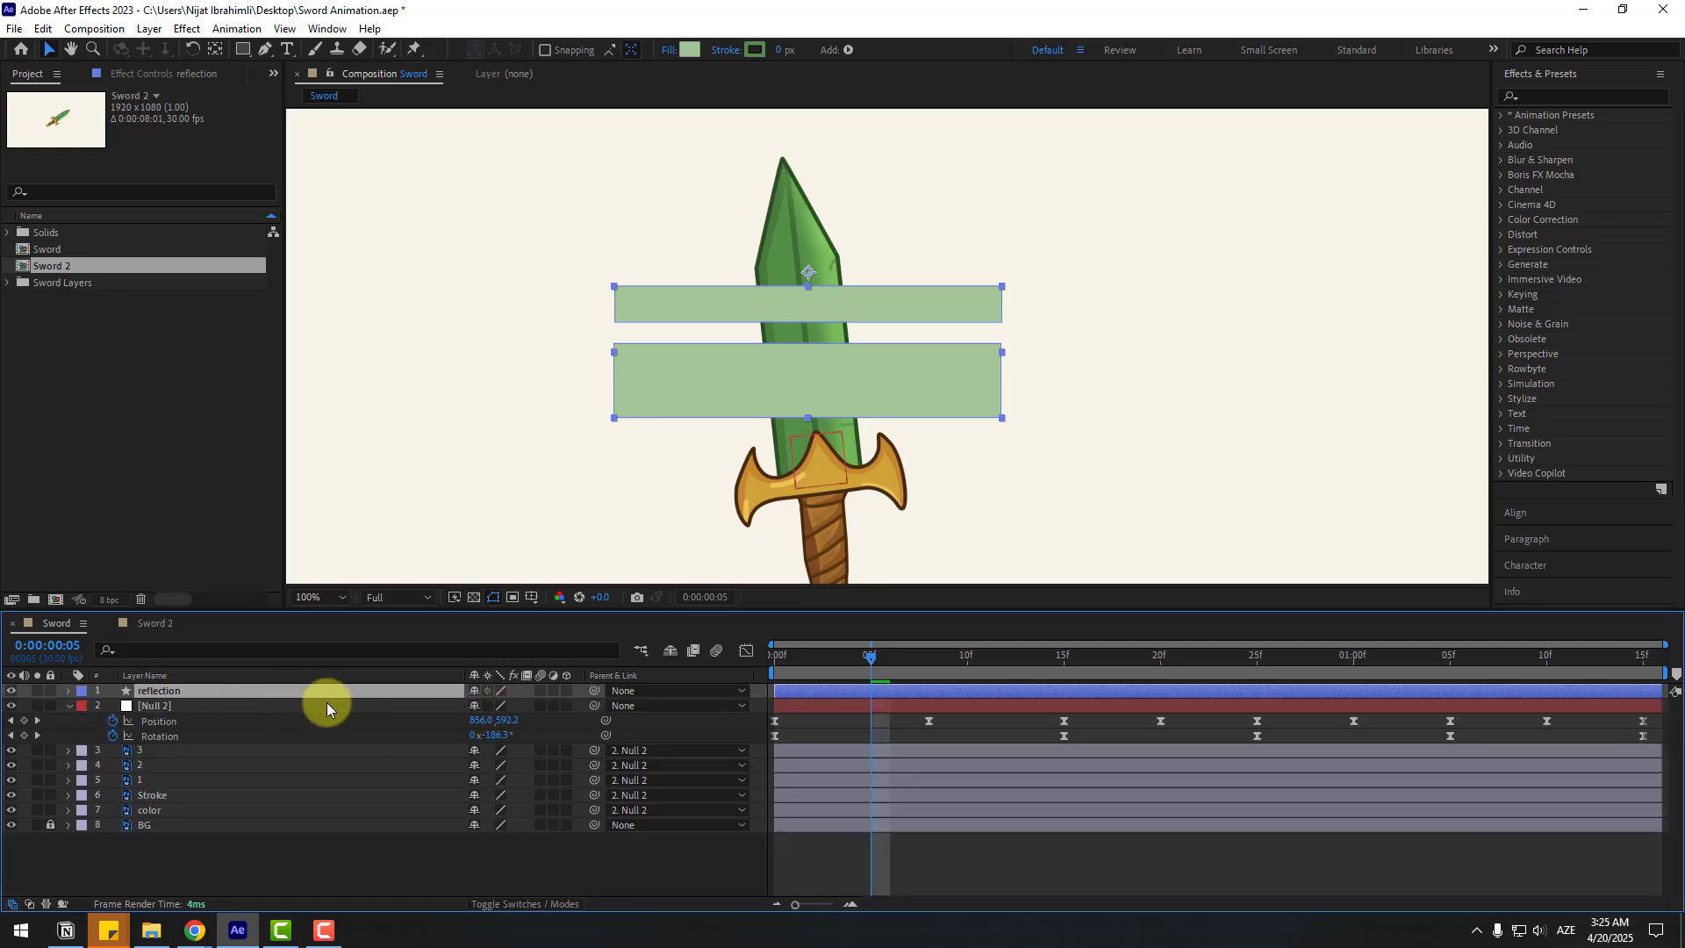
Link the reflection layer's Track Matte to the 'color' layer and make the color layer visible again.
left_click(504, 909)
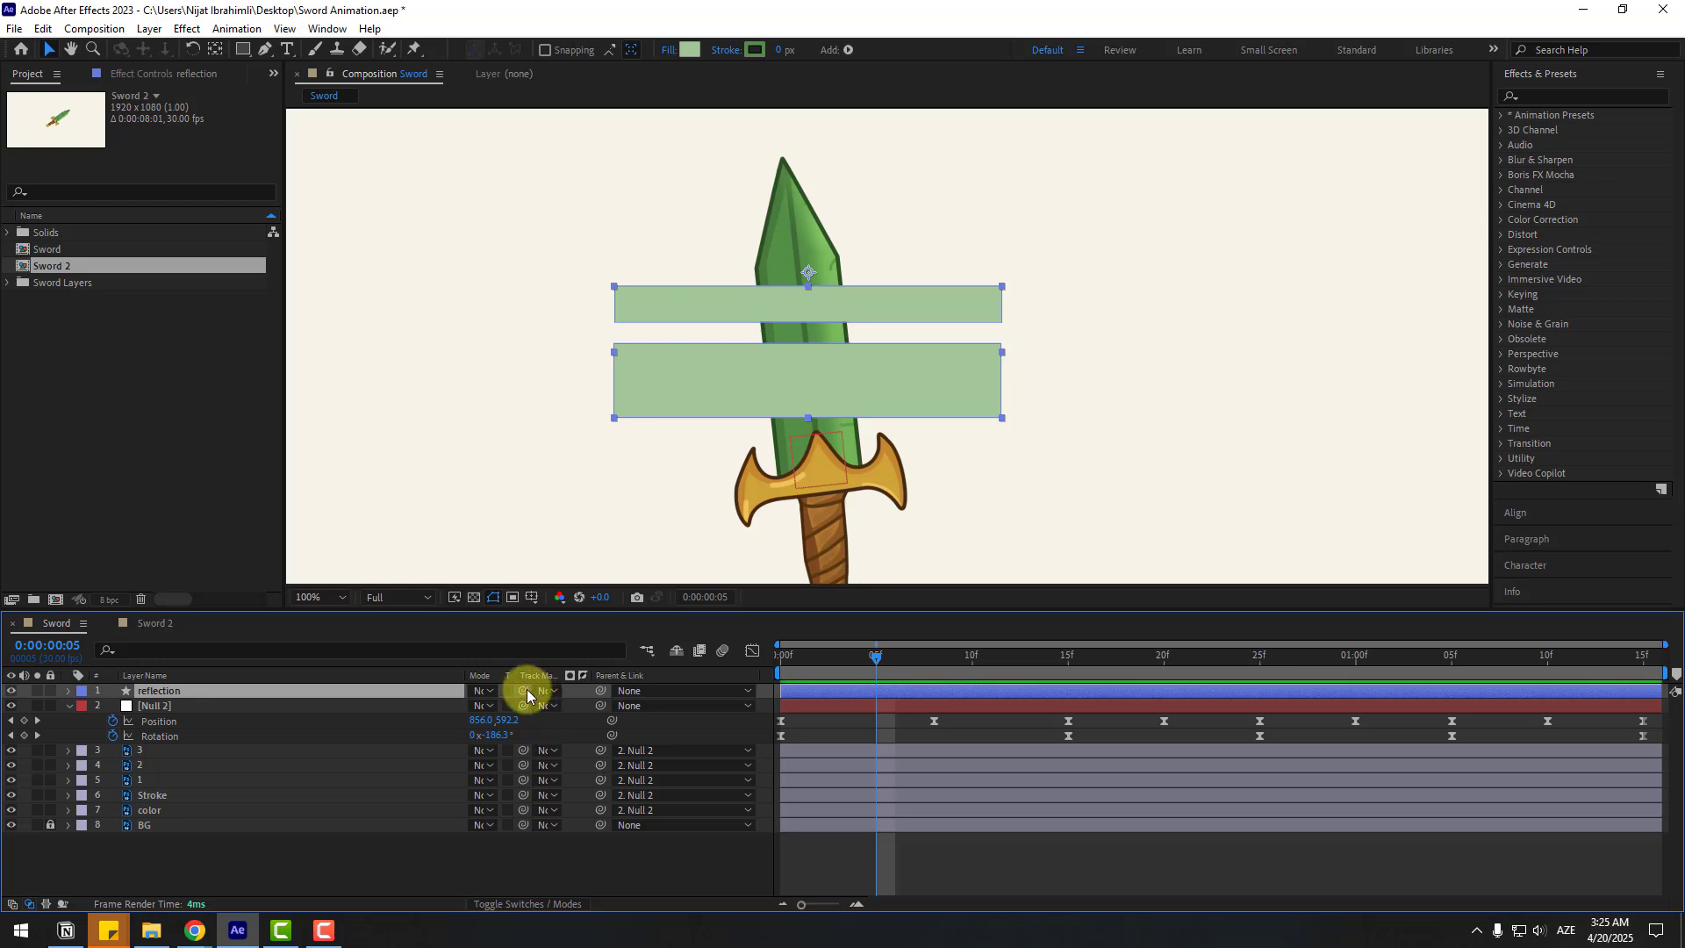
left_click_drag(523, 691, 146, 820)
left_click(158, 855)
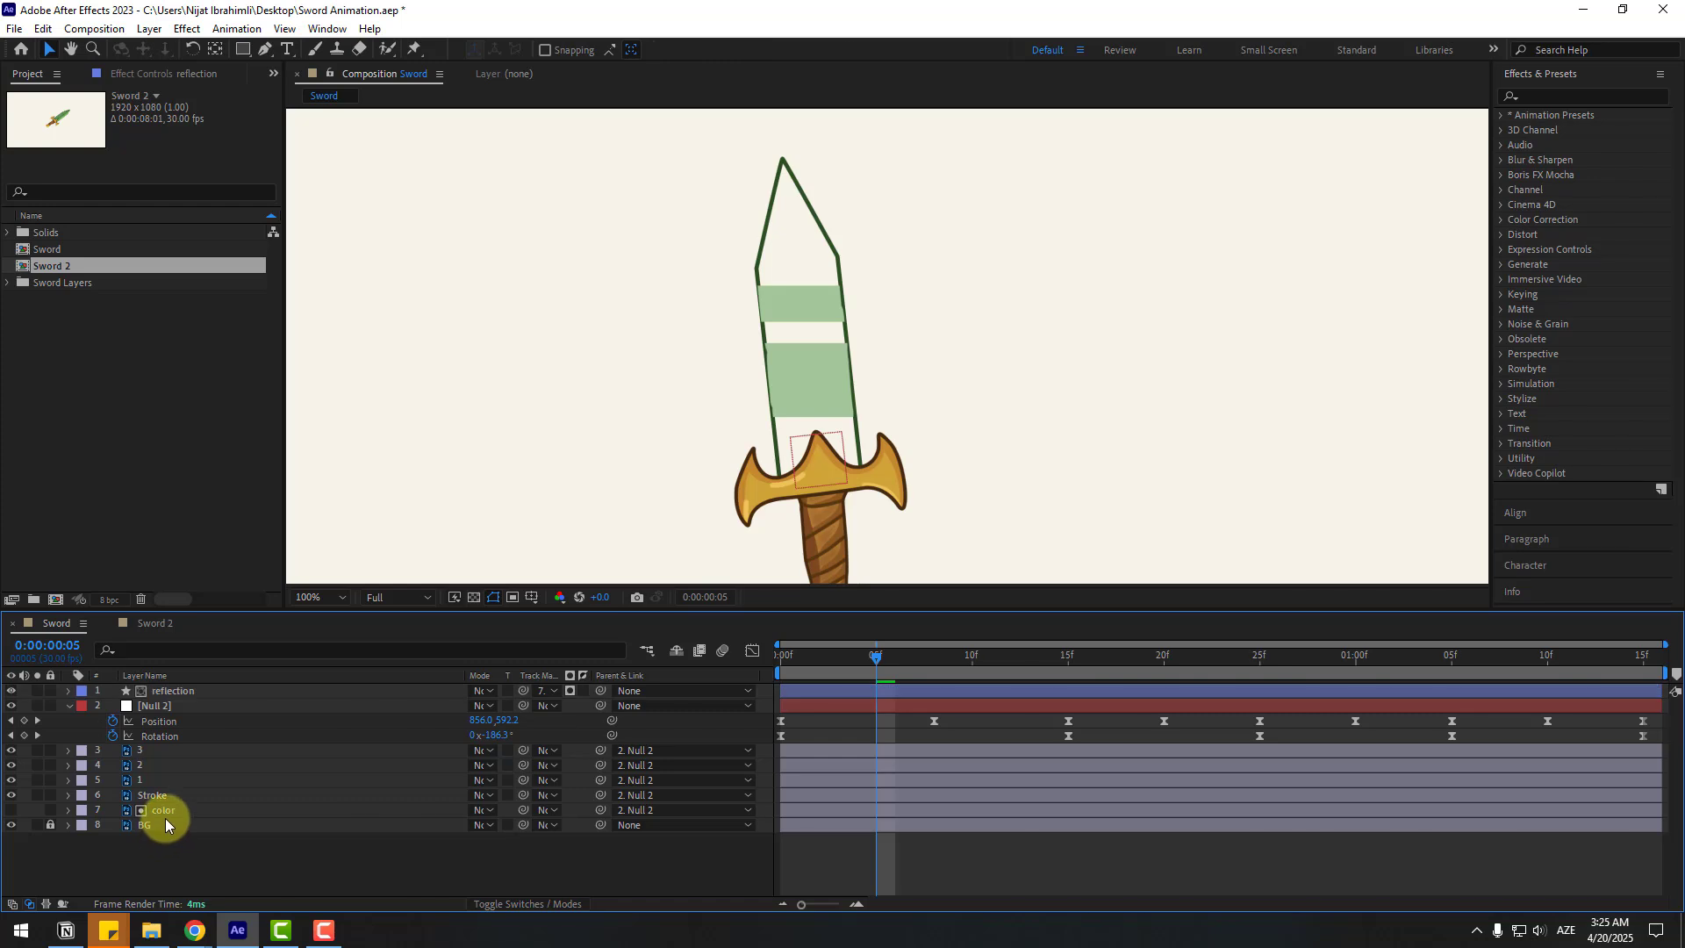
left_click(168, 812)
left_click(11, 810)
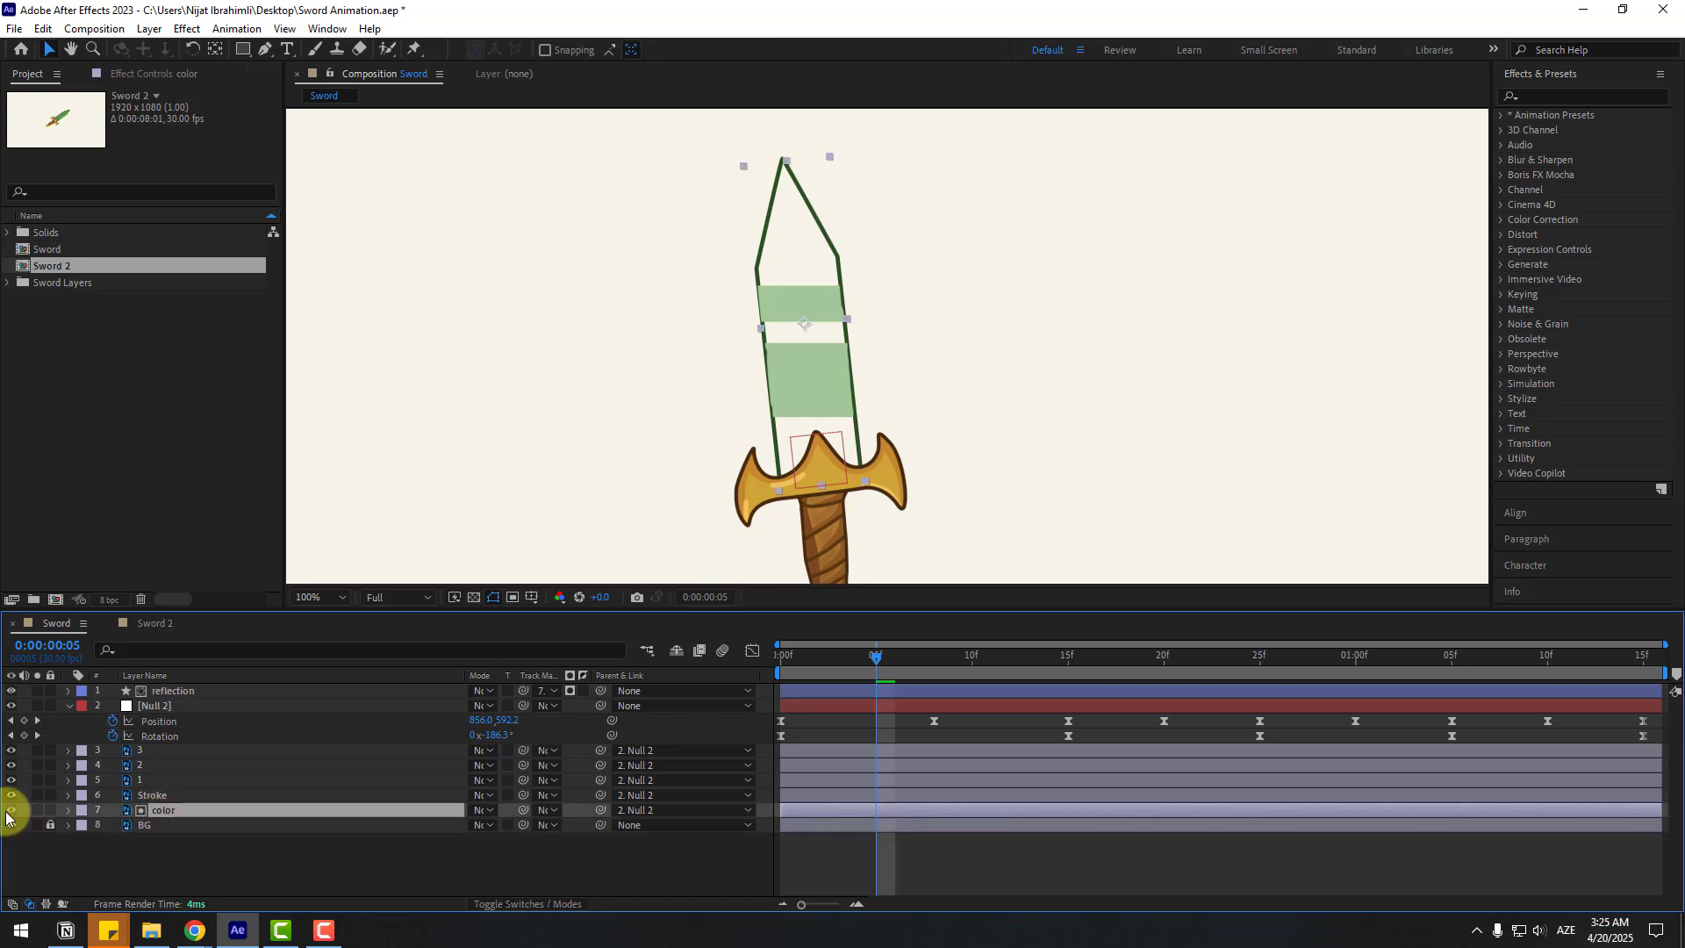
Lower the reflection layer's Opacity to 34%.
left_click(248, 869)
left_click(186, 692)
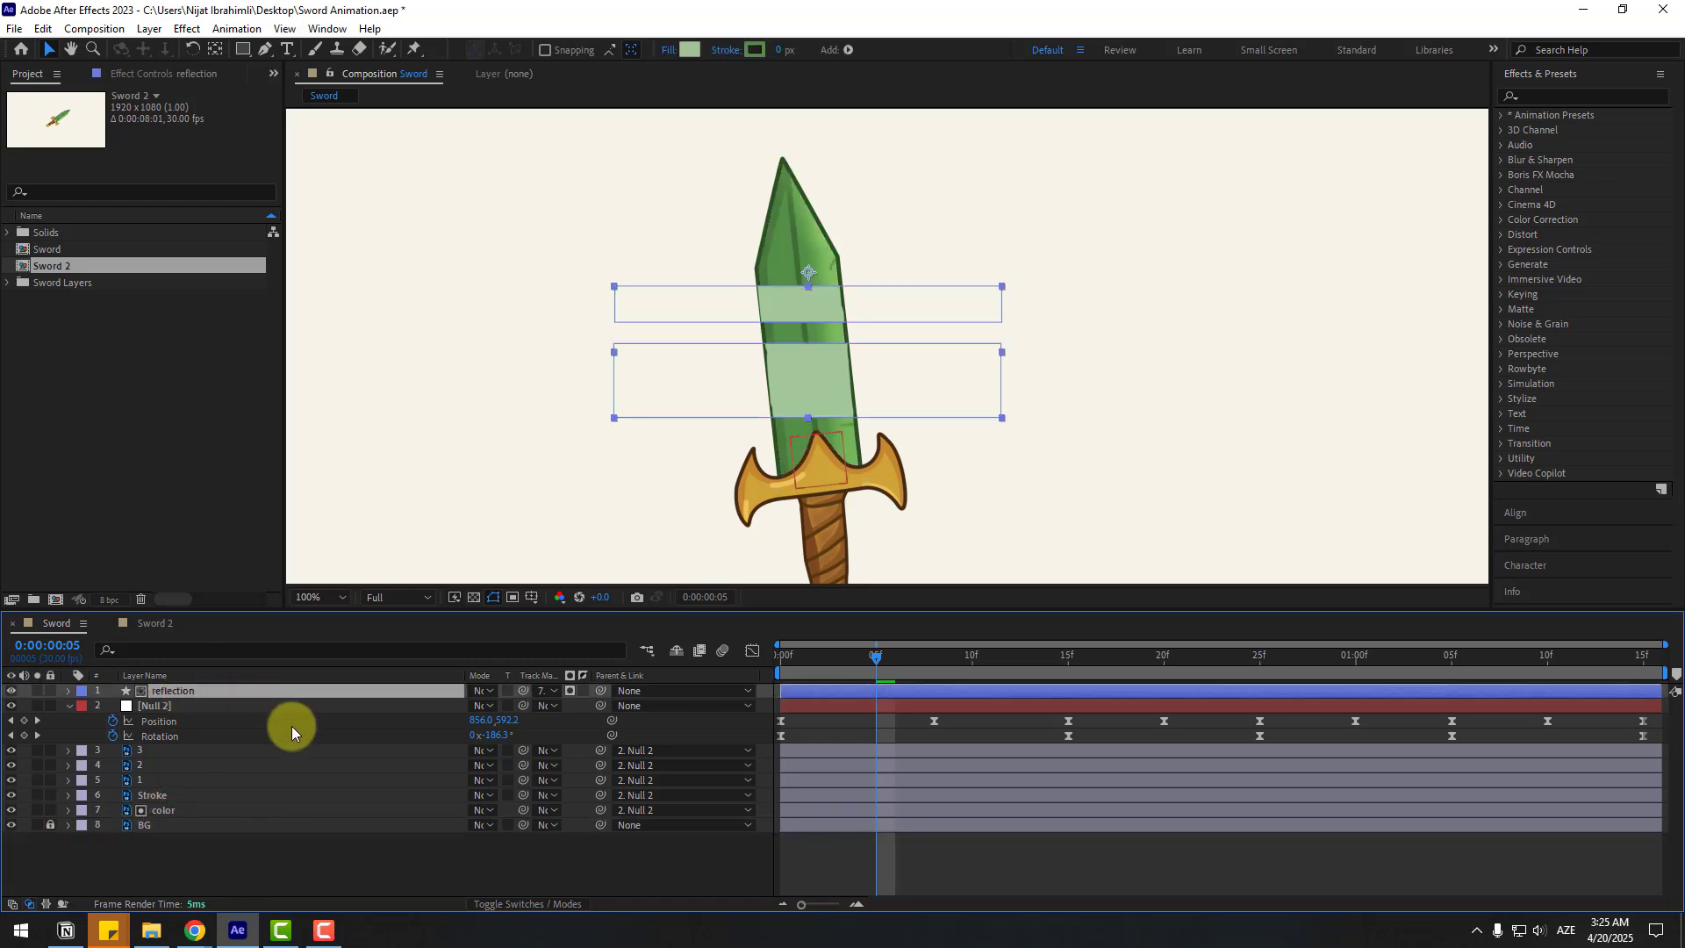
key("t")
left_click_drag(482, 707, 418, 704)
left_click(514, 869)
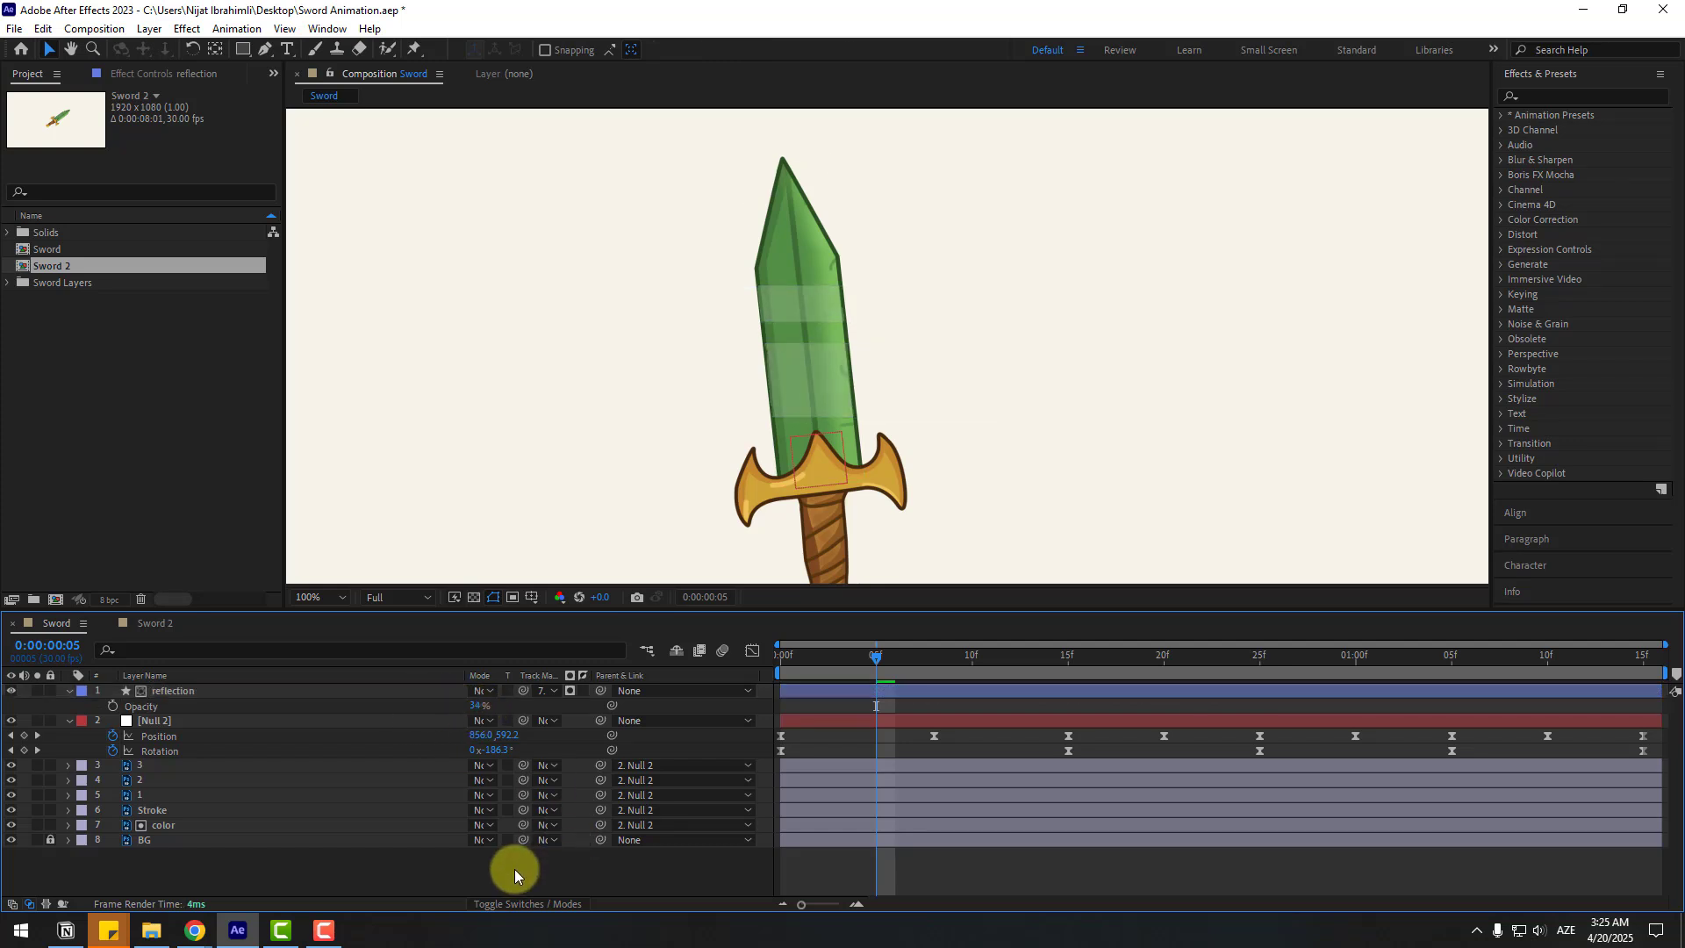
Parent the reflection layer to Null 2 and preview the swing.
left_click(174, 693)
left_click_drag(602, 693, 150, 718)
key("space")
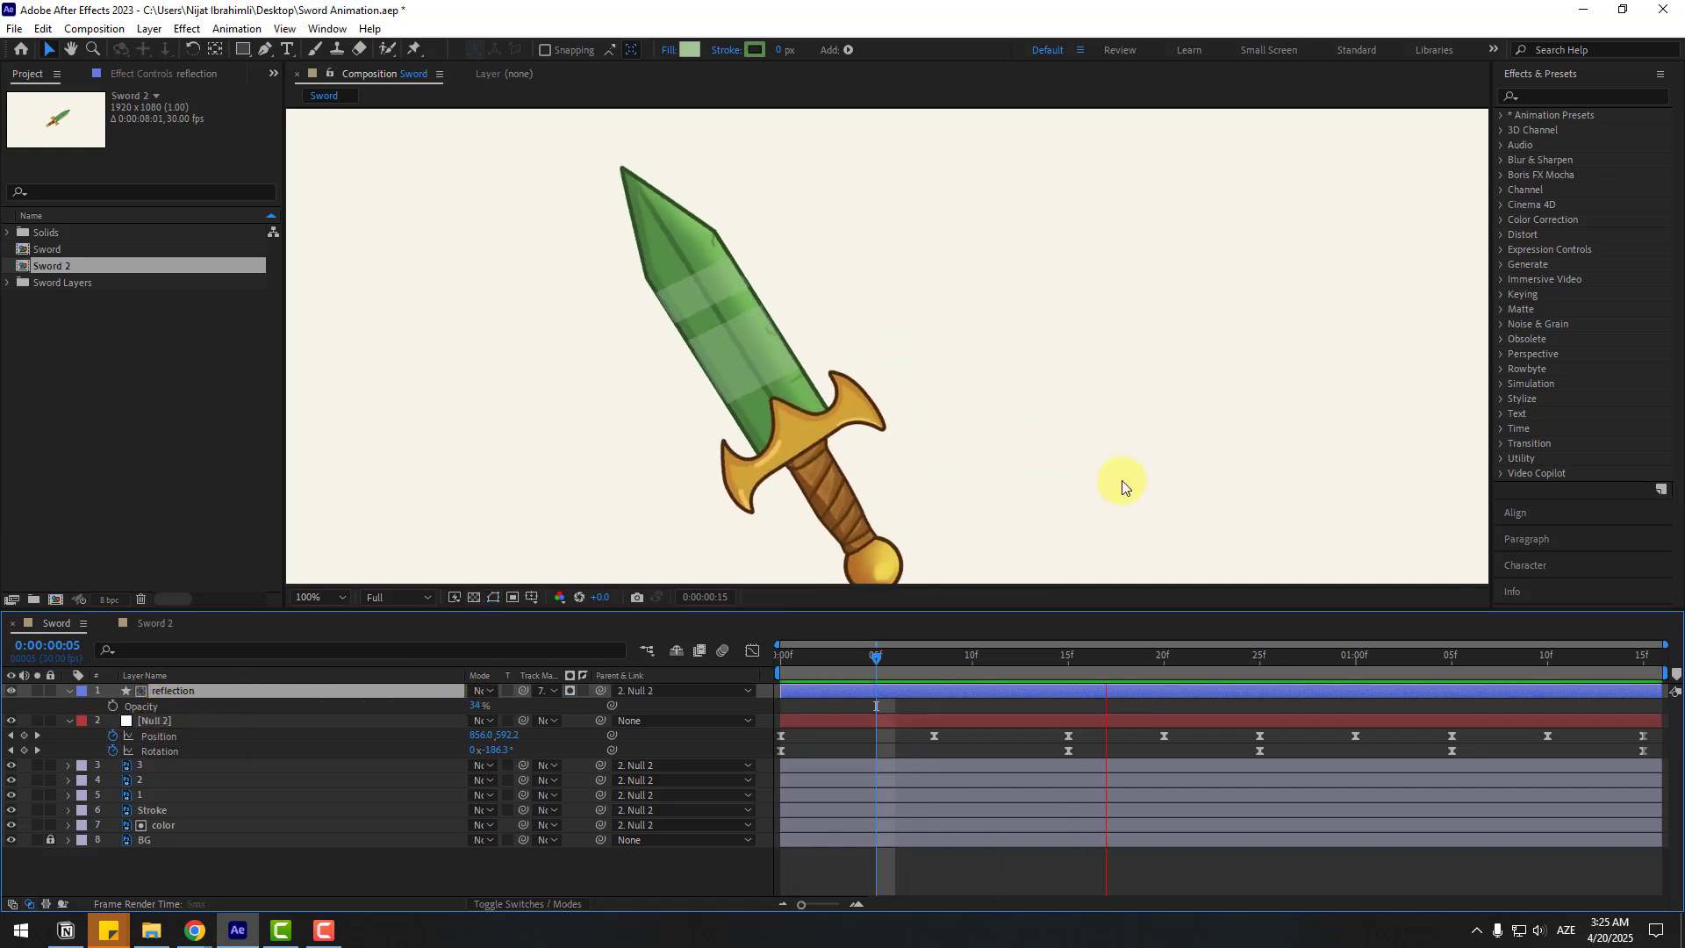
left_click_drag(902, 658, 771, 671)
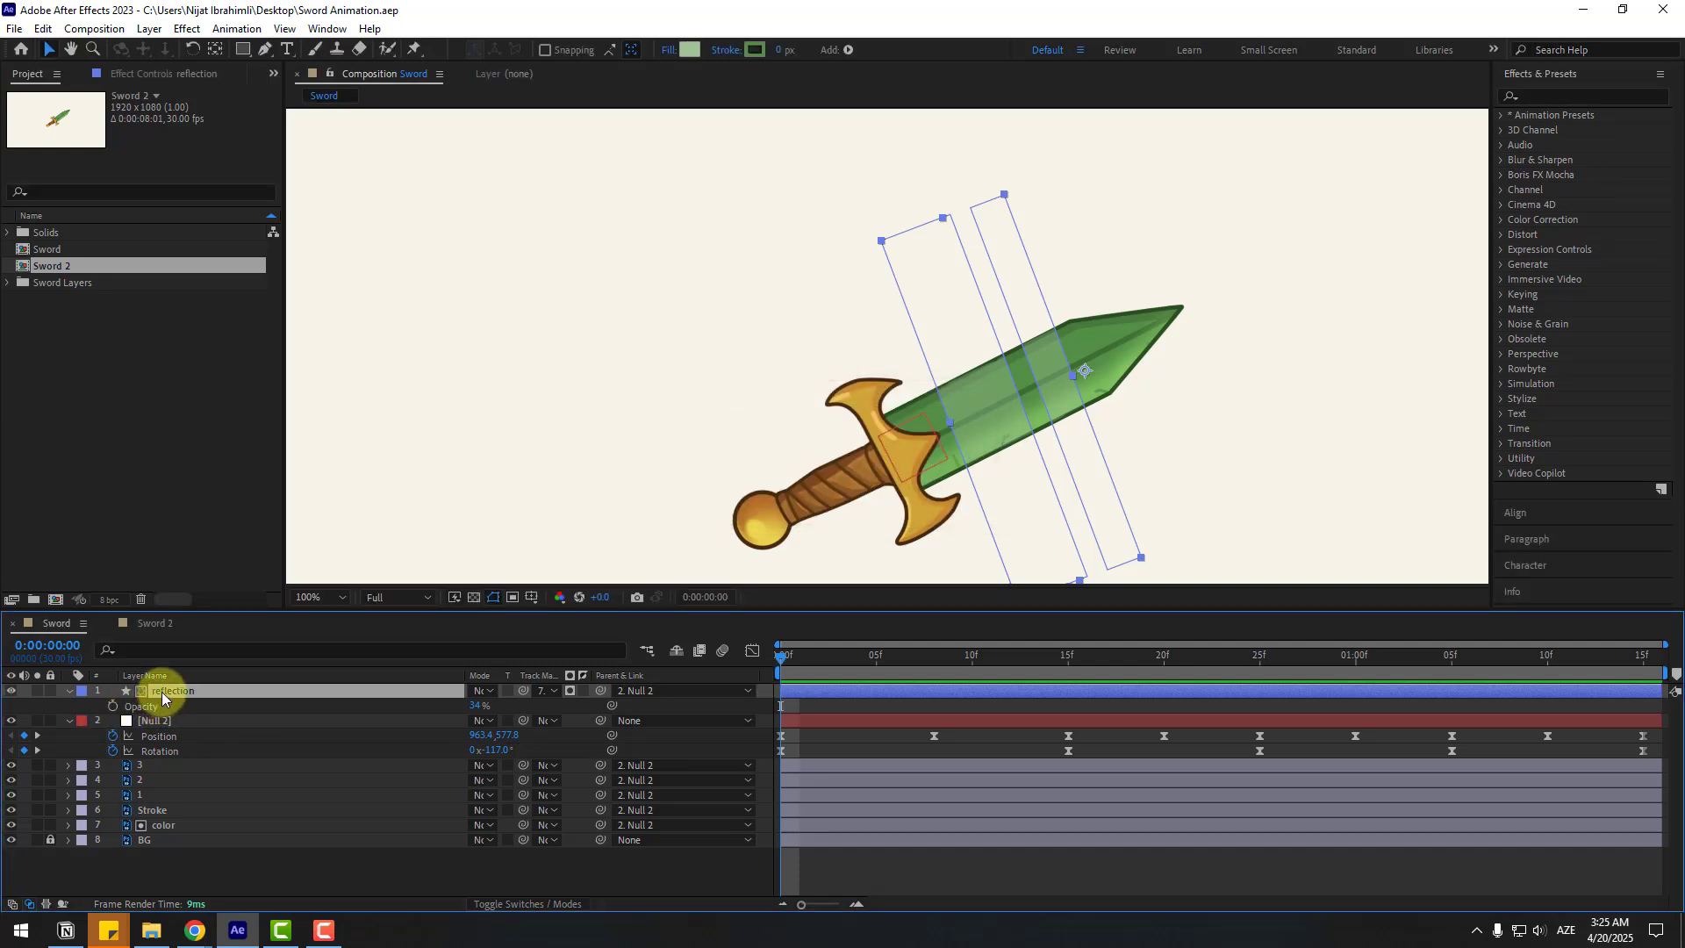
Keyframe the reflection's Position at 0f, 15f and 25f, sliding the bars across the blade.
key("p")
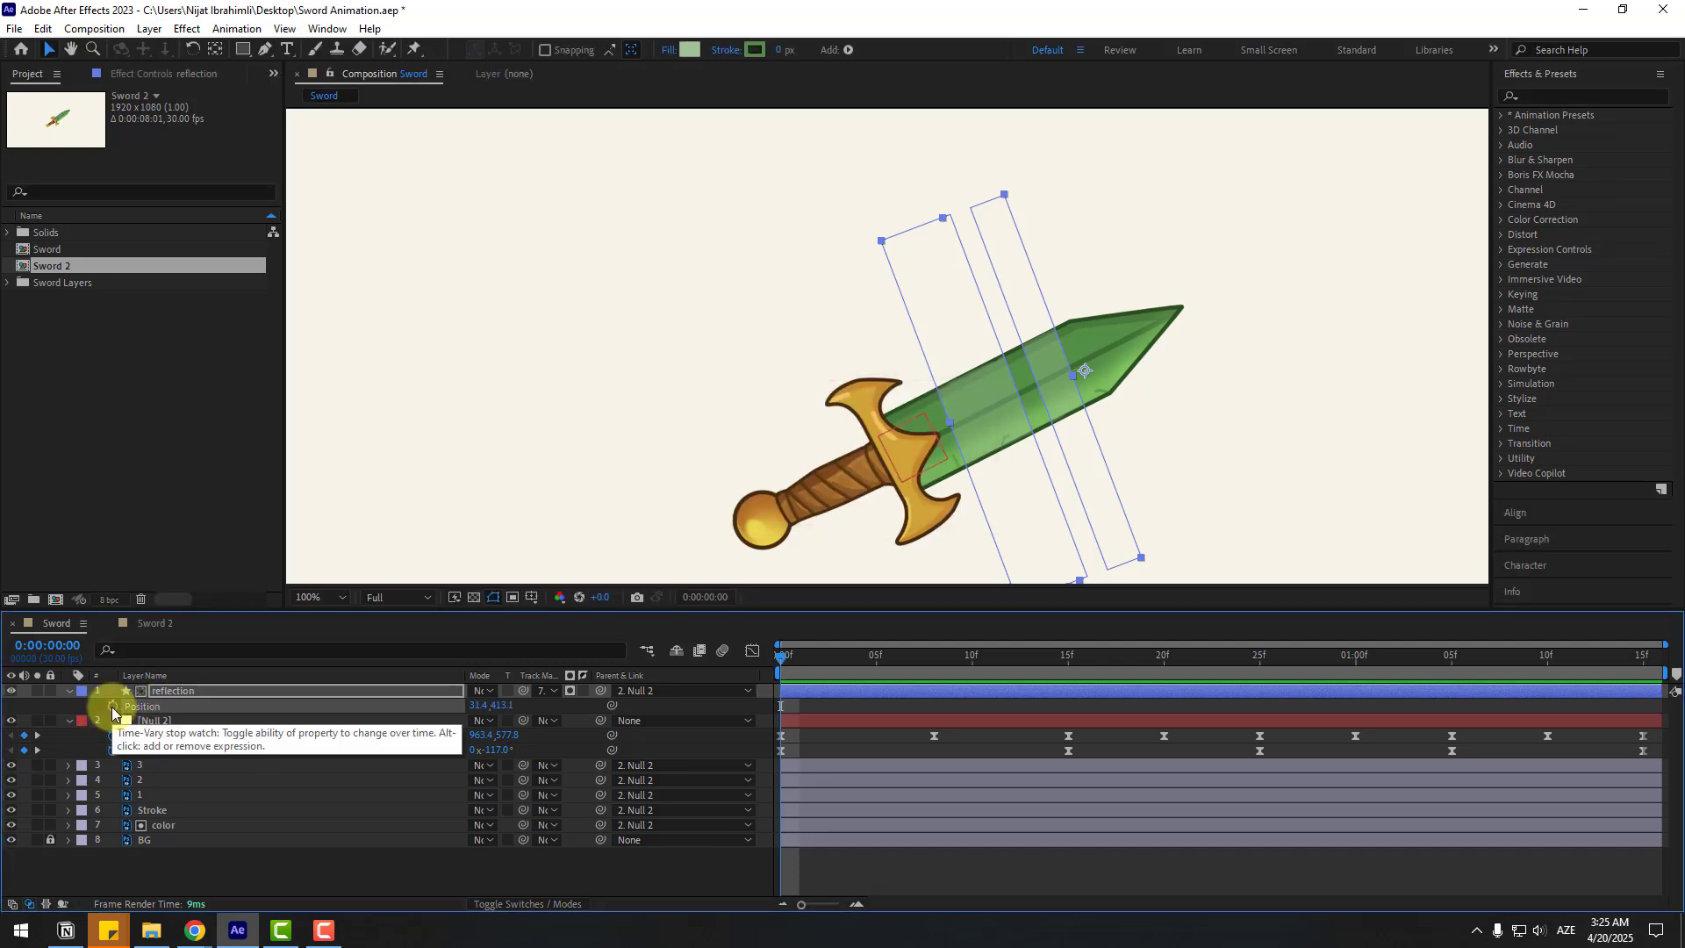
left_click(112, 705)
left_click_drag(995, 419, 967, 330)
left_click_drag(765, 672, 1064, 645)
left_click_drag(921, 310, 974, 459)
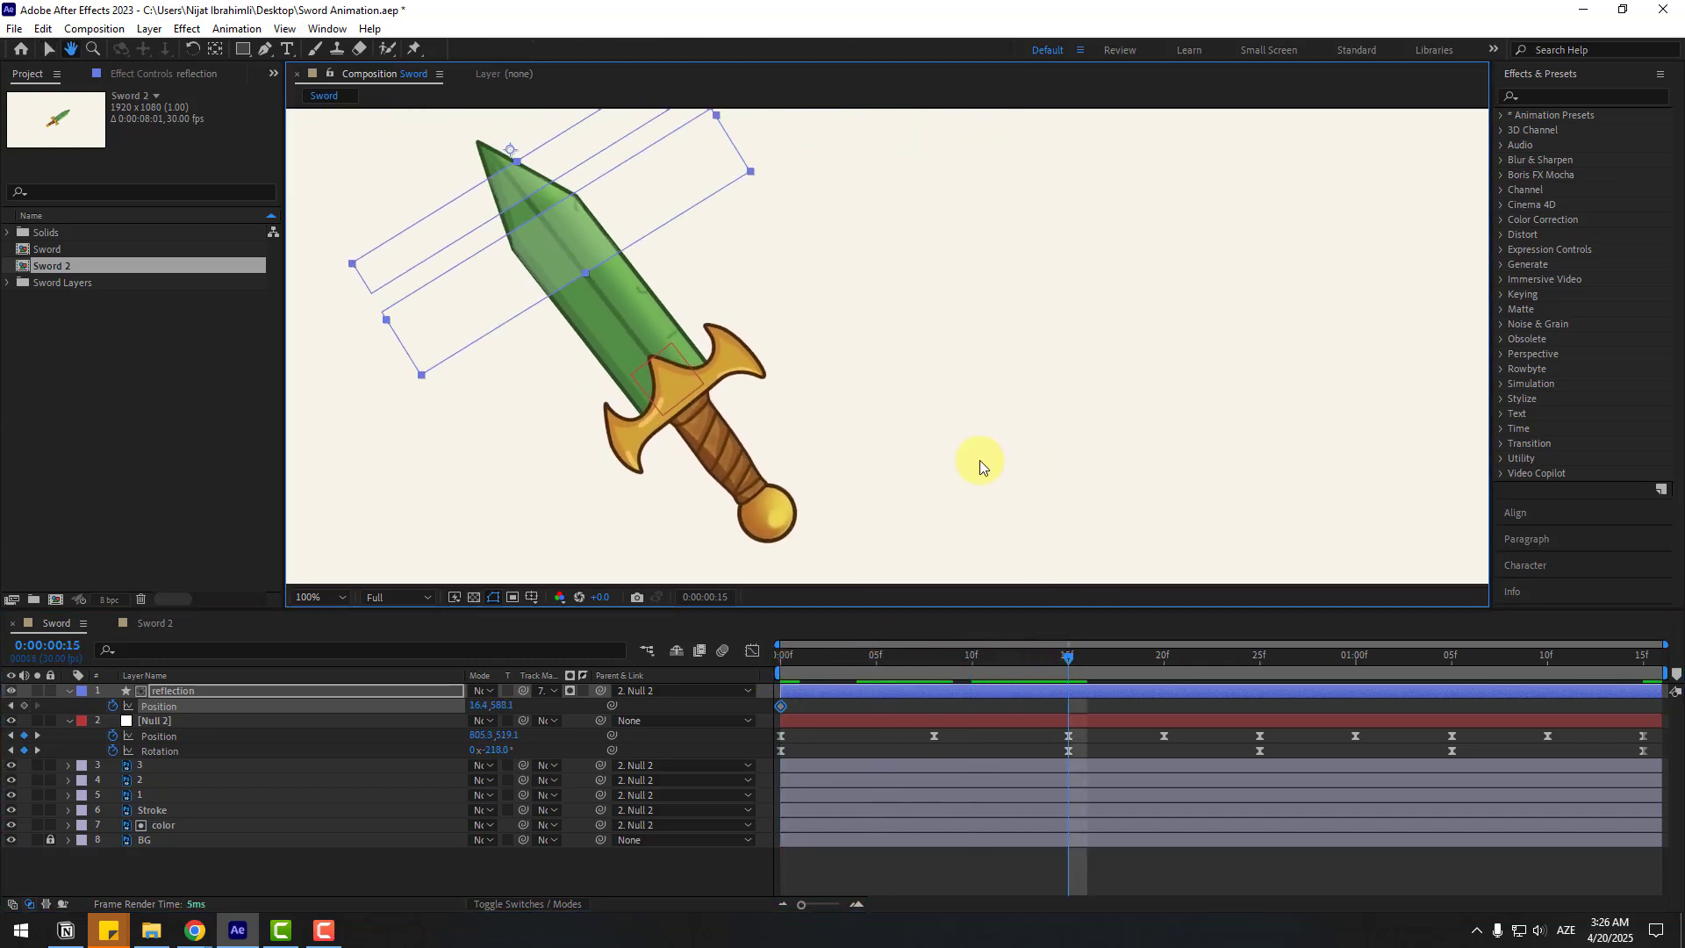
left_click_drag(462, 293, 542, 408)
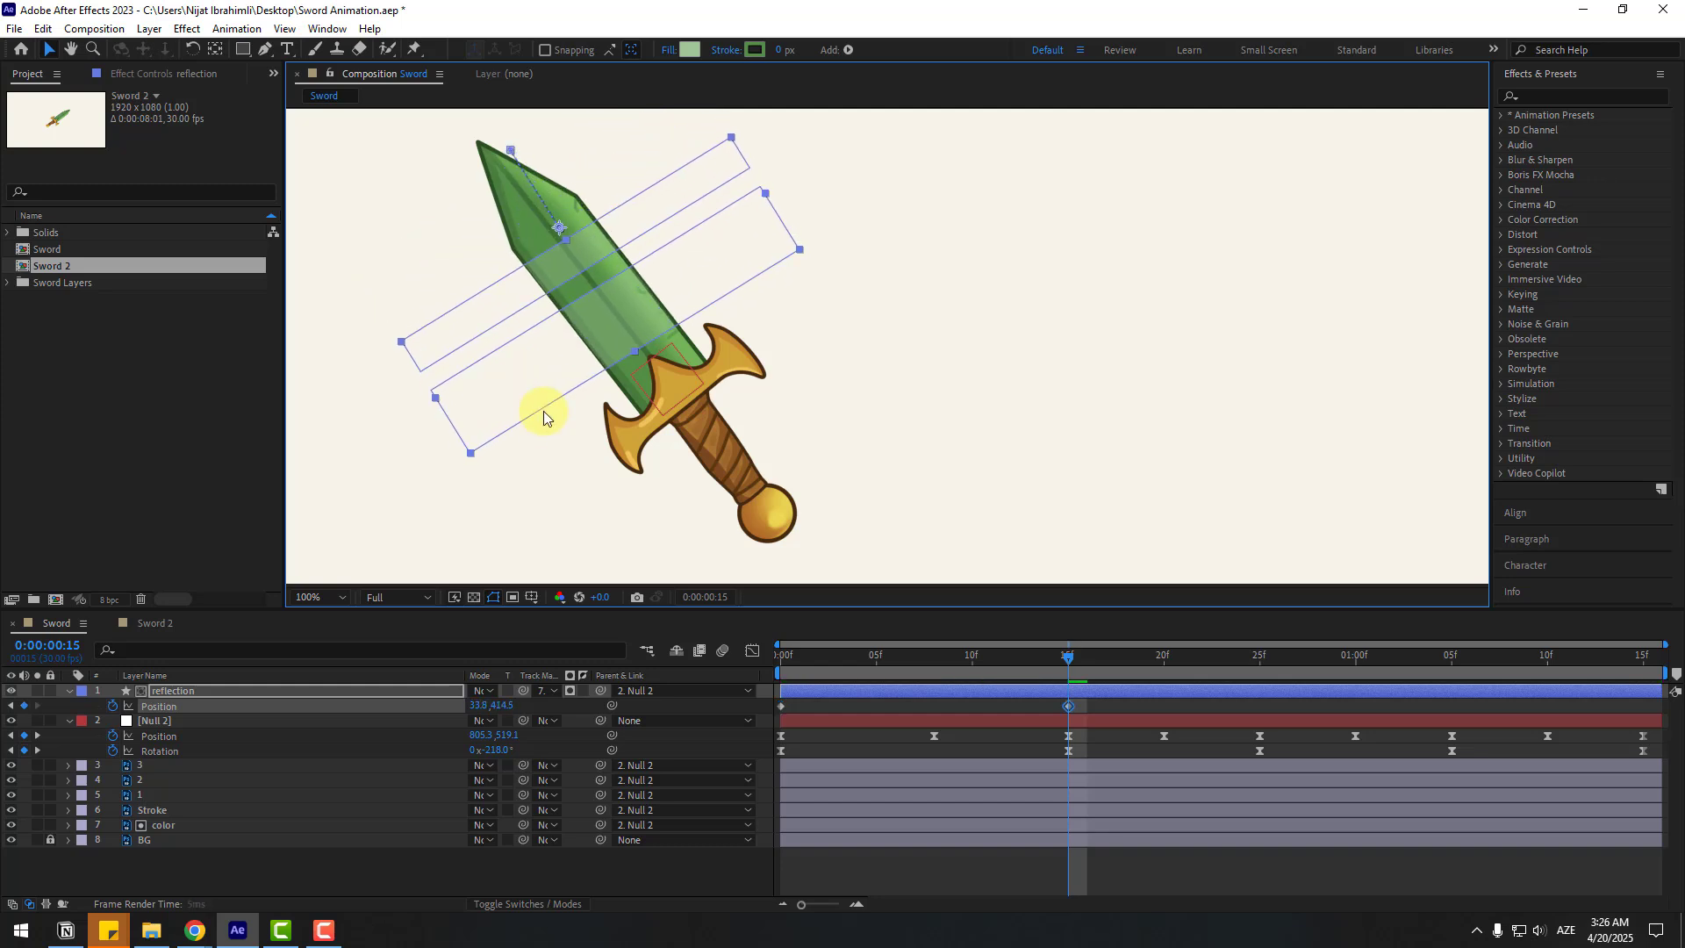
left_click(1162, 664)
left_click_drag(1161, 661, 1256, 669)
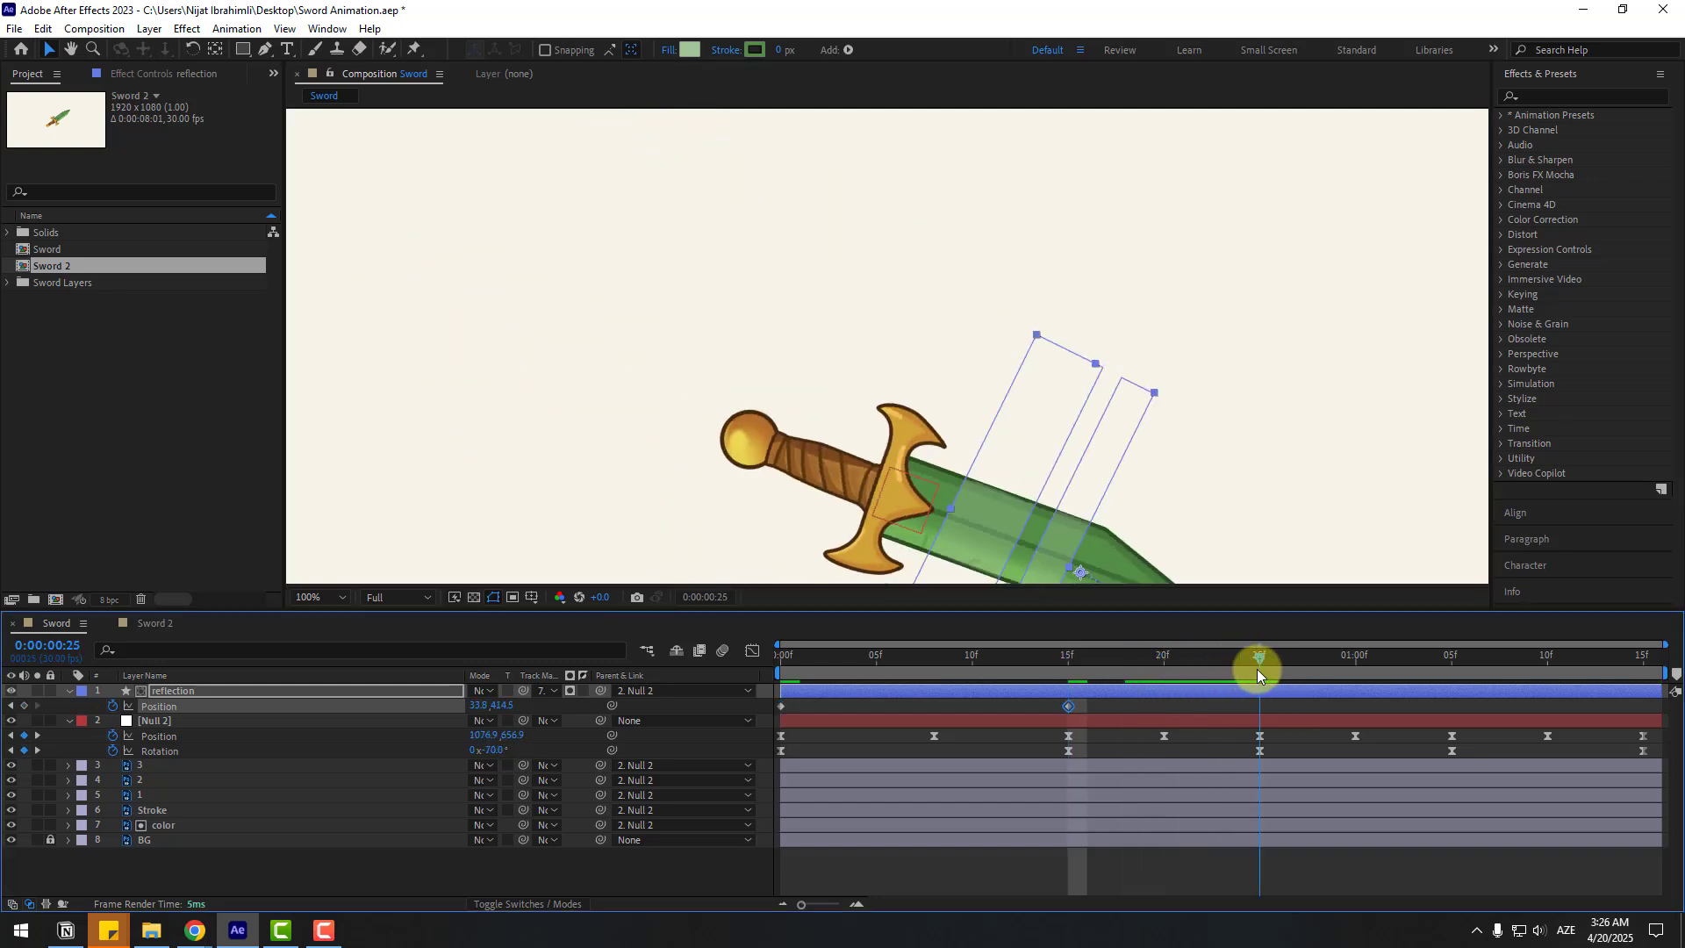
mouse_move(874, 436)
left_mouse_down()
mouse_move(842, 444)
mouse_move(878, 453)
left_mouse_up()
left_click_drag(1270, 711, 762, 712)
Apply Easy Ease to the three reflection Position keyframes and scrub to check.
right_click(781, 707)
mouse_move(989, 691)
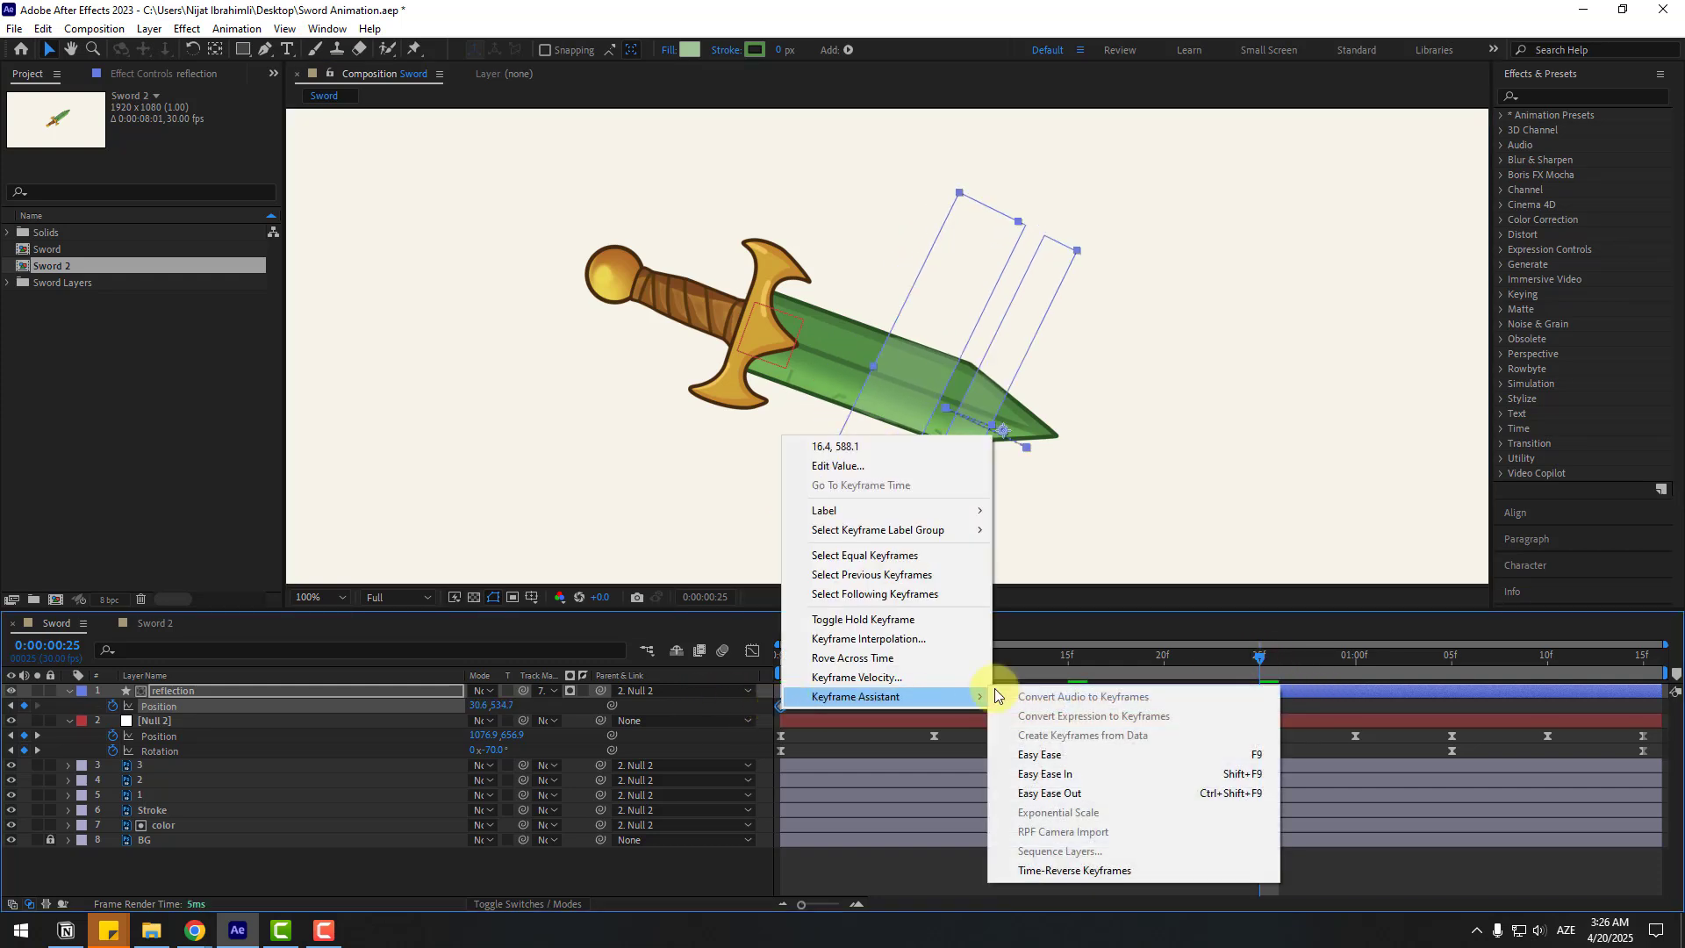
left_click(1018, 752)
left_click_drag(1334, 661, 1445, 661)
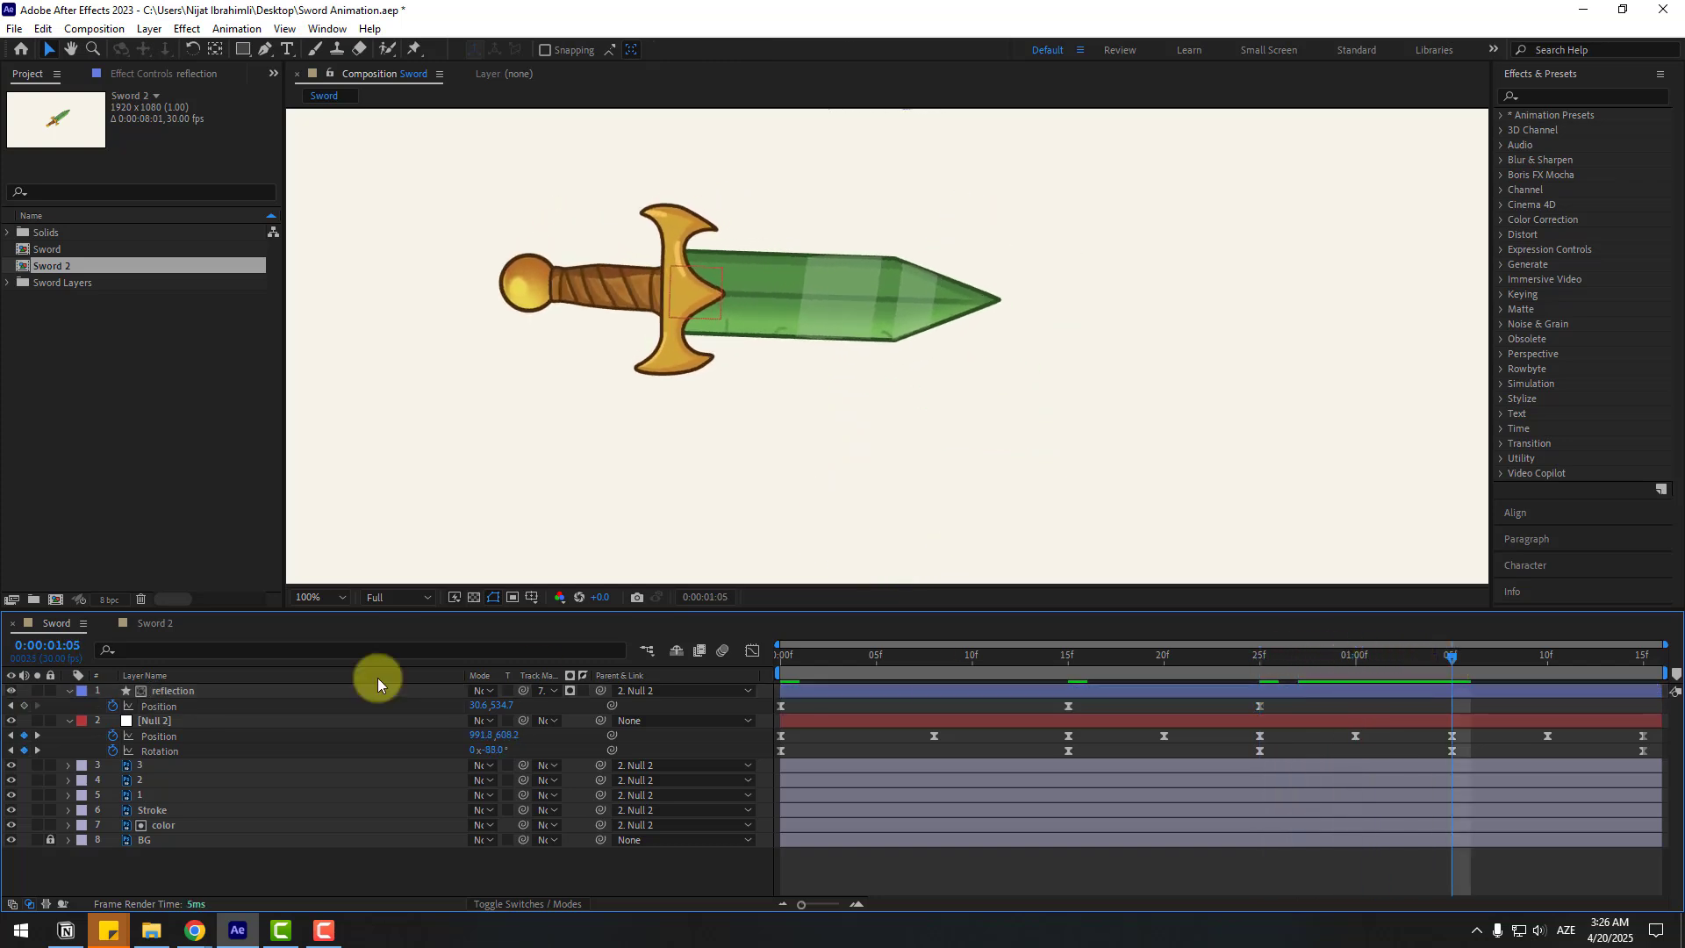
Add a Position keyframe at 1:05 and paste the starting position at 1:15.
mouse_move(479, 706)
left_mouse_down()
mouse_move(462, 707)
mouse_move(511, 707)
mouse_move(446, 706)
left_mouse_up()
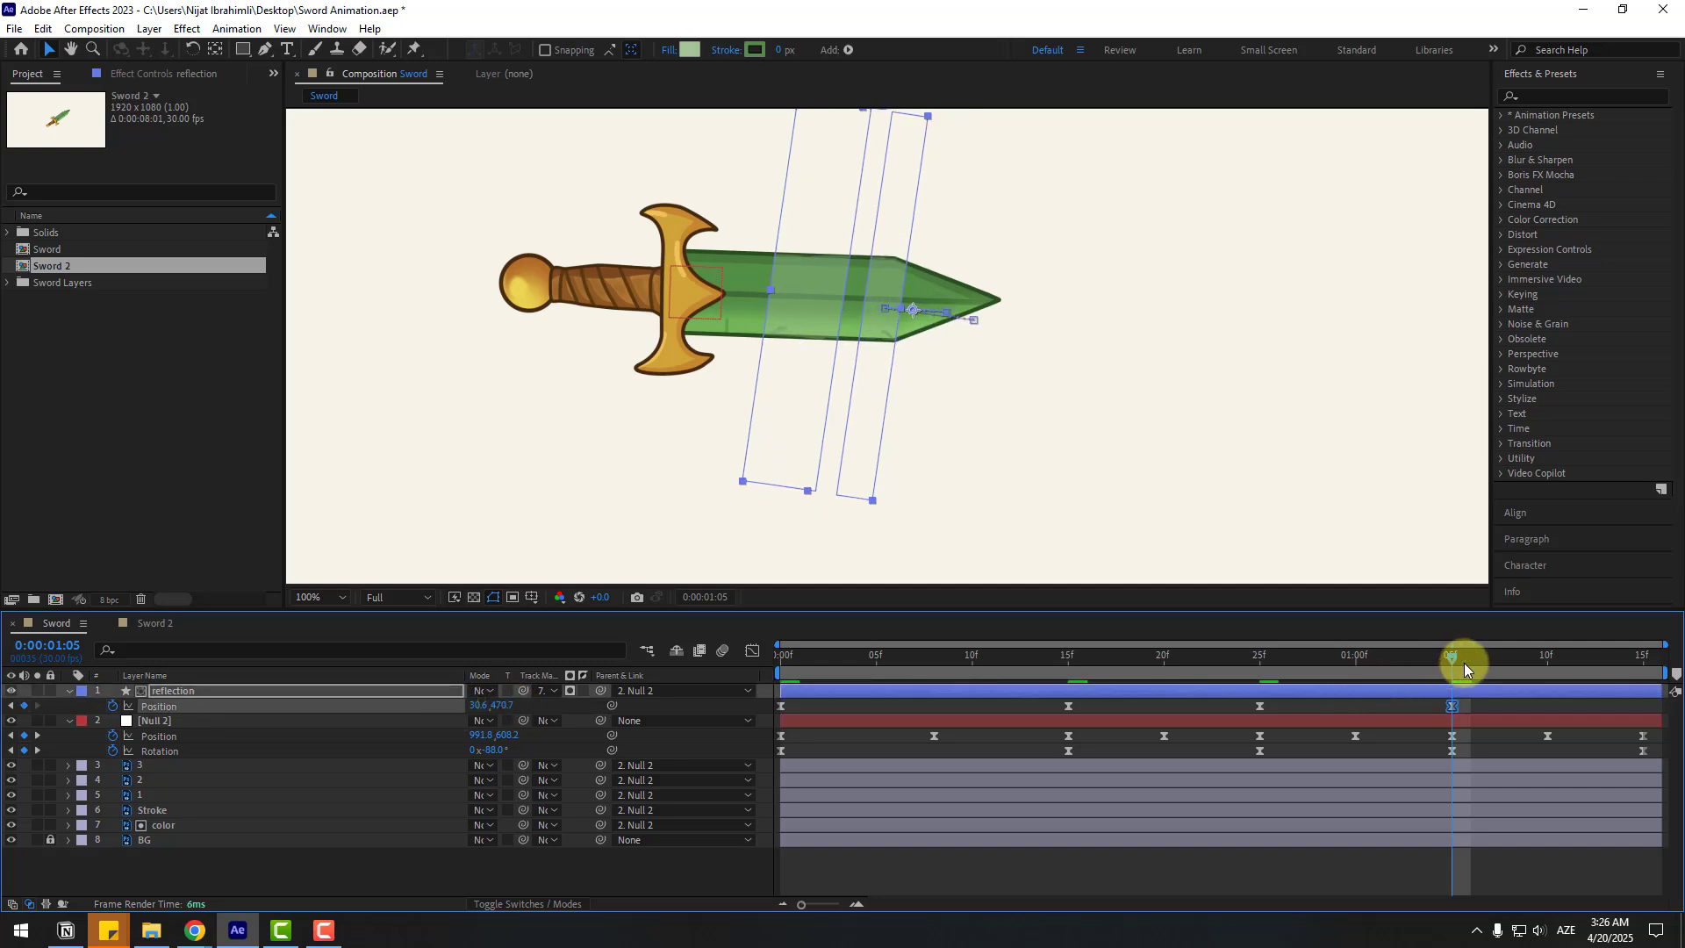
left_click_drag(1456, 659, 1642, 656)
left_click(781, 706)
key("ctrl+c")
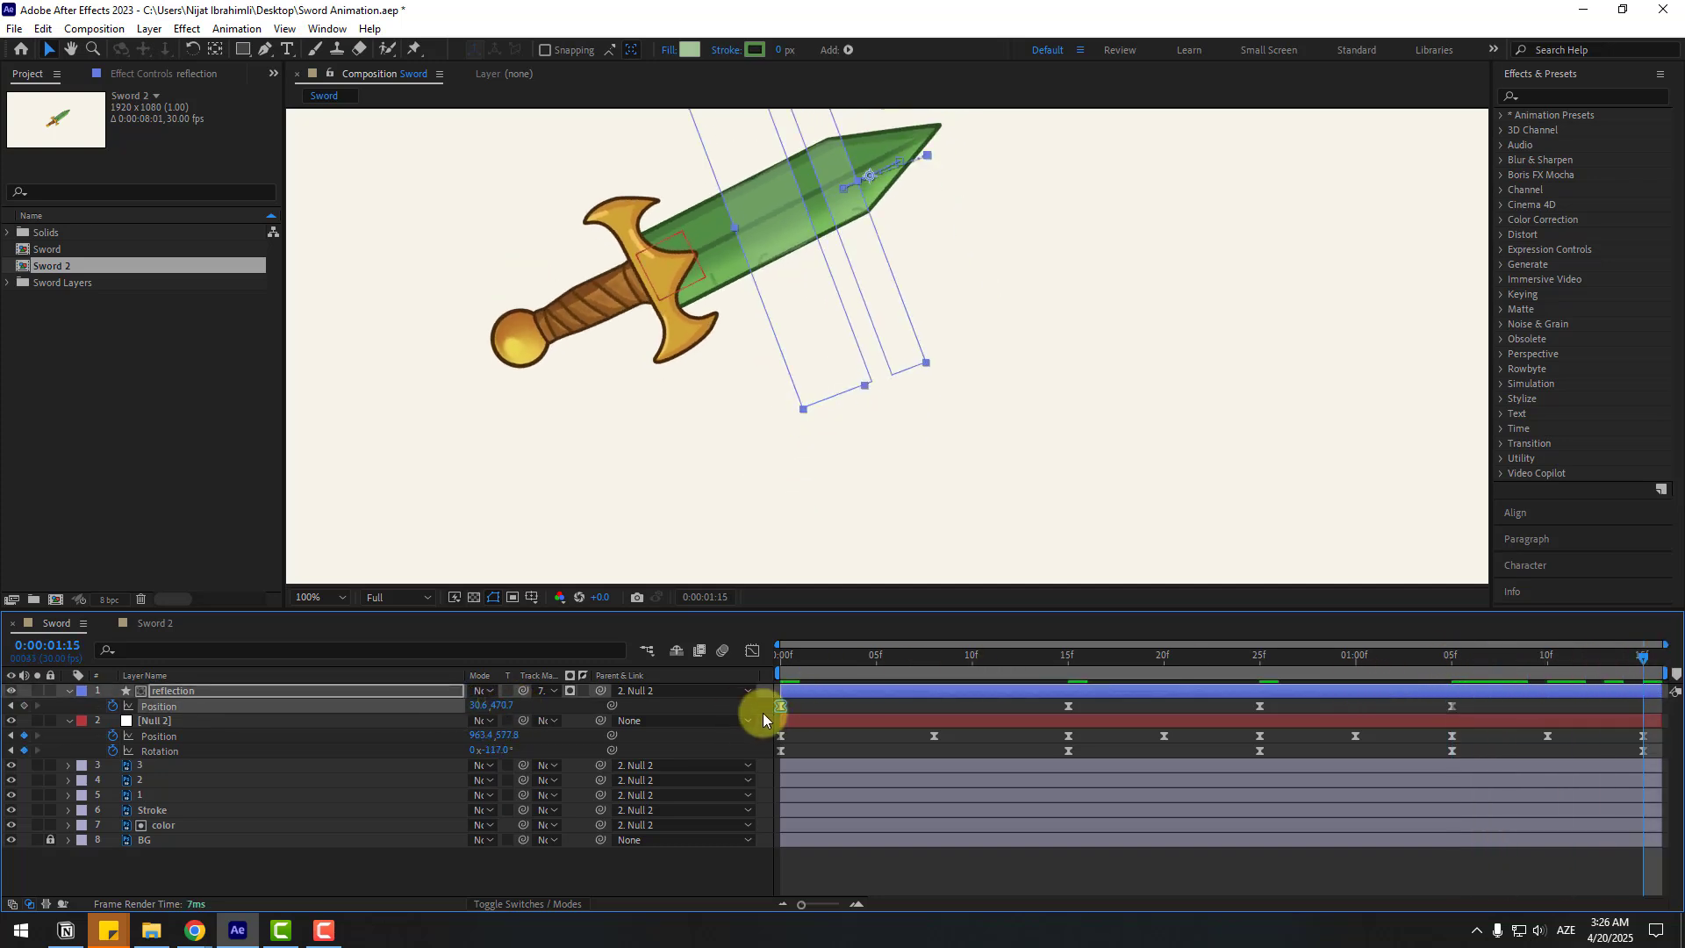
key("ctrl+v")
Preview the swing, then select the reflection's first Position keyframe.
key("space")
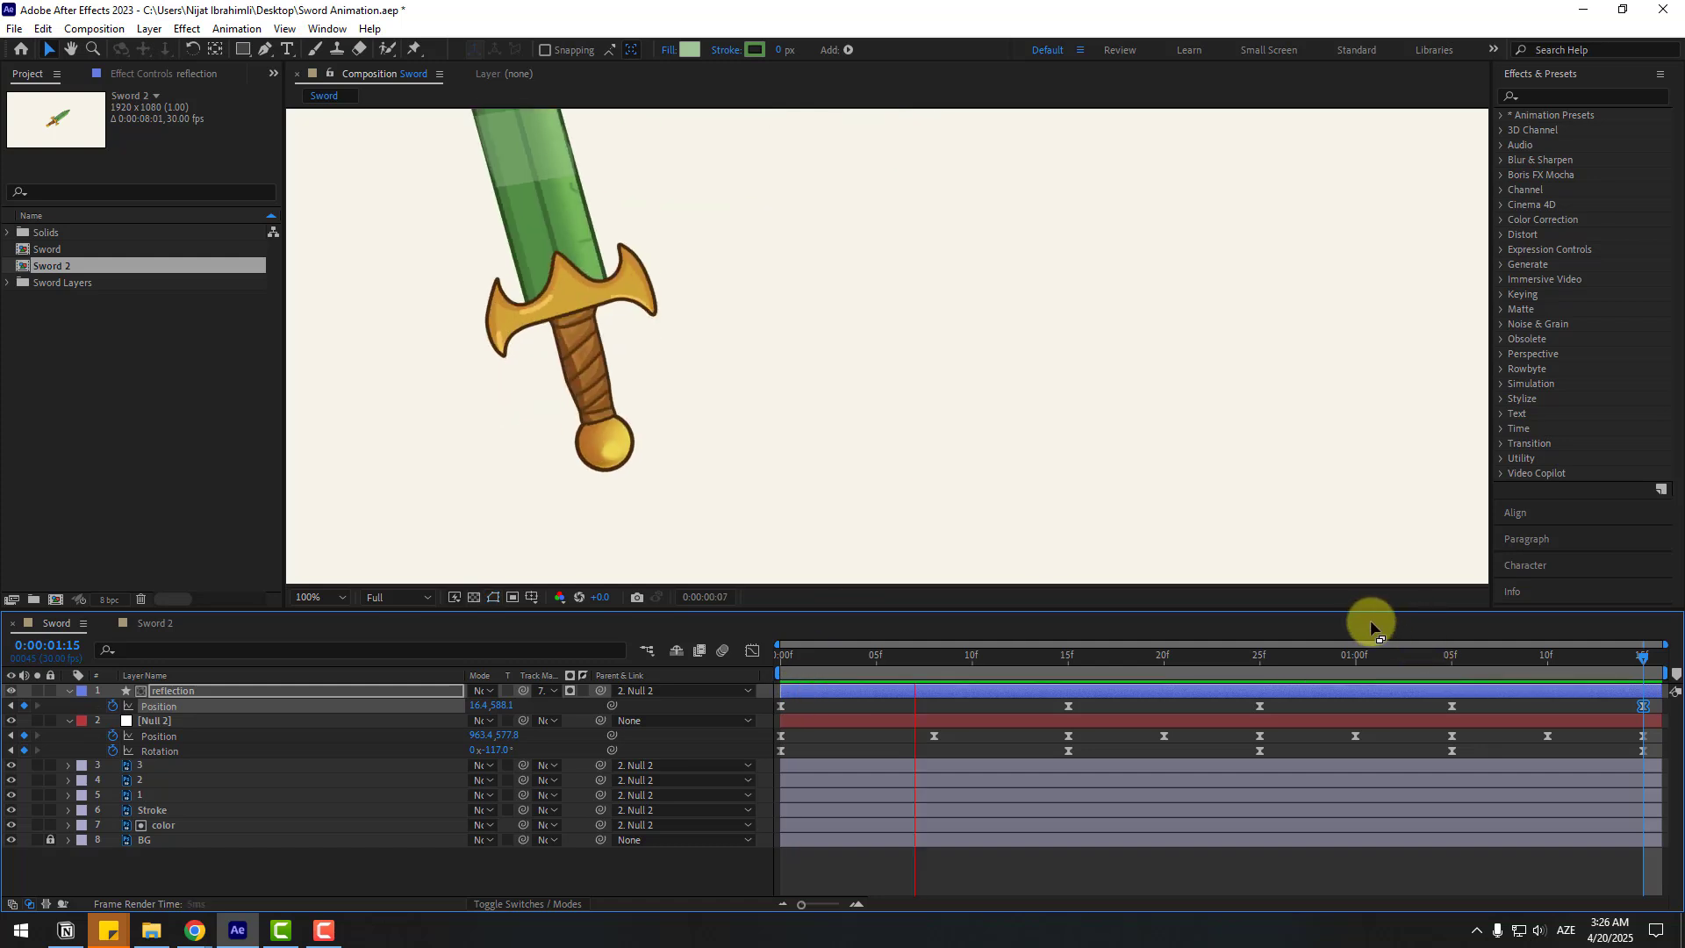
scroll(1135, 409, "down", 2)
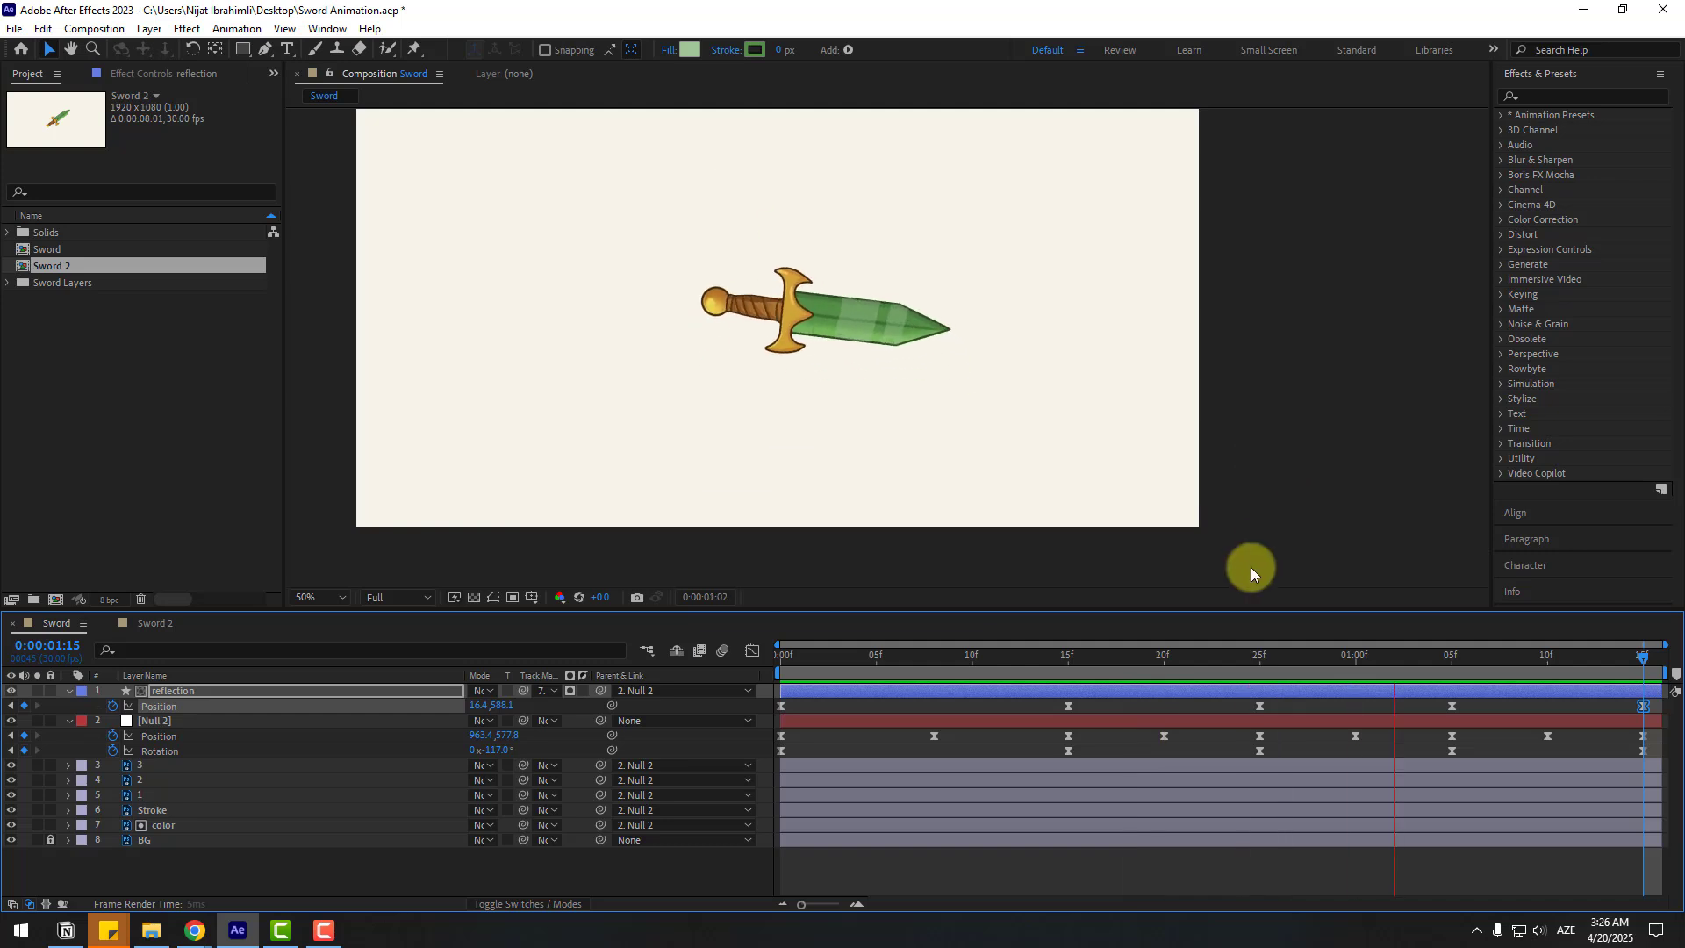
key("space")
key("space")
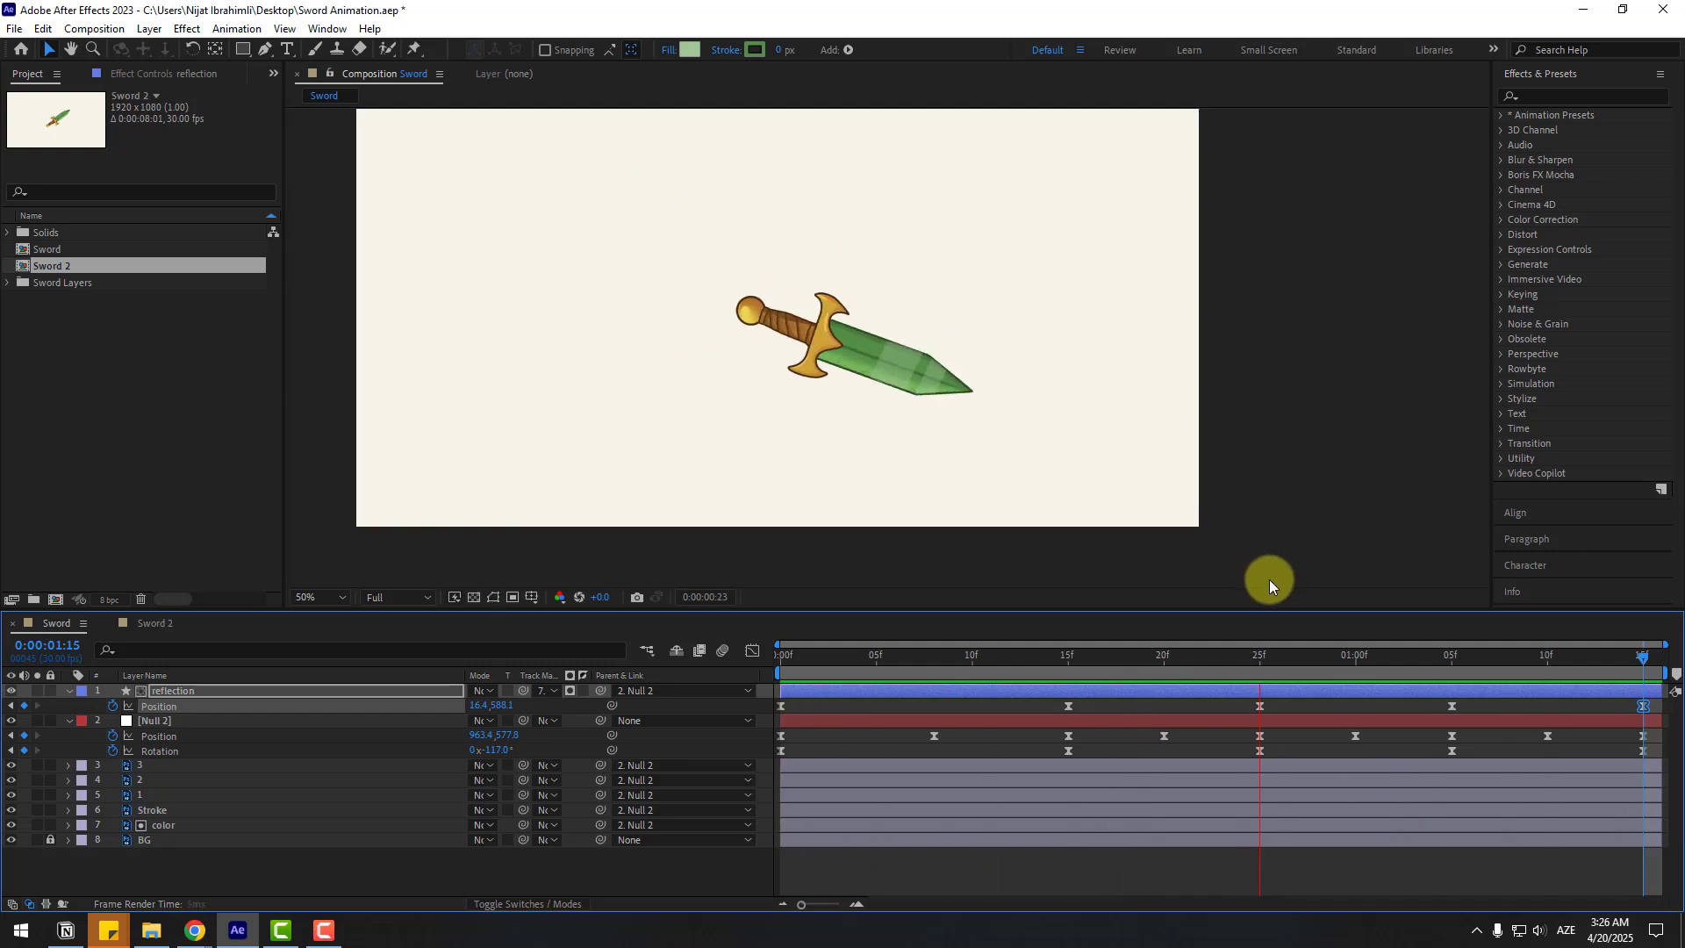
left_click_drag(798, 707, 713, 683)
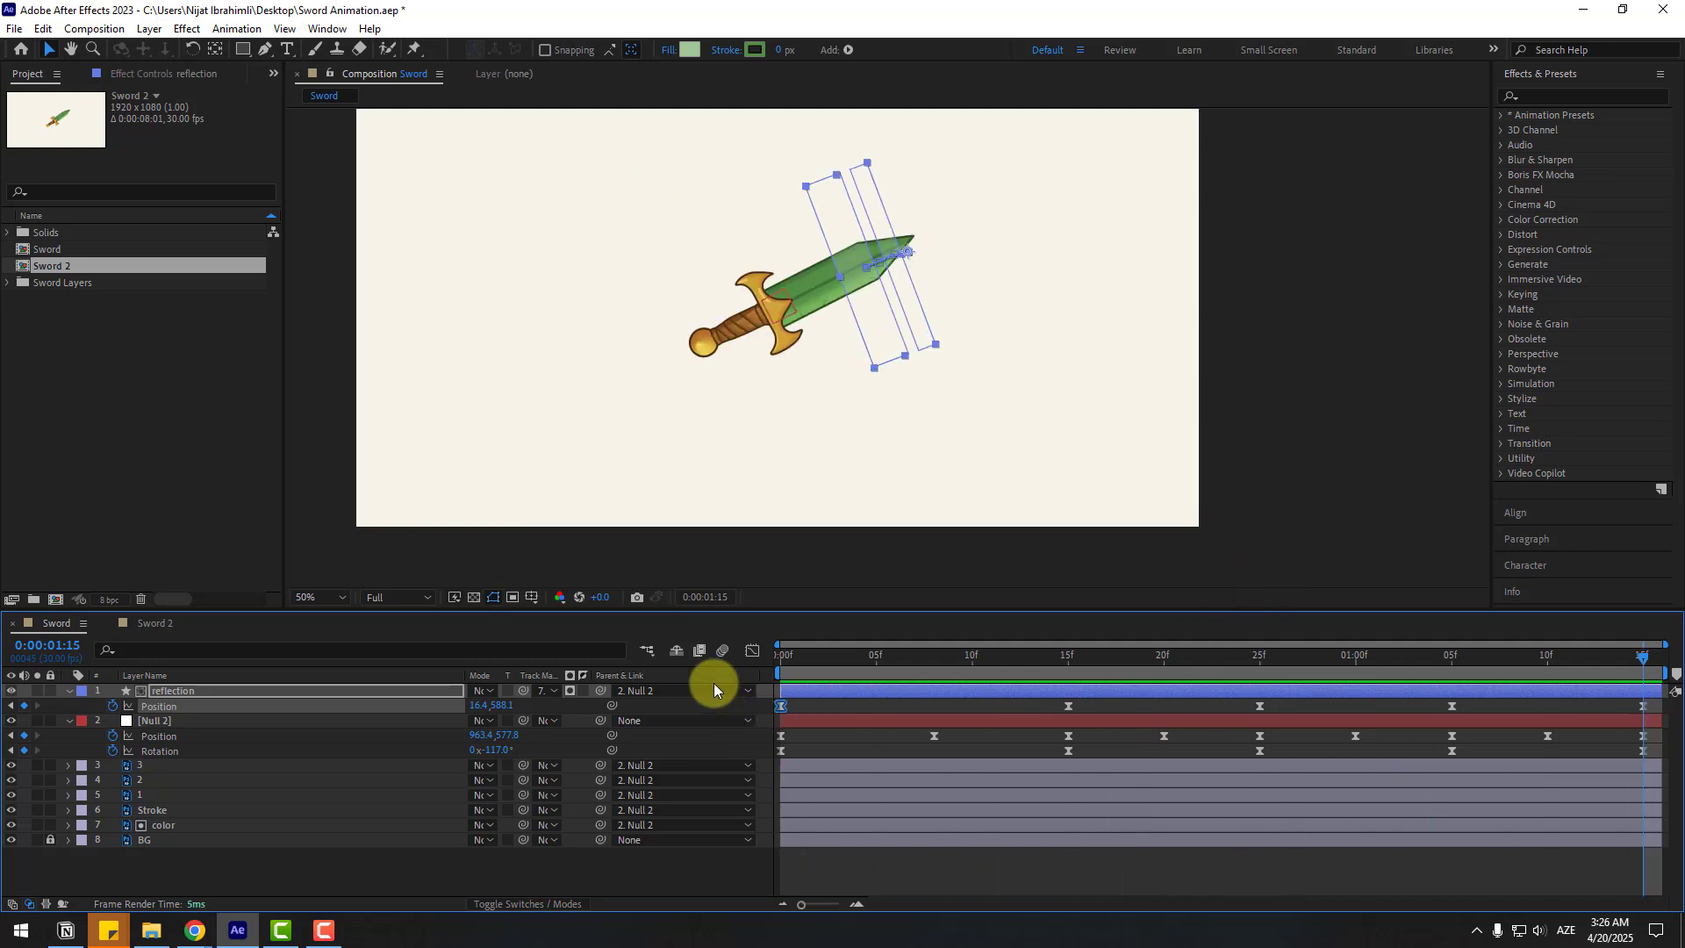
In the speed graph, stretch the 15f keyframe's influence into a tall, sharp peak and preview.
left_click(751, 651)
left_click_drag(1025, 857, 941, 856)
left_click_drag(1104, 860, 1155, 856)
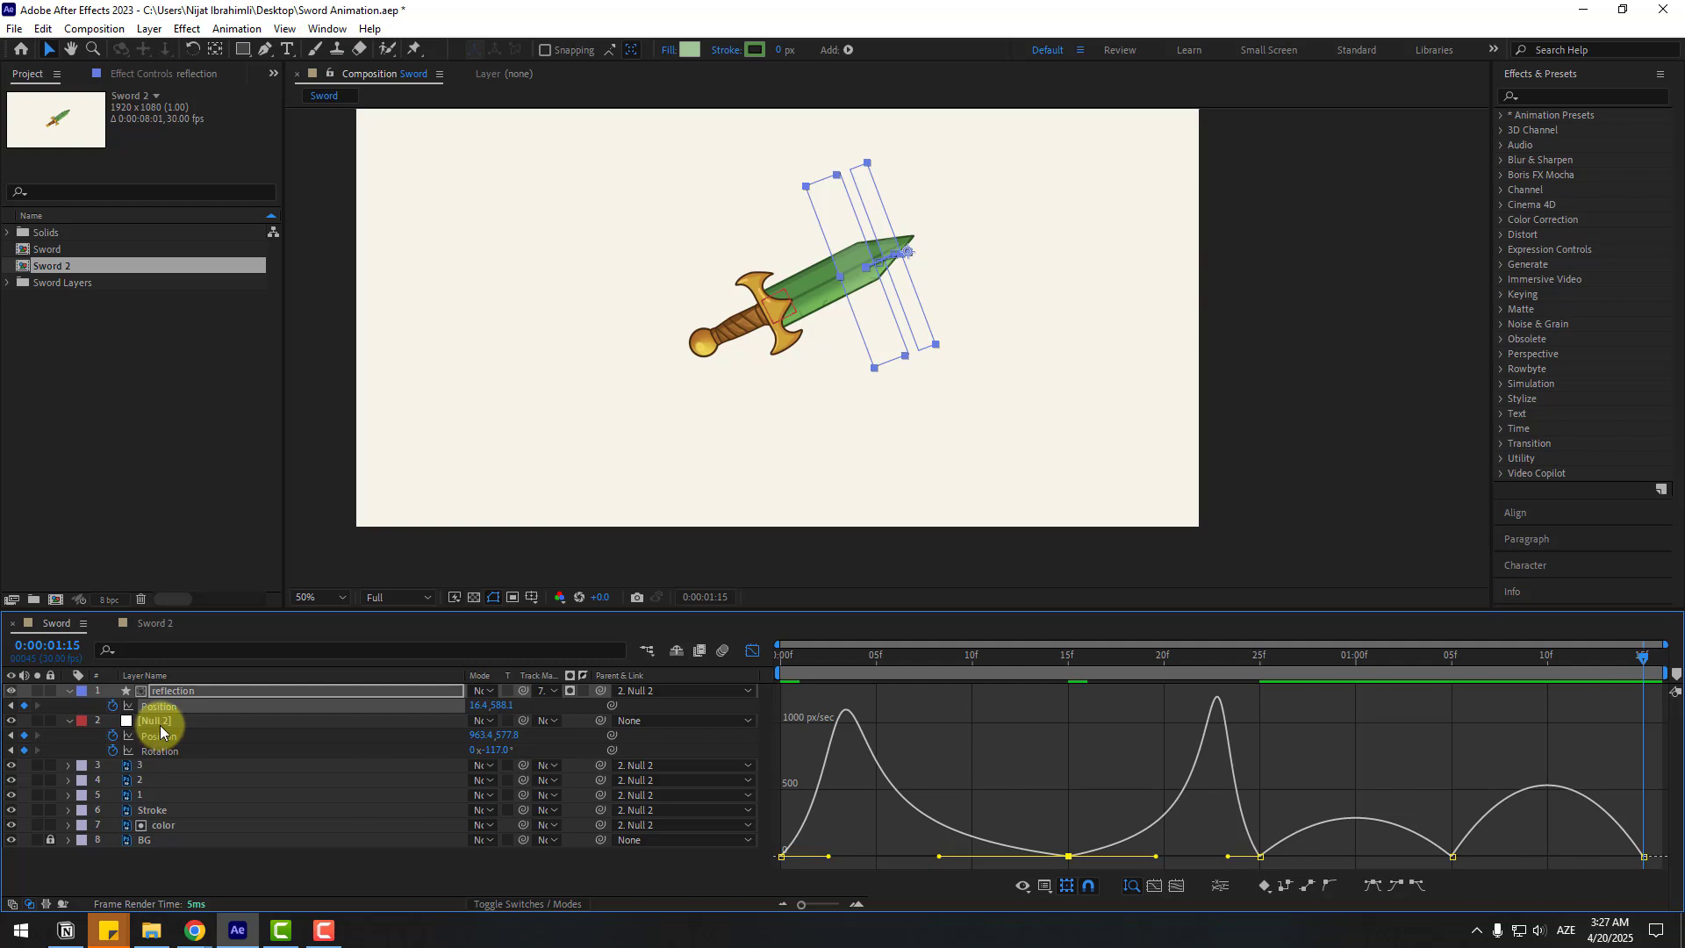
key("space")
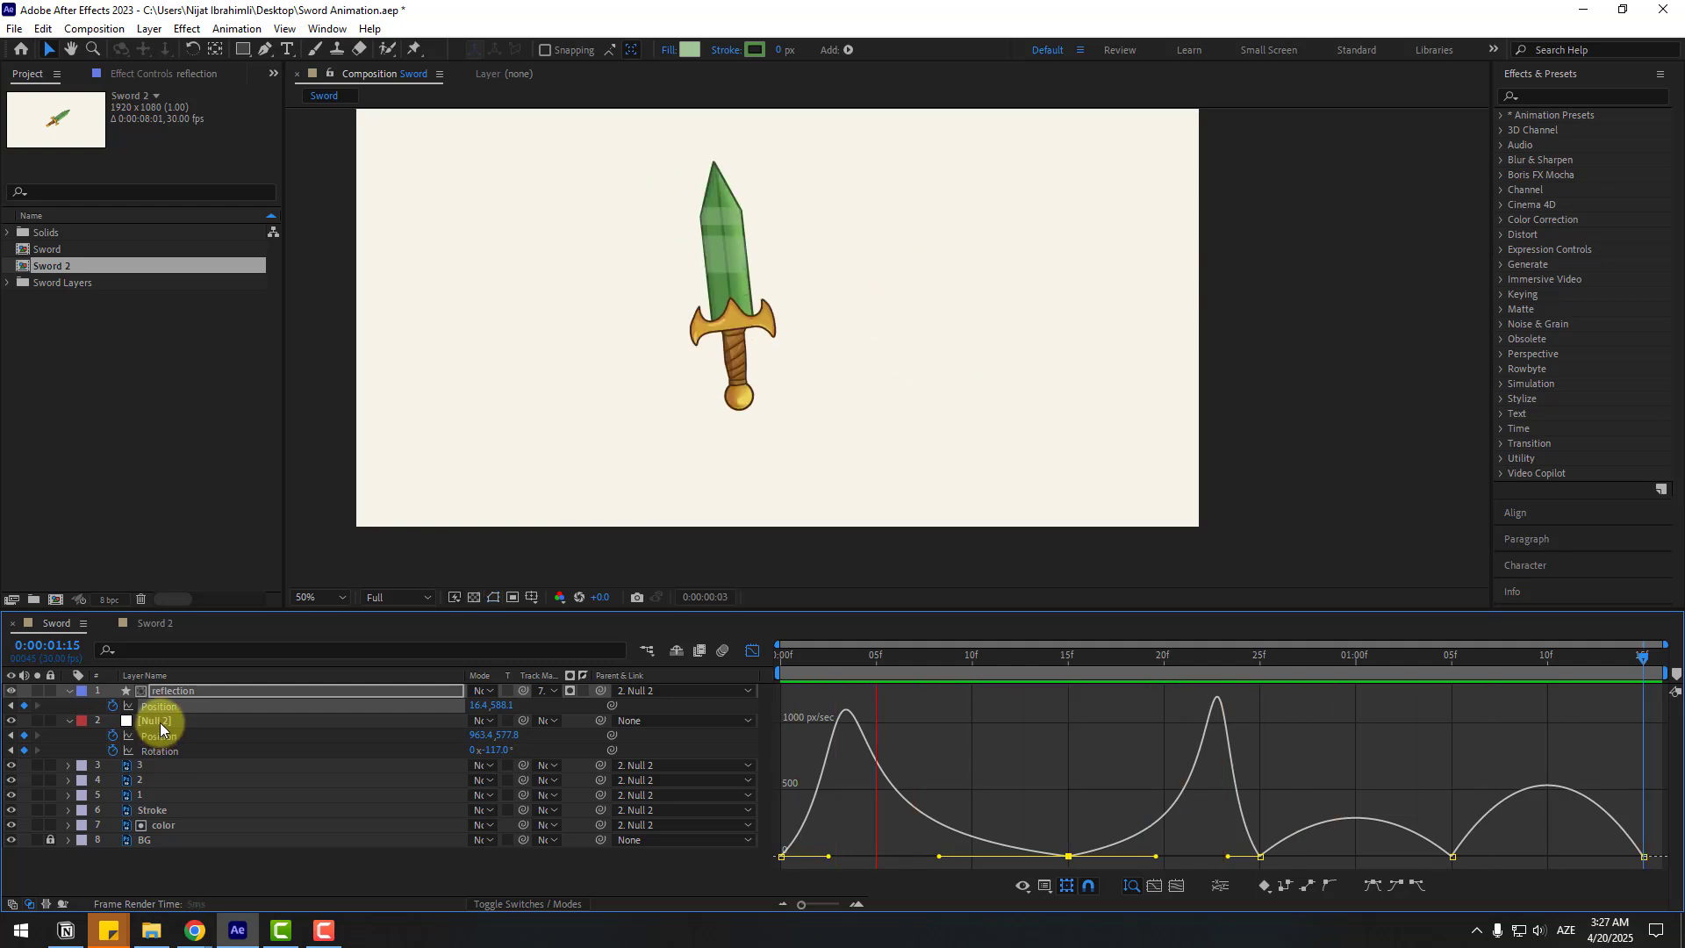
key("space")
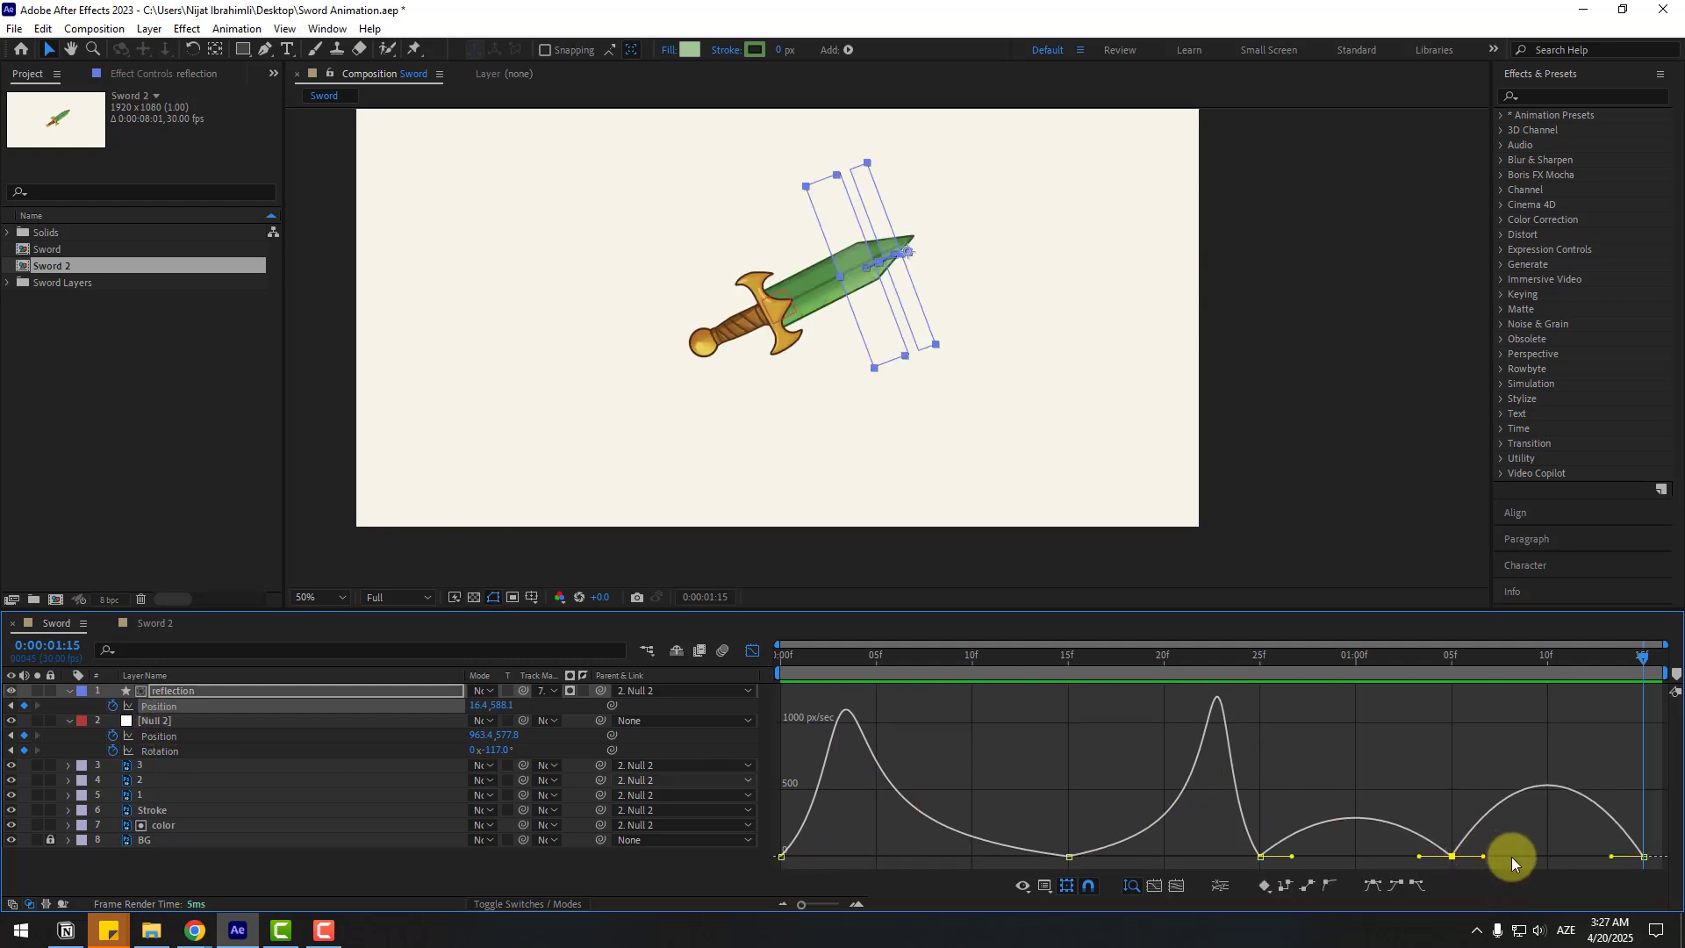
Shift the last curve's speed peak later, preview, and go back to keyframe bars.
left_click_drag(1510, 856, 1402, 857)
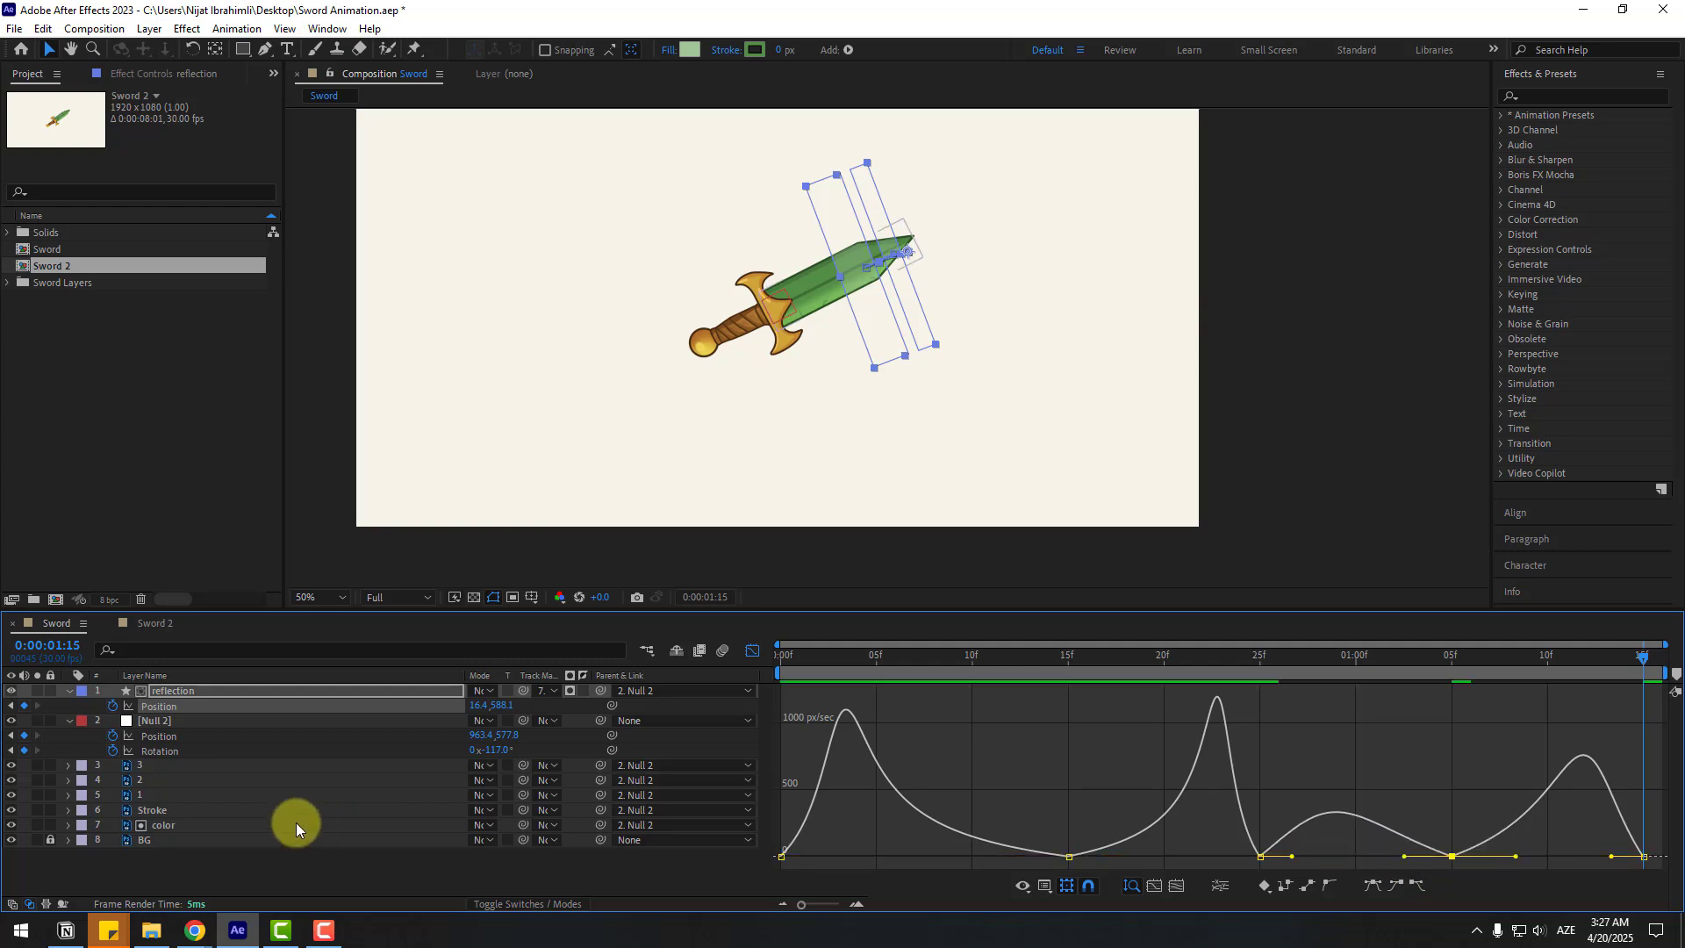
key("space")
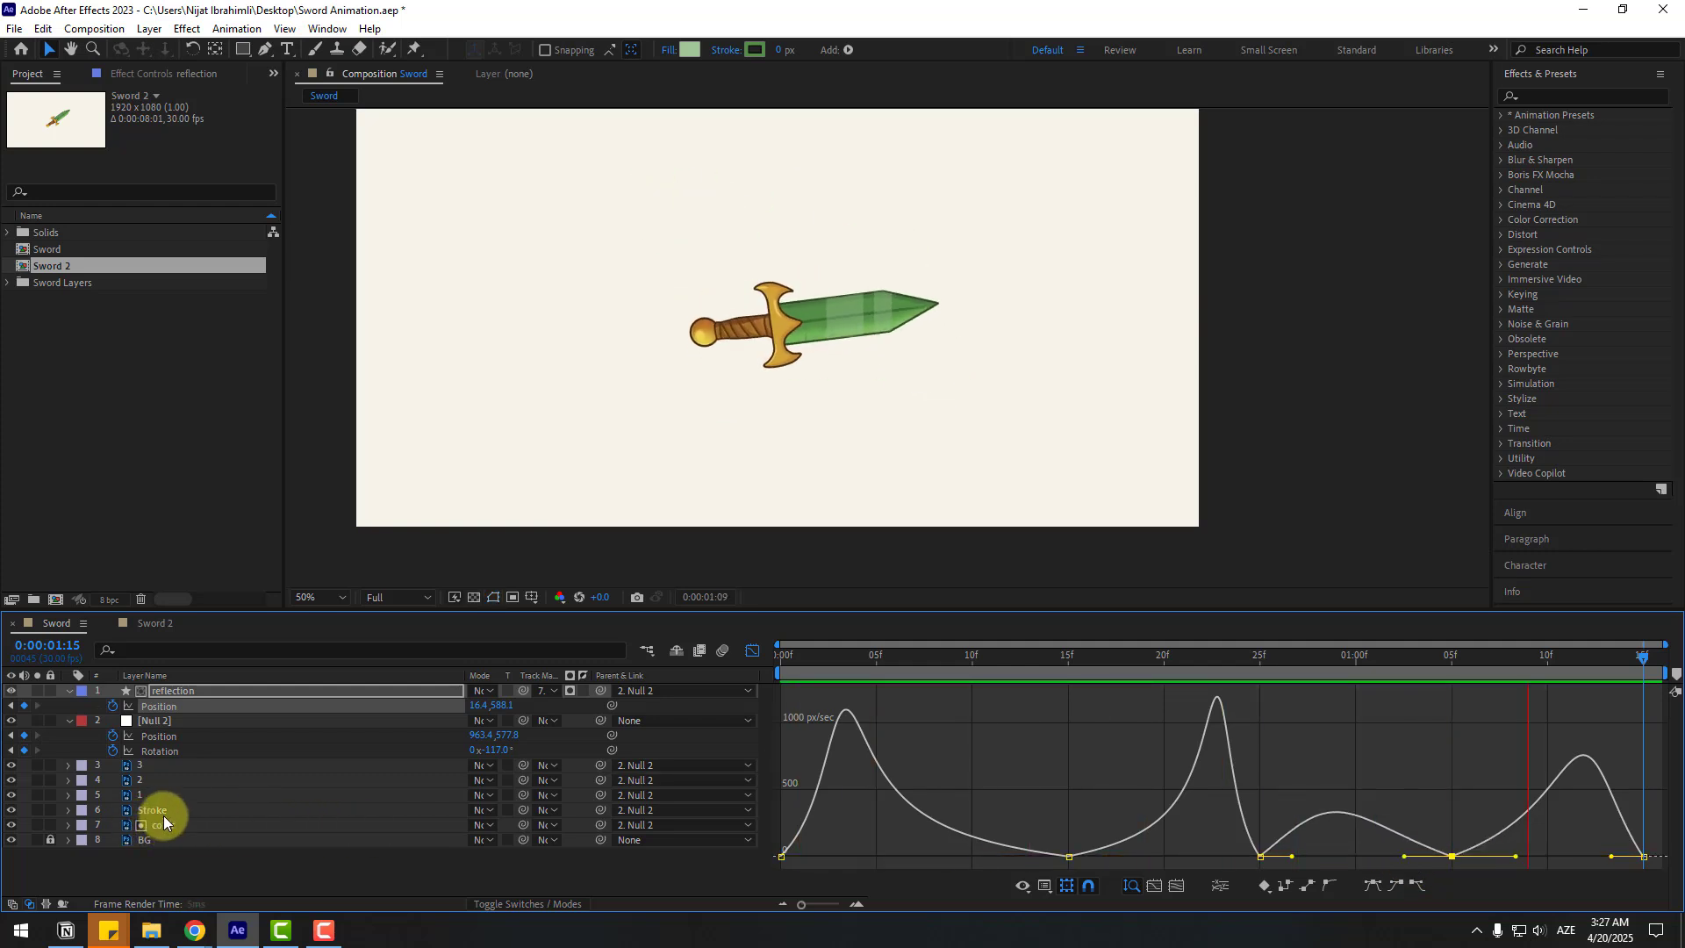
key("space")
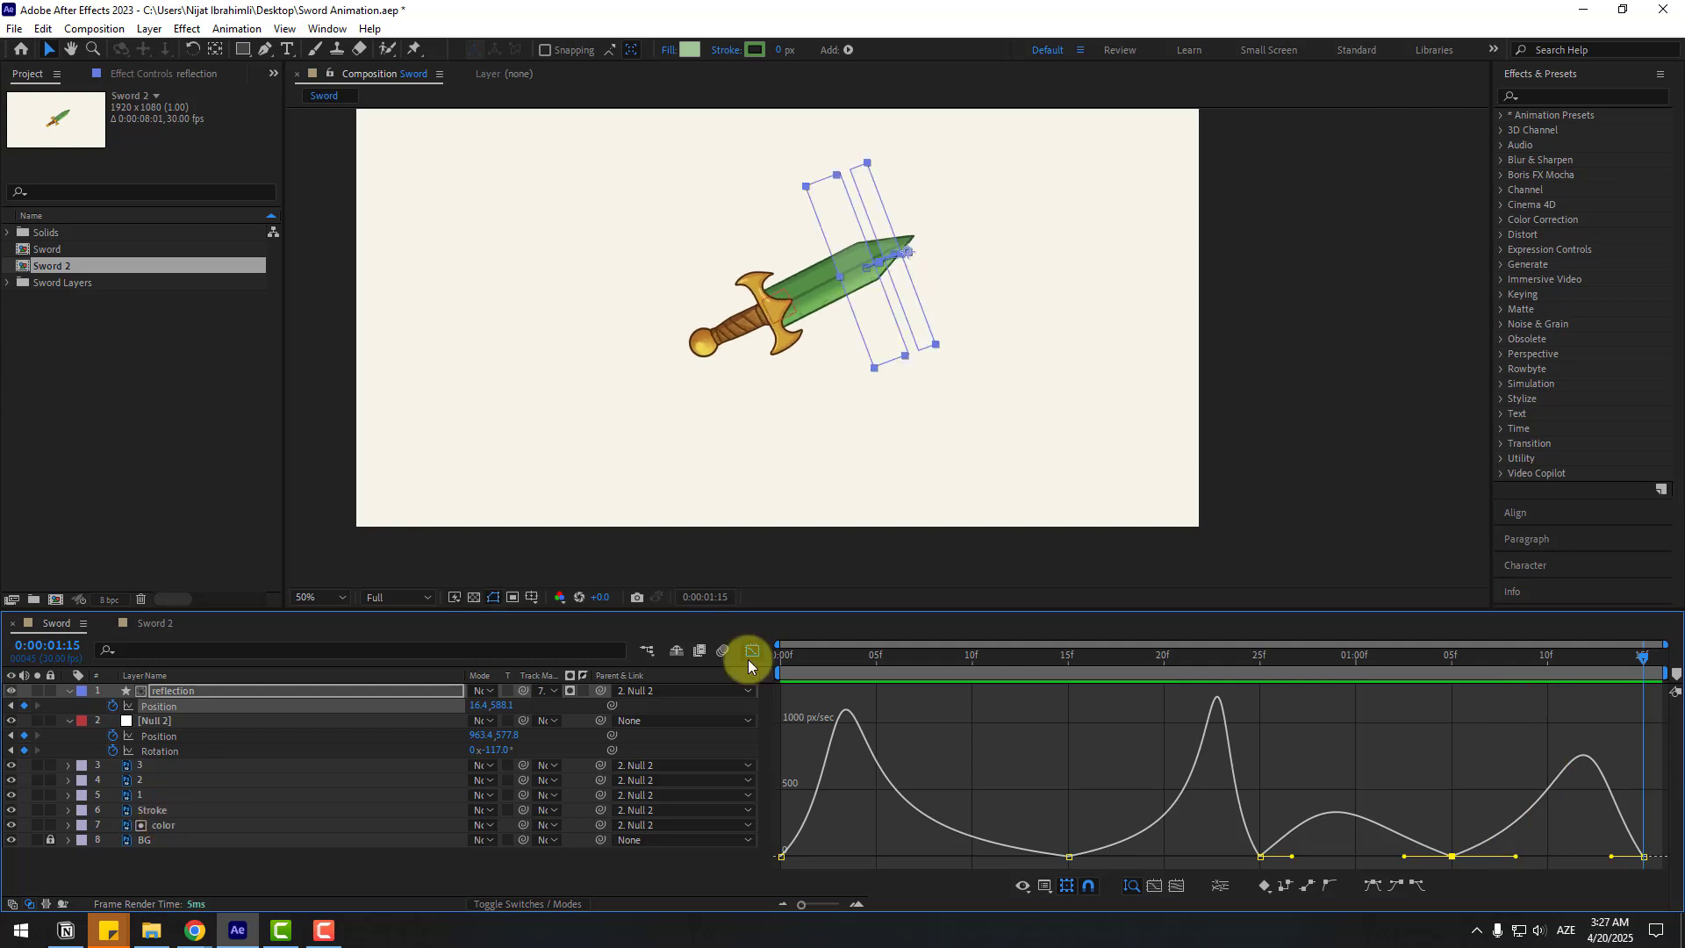
left_click(752, 650)
Drag the reflection's last Position keyframe to 1:15 and preview.
left_click(1495, 706)
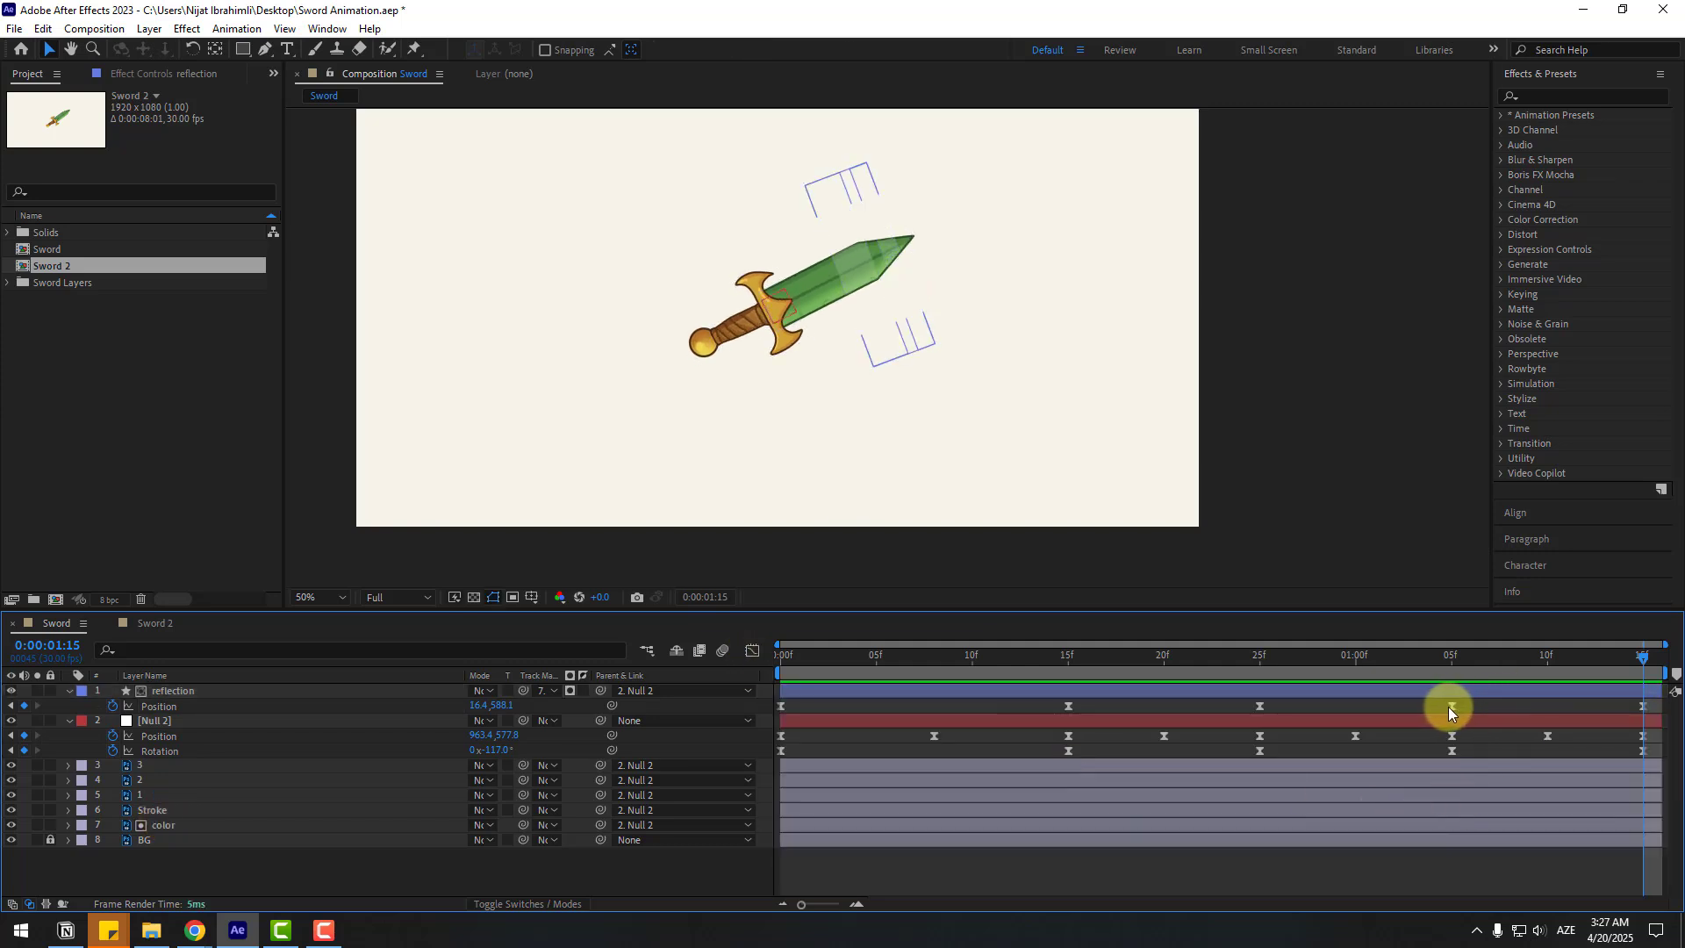
left_click_drag(1449, 707, 1641, 713)
key("space")
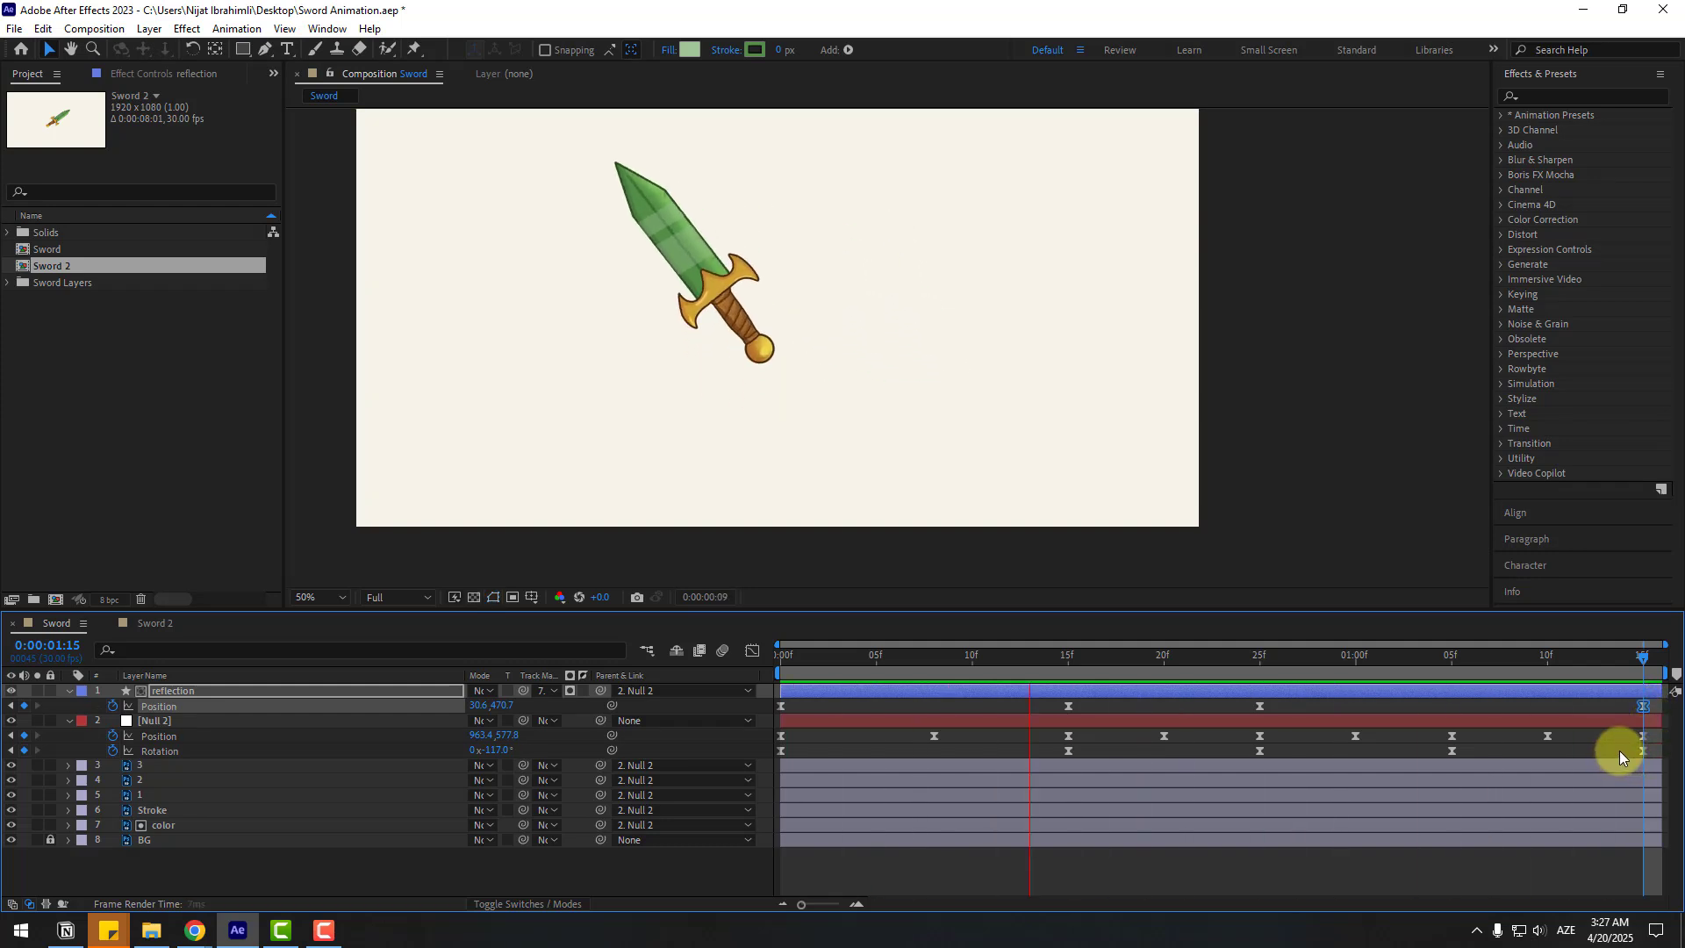
key("space")
Paste the starting position 16.4,588.1 onto the final keyframe and preview the swing.
left_click(834, 699)
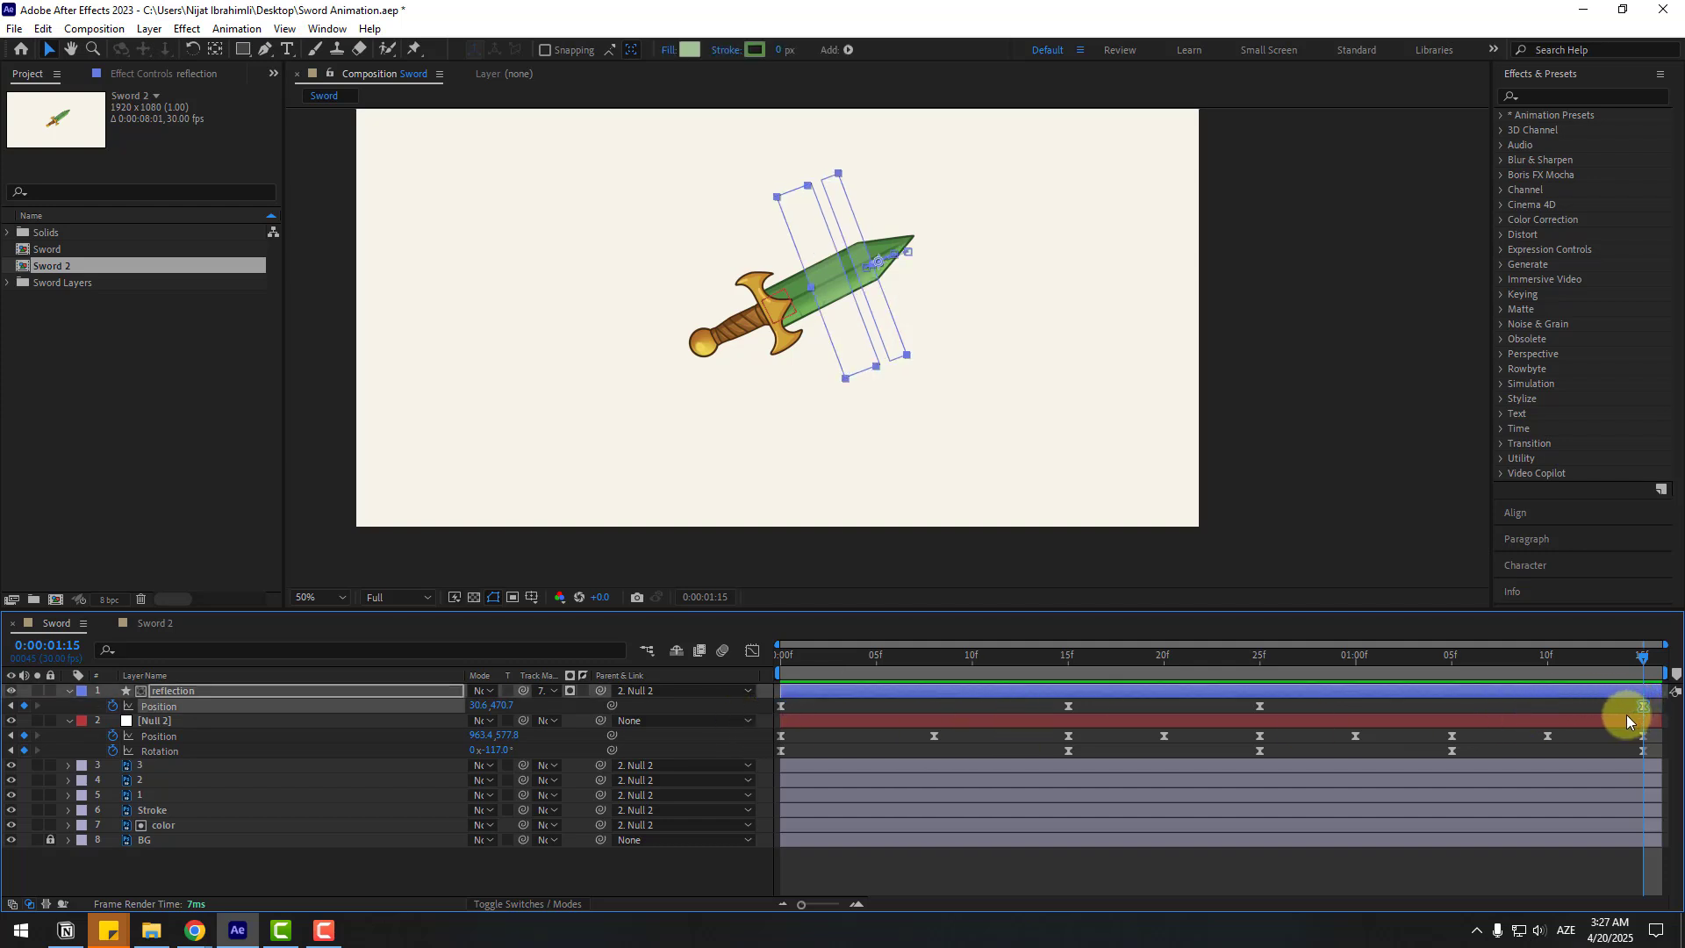
key("ctrl+v")
key("space")
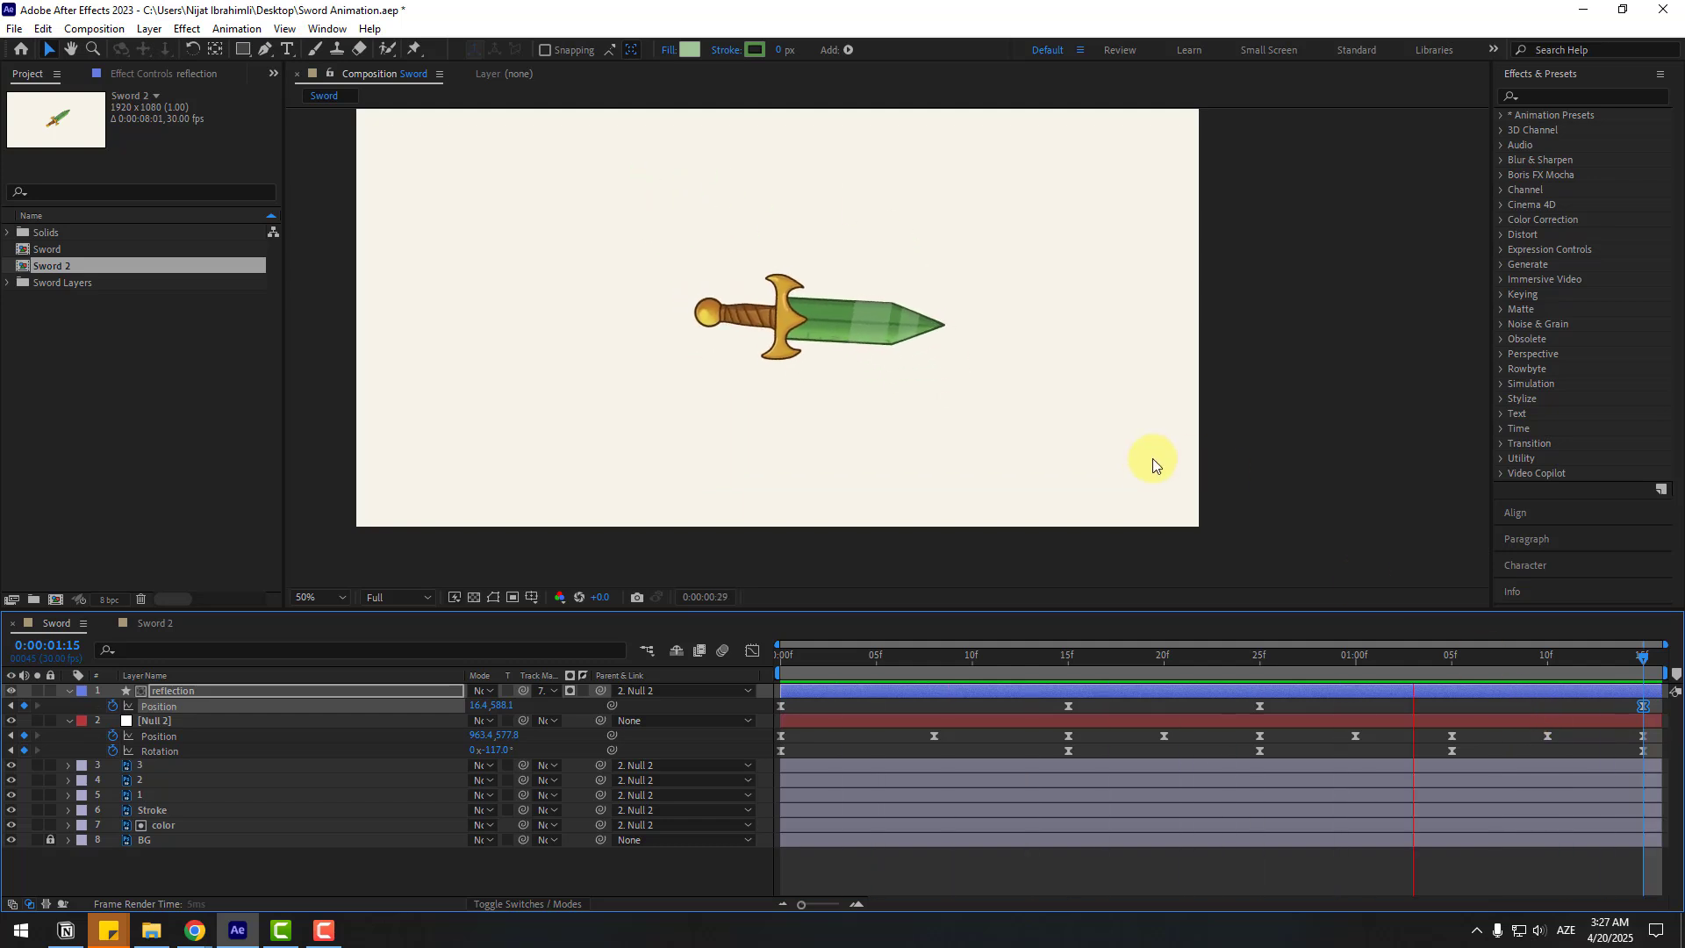
scroll(1141, 424, "down", 1)
key("space")
scroll(1141, 425, "up", 1)
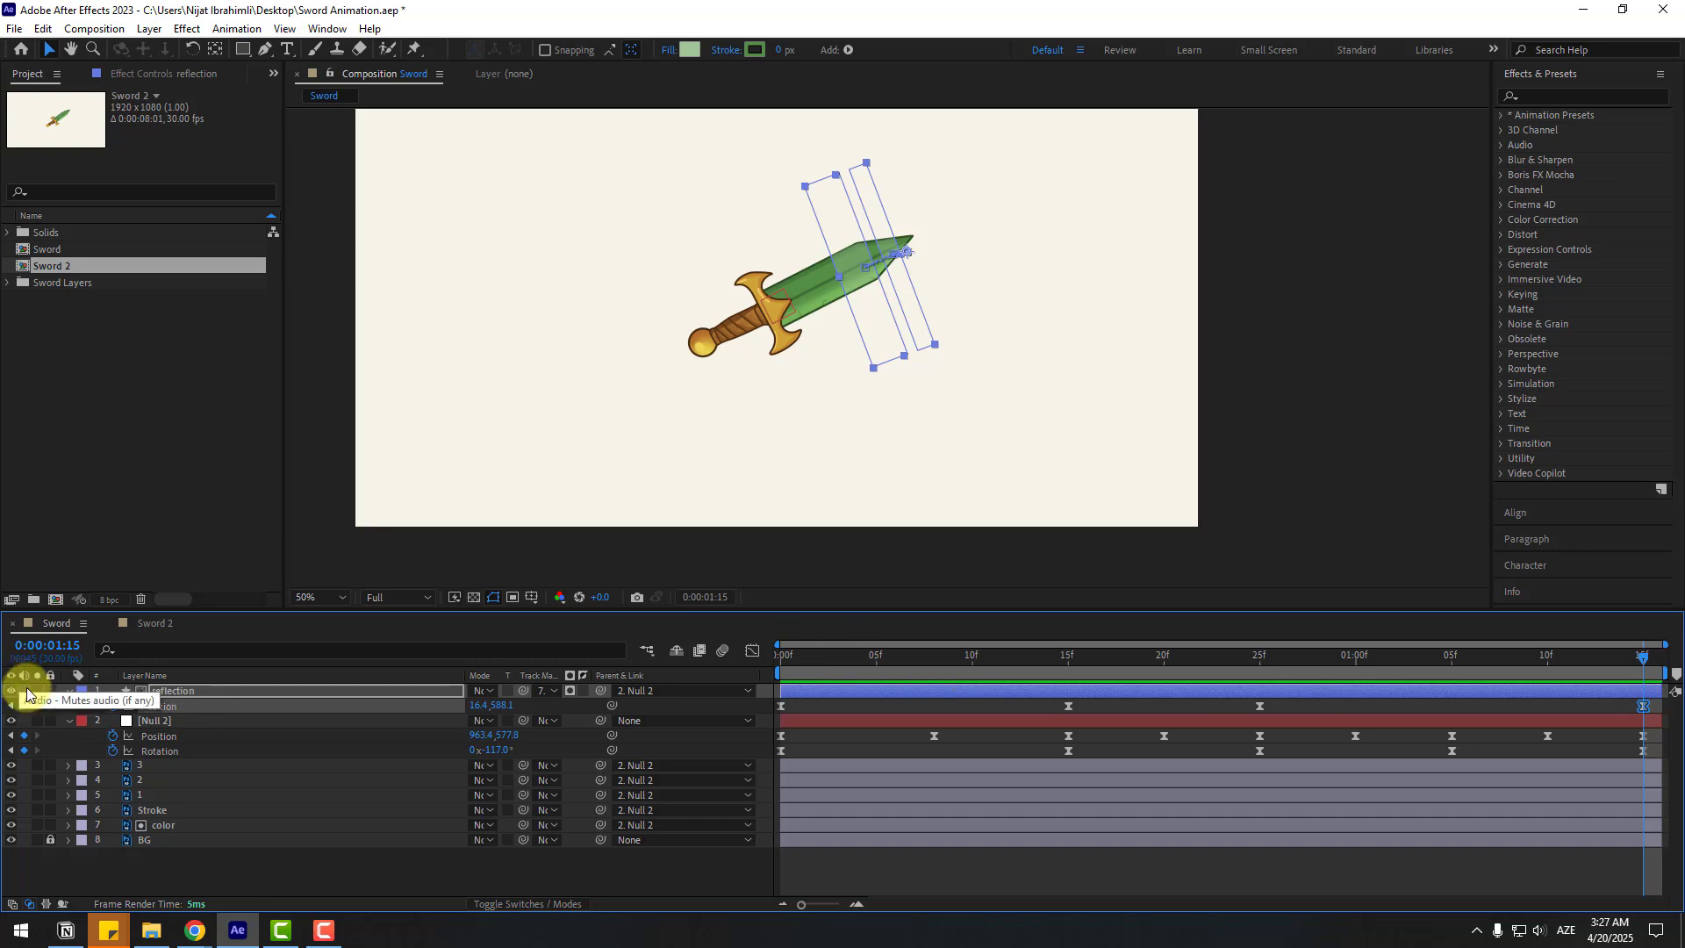
Collapse the reflection and Null 2 layers and deselect them.
left_click(69, 690)
left_click(68, 706)
left_click(244, 872)
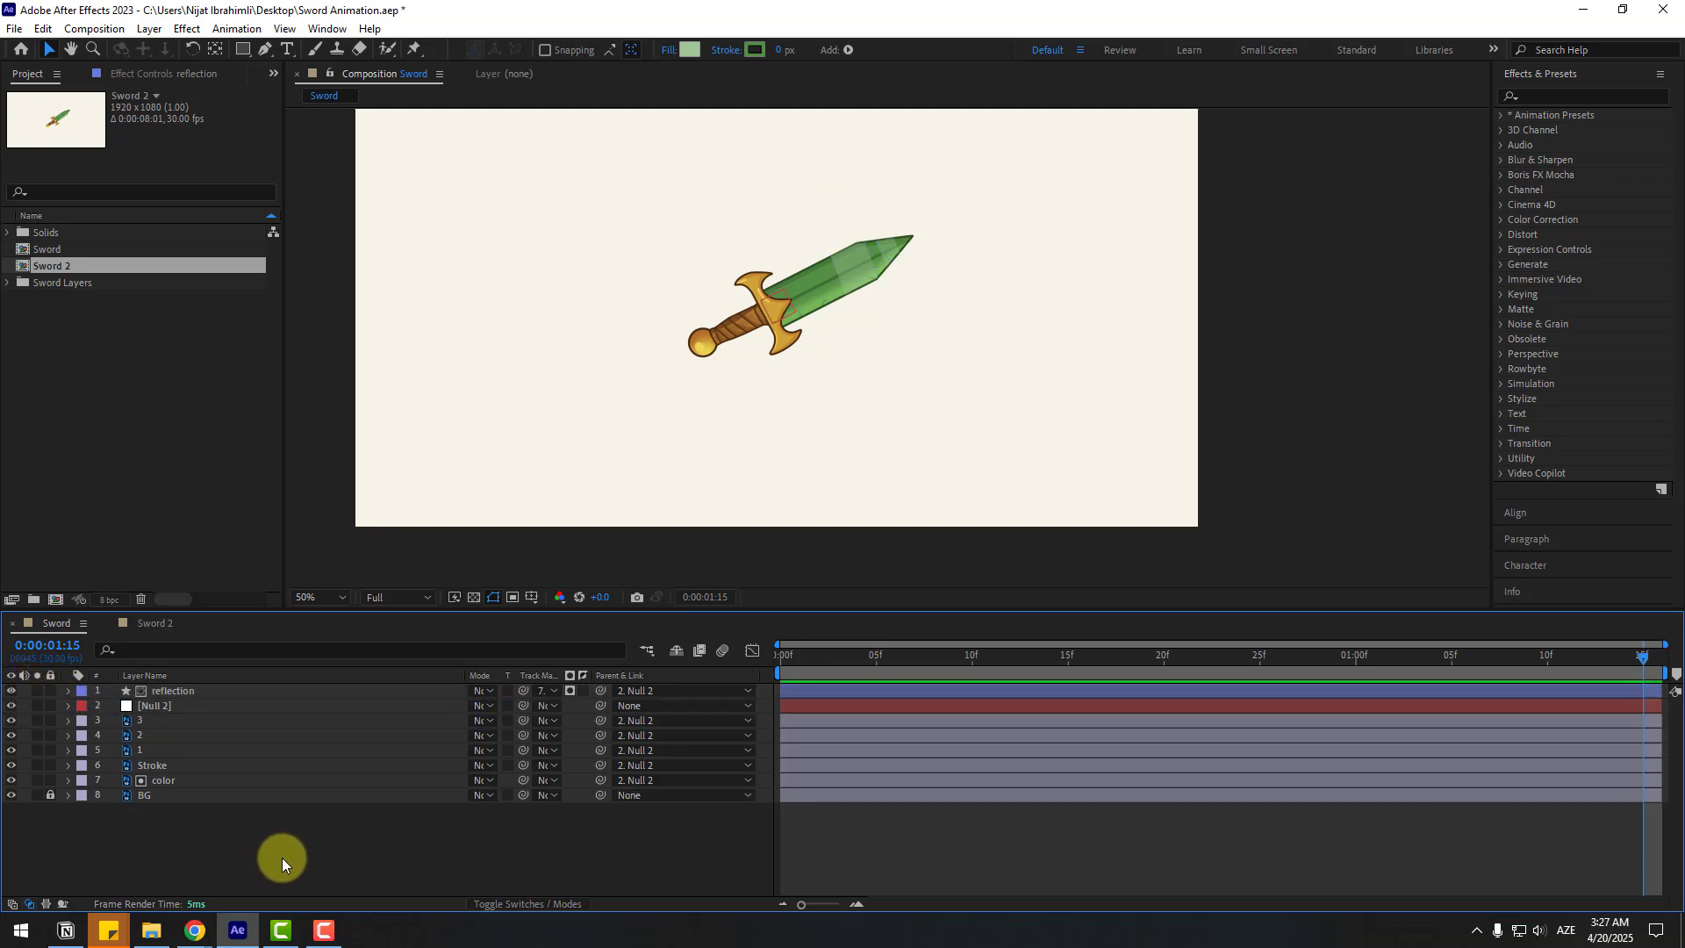
At frame 0, draw a curved pen path arcing from the blade tip above the sword.
left_click(264, 49)
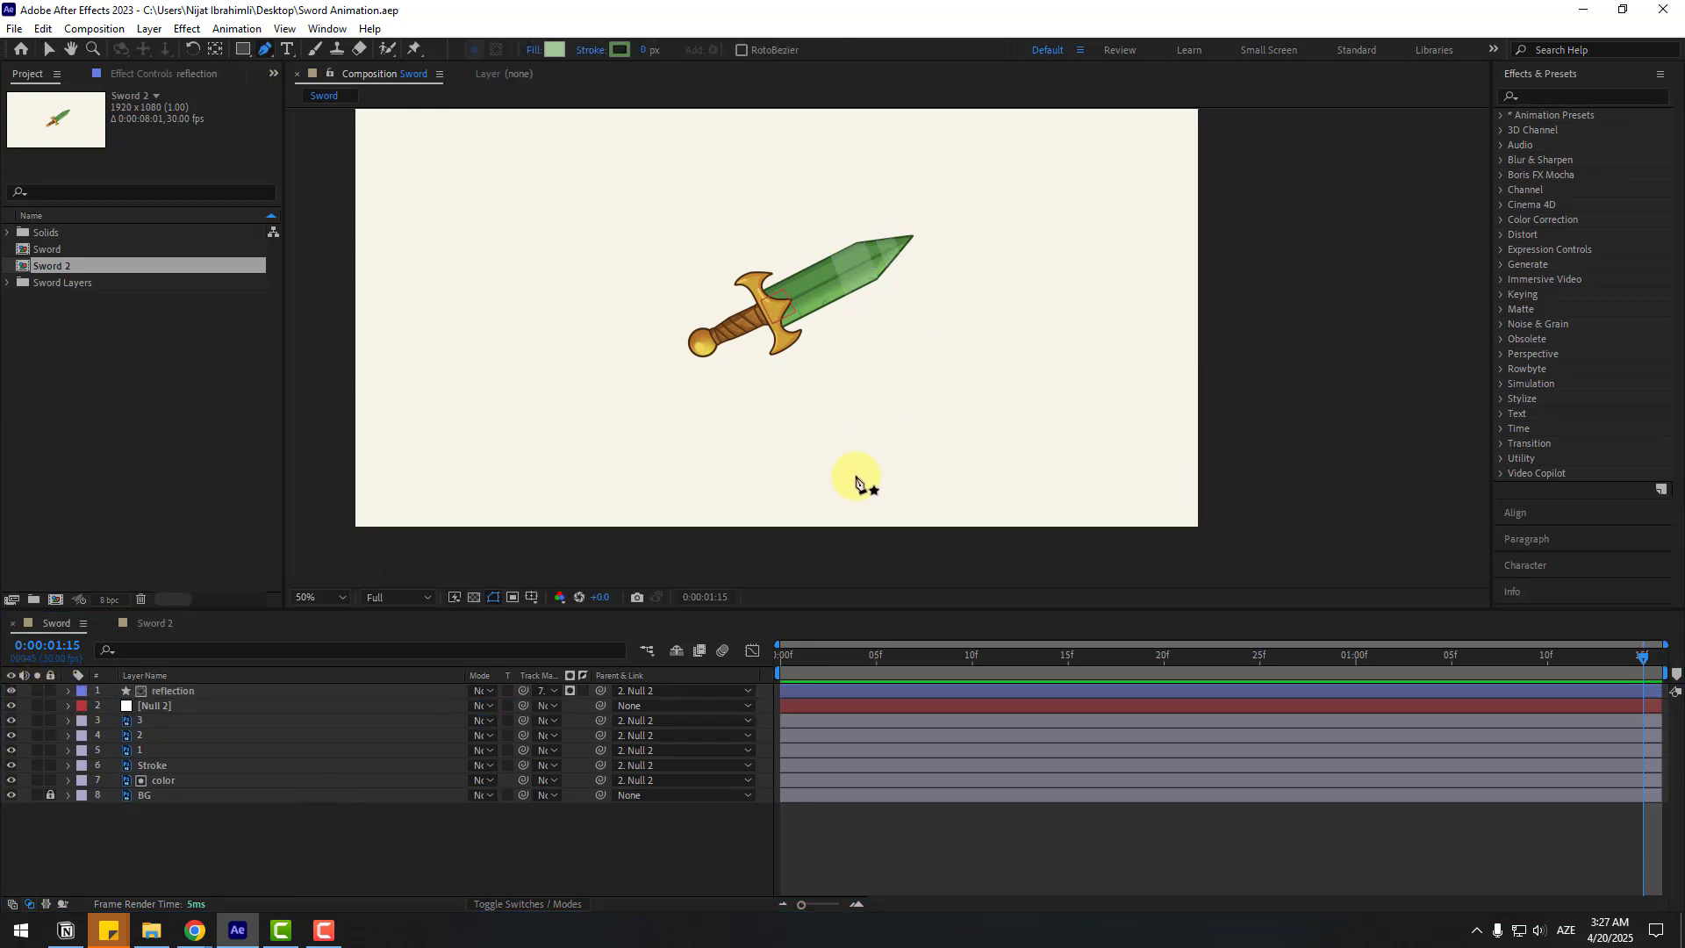
left_click_drag(855, 664, 793, 665)
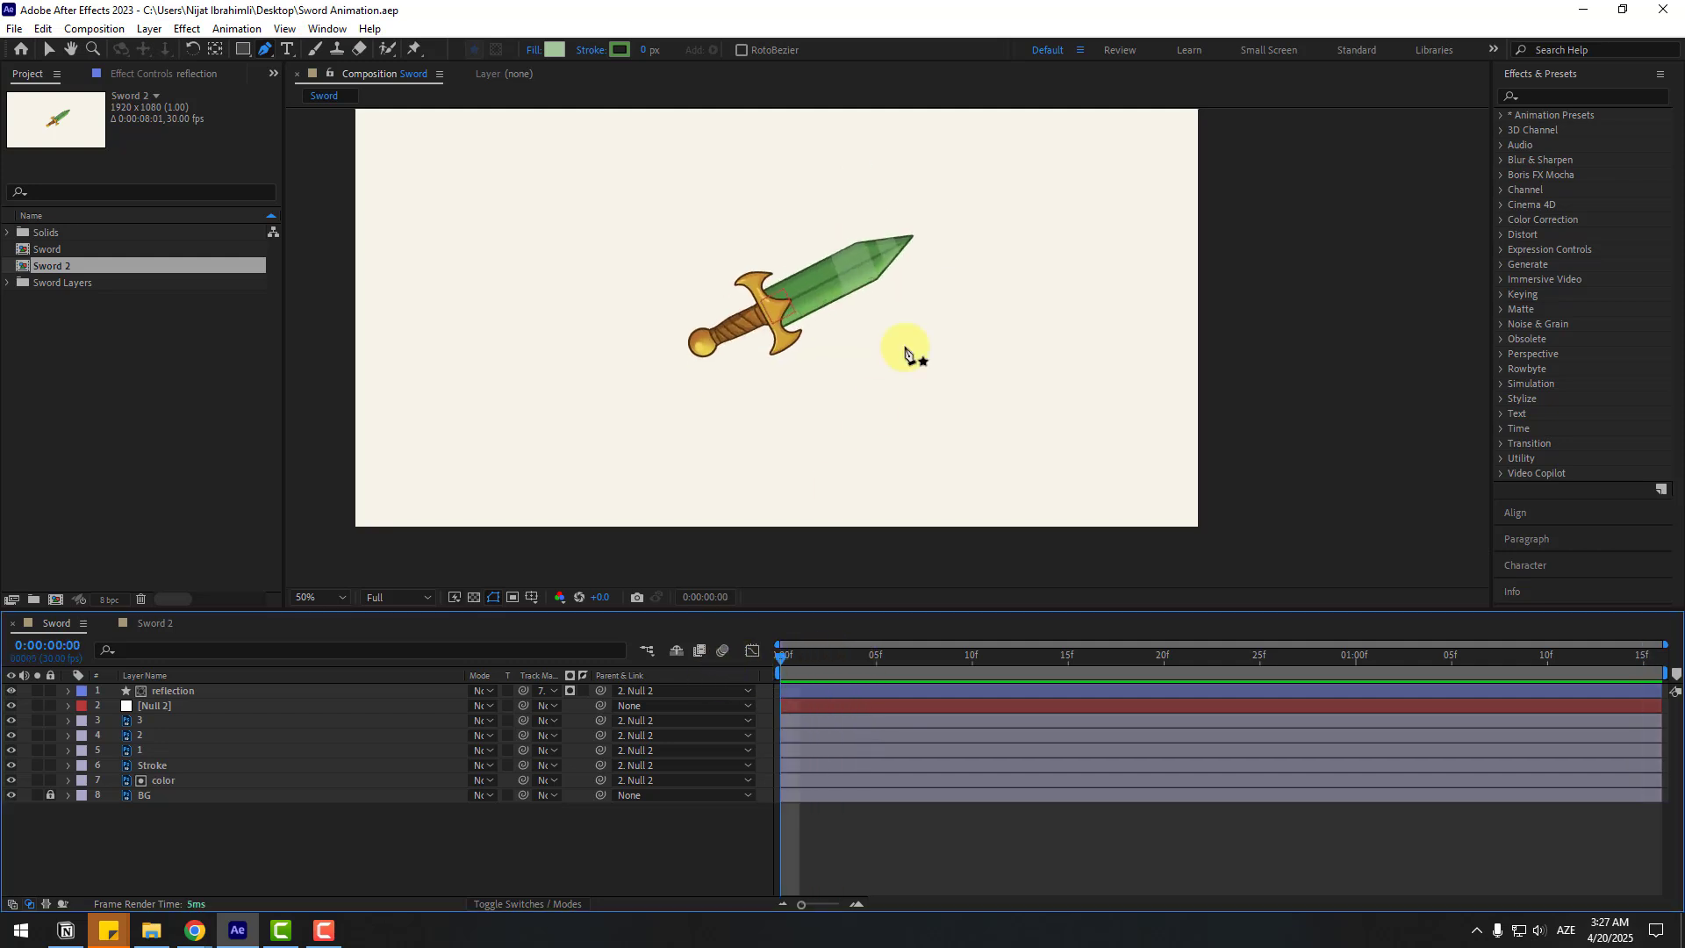
left_click(911, 266)
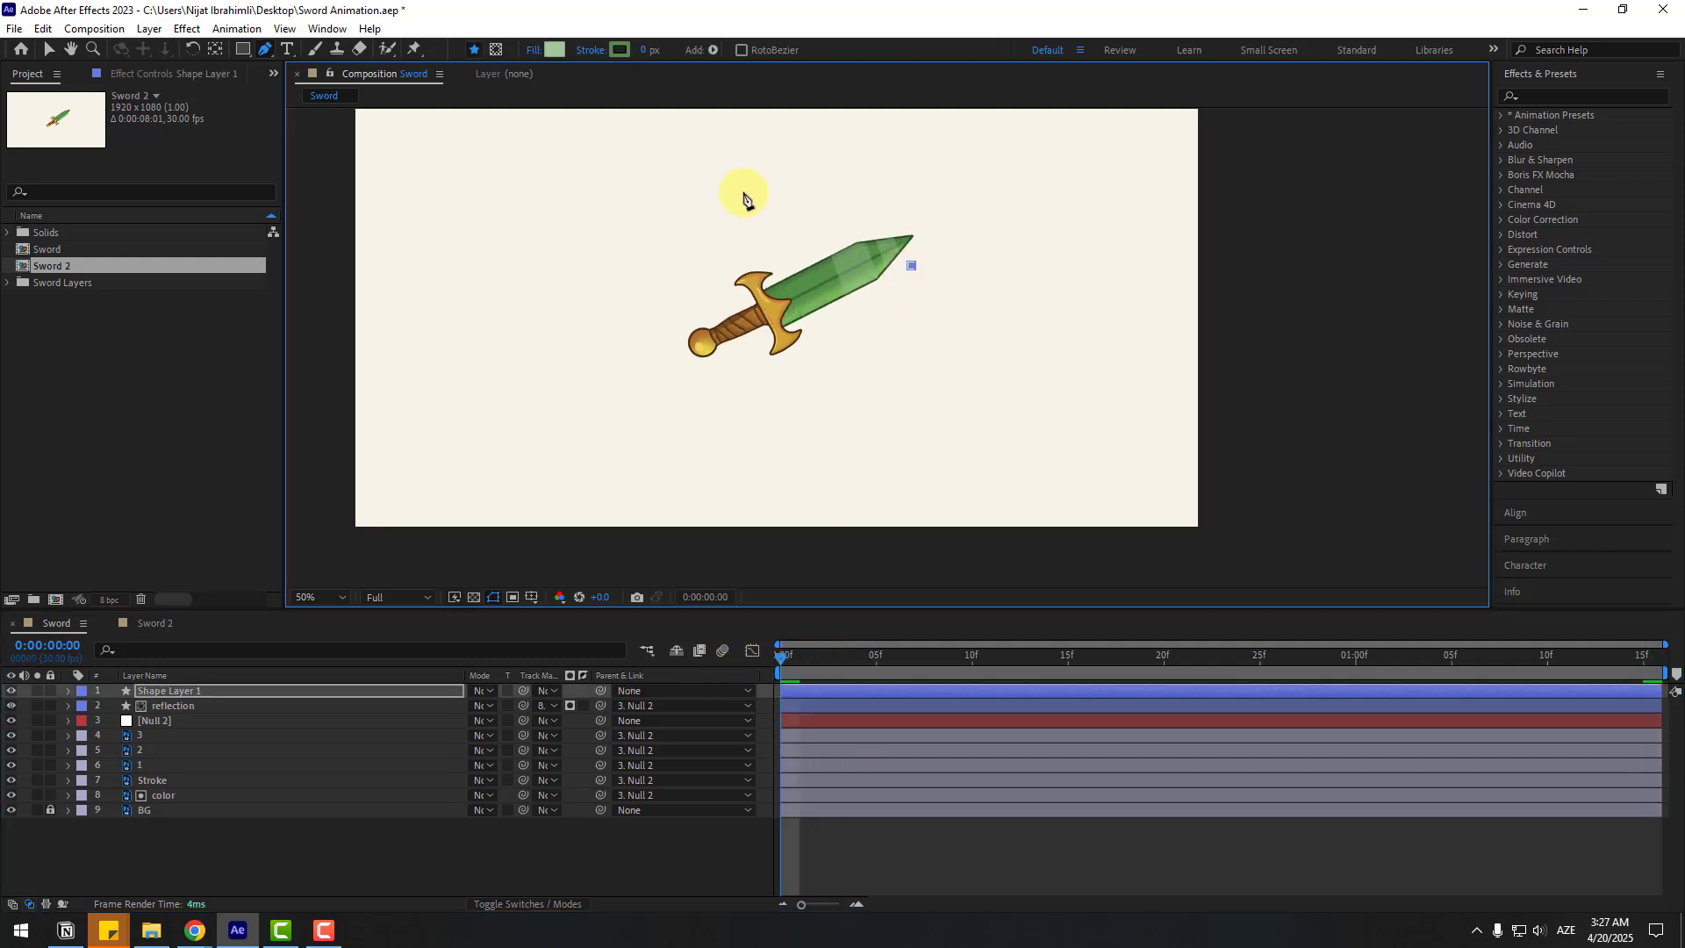
left_click_drag(748, 190, 663, 204)
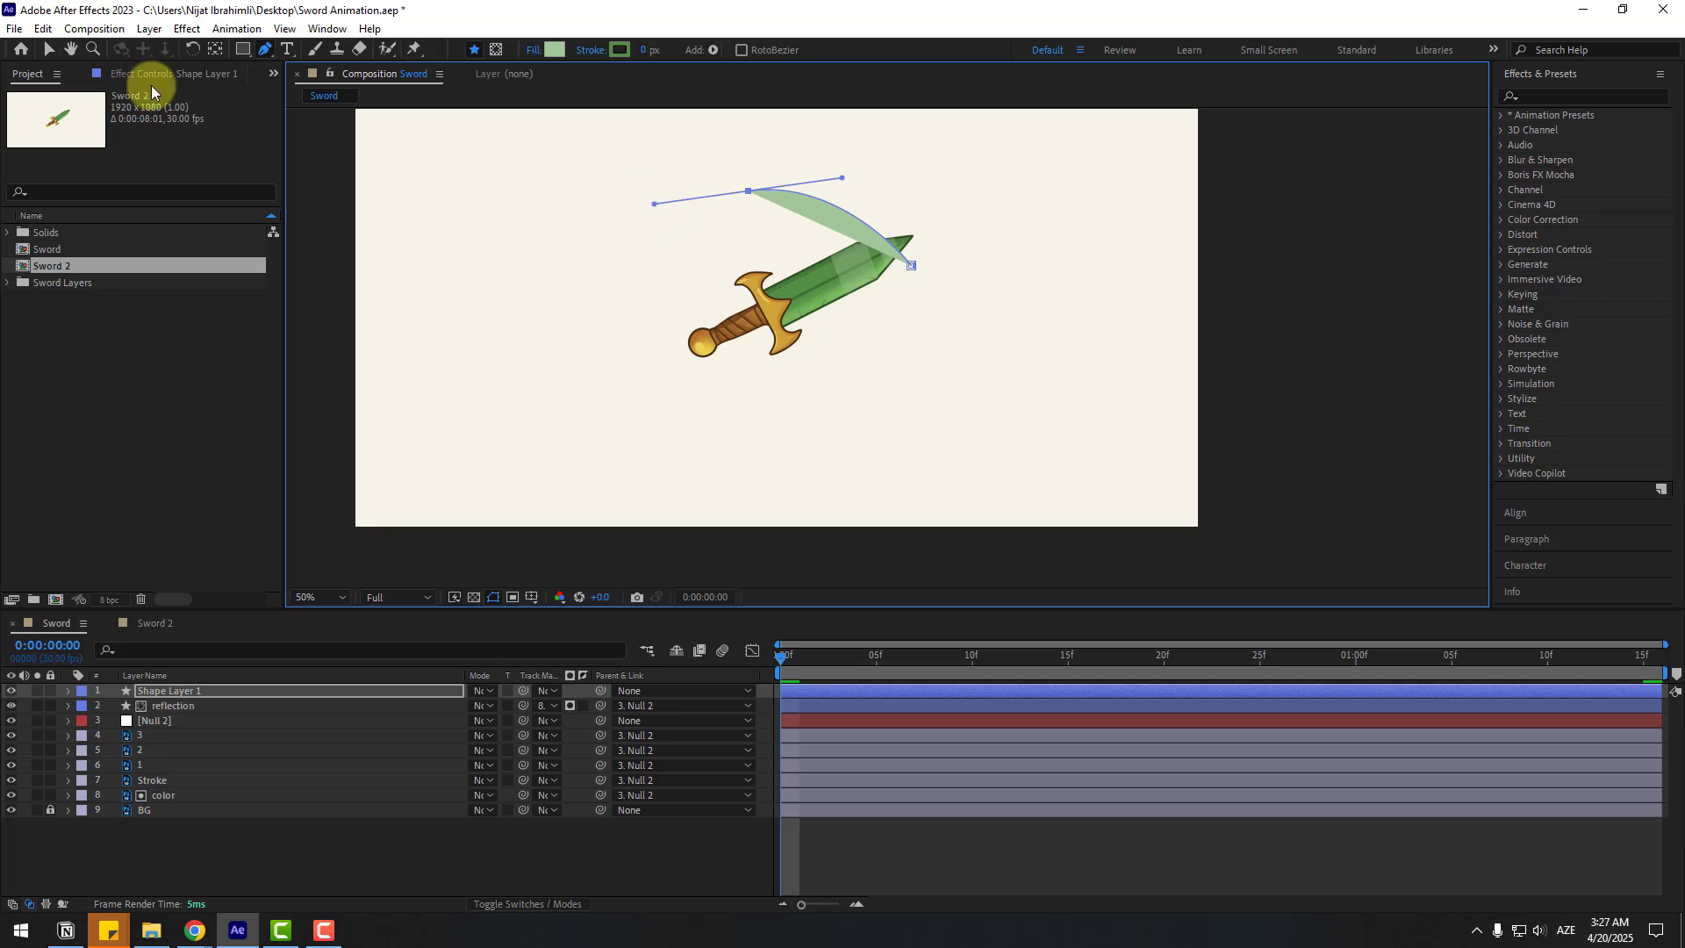
Set the new arc shape's Fill to None.
left_click(56, 49)
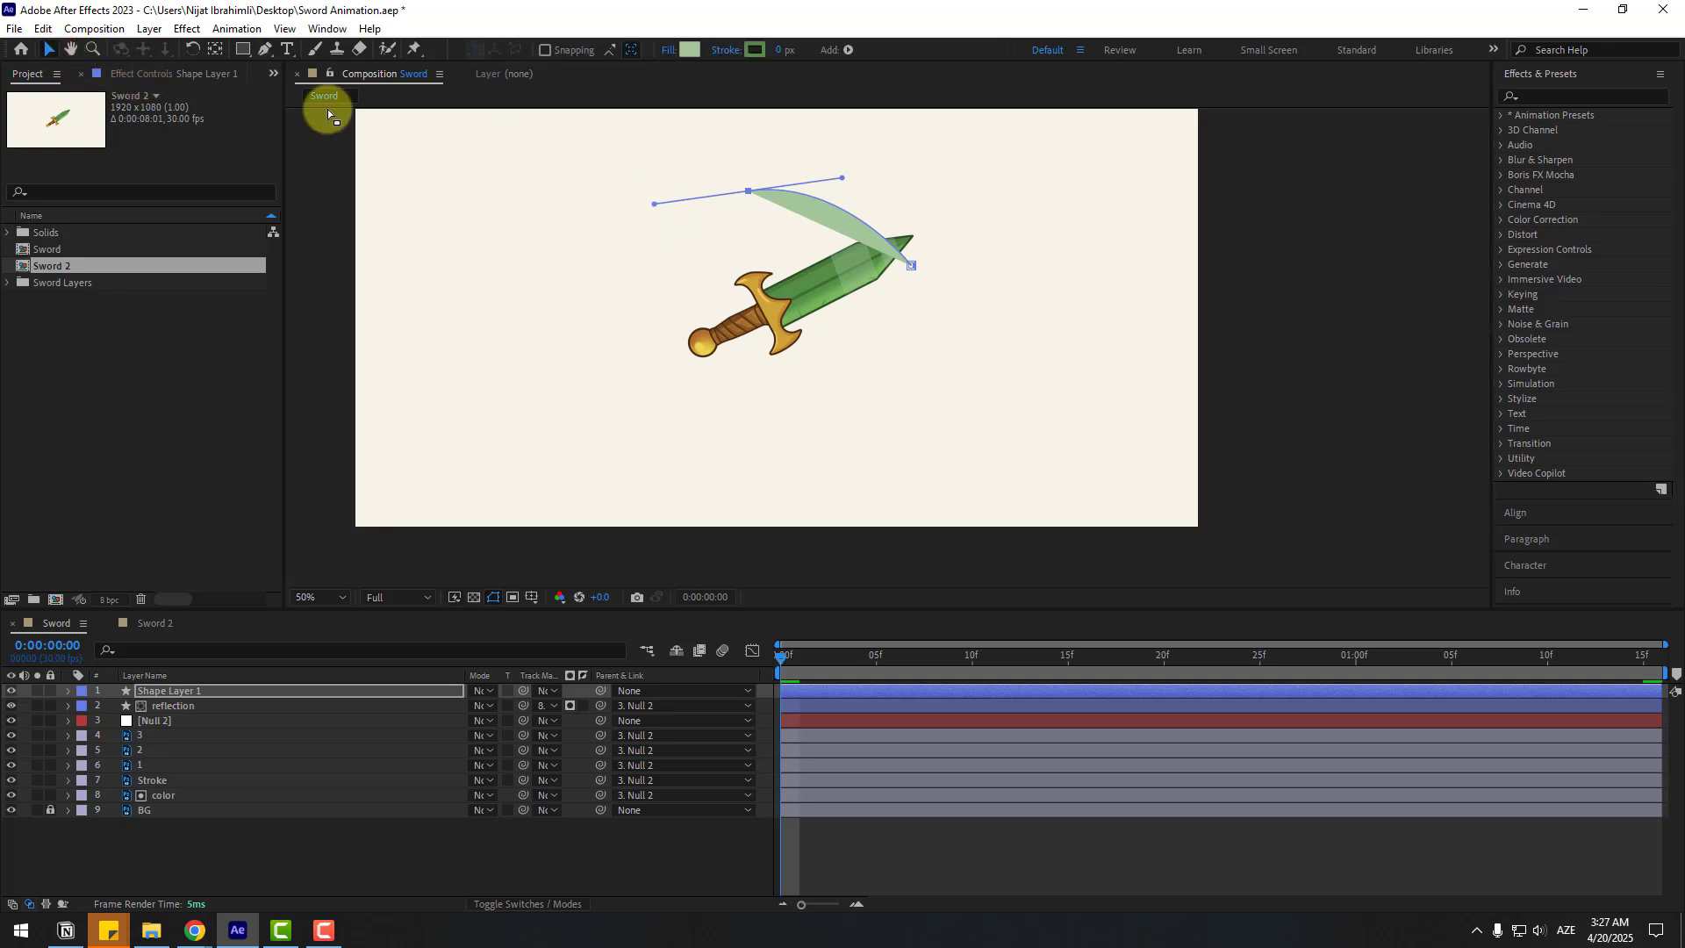
left_click(667, 50)
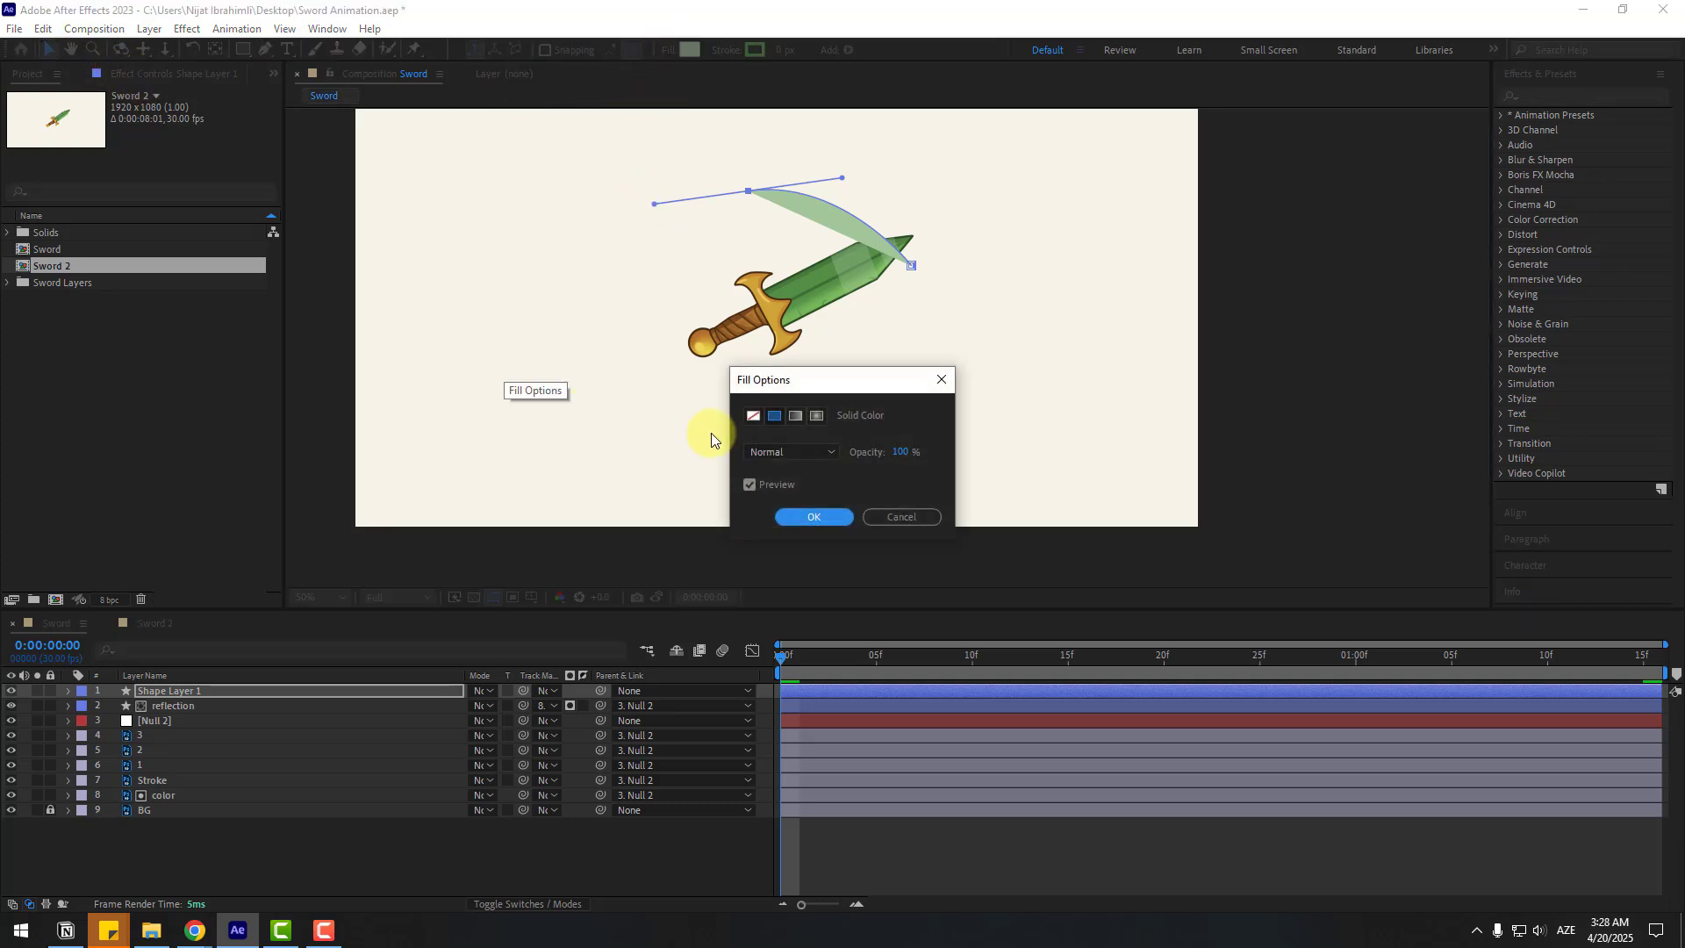
left_click(752, 416)
left_click(805, 517)
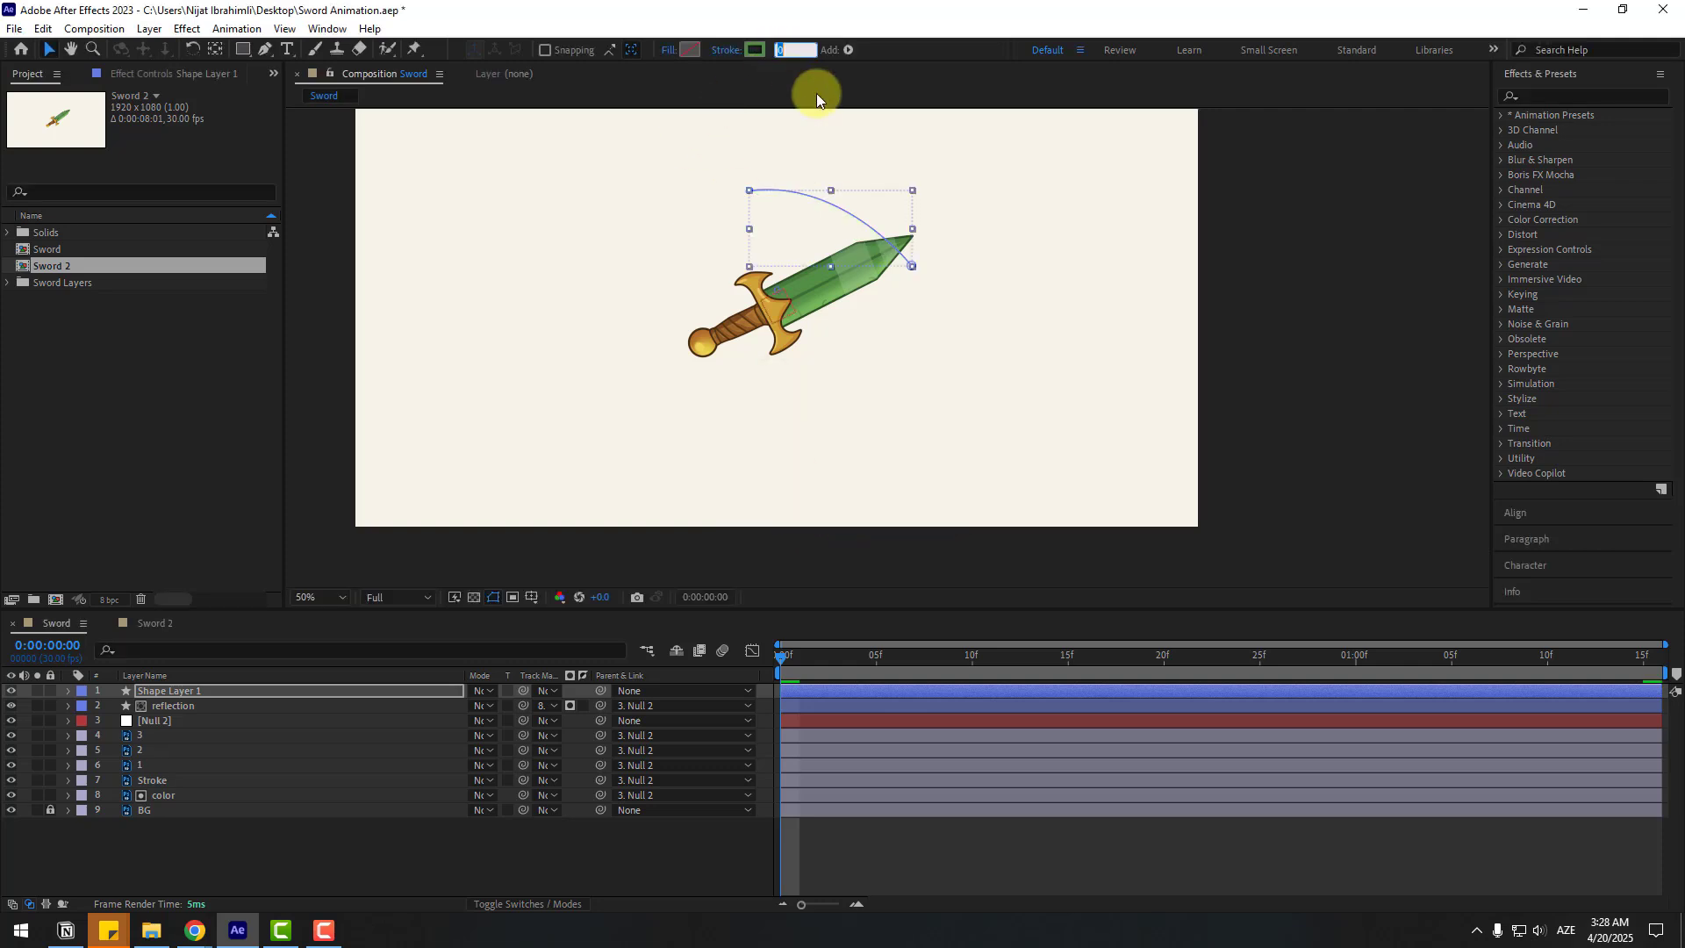
Add Trim Paths to the arc shape.
type("5")
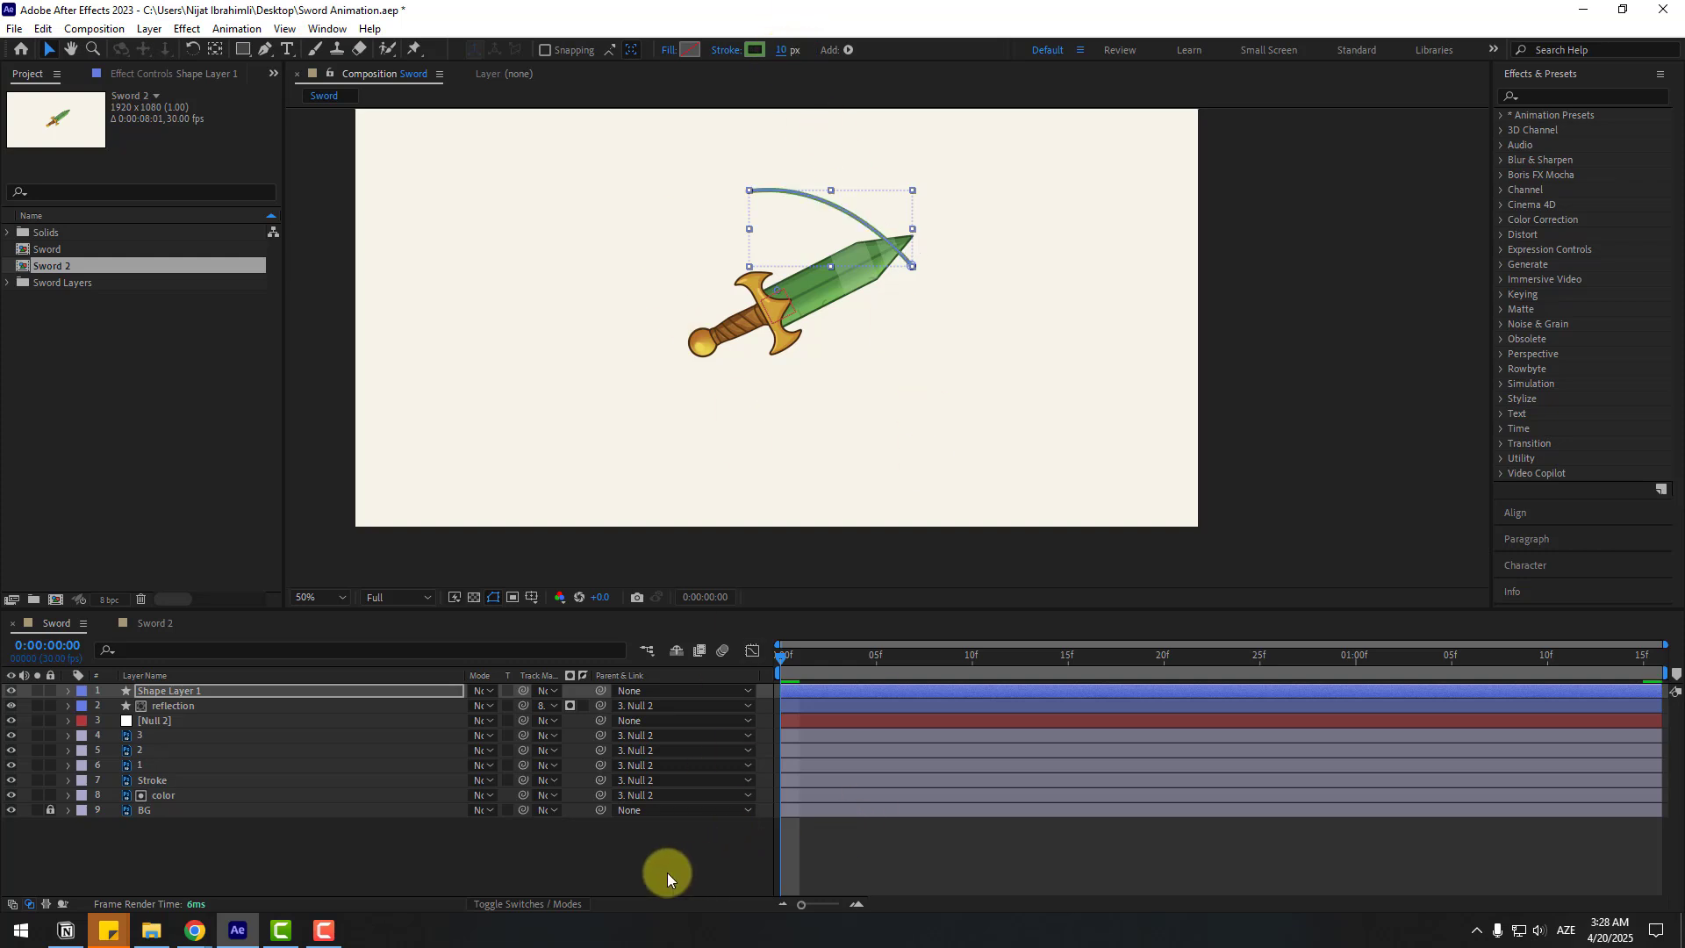
left_click(775, 216)
left_click(848, 49)
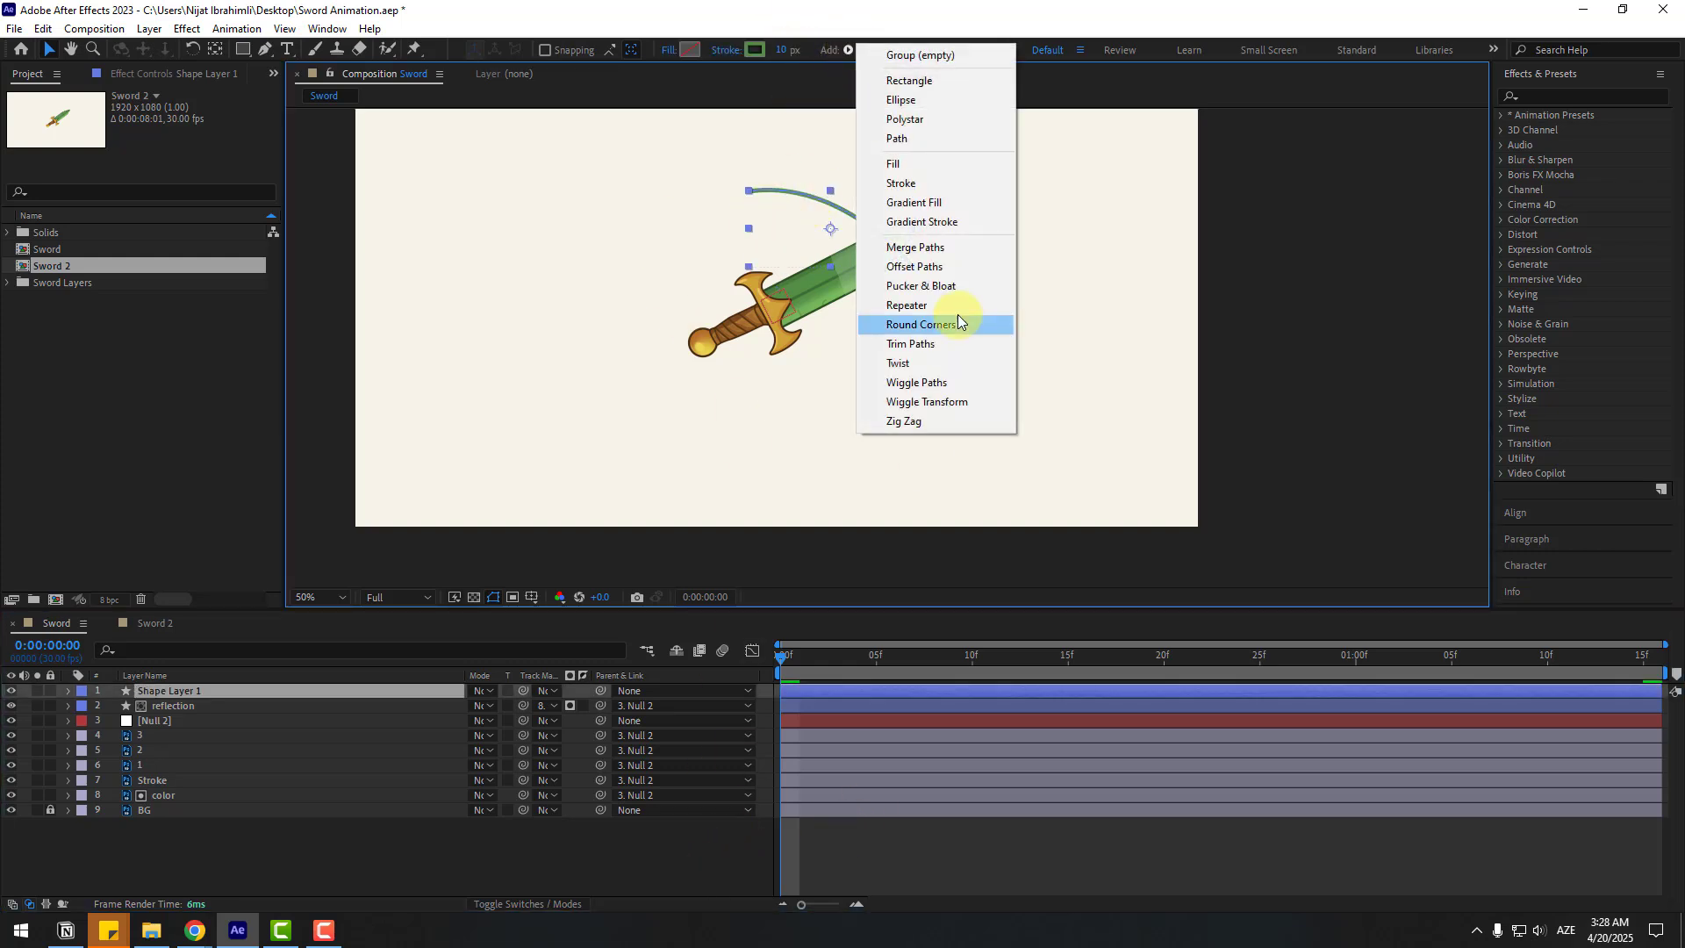
left_click(935, 349)
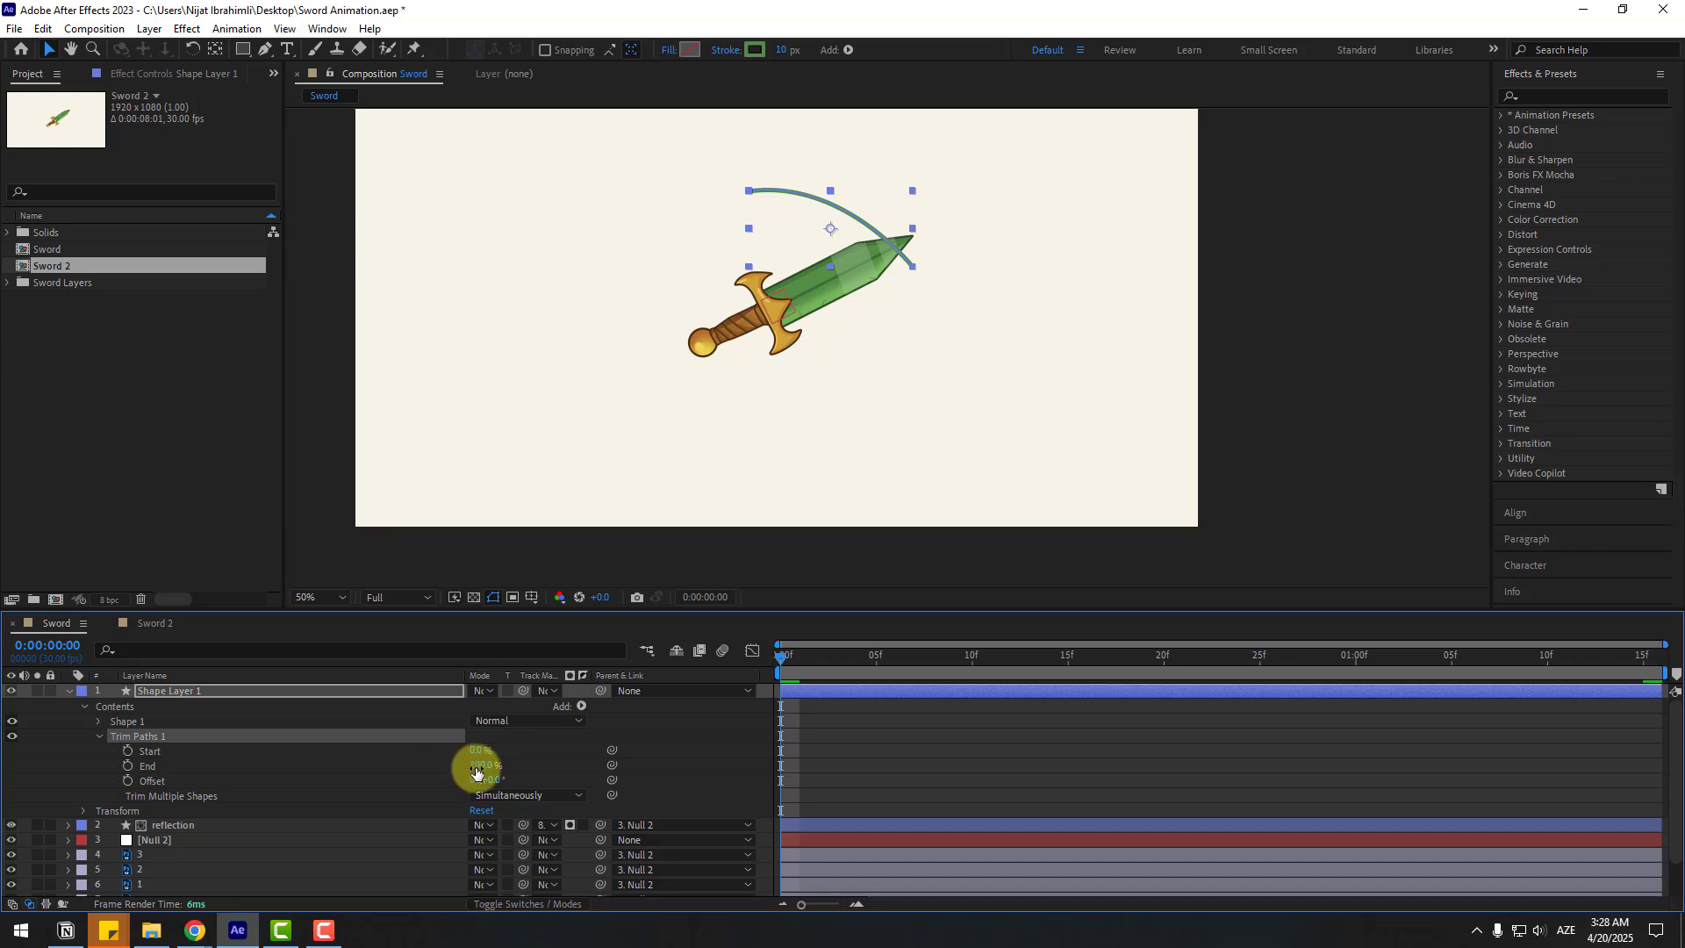
Animate Trim Paths End from 0% to 100% by frame 3 and Easy Ease both keyframes.
type("0")
key("Return")
left_click(128, 765)
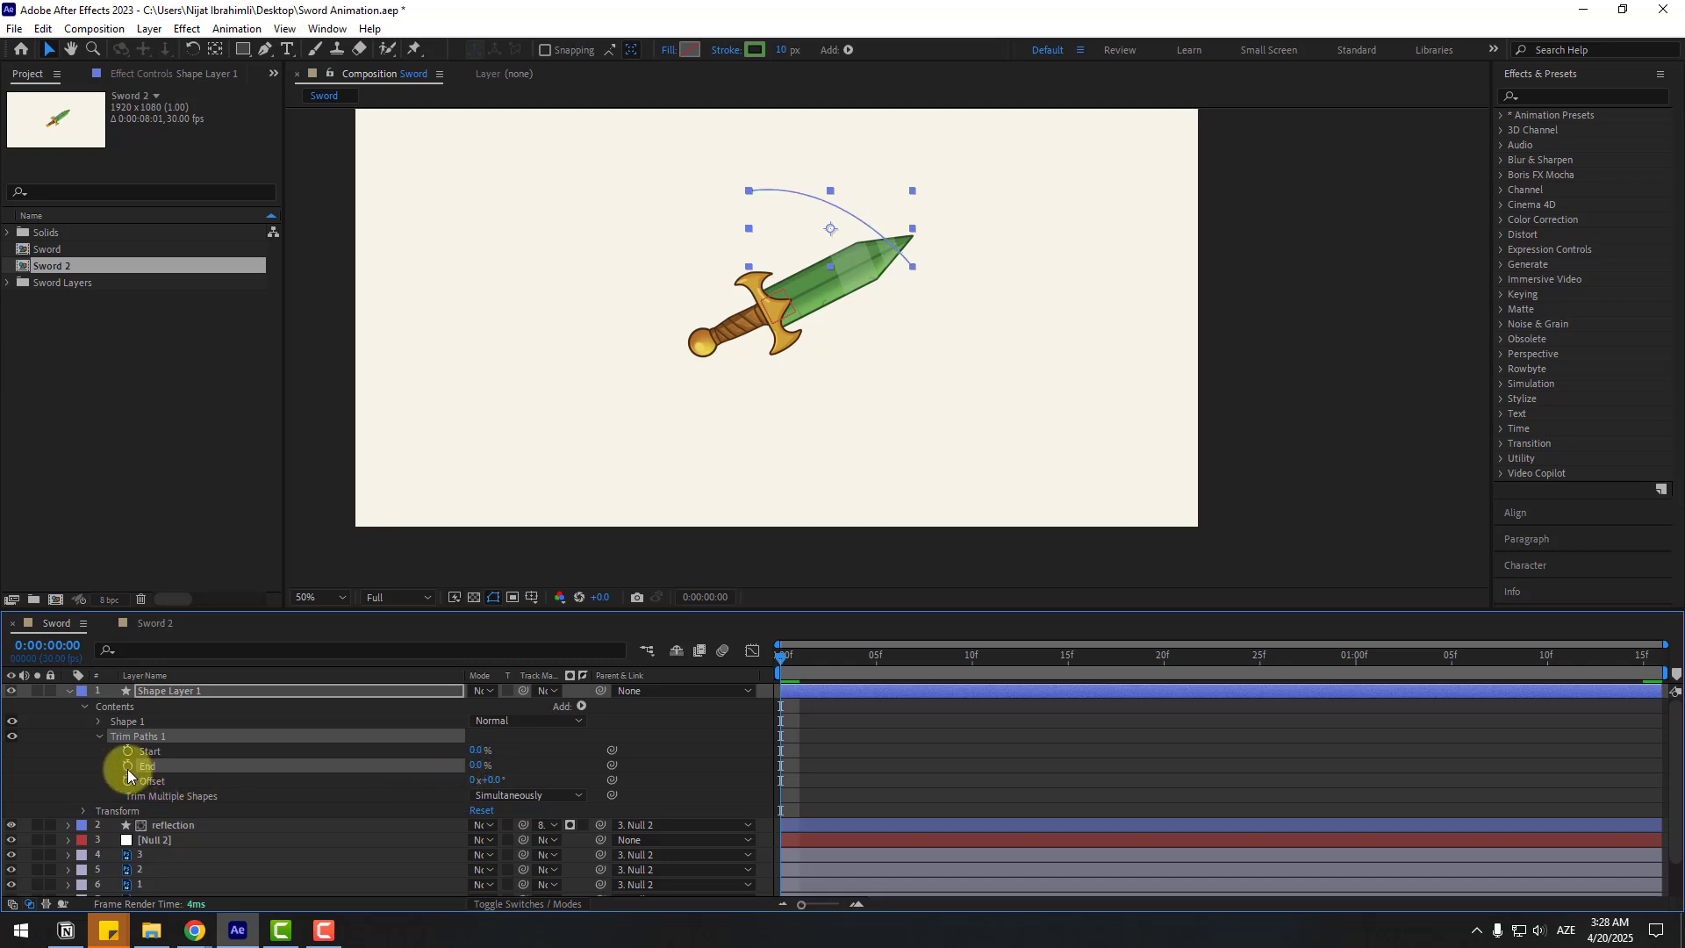
left_click_drag(788, 669, 837, 672)
left_click(950, 761)
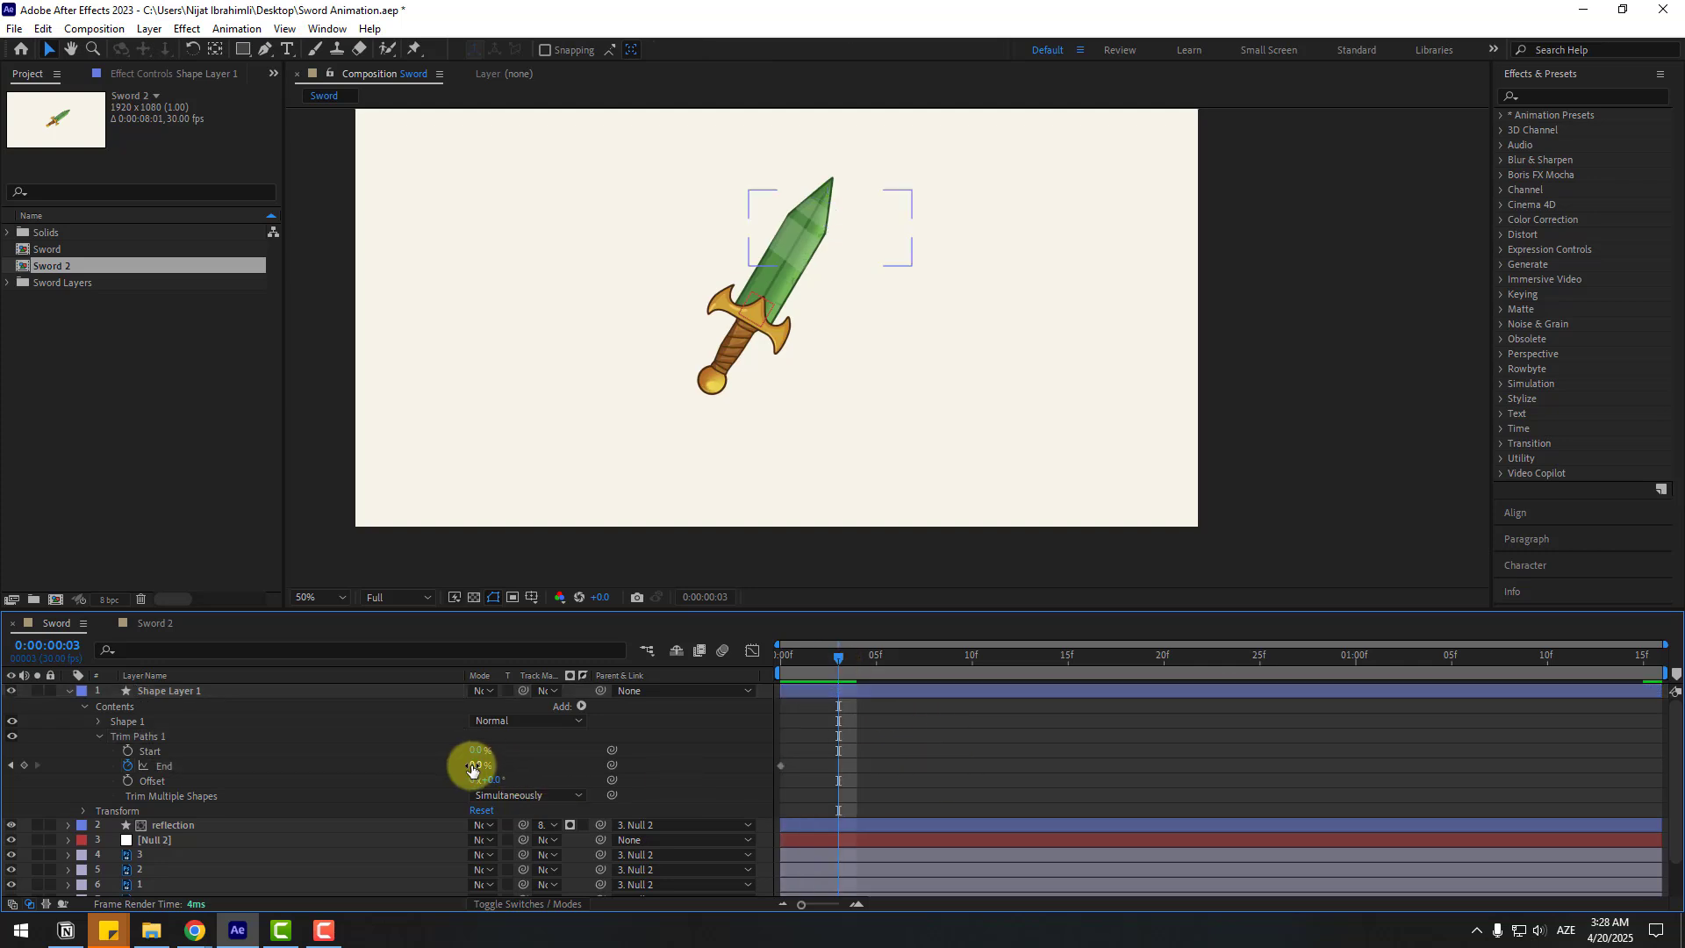
left_click_drag(474, 764, 788, 764)
left_click(882, 766)
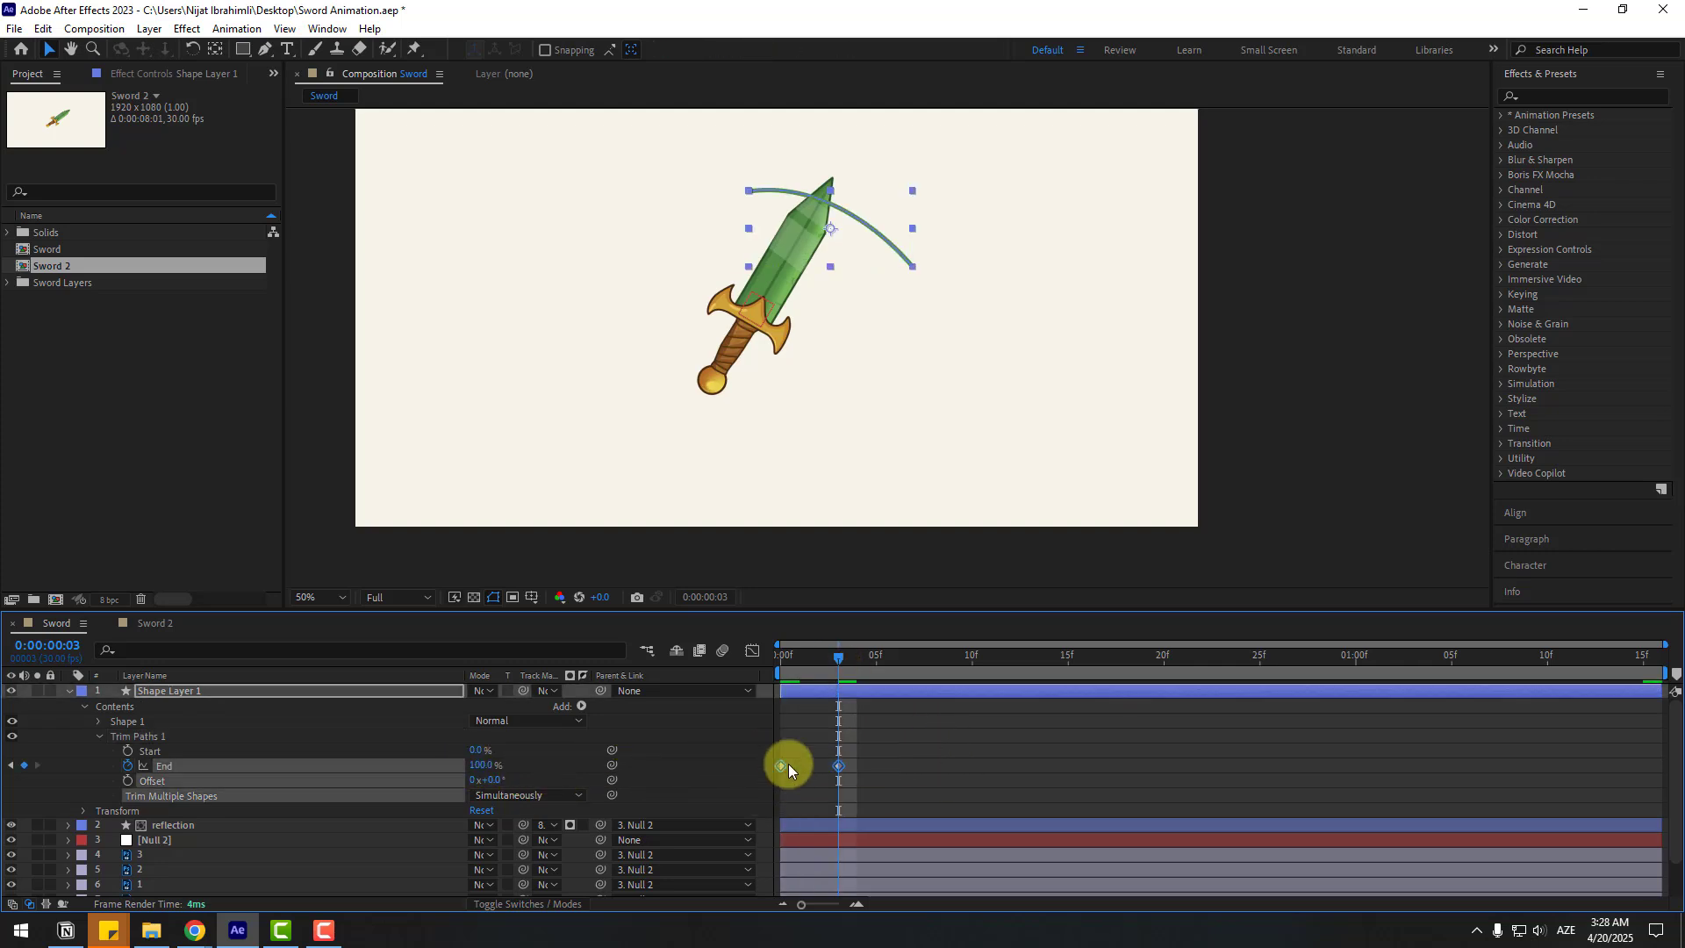
right_click(780, 761)
mouse_move(922, 751)
left_click(1054, 810)
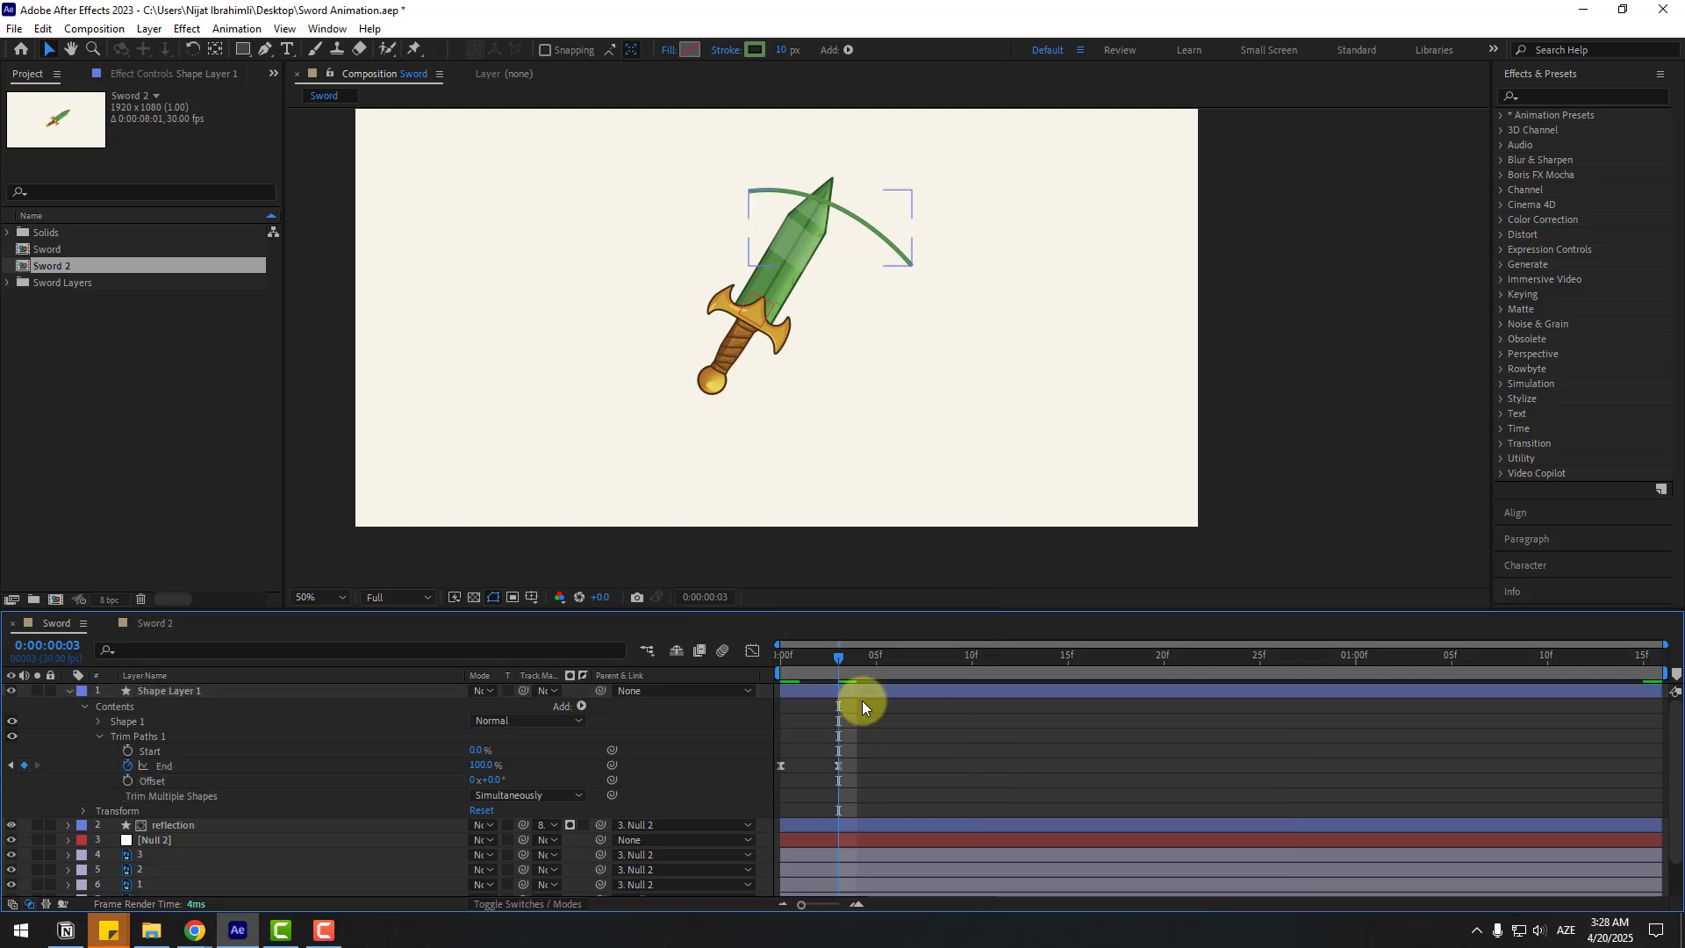
Keyframe Trim Paths Start at frame 1 and set it to 100% at frame 5.
left_click_drag(817, 662, 798, 663)
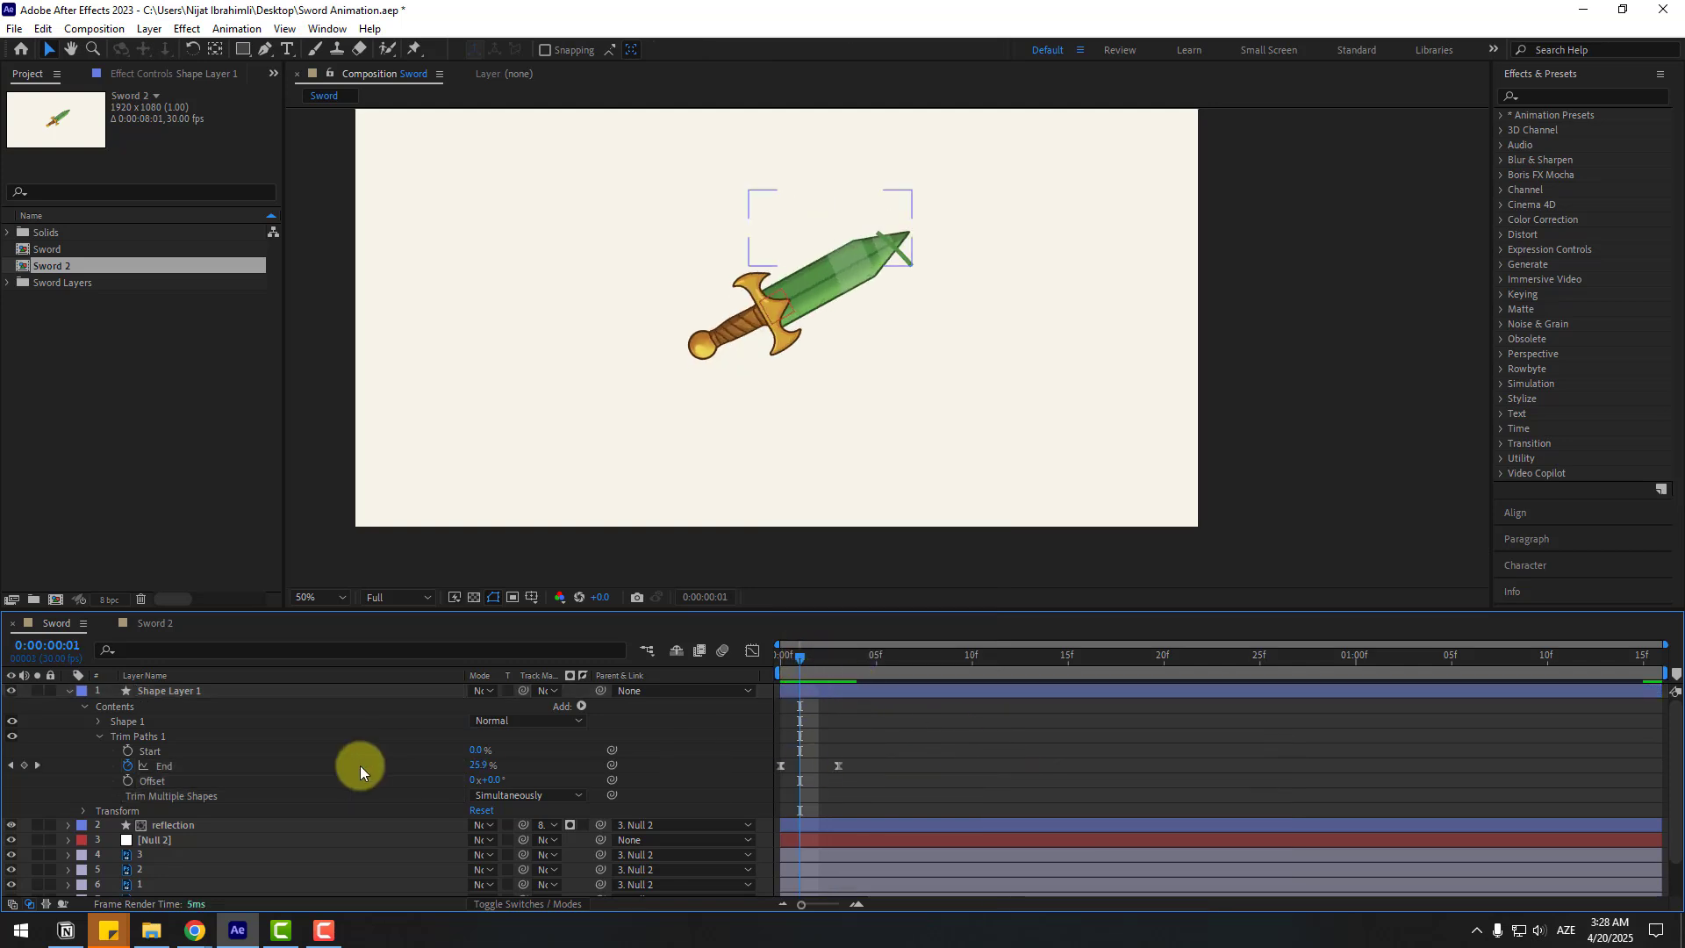
left_click(125, 750)
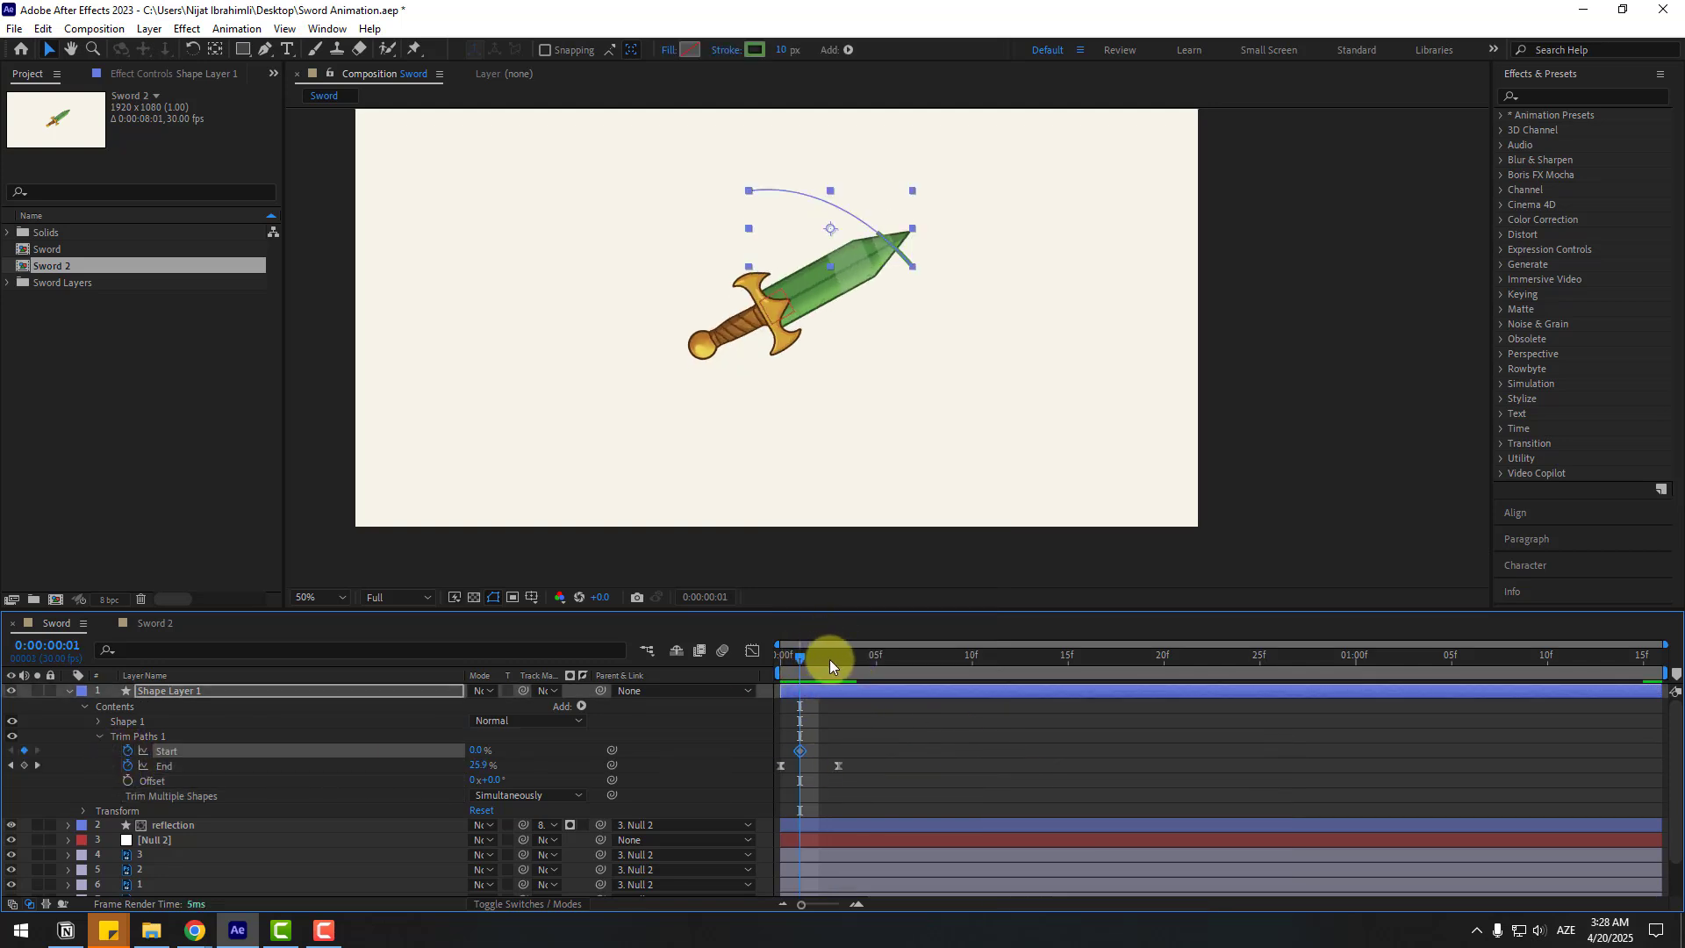
left_click_drag(829, 660, 867, 665)
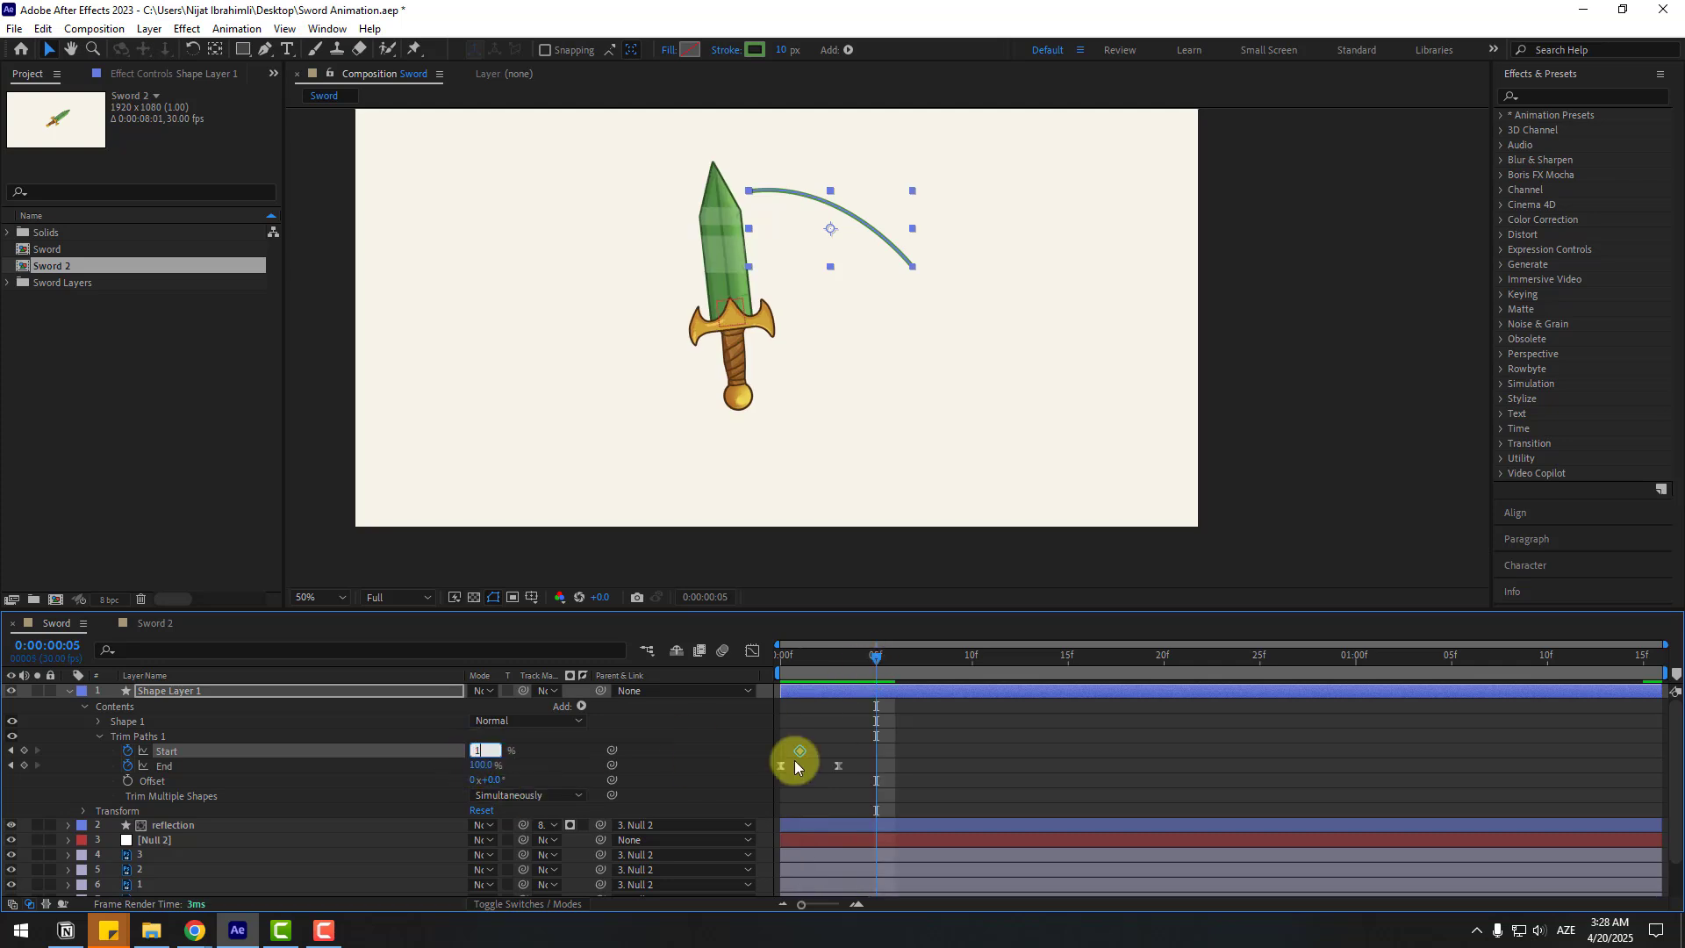
key("Return")
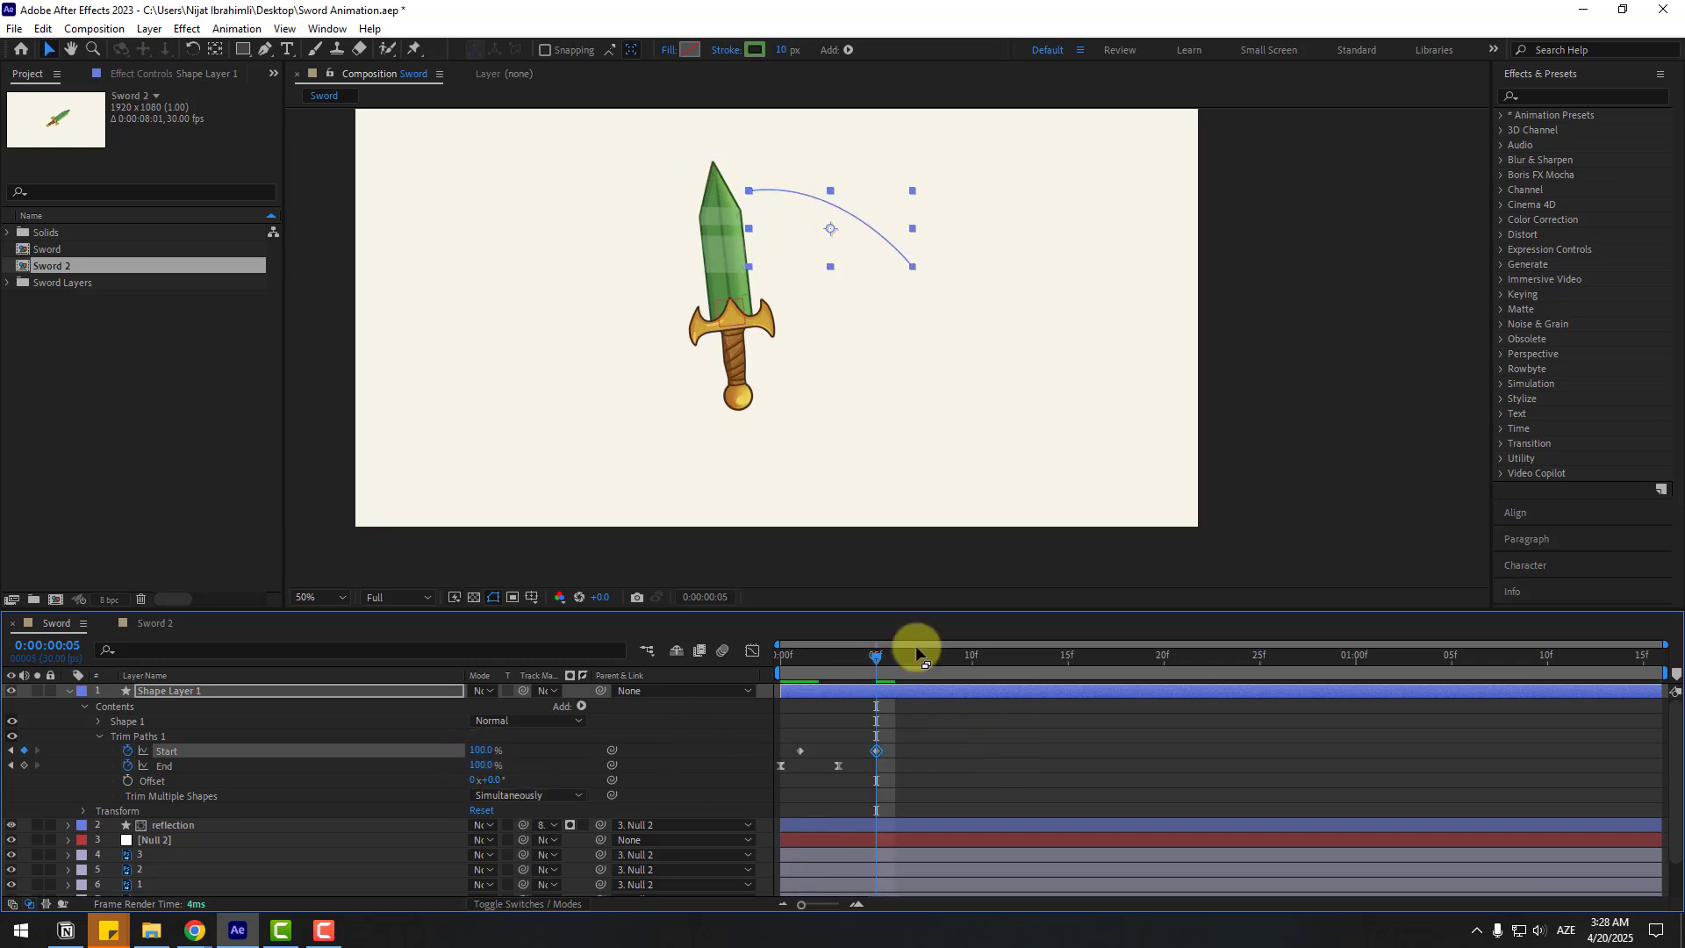
Easy Ease the first Start keyframe, preview the swing, and select the trim keyframes.
left_click(969, 748)
left_click(799, 751)
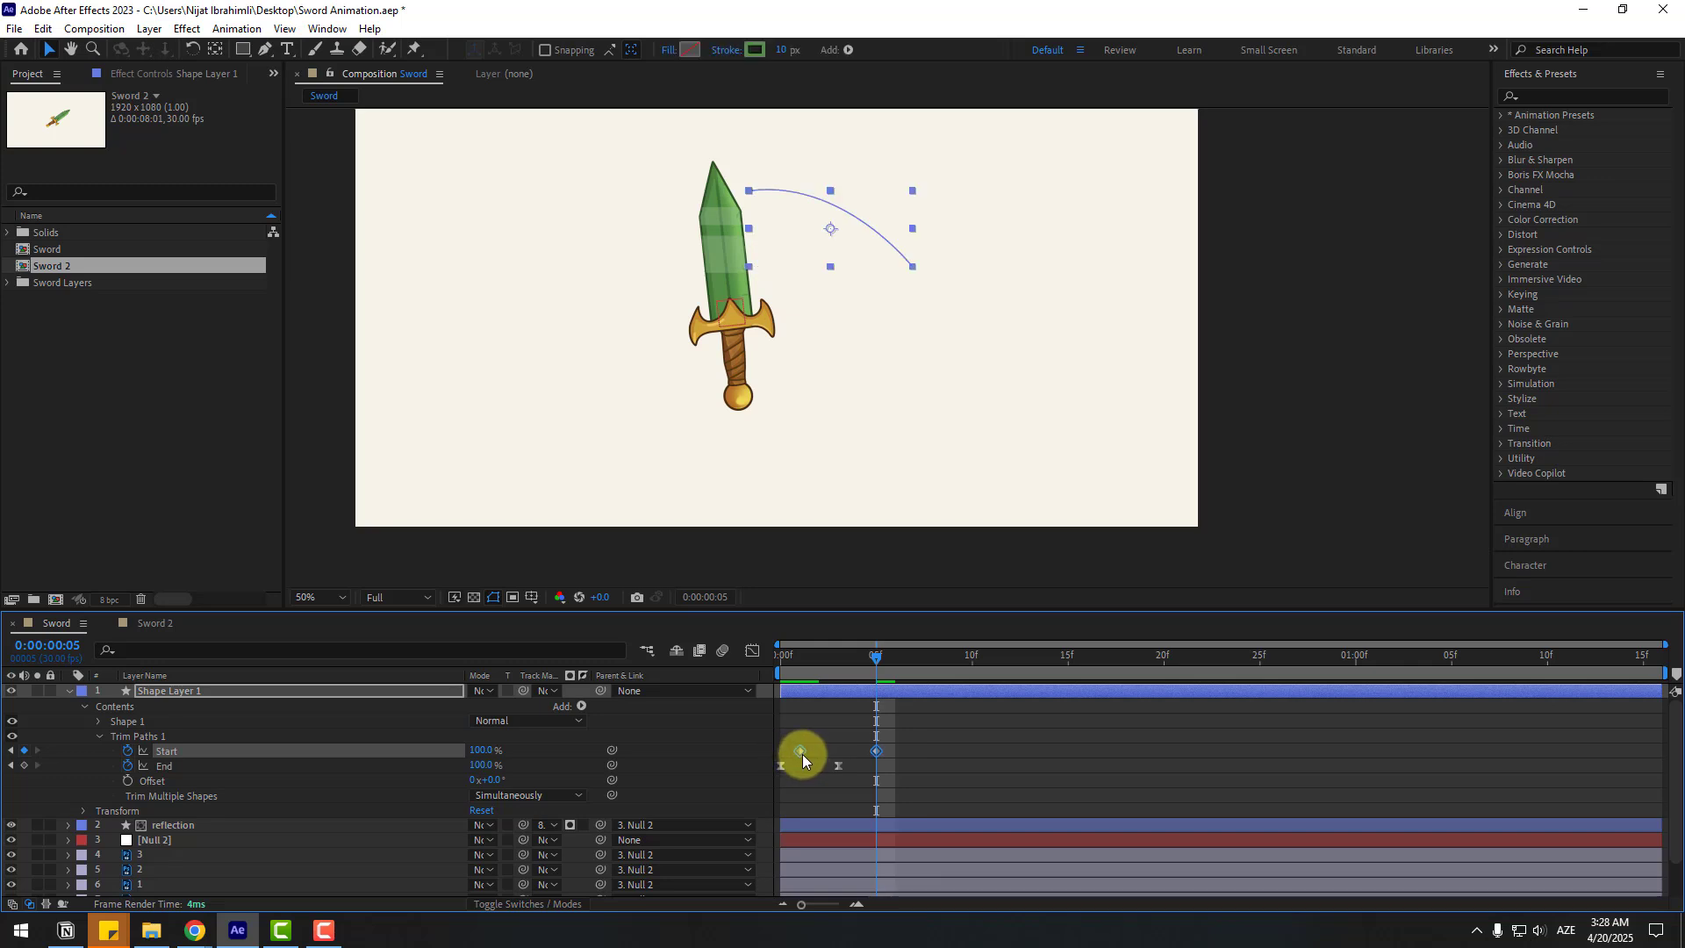
right_click(798, 752)
mouse_move(803, 739)
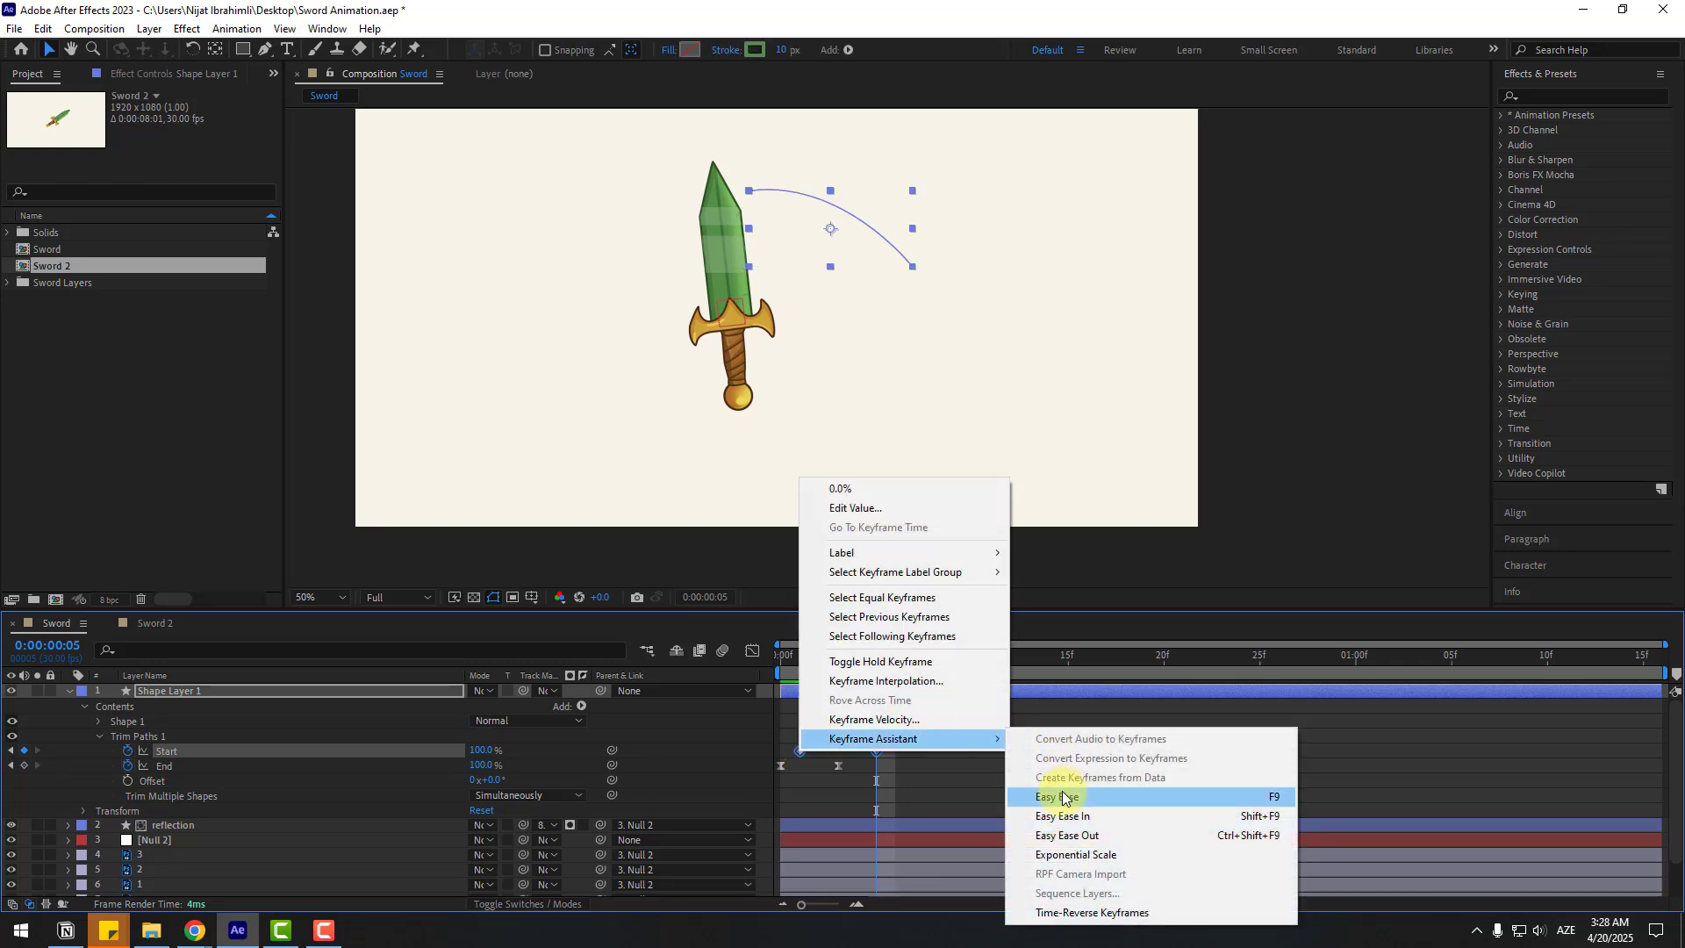
left_click(1064, 797)
left_click(1055, 763)
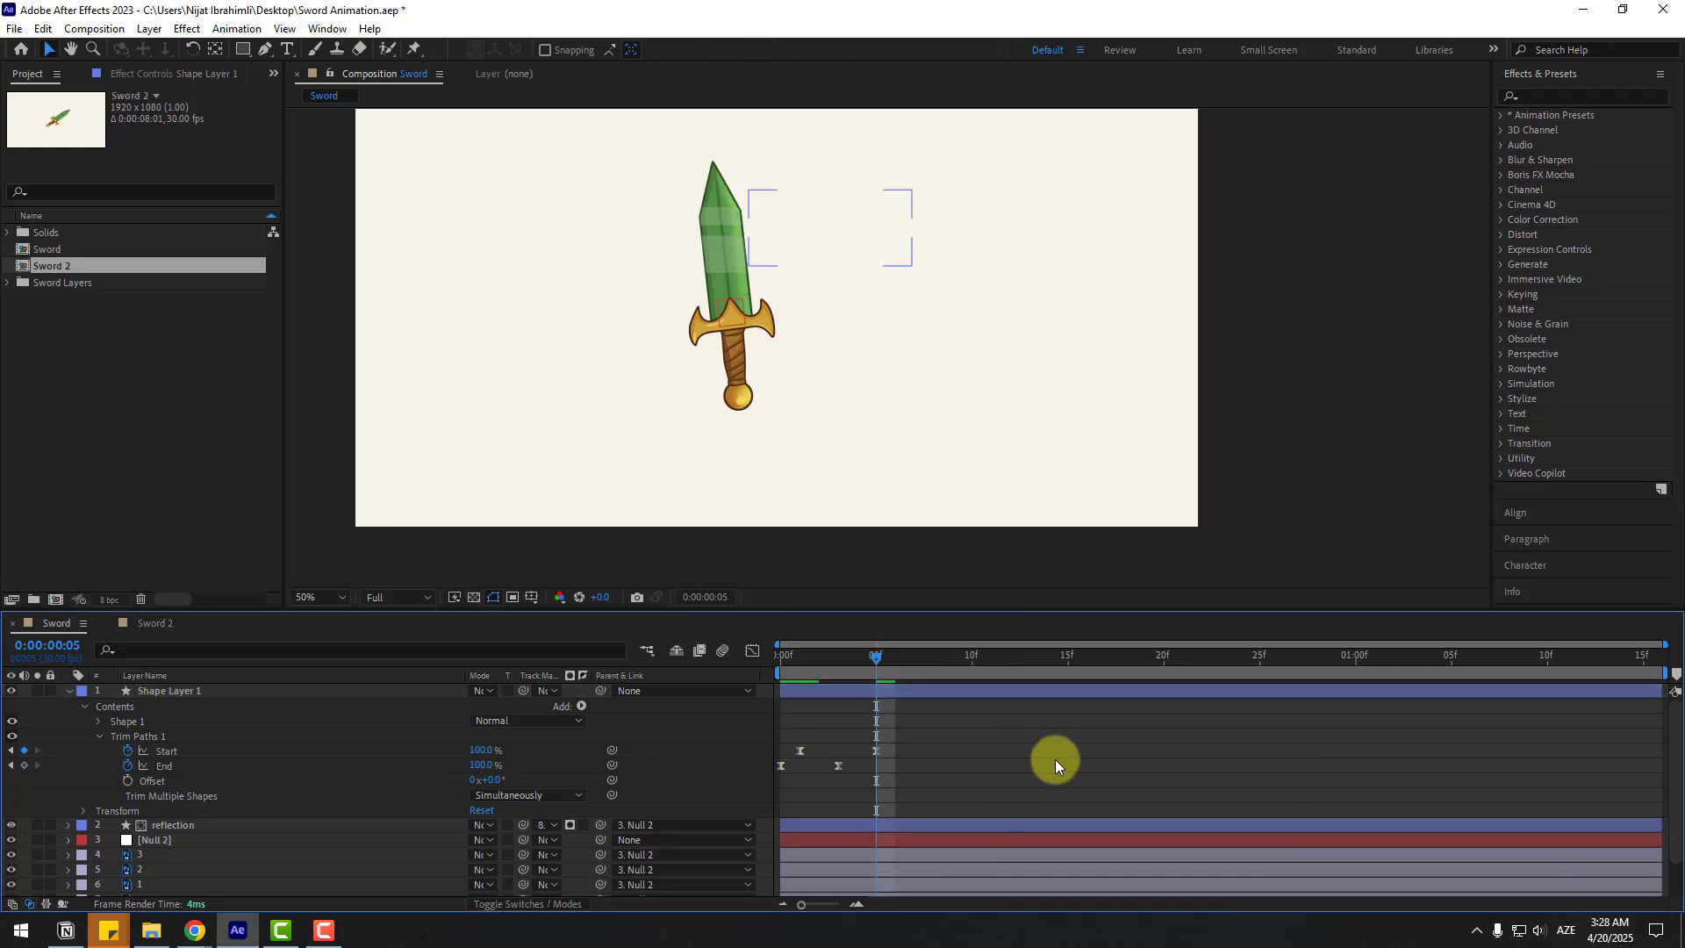
key("space")
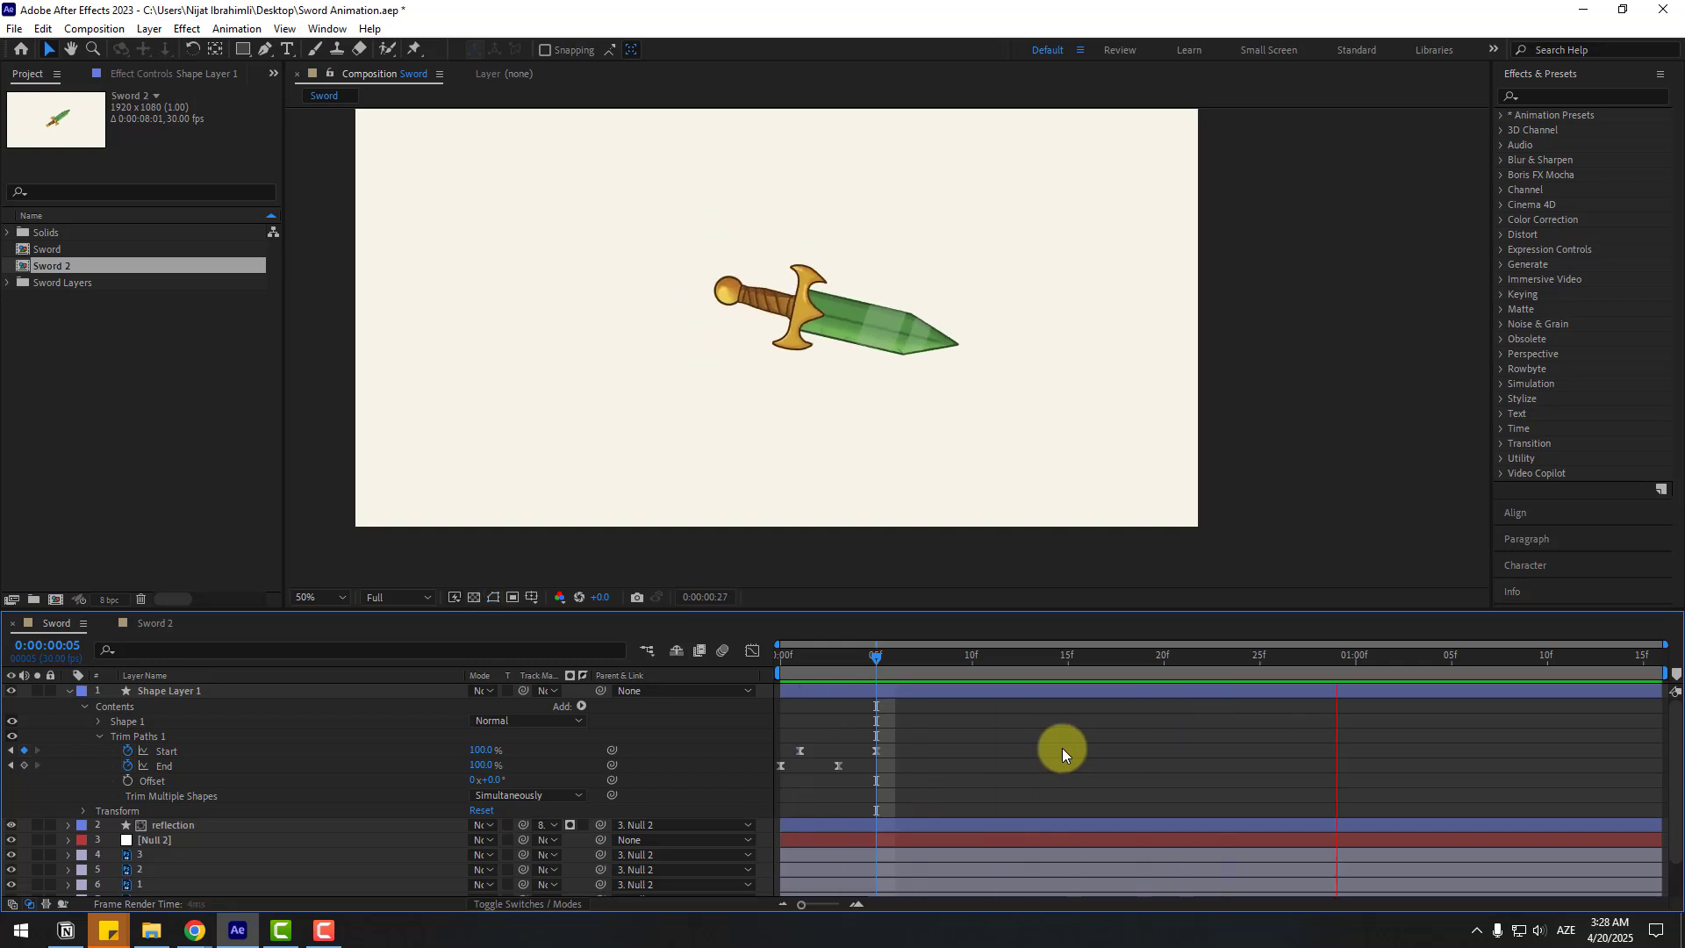
left_click_drag(919, 742, 867, 766)
Show Shape Layer 1's Trim Paths keyframes and shift the trail layer to start at frame 2.
left_click(182, 692)
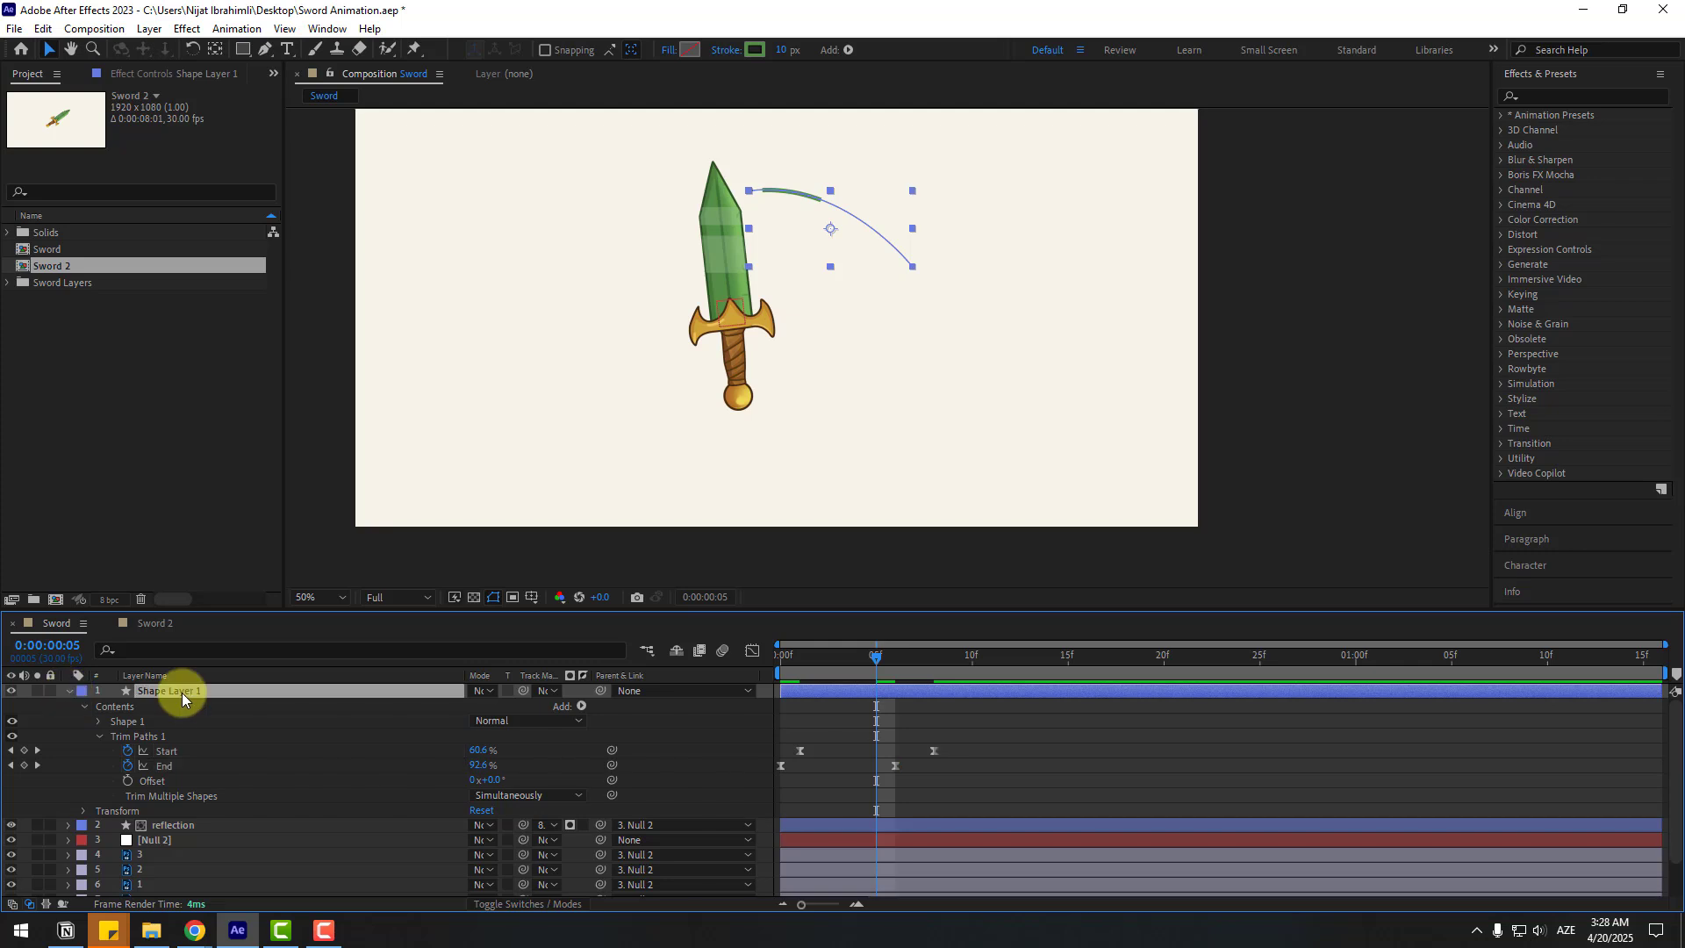
key("u")
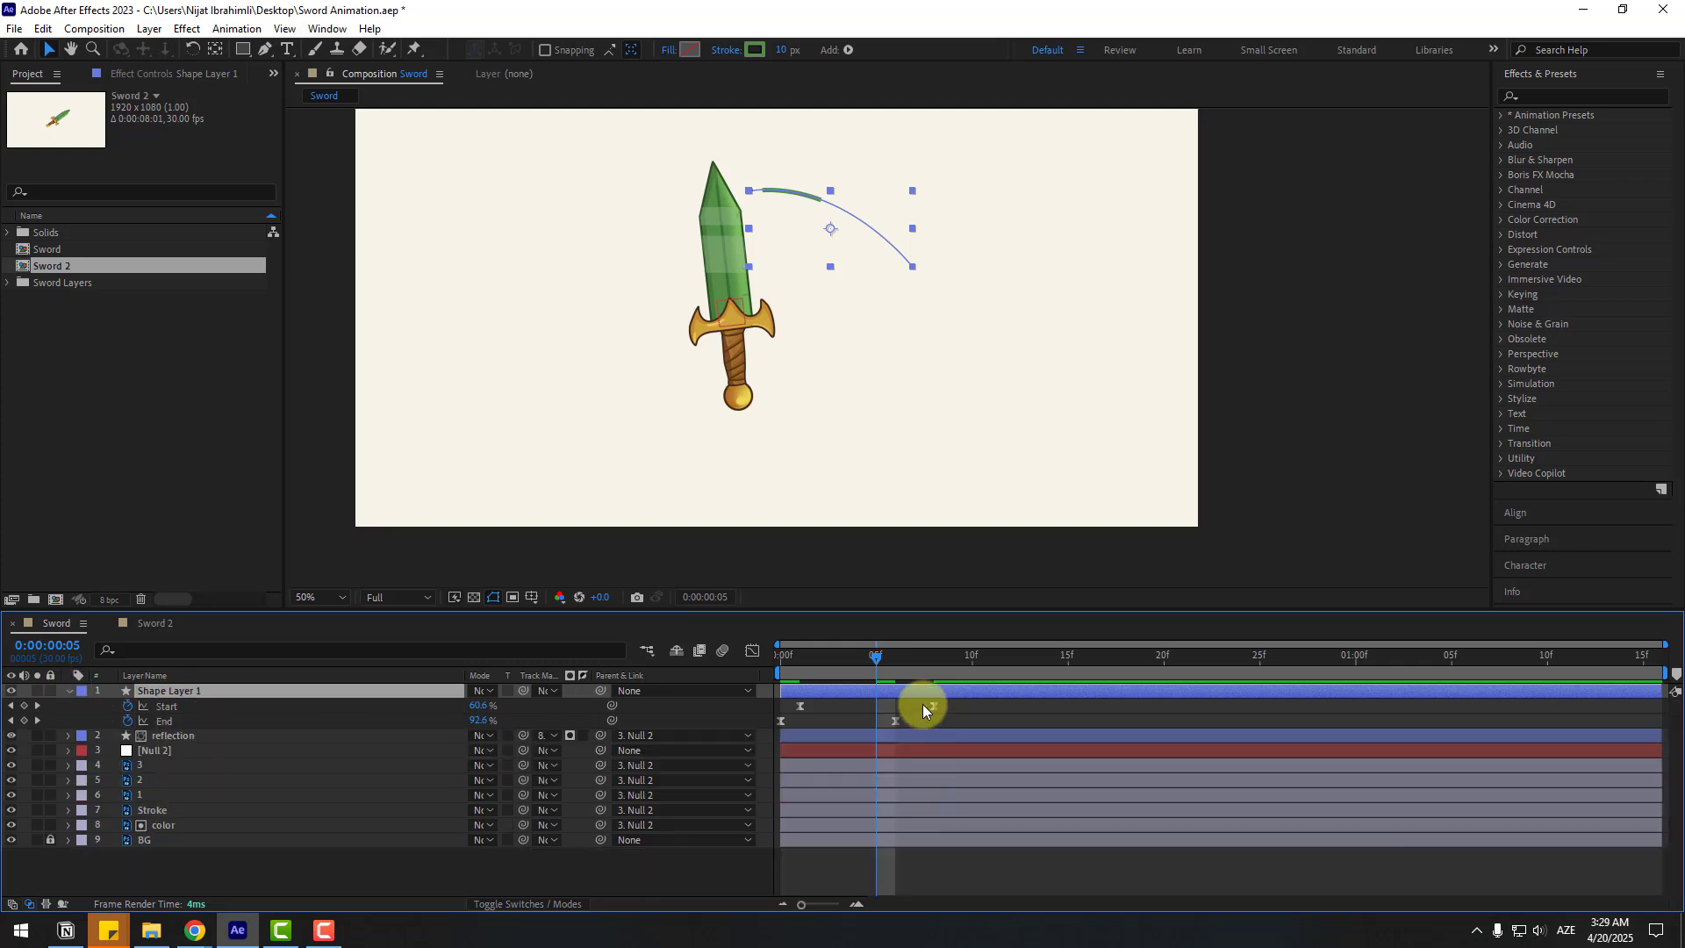
left_click_drag(813, 691, 970, 677)
left_click_drag(808, 658, 818, 665)
mouse_move(1025, 693)
left_mouse_down()
mouse_move(812, 691)
mouse_move(863, 688)
mouse_move(845, 708)
mouse_move(872, 709)
left_mouse_up()
key("Page_Down")
key("Page_Down")
key("Page_Down")
key("Page_Down")
Preview the retimed slash trail against the sword swing.
key("space")
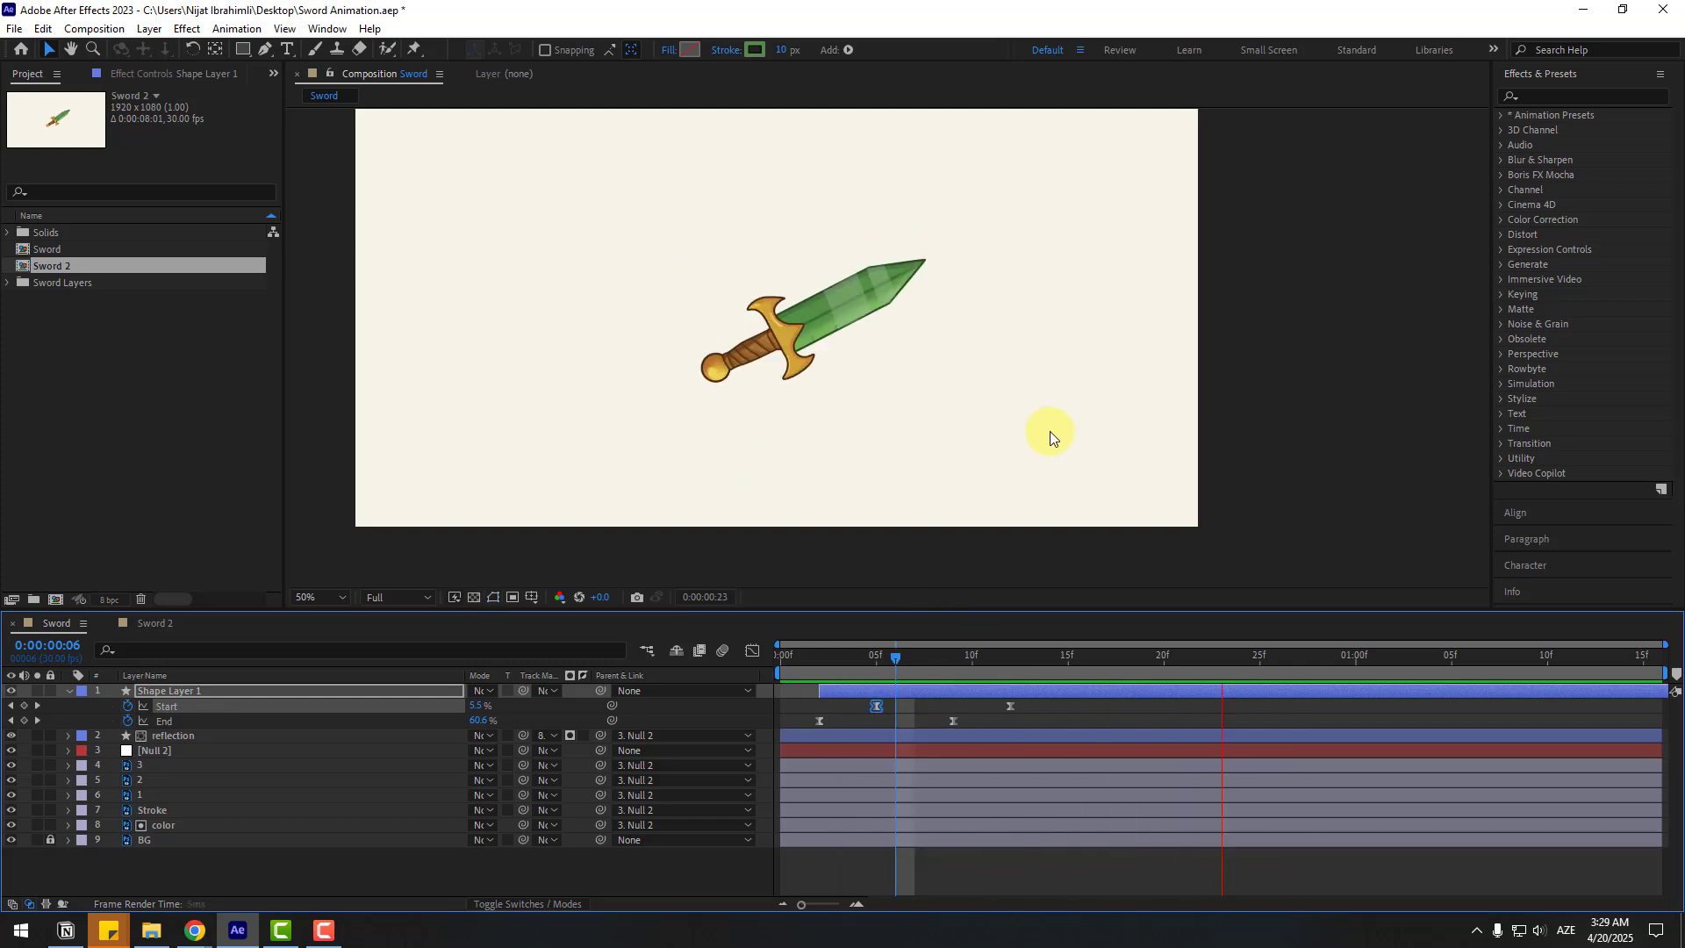
key("space")
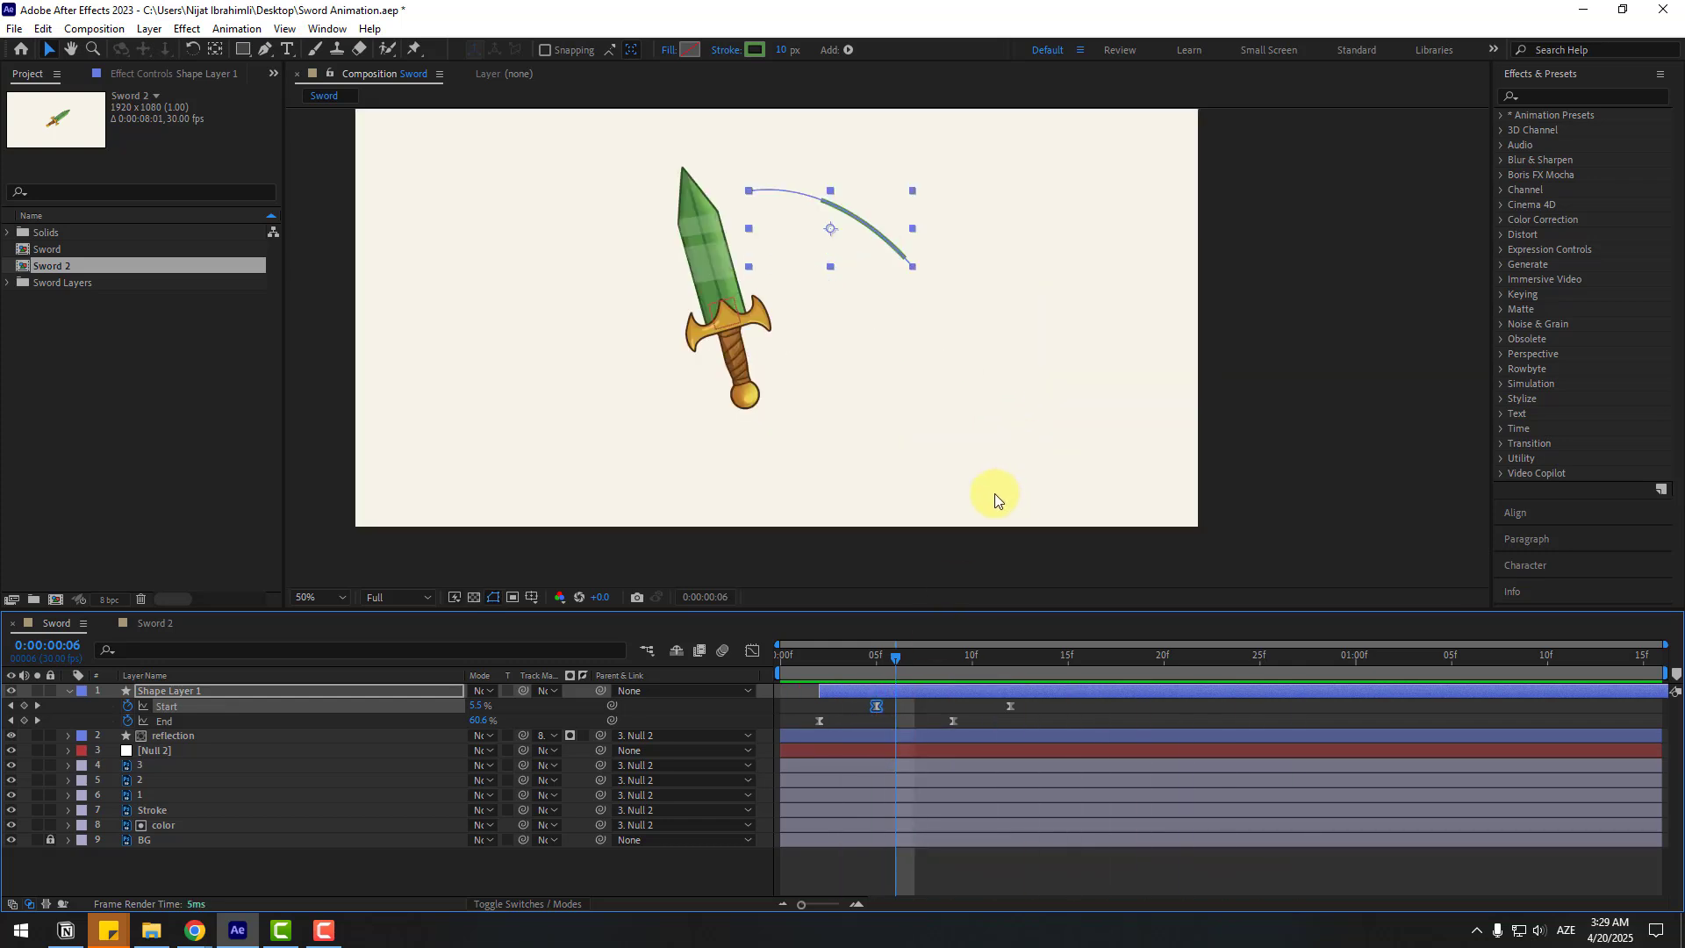
left_click(829, 233)
key("space")
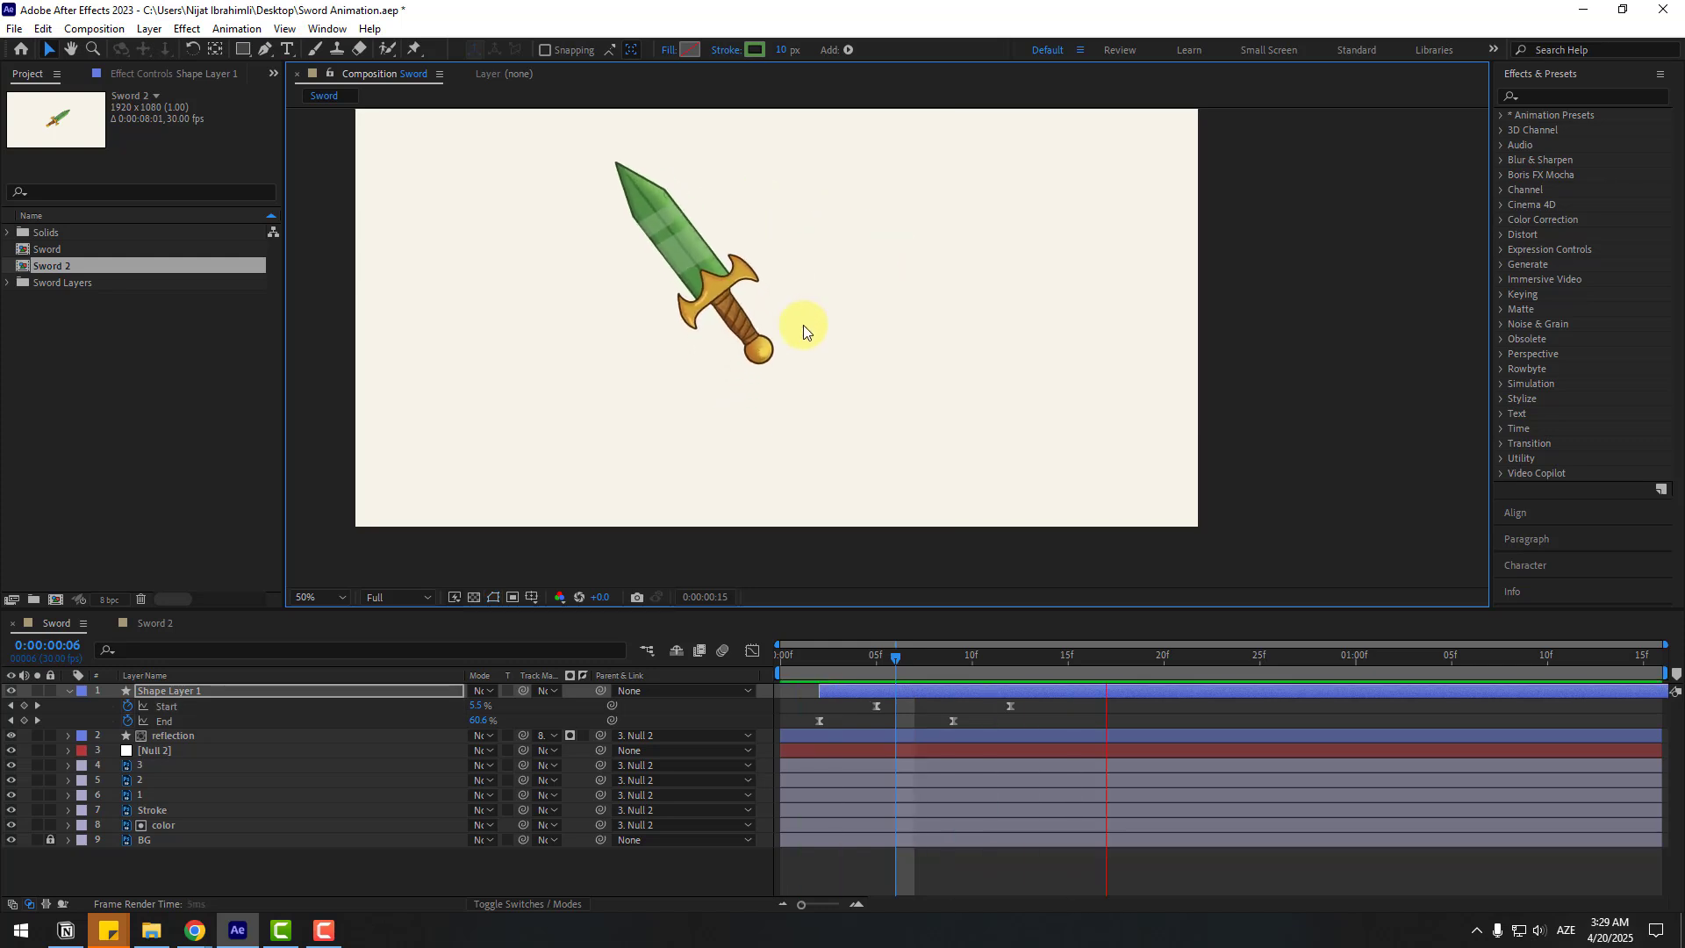
scroll(614, 375, "down", 2)
key("space")
scroll(985, 343, "up", 4)
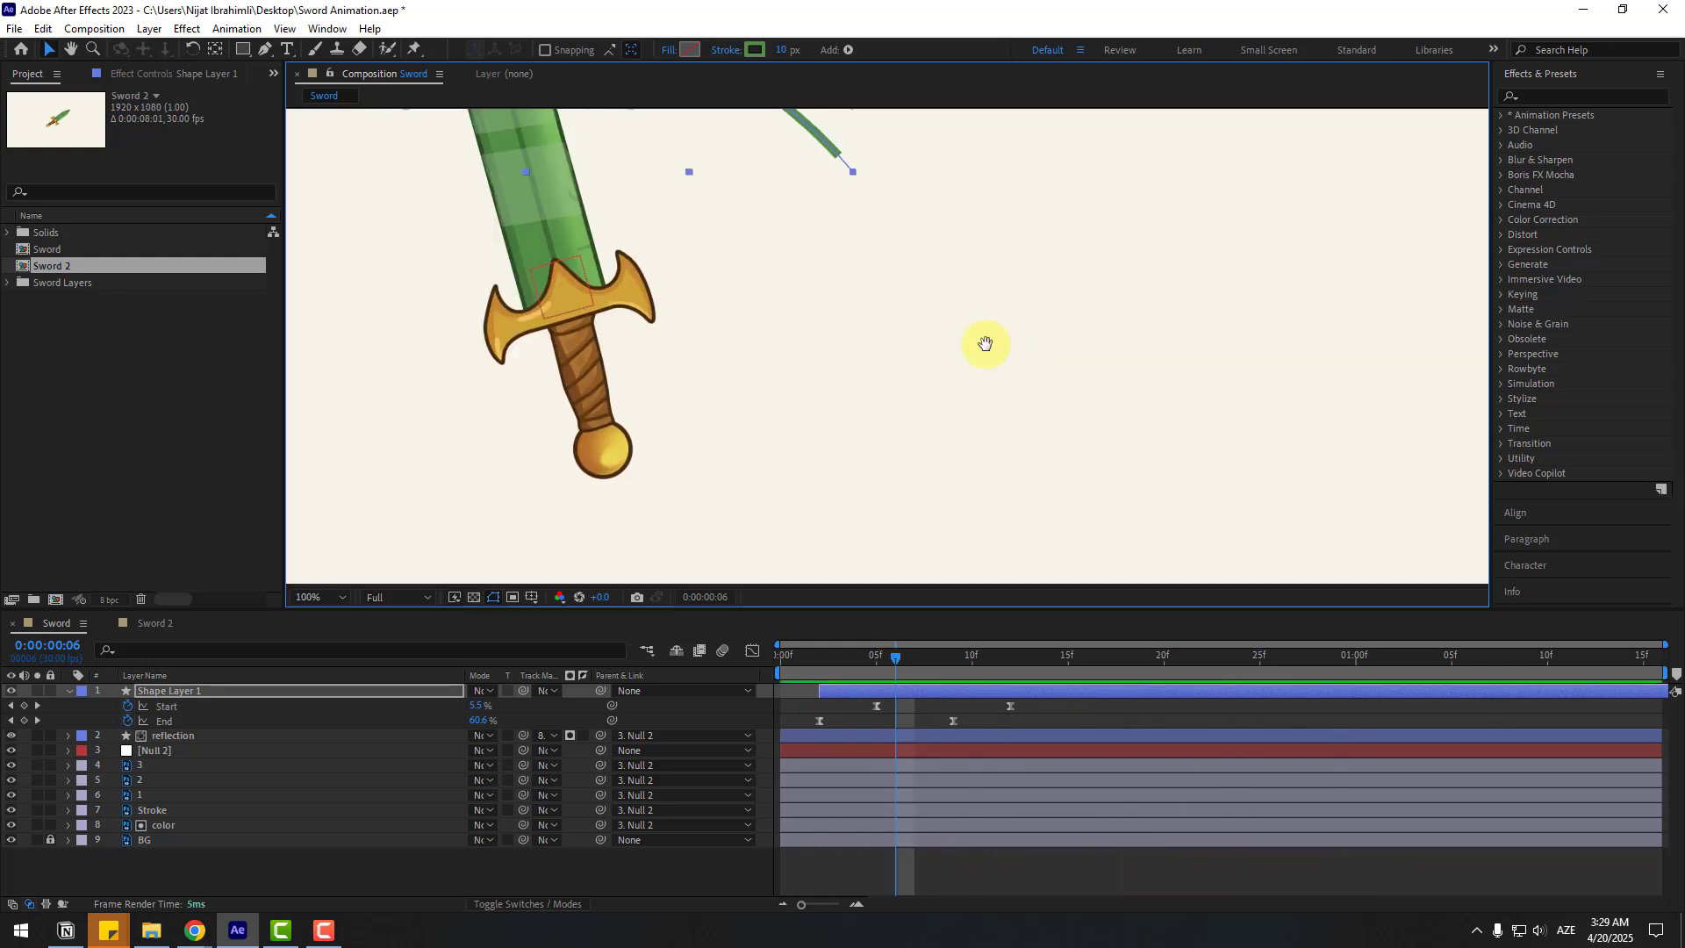
scroll(985, 343, "up", 4)
Set Shape Layer 1's Shape 1 > Stroke 1 Line Cap to Round Cap.
left_click(69, 690)
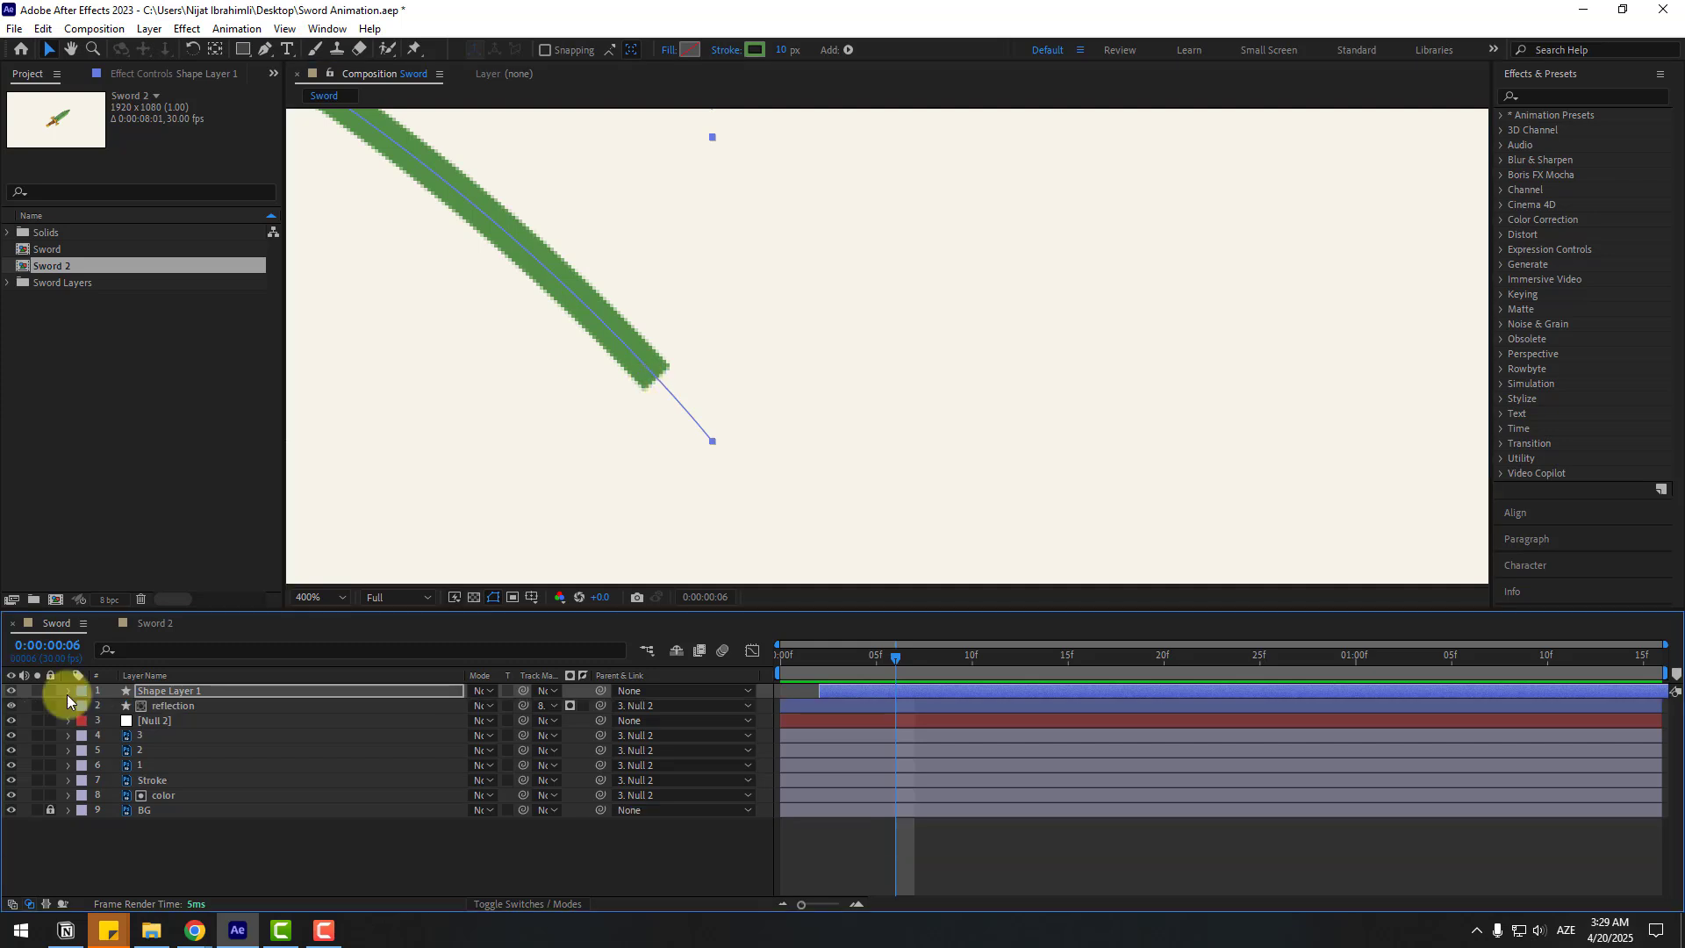
left_click(69, 691)
left_click(98, 735)
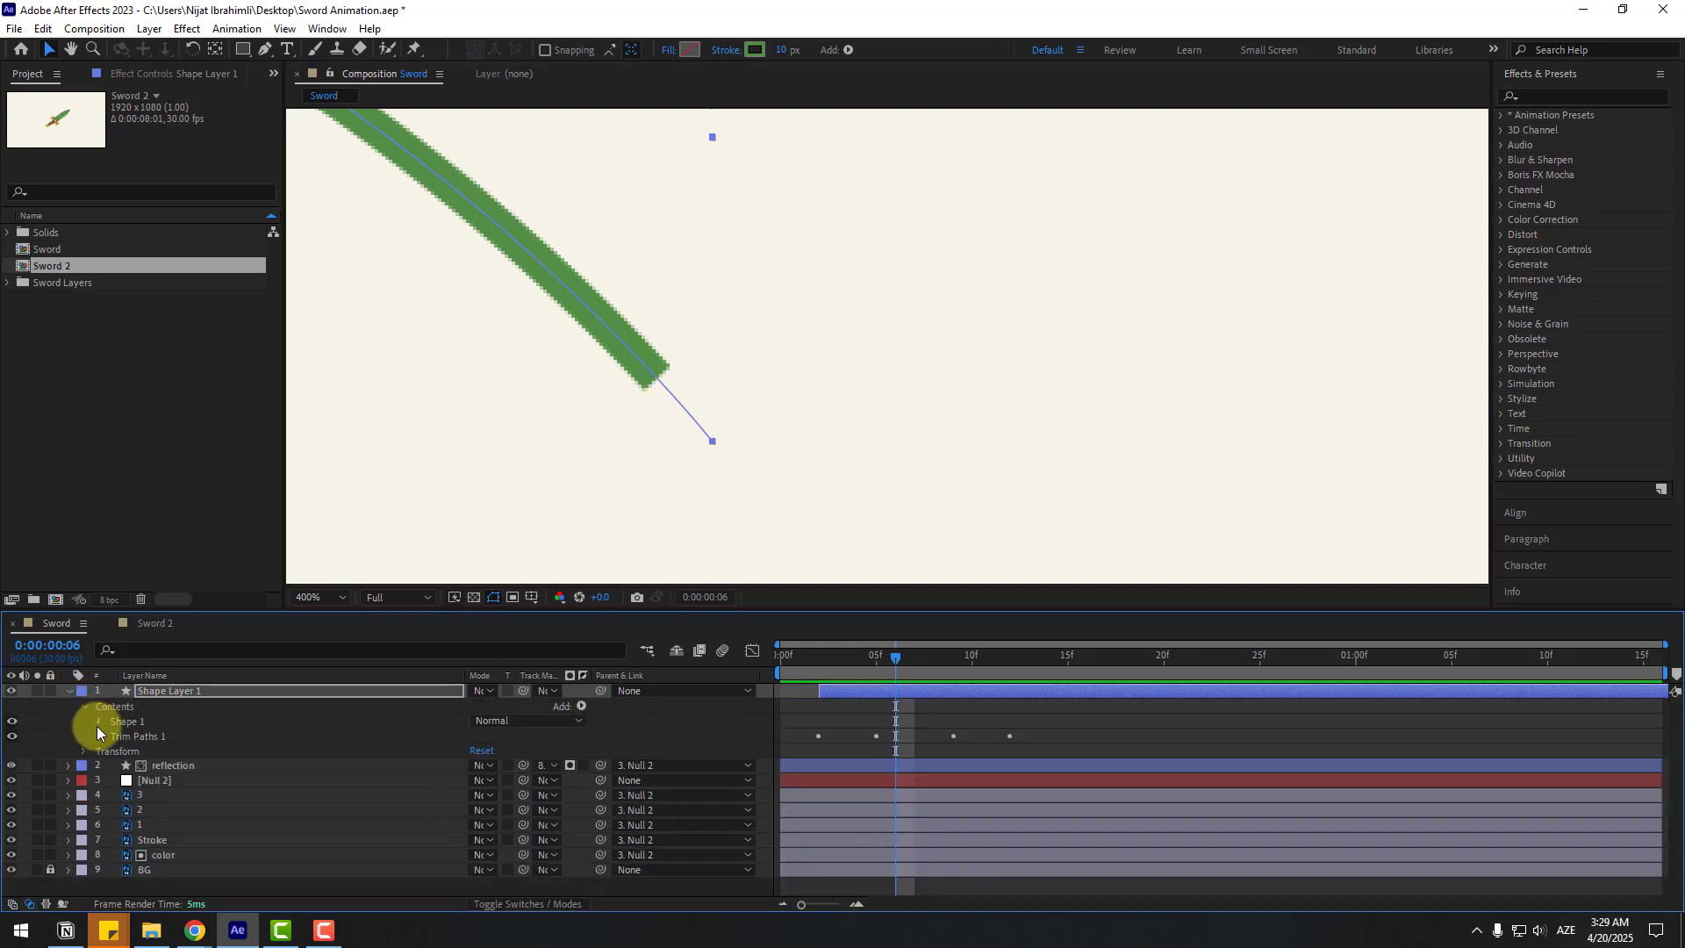
left_click(97, 721)
left_click(112, 750)
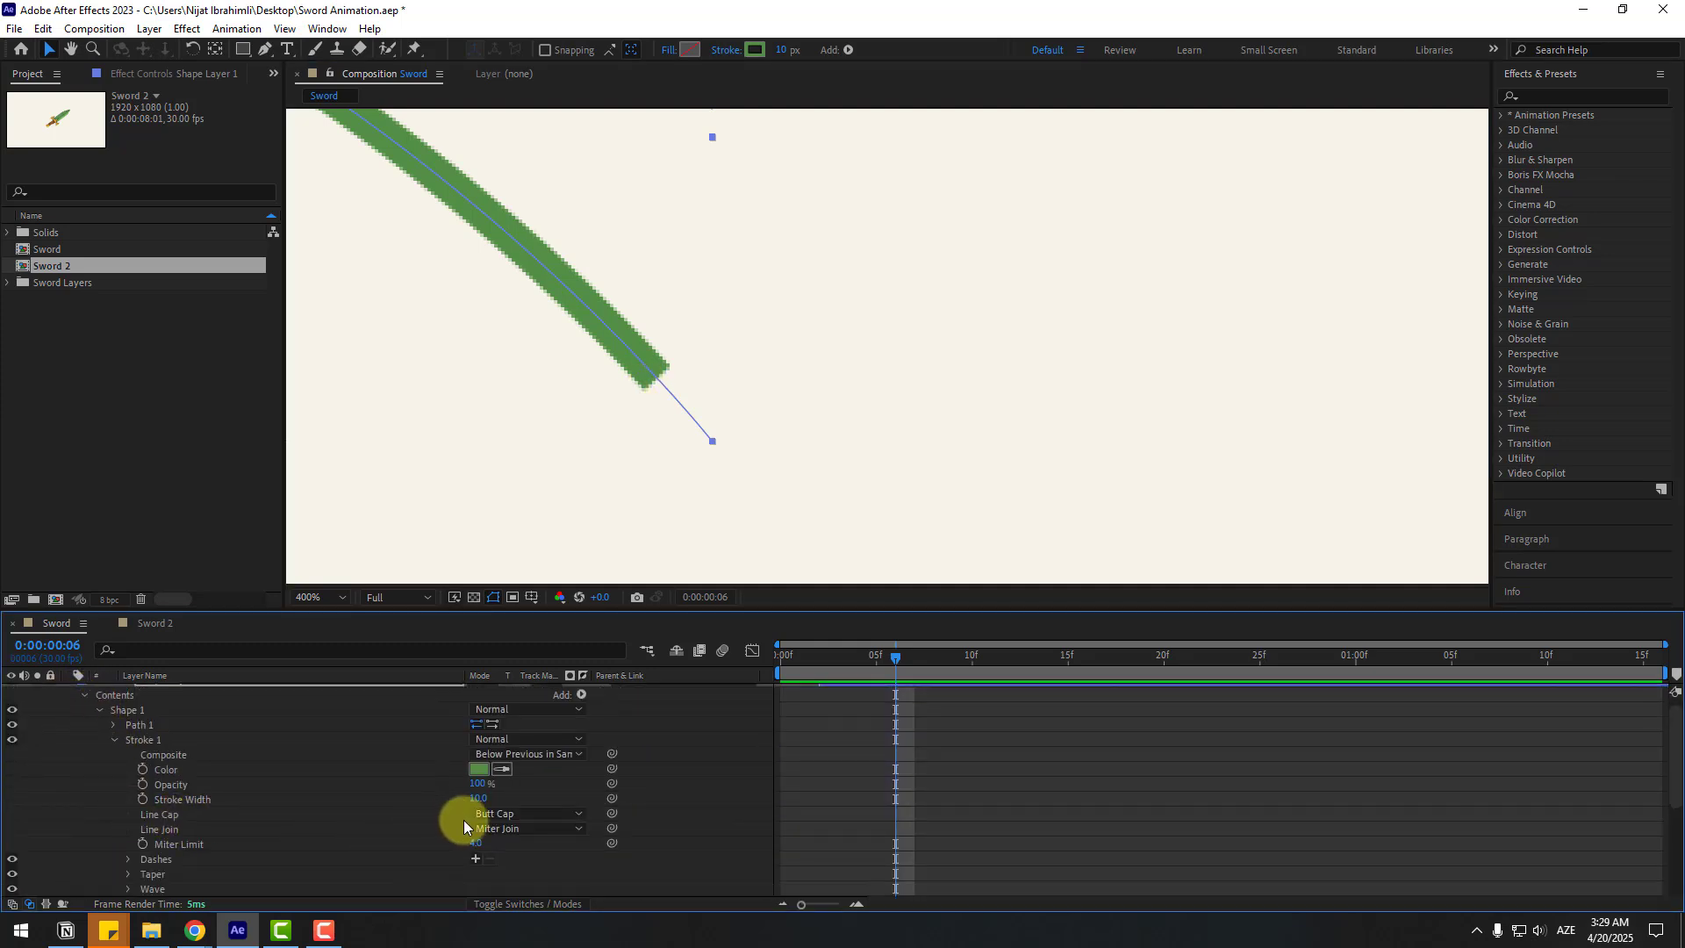
left_click(509, 814)
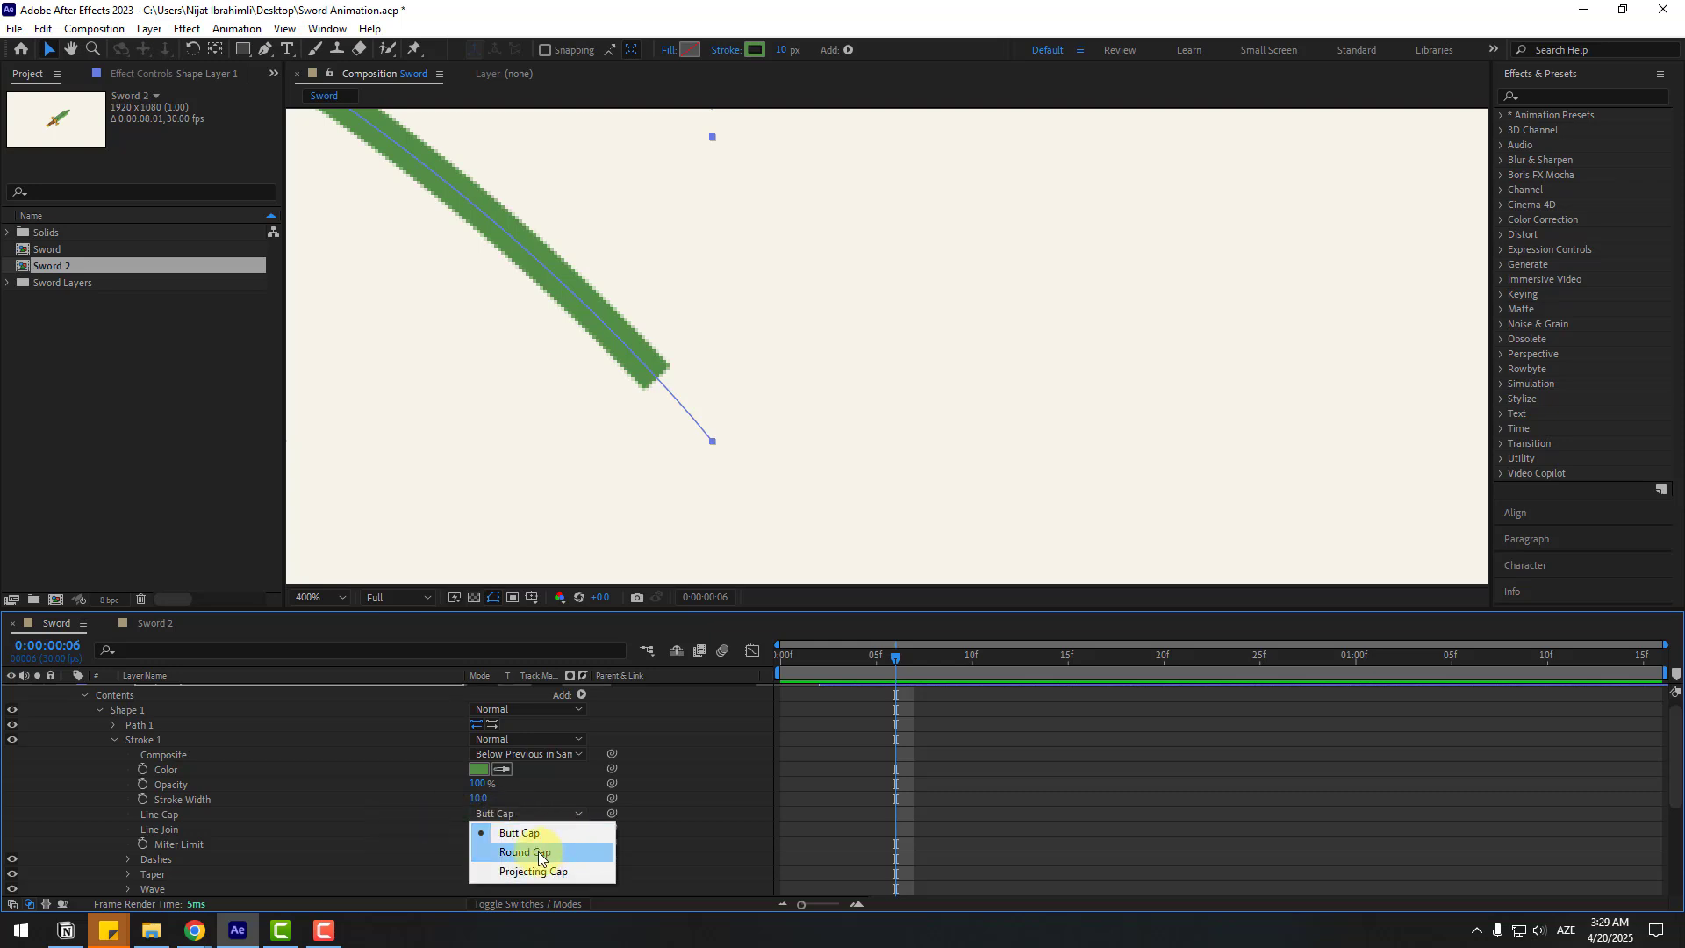
left_click(539, 852)
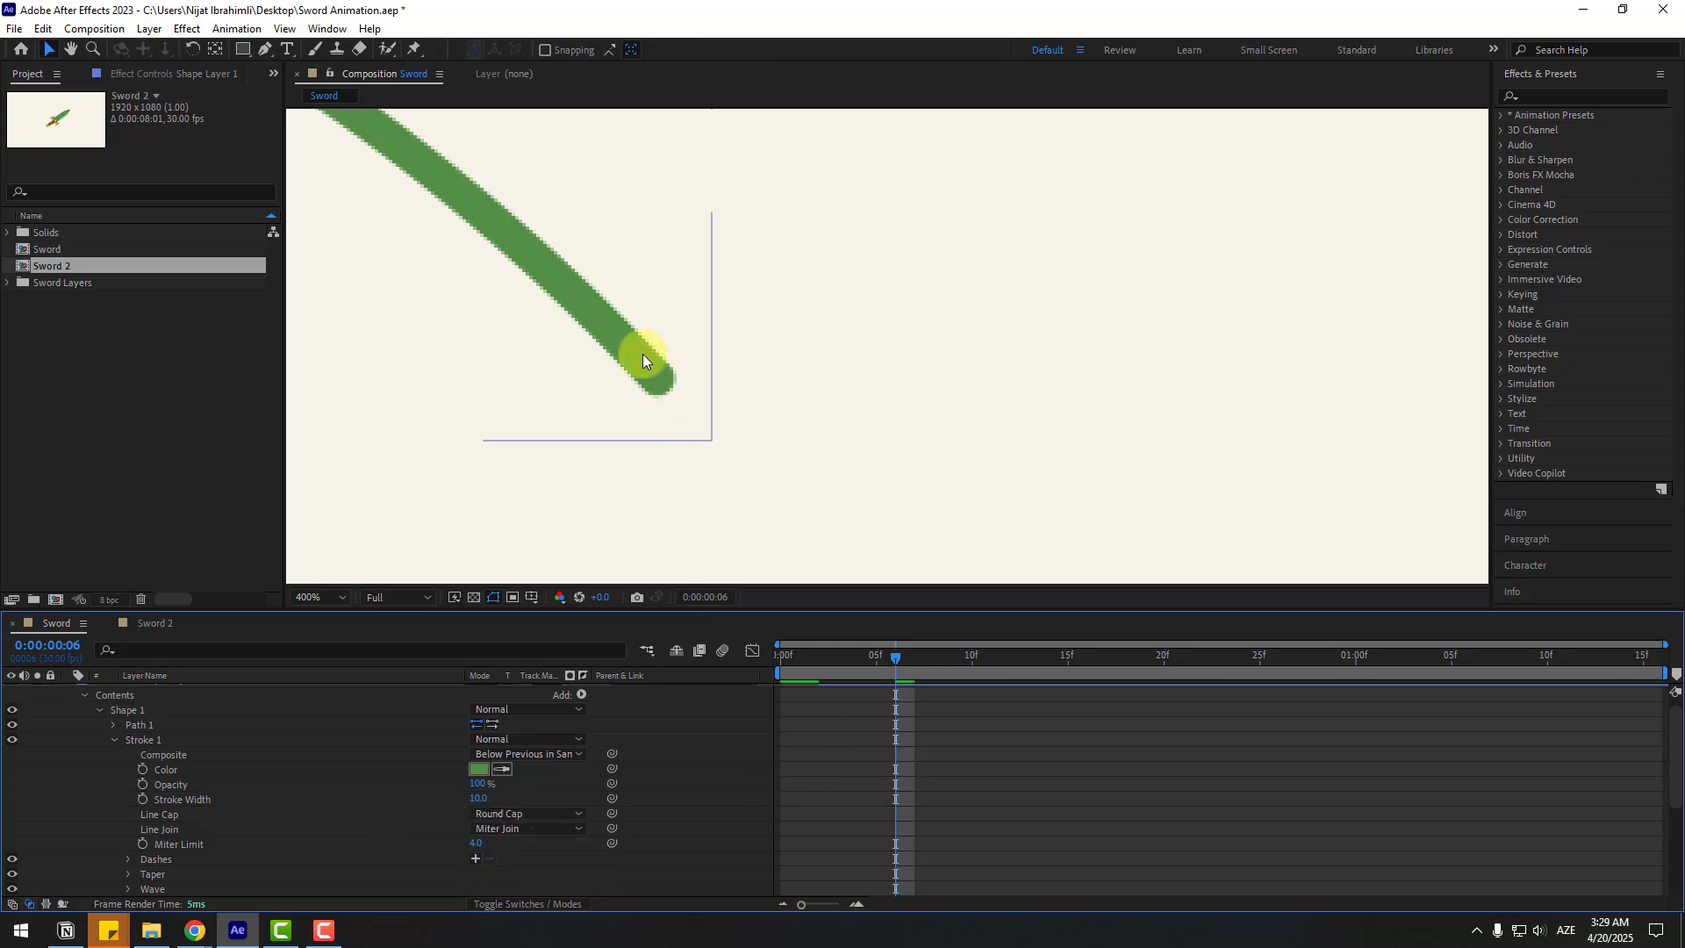
scroll(845, 403, "down", 6)
Preview the animation, then rename the trail layer to 'line_first'.
key("space")
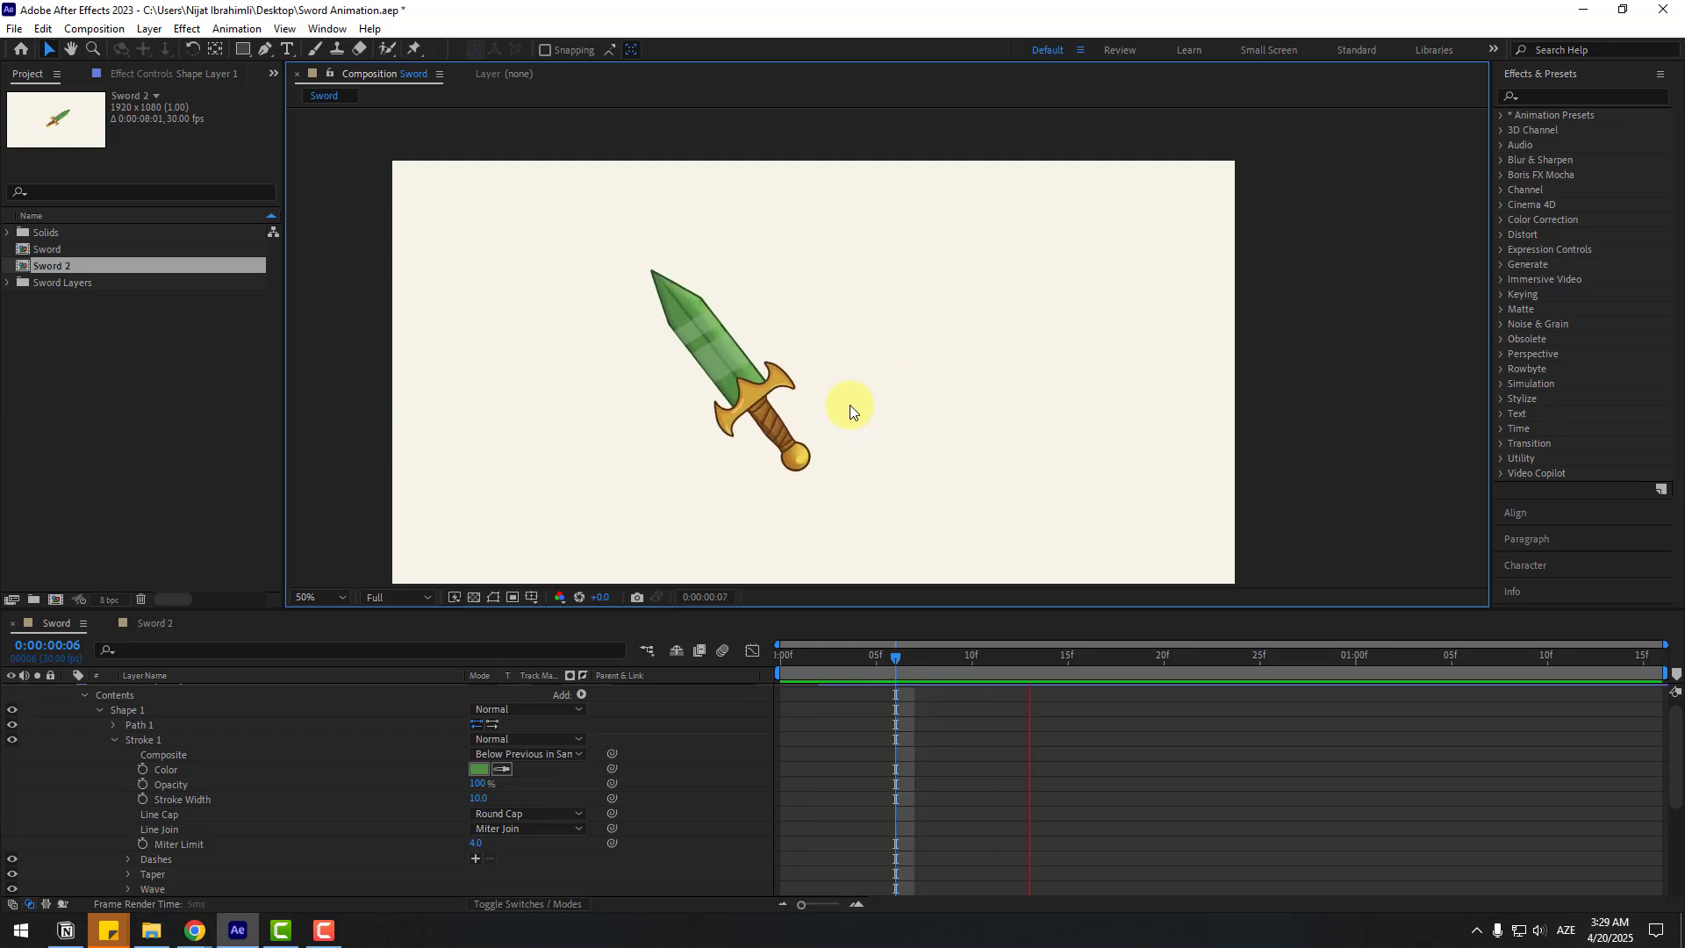
key("space")
key("u")
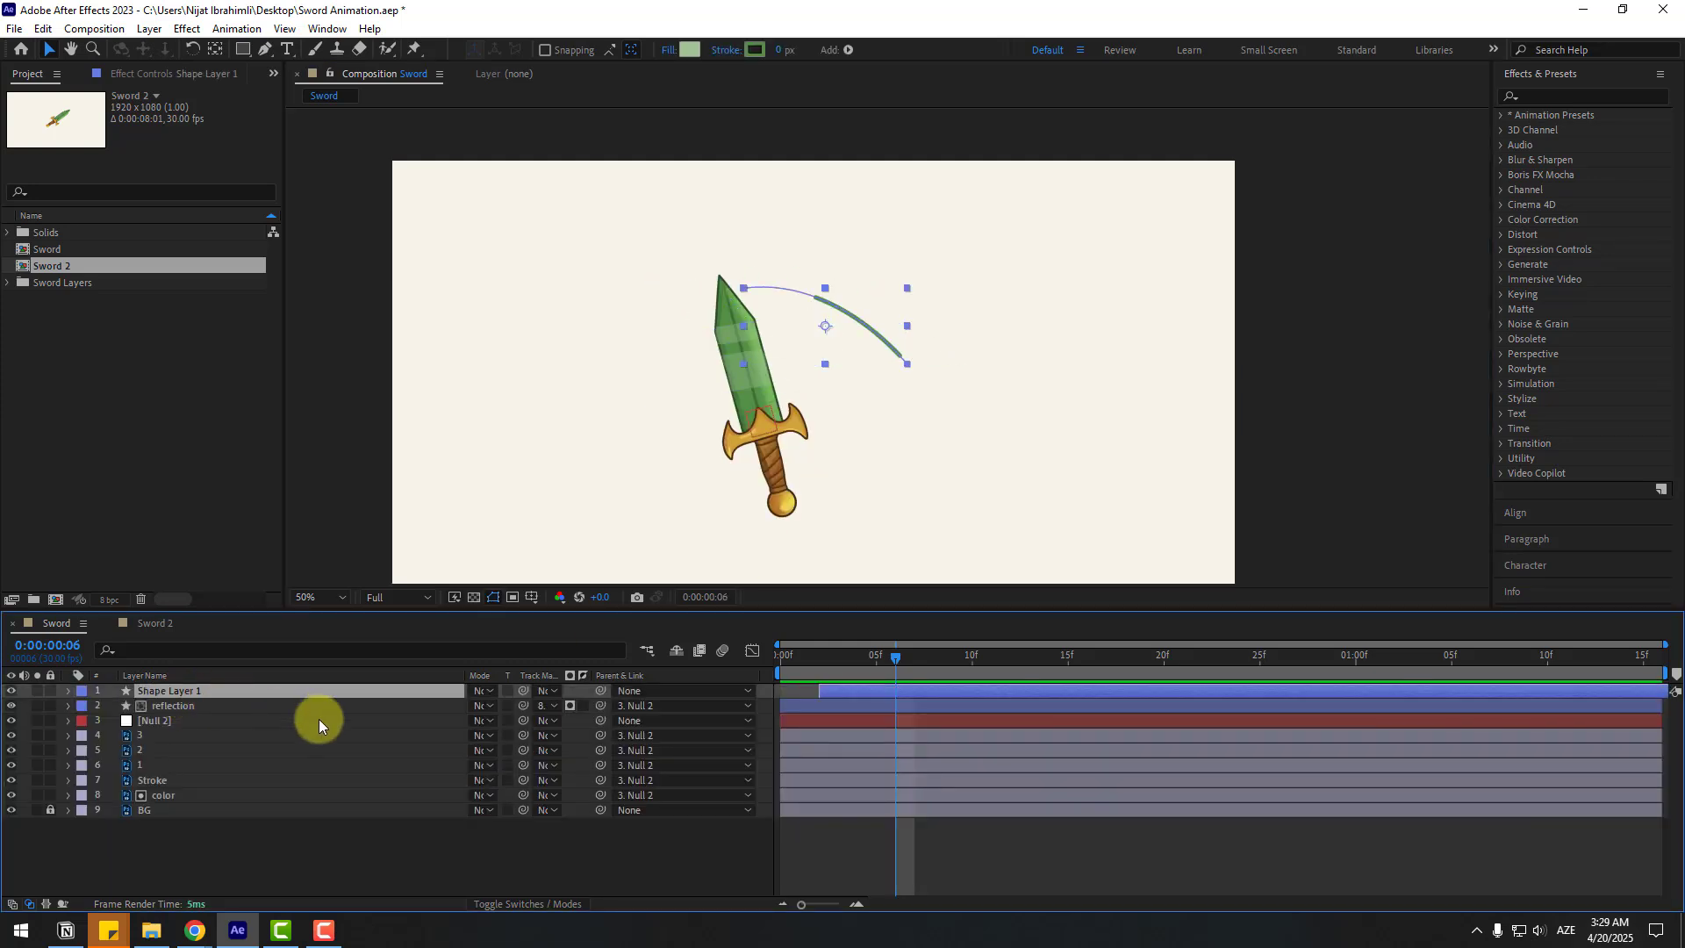
key("Return")
type("line_")
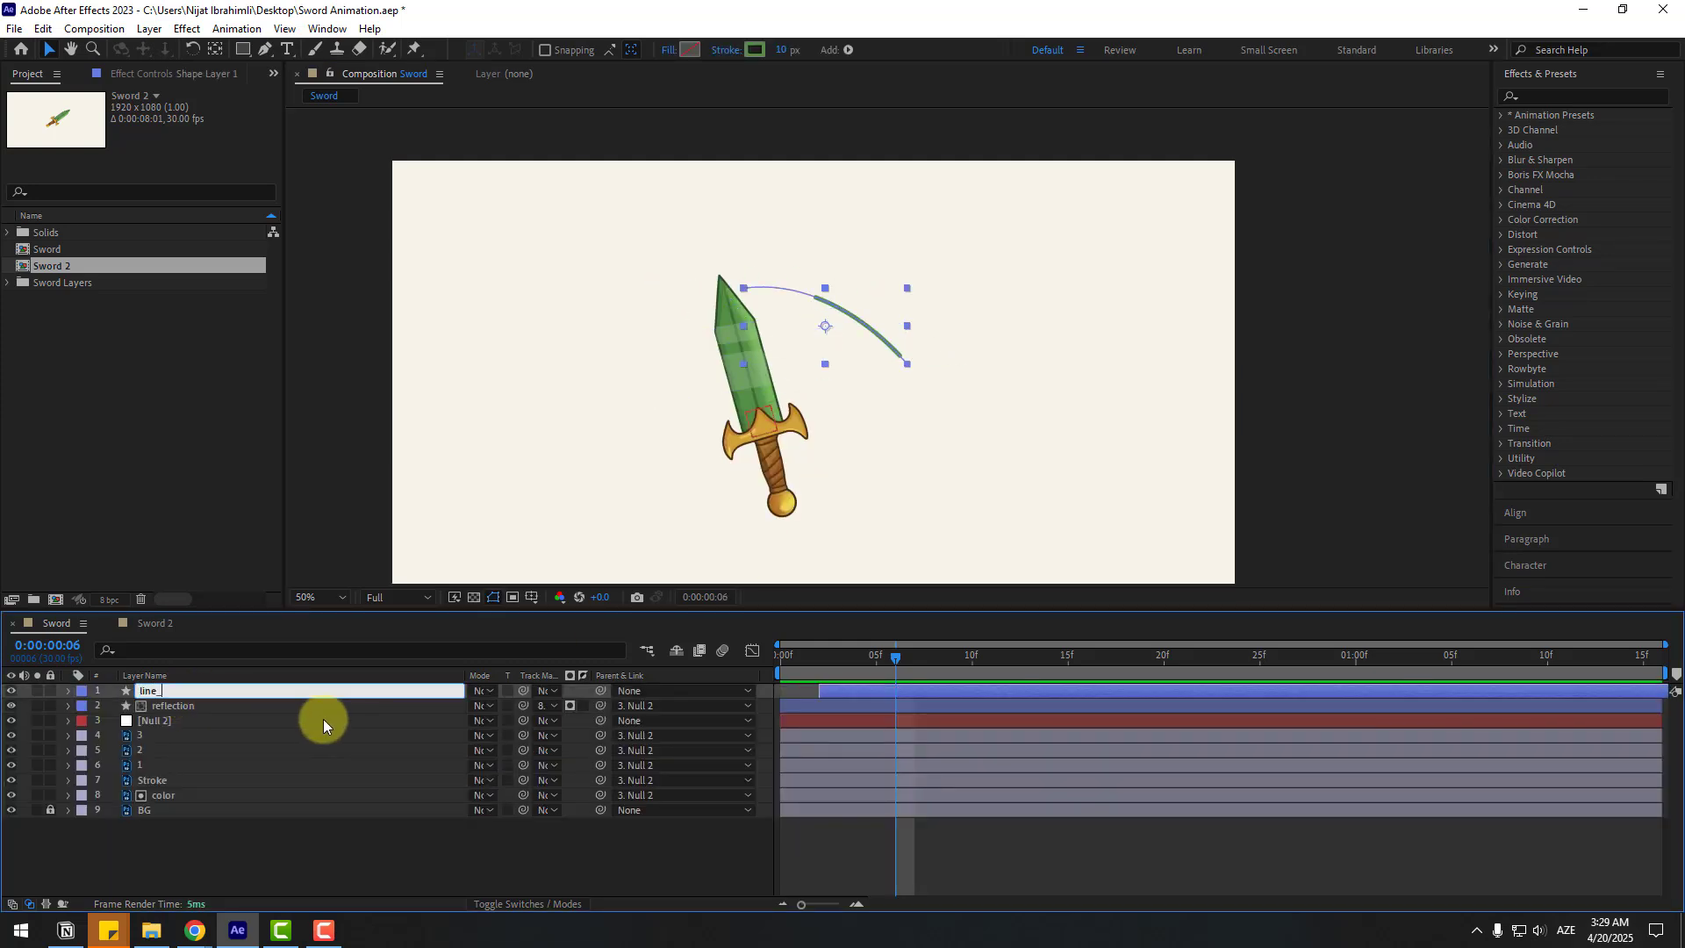
type("first")
key("Return")
Duplicate line_first and move the copy, line_first 2, later to around frame 17.
key("ctrl+d")
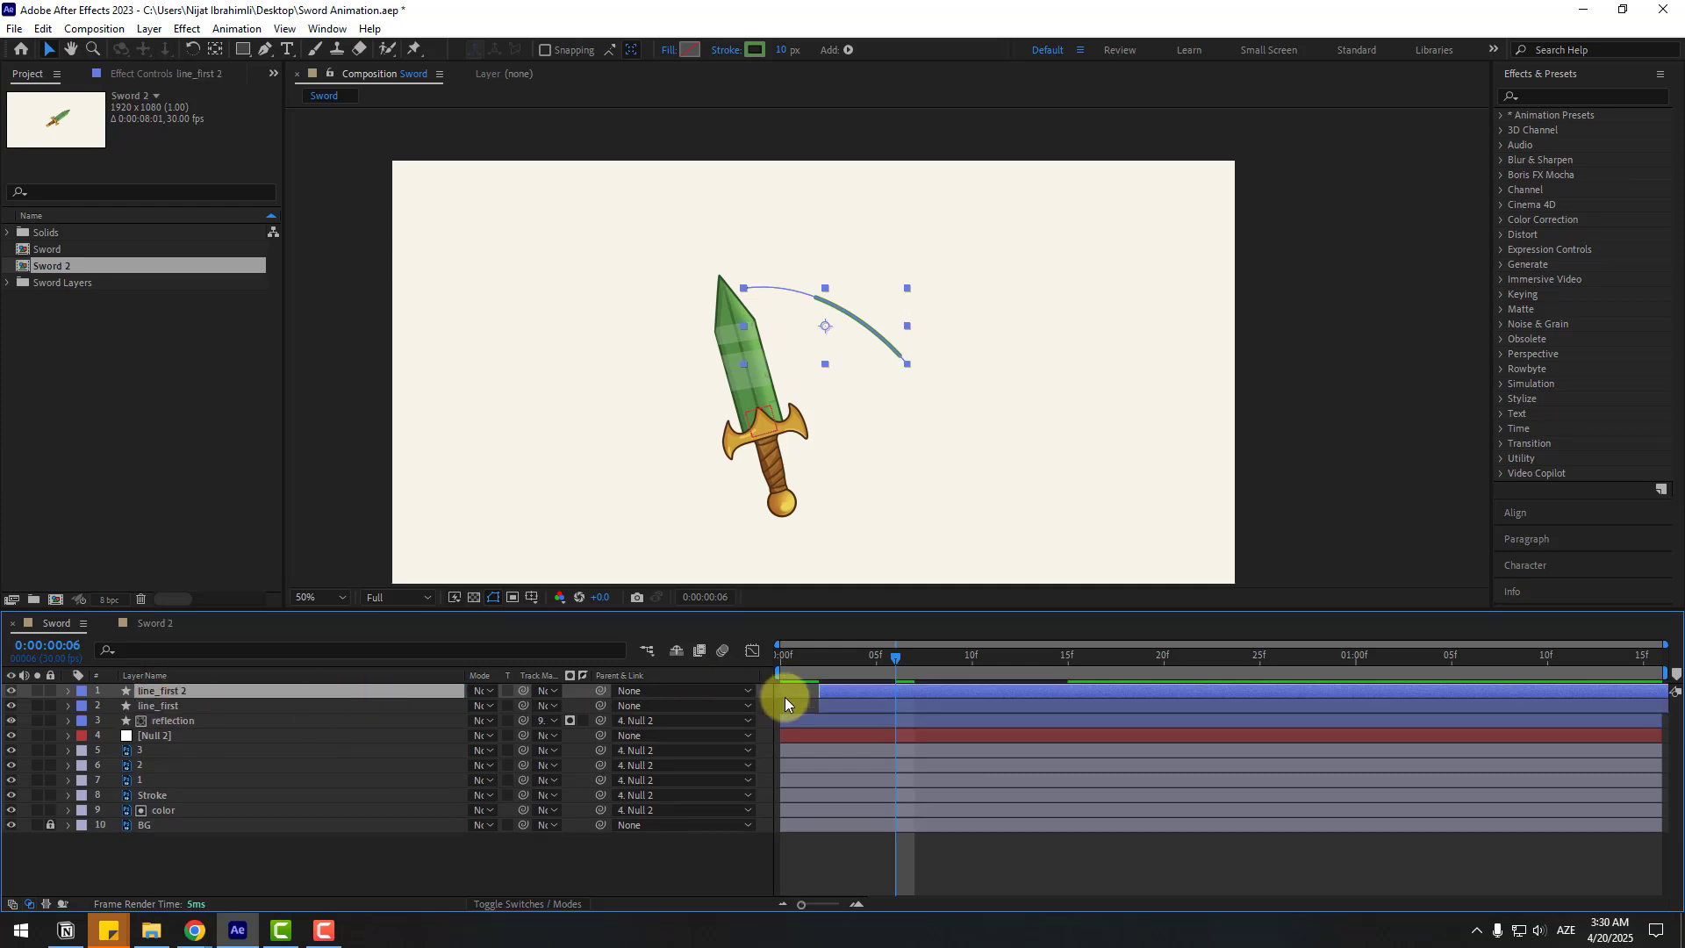
left_click_drag(835, 690, 1122, 689)
left_click_drag(809, 660, 1199, 640)
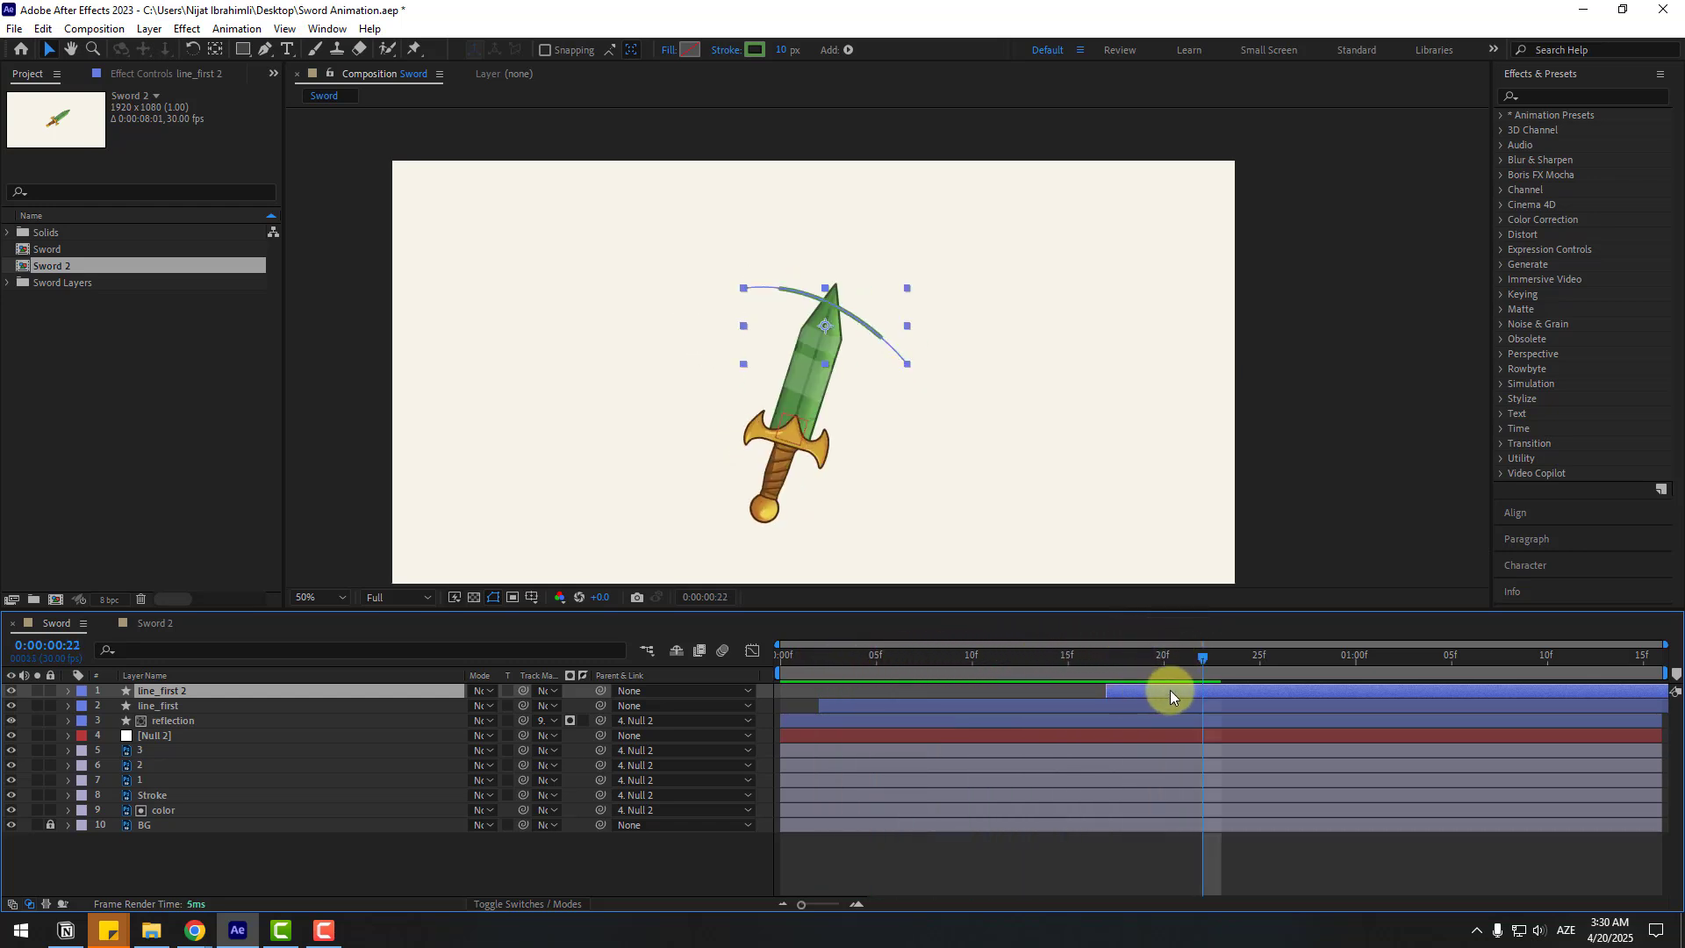
Move line_first 2's path end points across the blade to reshape the second trail arc.
left_click(265, 49)
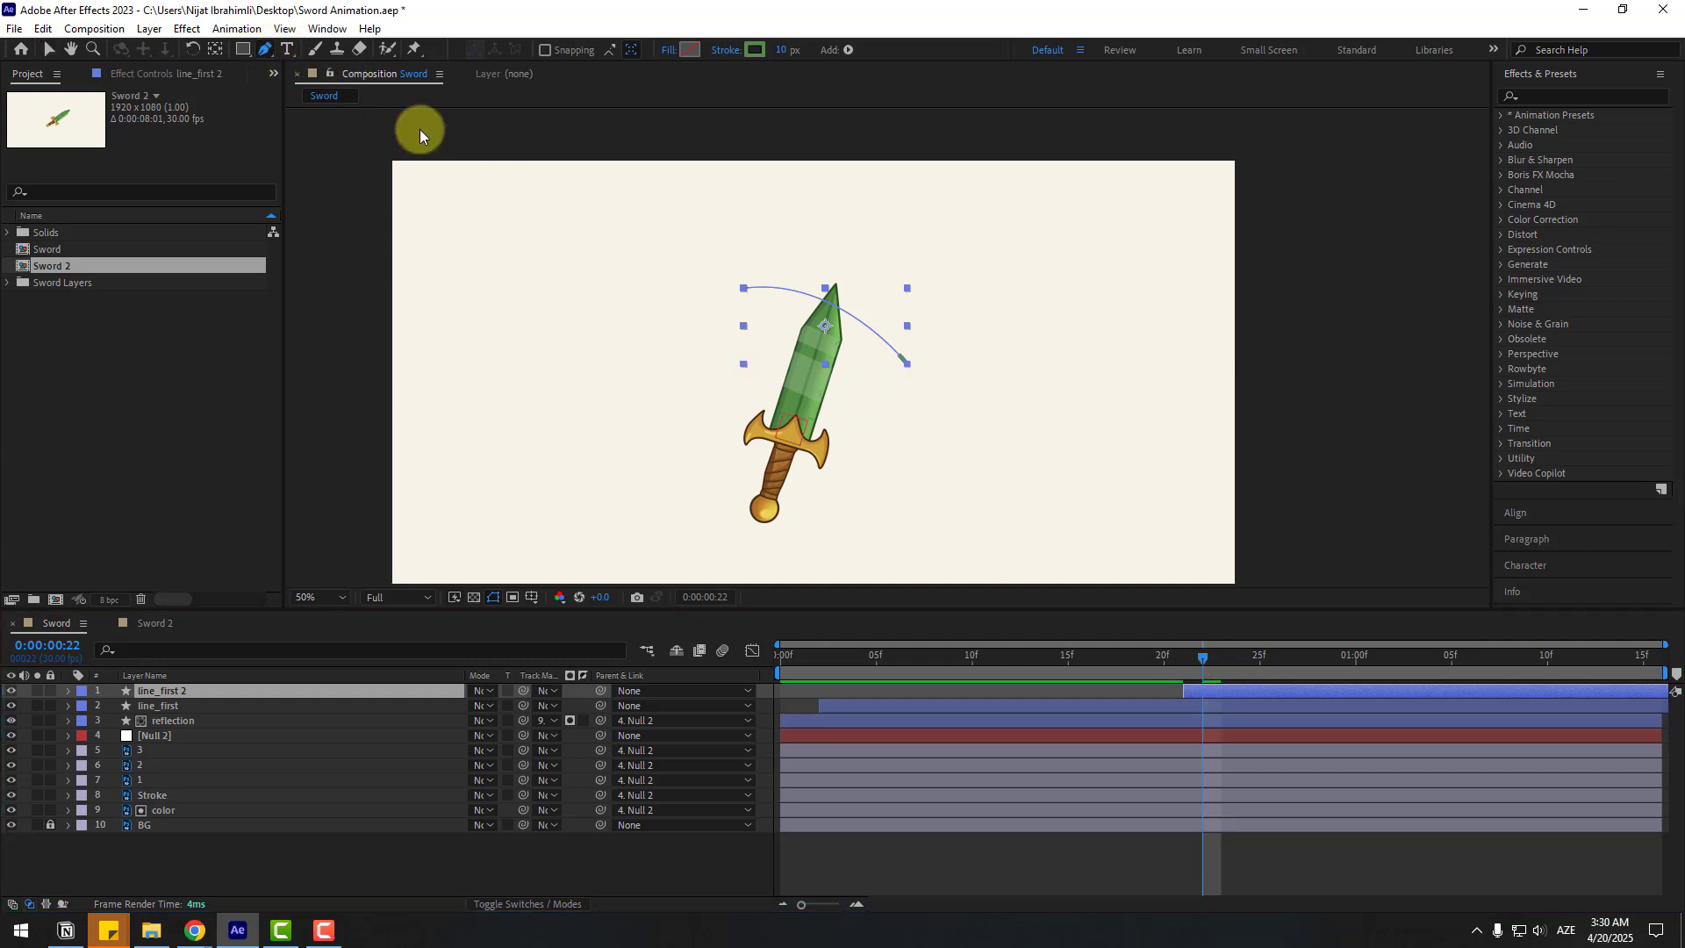
key("period")
key("period")
key("comma")
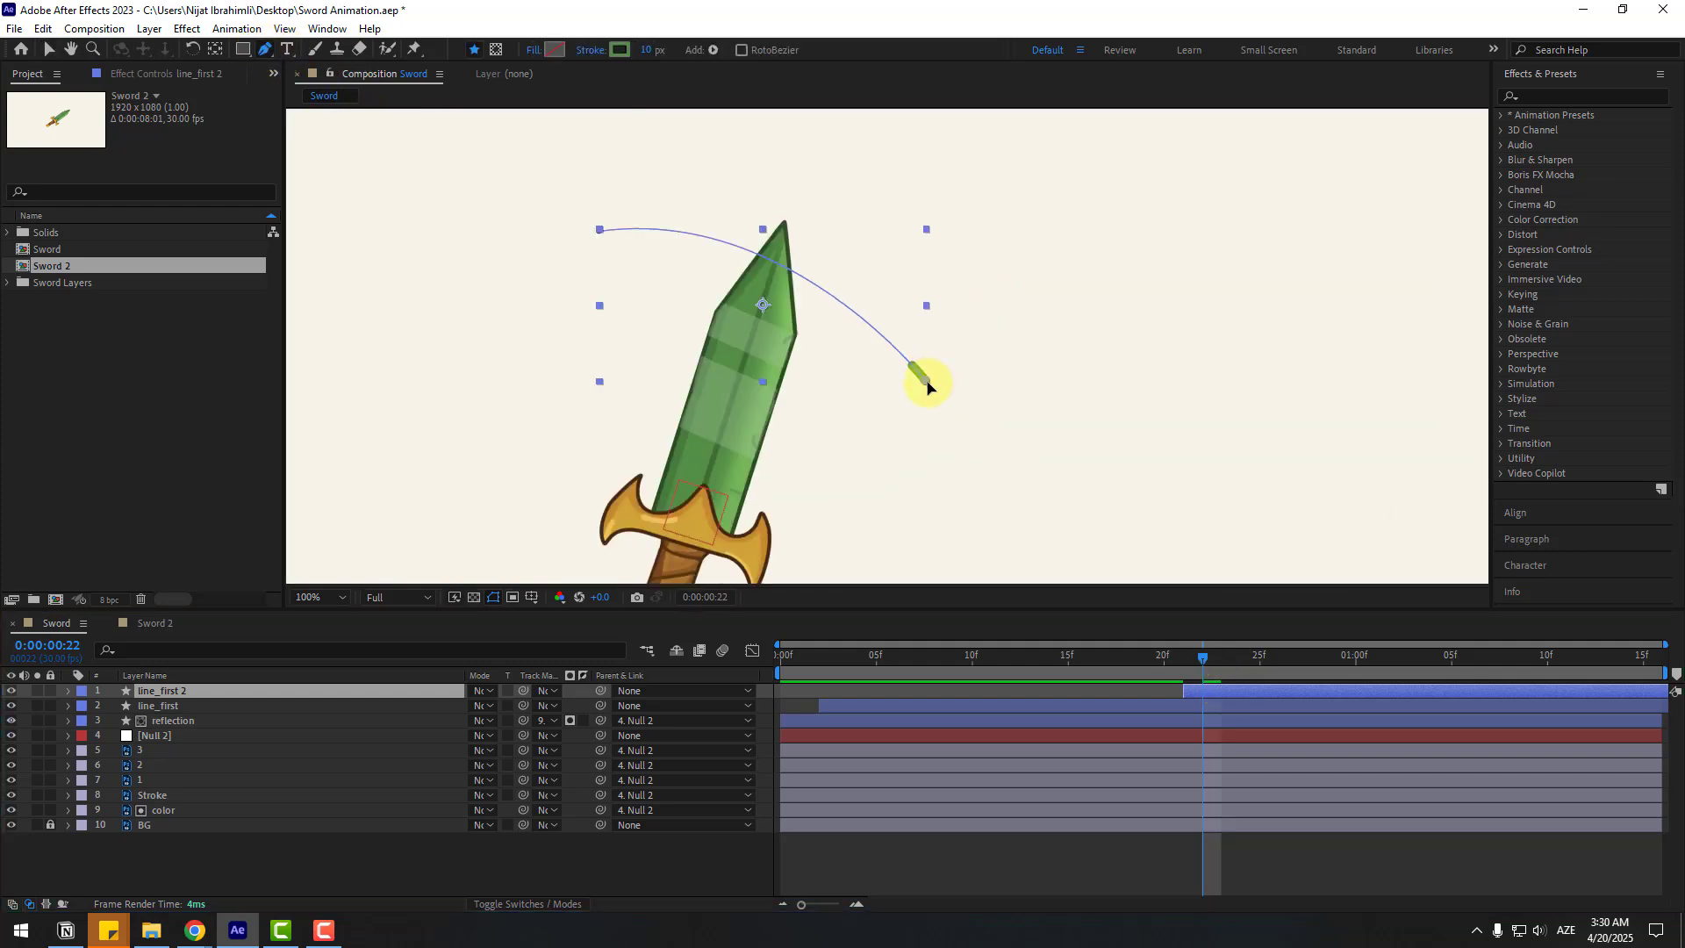
left_click_drag(927, 386, 641, 390)
mouse_move(601, 234)
left_mouse_down()
mouse_move(903, 293)
mouse_move(808, 214)
mouse_move(620, 218)
mouse_move(966, 297)
mouse_move(809, 404)
mouse_move(947, 470)
mouse_move(1027, 451)
mouse_move(936, 365)
mouse_move(1020, 413)
left_mouse_up()
key("v")
Set line_first 2's Rotation to 52° so it follows the later swing.
key("Page_Up")
key("r")
key("comma")
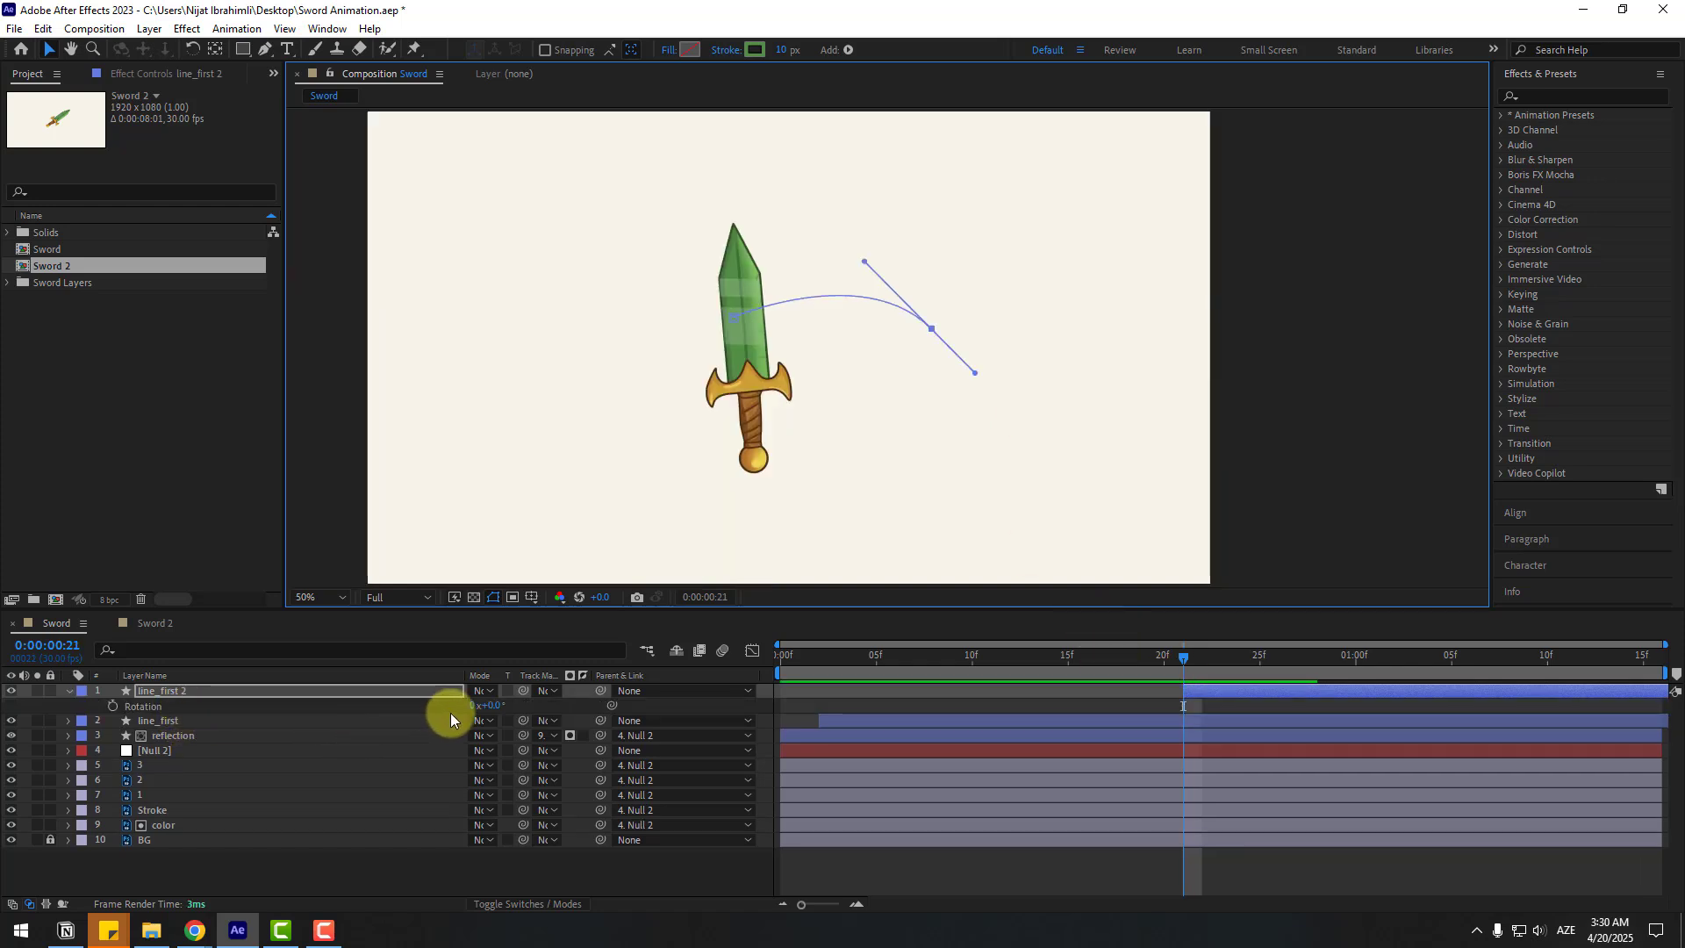
left_click_drag(482, 705, 529, 702)
Align the second trail stroke with the swing, start it slightly earlier, and preview both trails.
key("Page_Up")
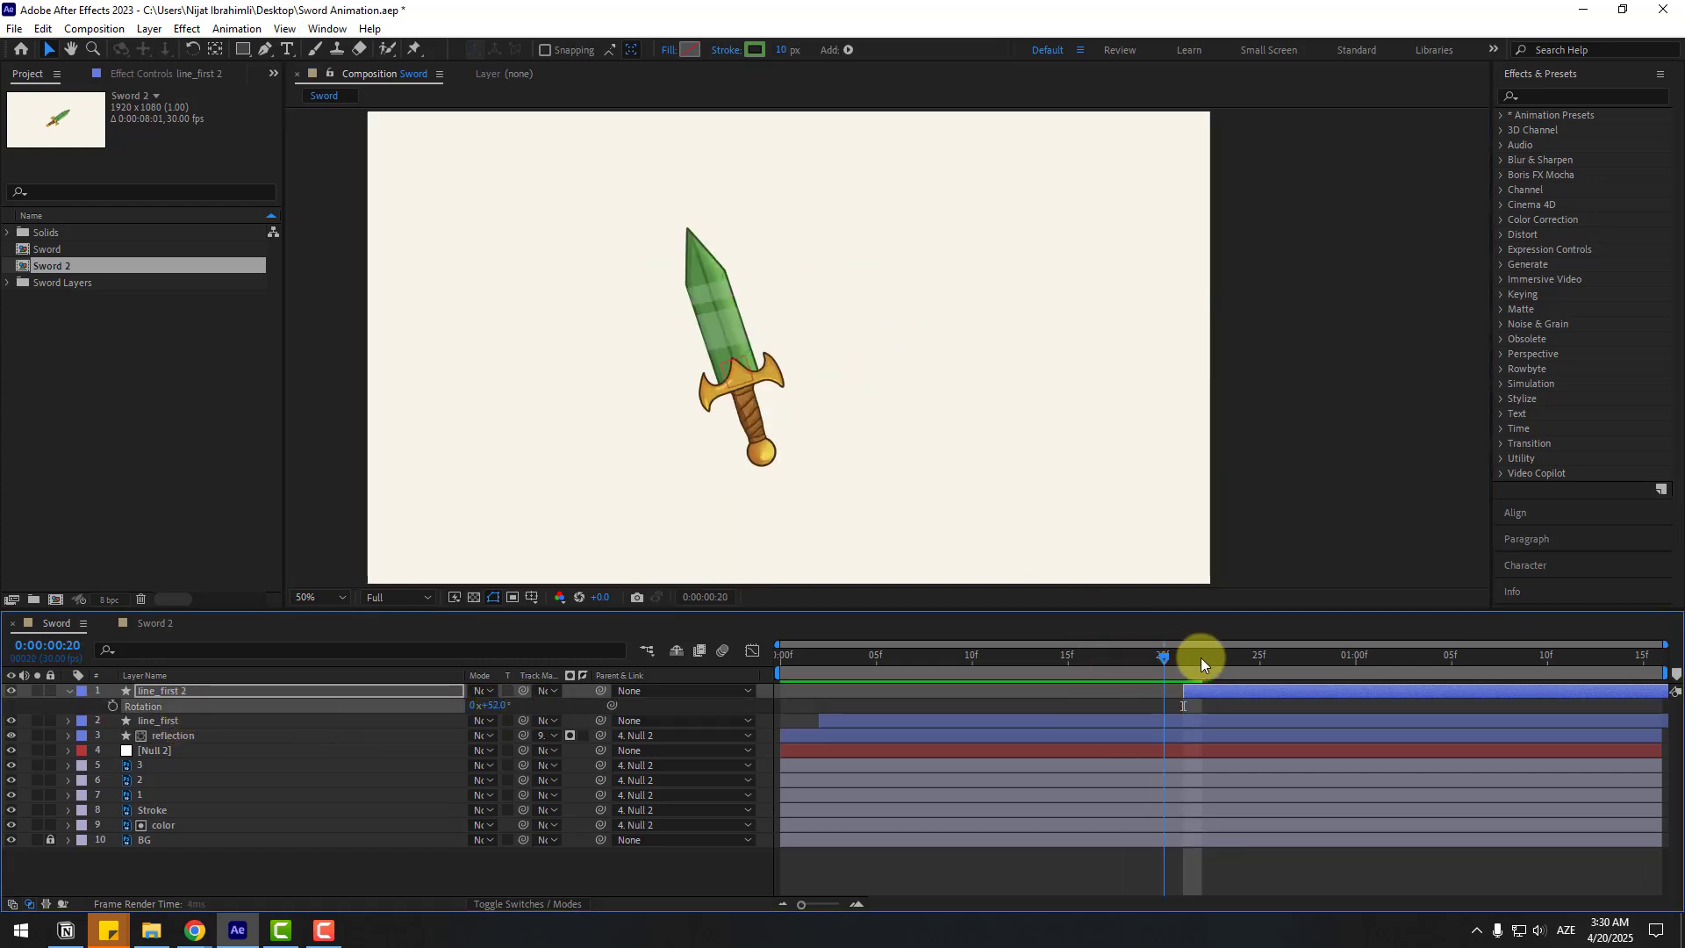
left_click_drag(1200, 656, 1239, 658)
left_click_drag(802, 272, 910, 307)
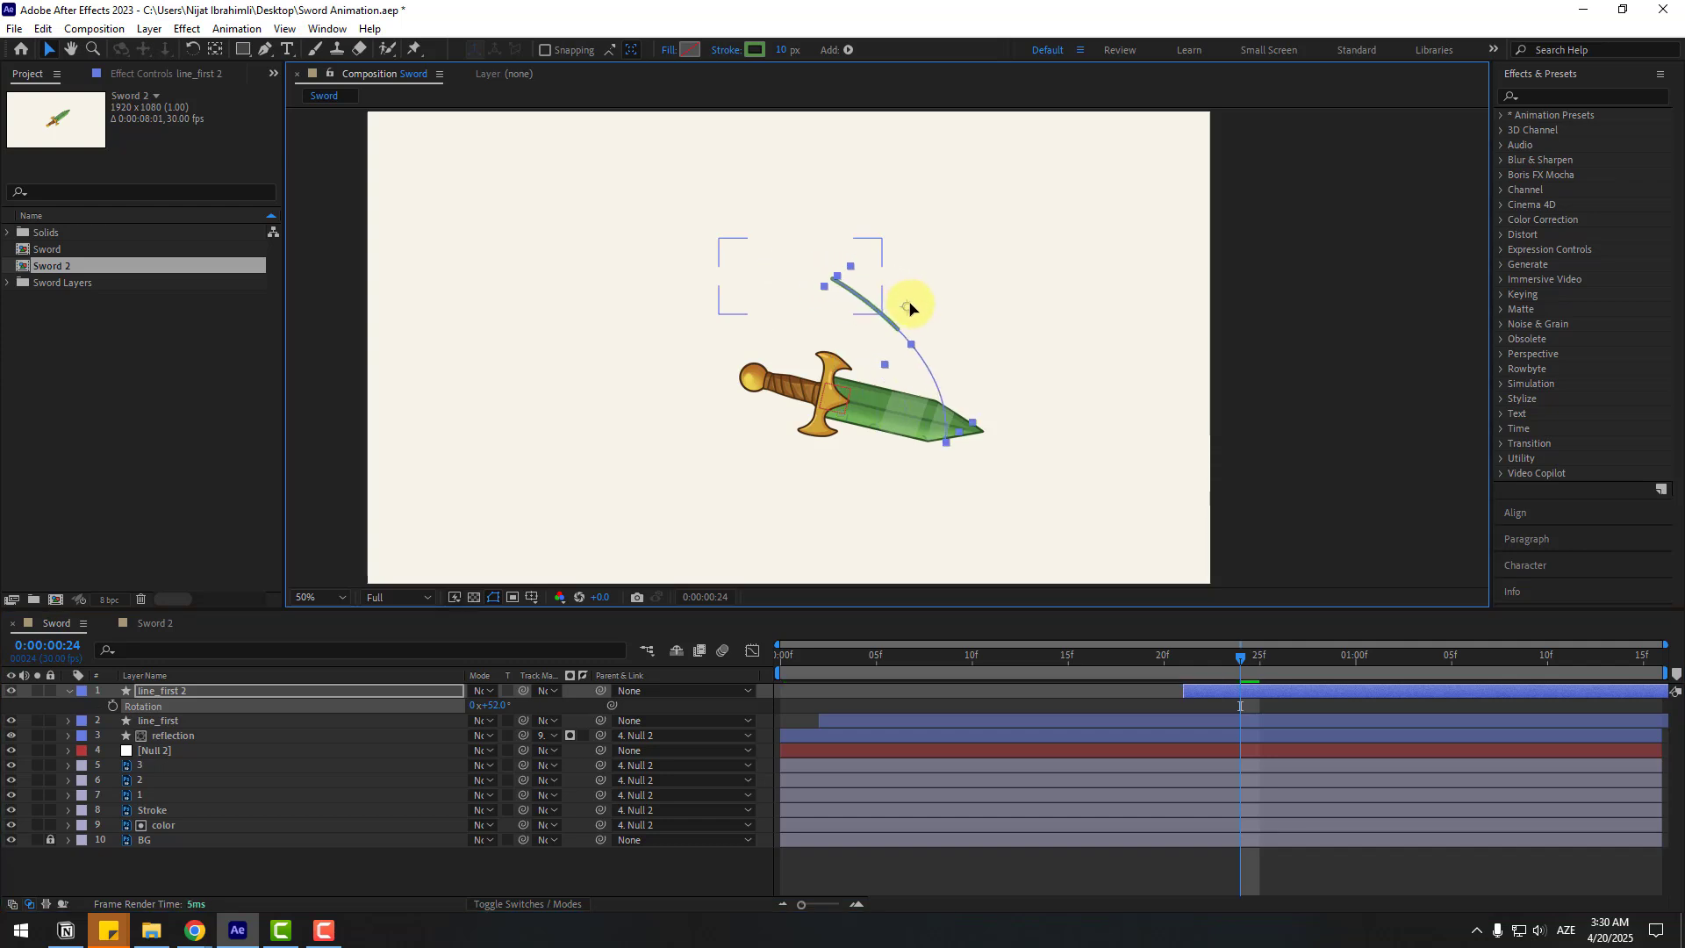
mouse_move(1188, 668)
left_mouse_down()
mouse_move(1114, 666)
mouse_move(1165, 665)
mouse_move(1190, 695)
left_mouse_up()
left_click_drag(1113, 656, 1221, 656)
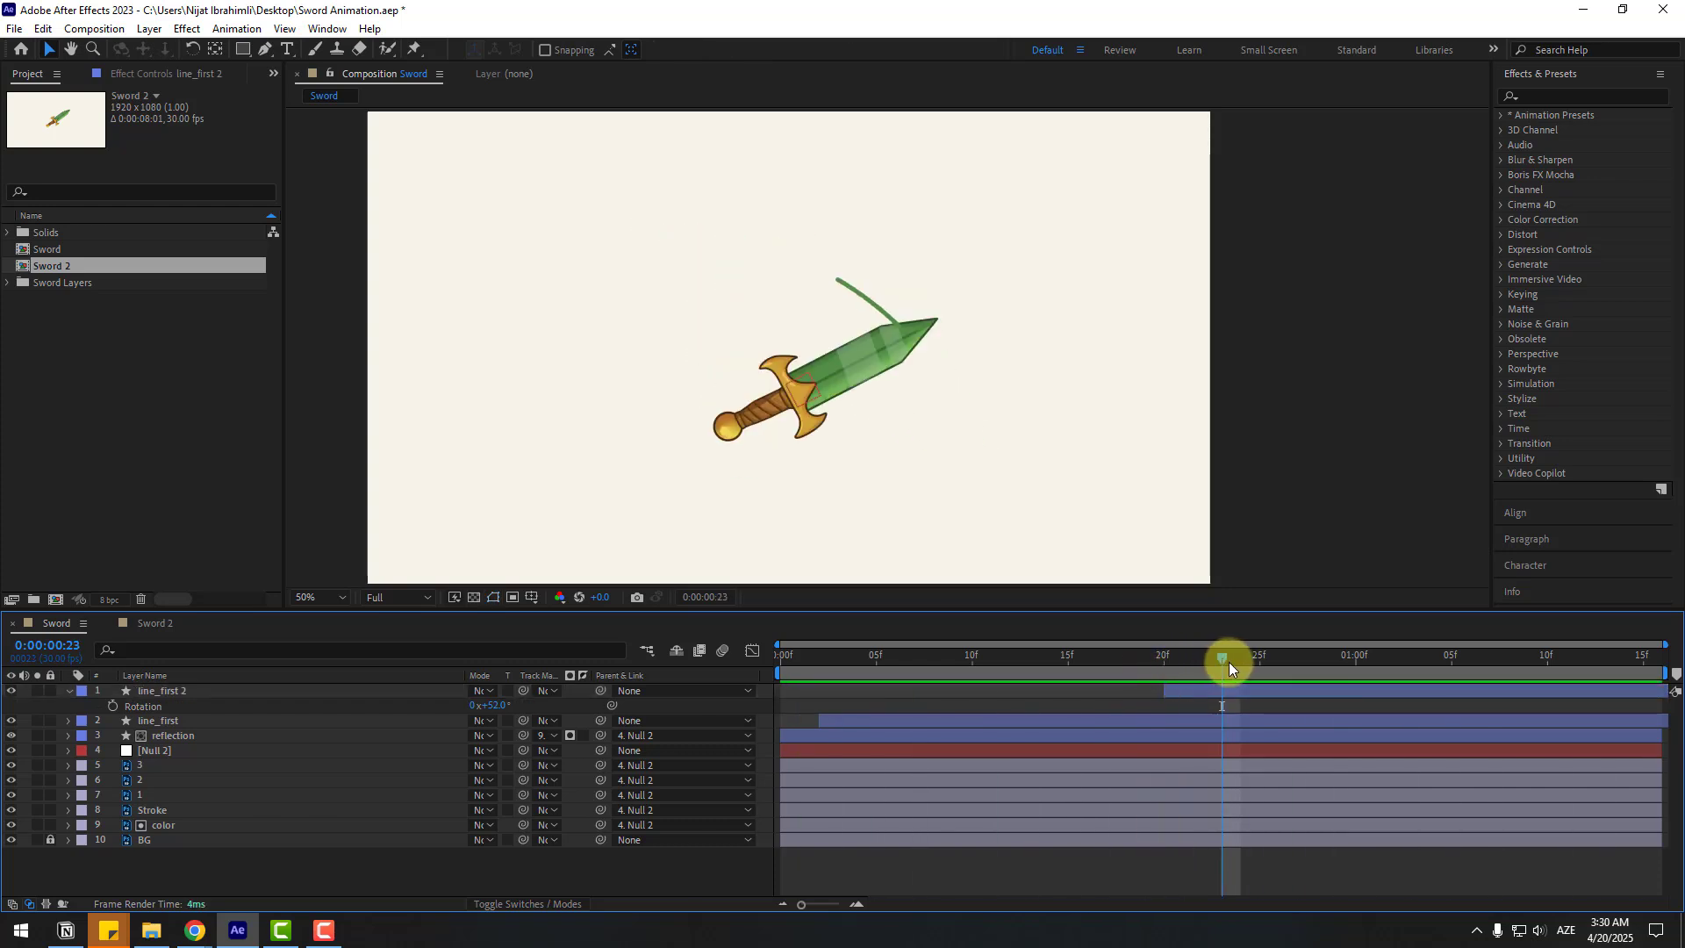
left_click(1188, 692)
left_click_drag(1188, 693, 1191, 650)
key("space")
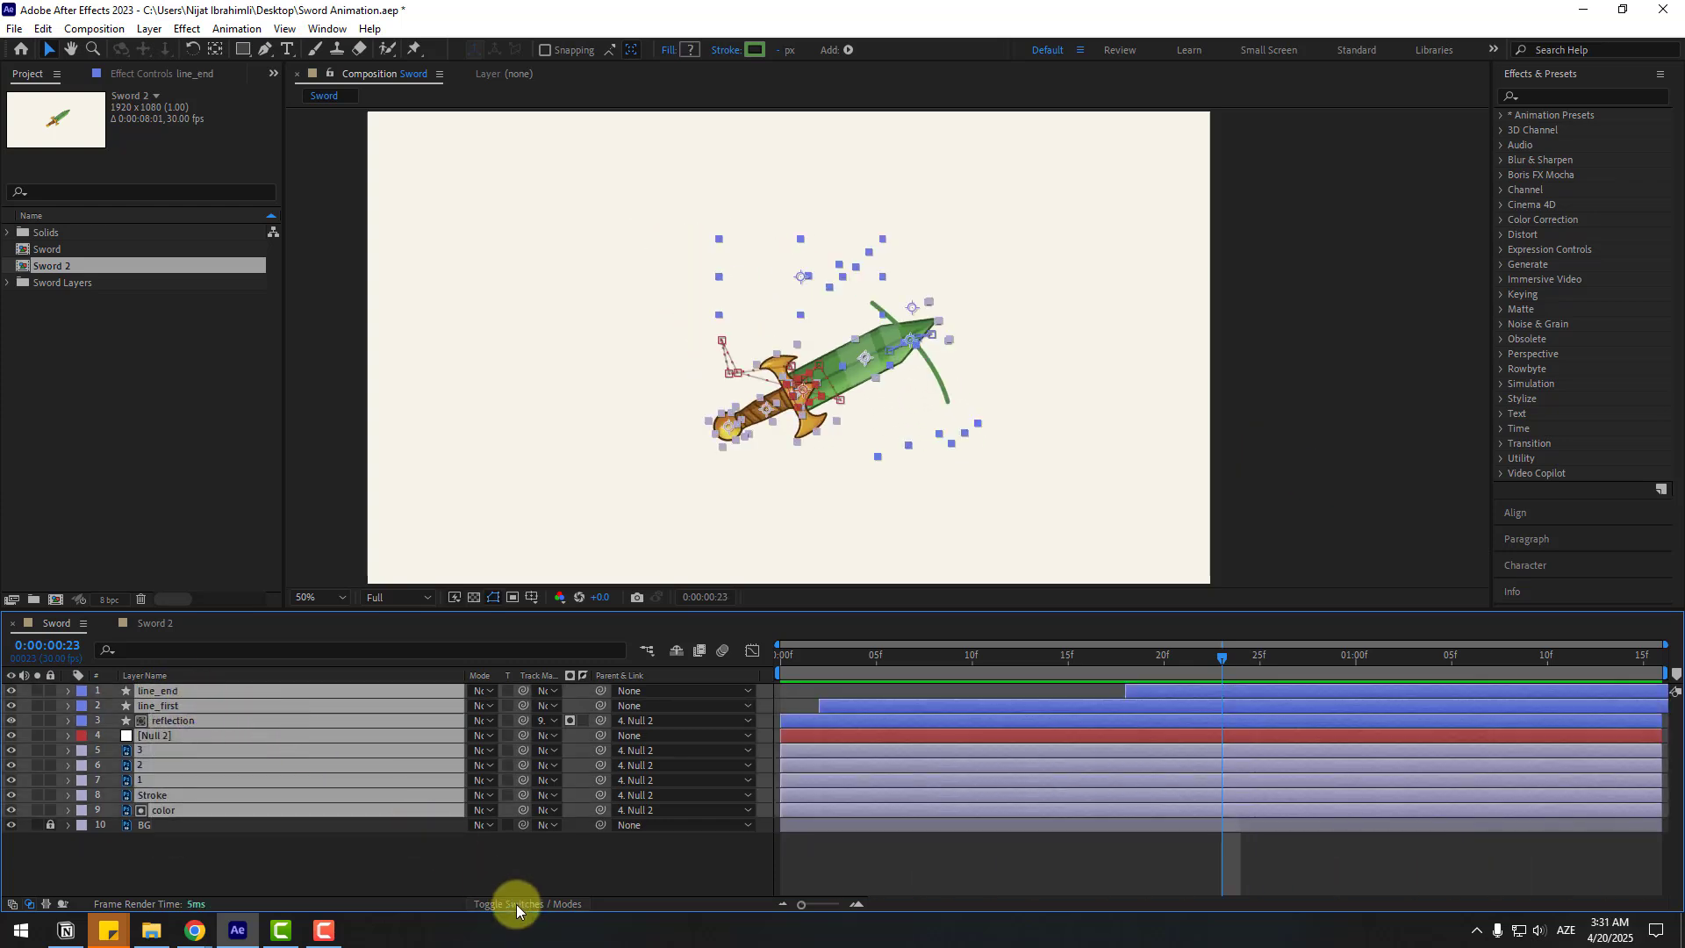
Turn on the Motion Blur switch for the sword and trail layers, then preview the blurred swing.
left_click(516, 904)
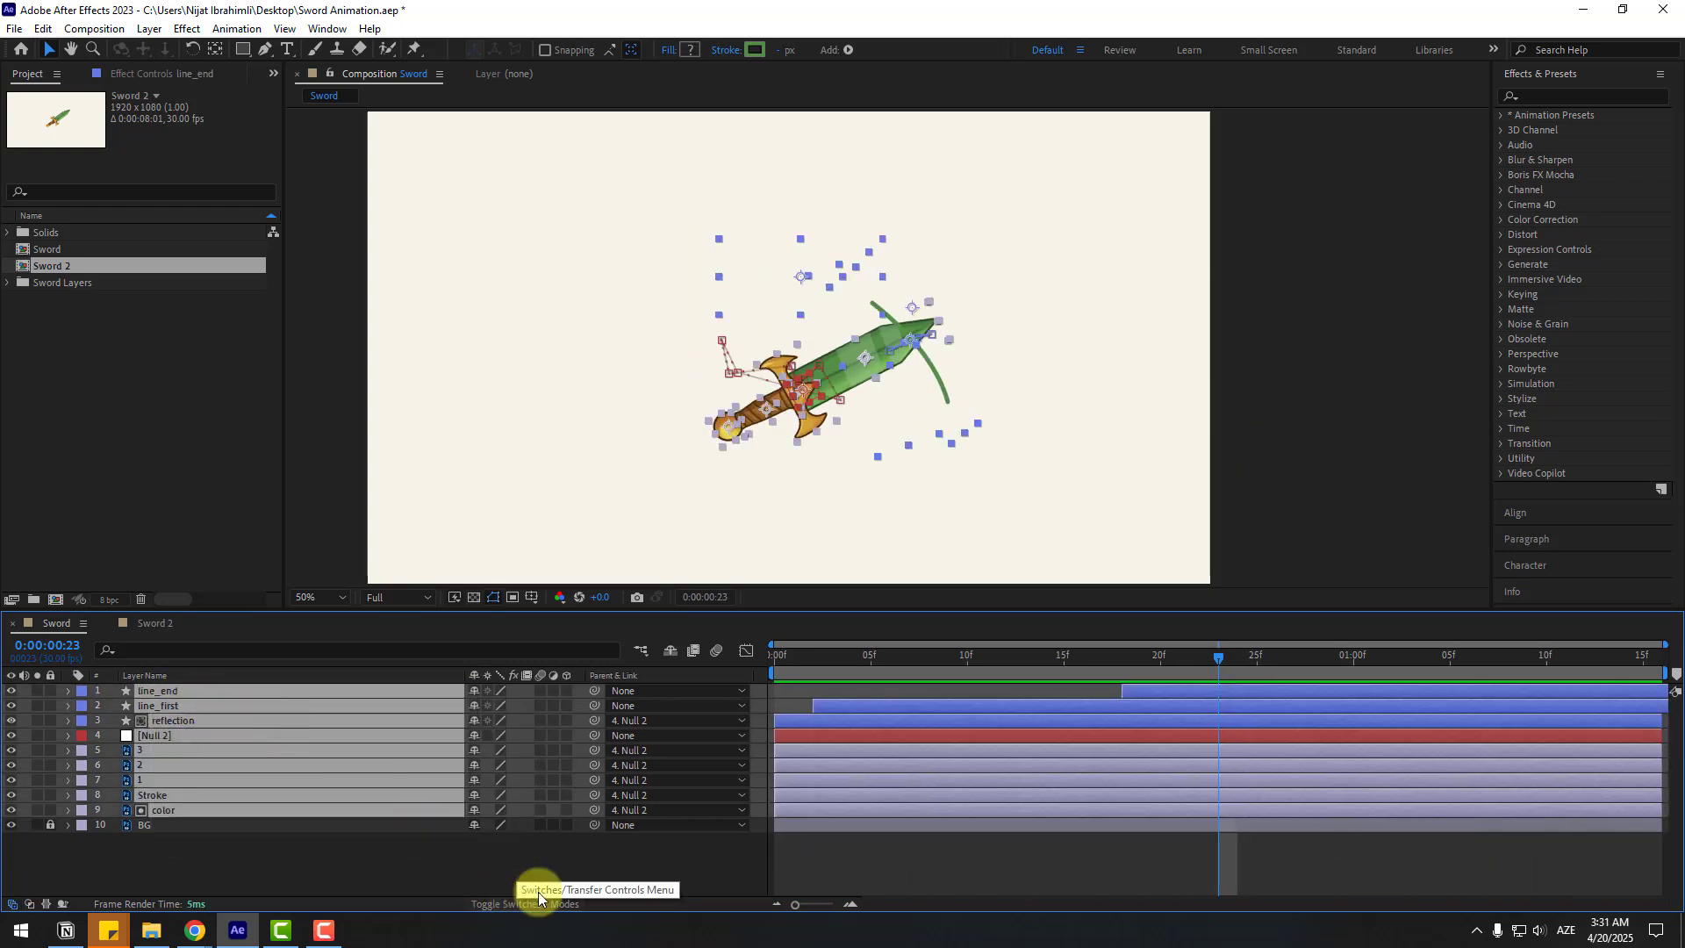
left_click(540, 690)
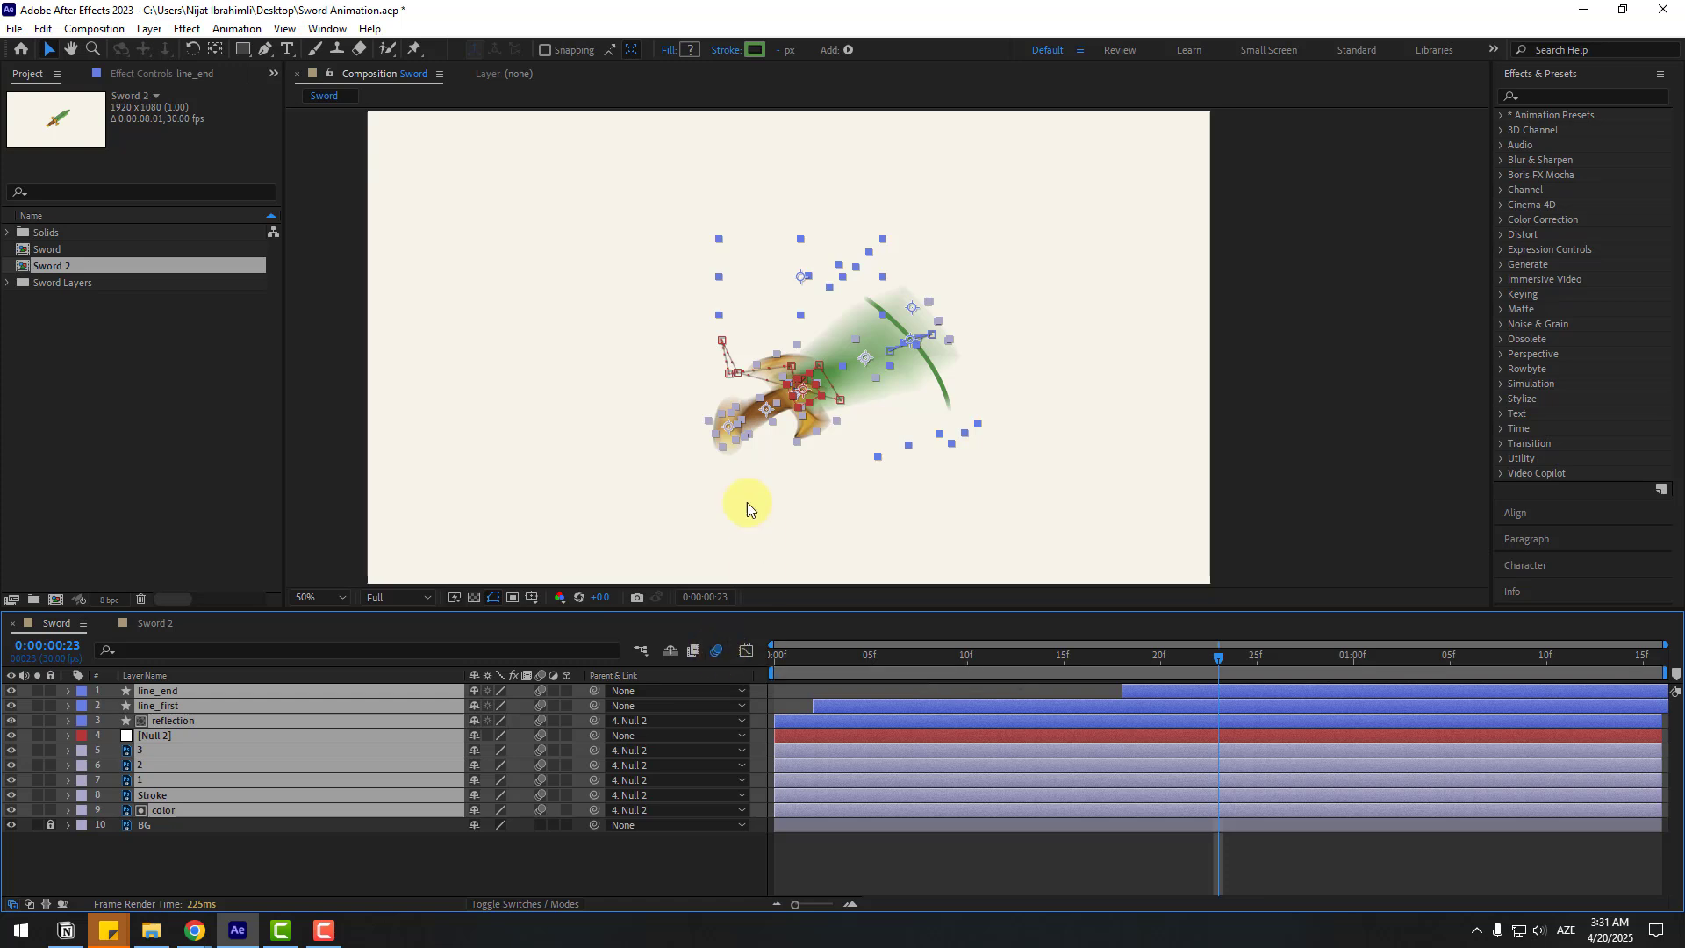
left_click(605, 869)
key("space")
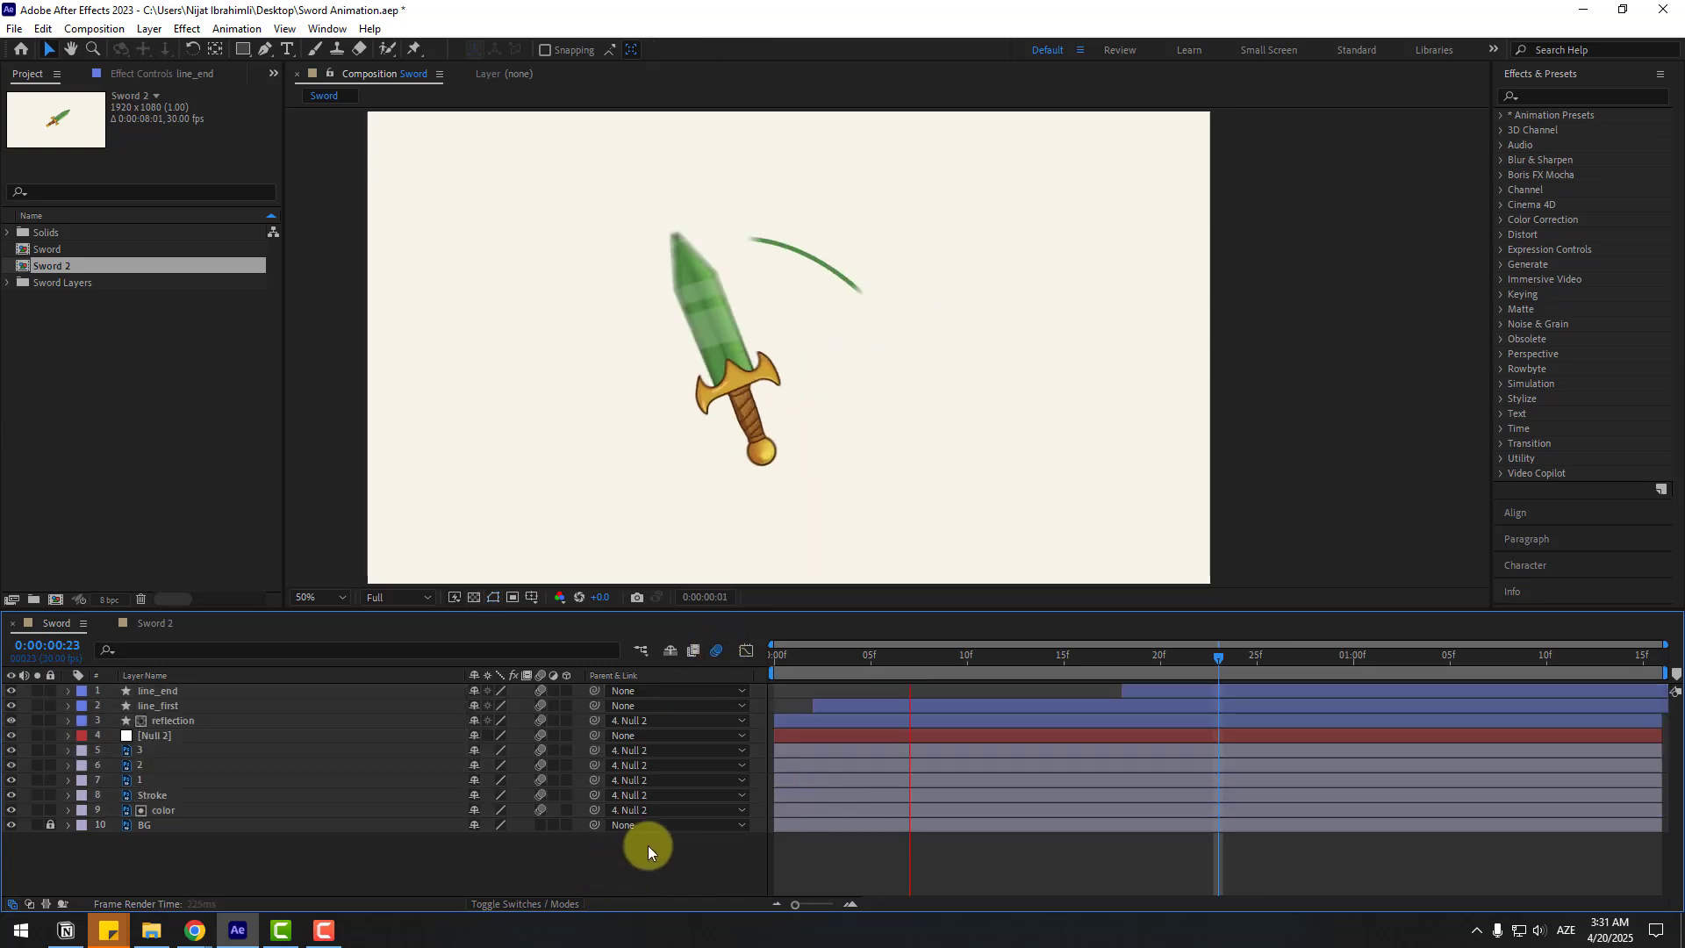